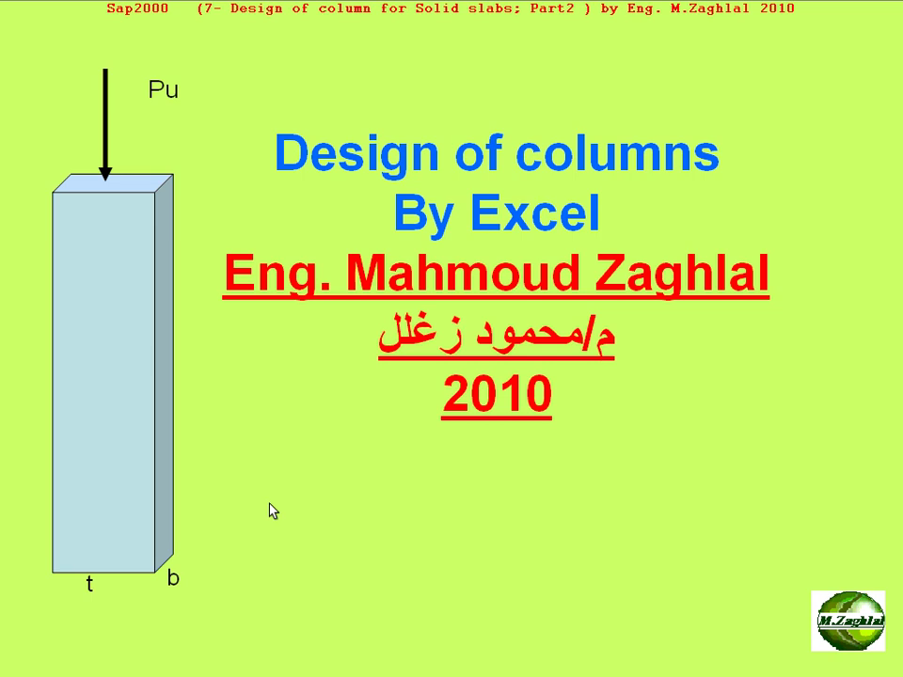
Exit the column-design slide show and bring up the SAP2000 solid-slab model's X-Y plan.
{"action": "key", "text": "Escape"}
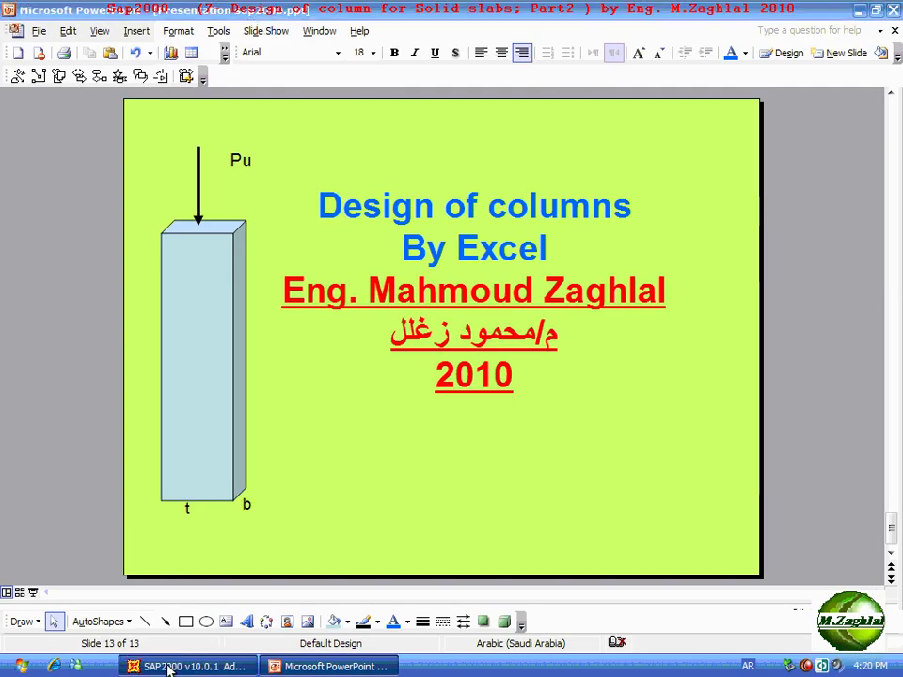
{"action": "left_click", "coordinate": [169, 668]}
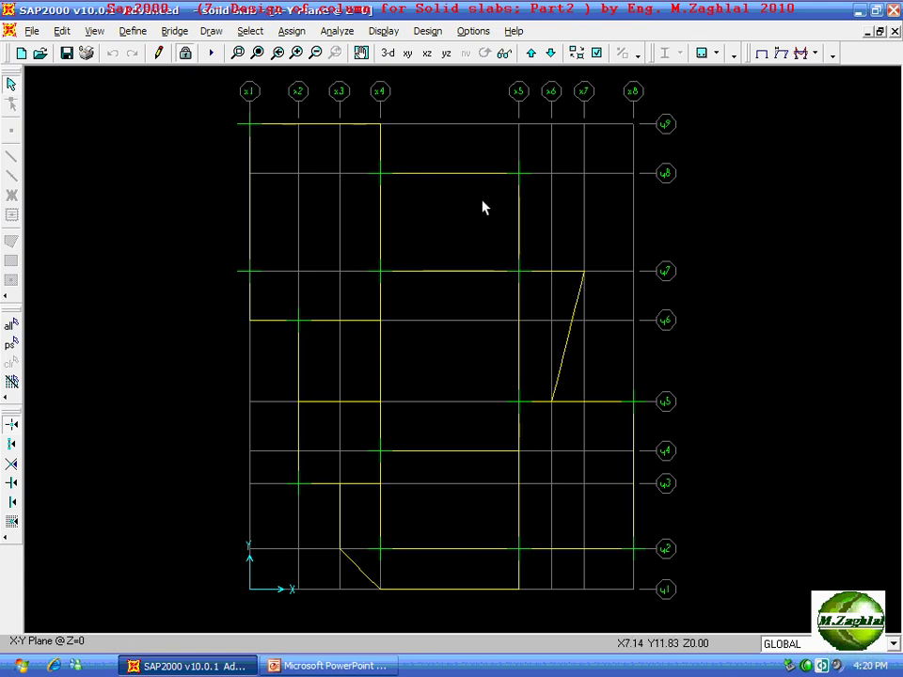
Display ultimate-combination joint reactions in 3-D, showing support values like 32.51 and 12.70.
{"action": "left_click", "coordinate": [387, 53]}
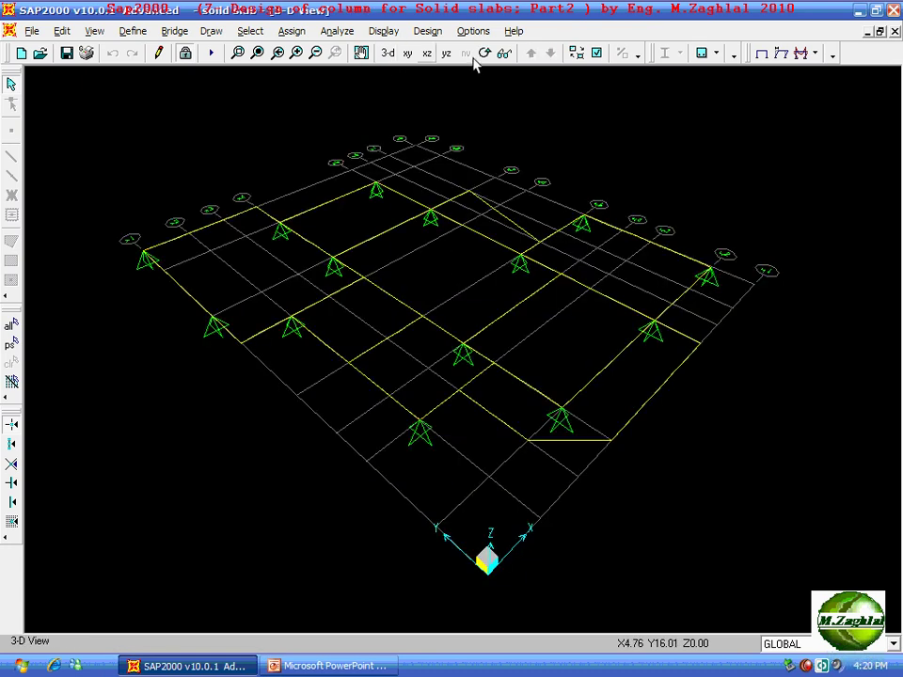
{"action": "left_click", "coordinate": [815, 55]}
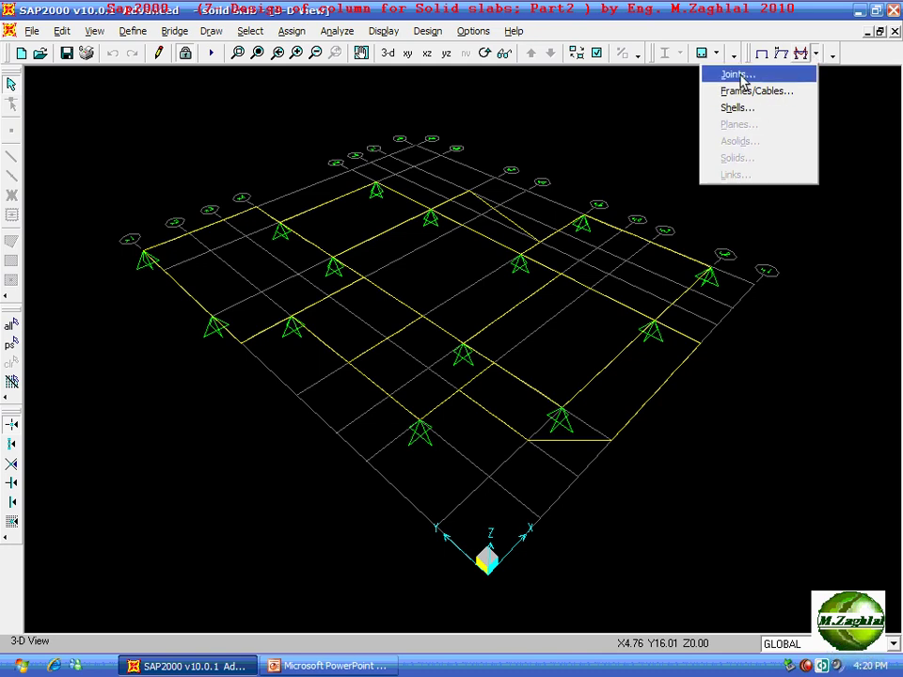
{"action": "left_click", "coordinate": [743, 75]}
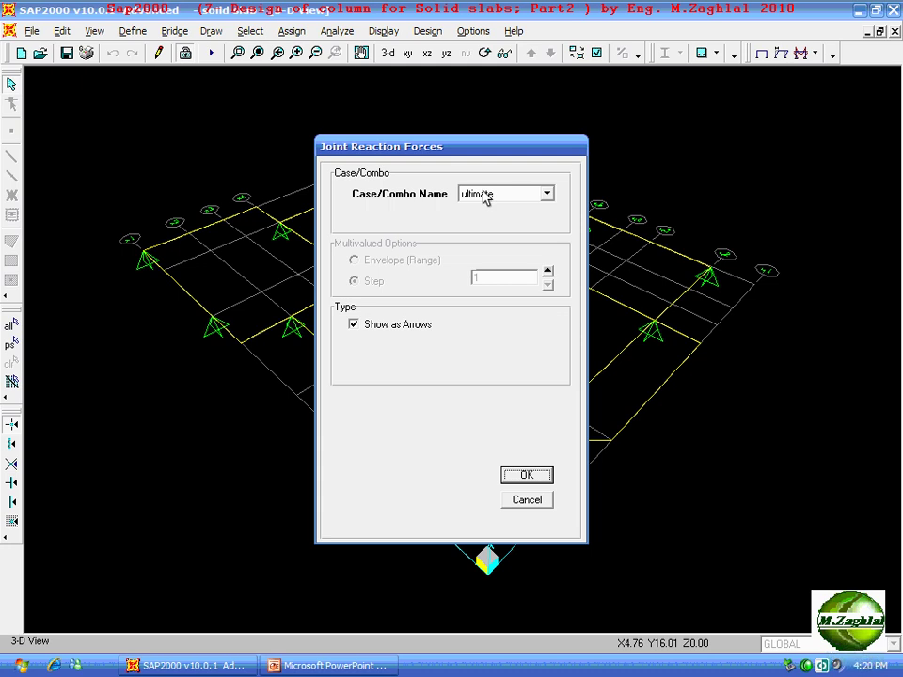
{"action": "left_click", "coordinate": [515, 476]}
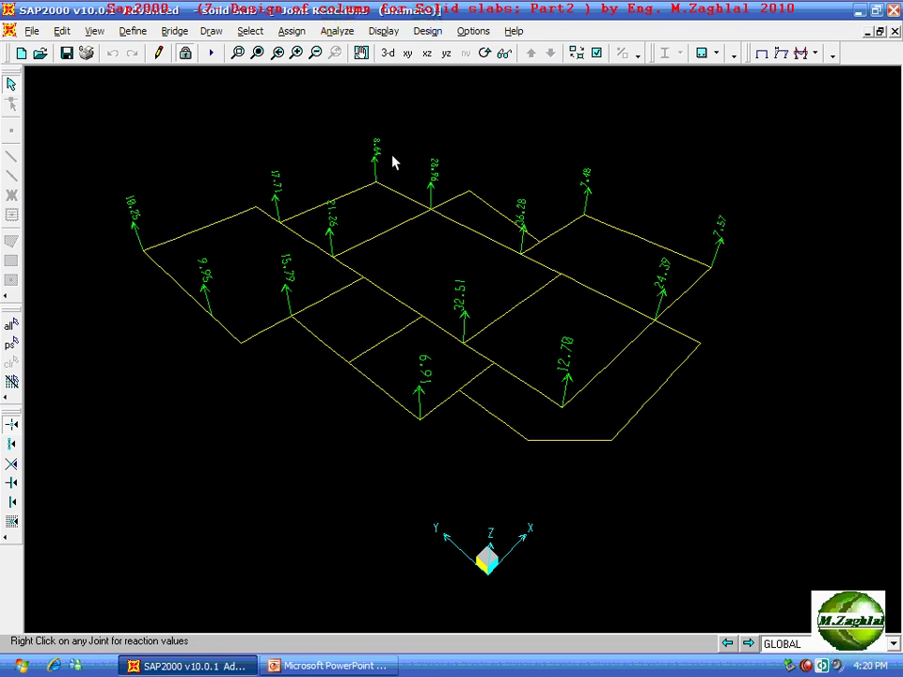
In plan view, select the supports at x1/y9, x4/y8, x5/y8, x5/y7, x1/y7, x2/y6 and x4/y7.
{"action": "left_click", "coordinate": [406, 53]}
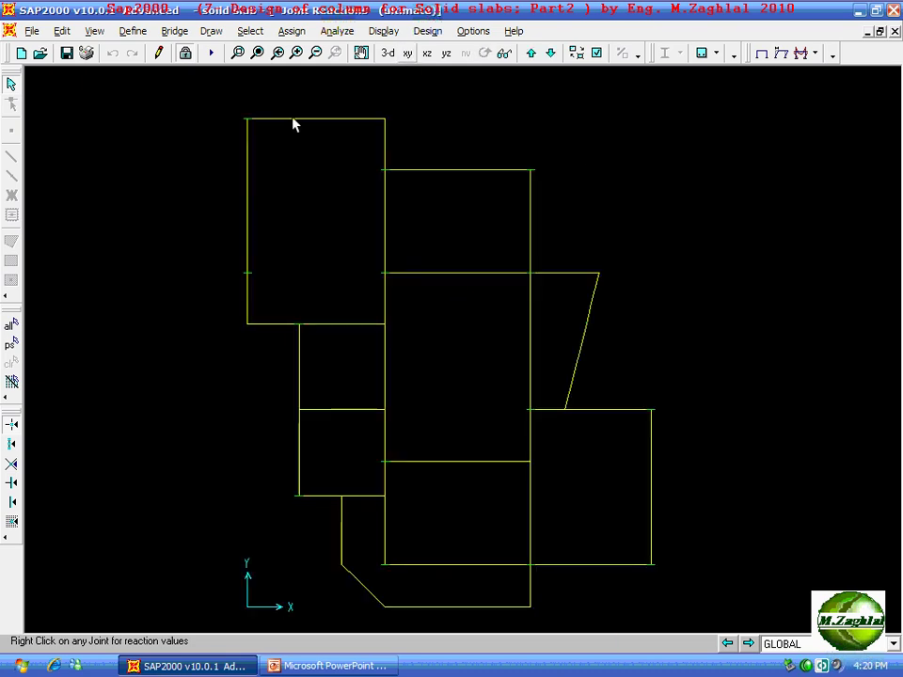
{"action": "left_click", "coordinate": [247, 120]}
{"action": "left_click", "coordinate": [382, 171]}
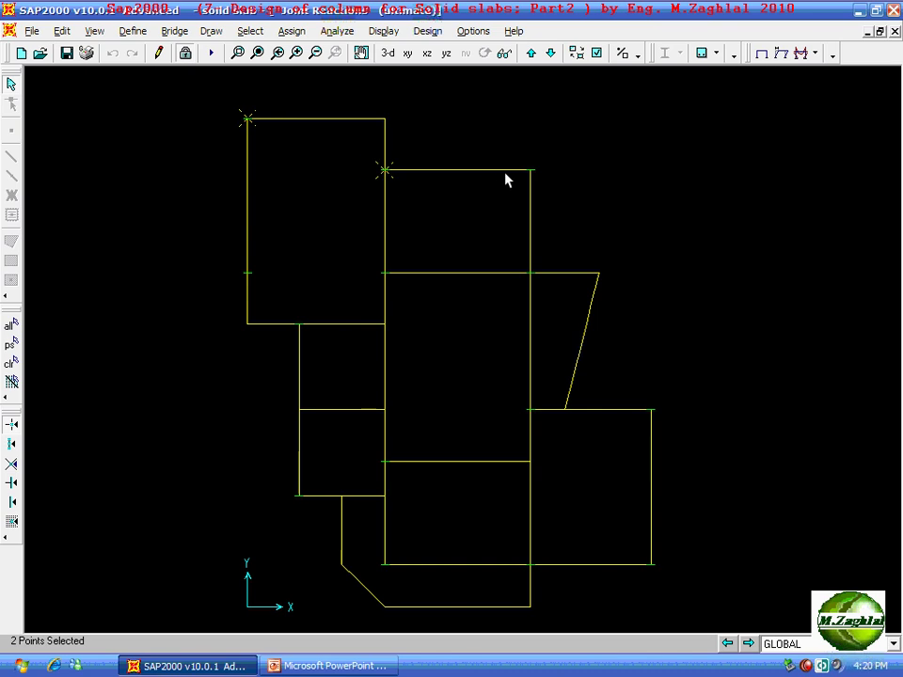
{"action": "left_click", "coordinate": [530, 171]}
{"action": "left_click", "coordinate": [530, 273]}
{"action": "left_click", "coordinate": [246, 273]}
{"action": "left_click", "coordinate": [299, 325]}
{"action": "left_click", "coordinate": [384, 273]}
Add the supports at x4/y4, x2/y3, x4/y2, x5/y2, x8/y2, x8/y5 and x5/y5.
{"action": "left_click", "coordinate": [384, 463]}
{"action": "left_click", "coordinate": [298, 497]}
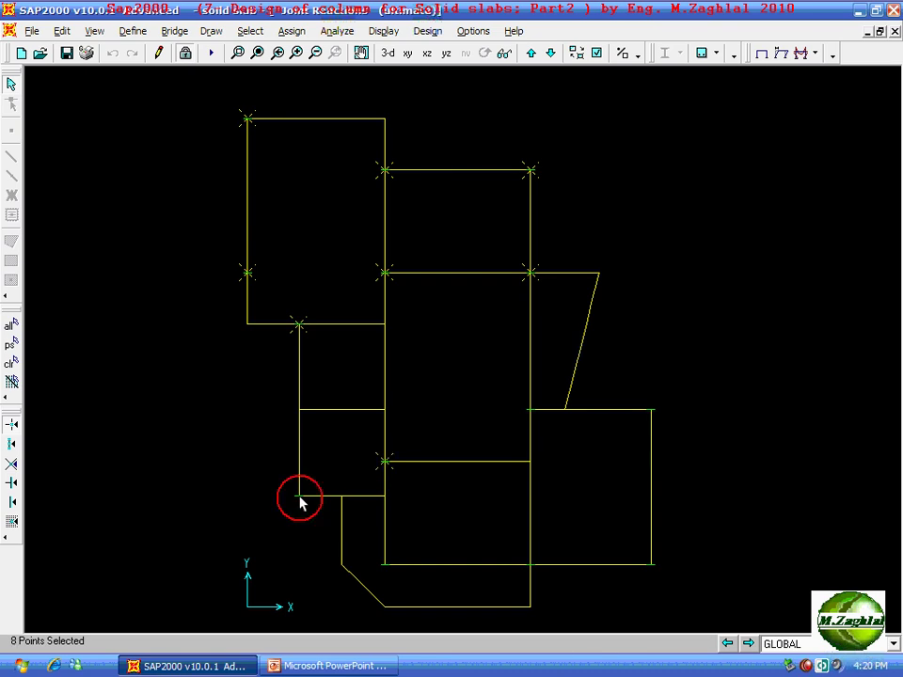
{"action": "left_click", "coordinate": [385, 565]}
{"action": "left_click", "coordinate": [531, 566]}
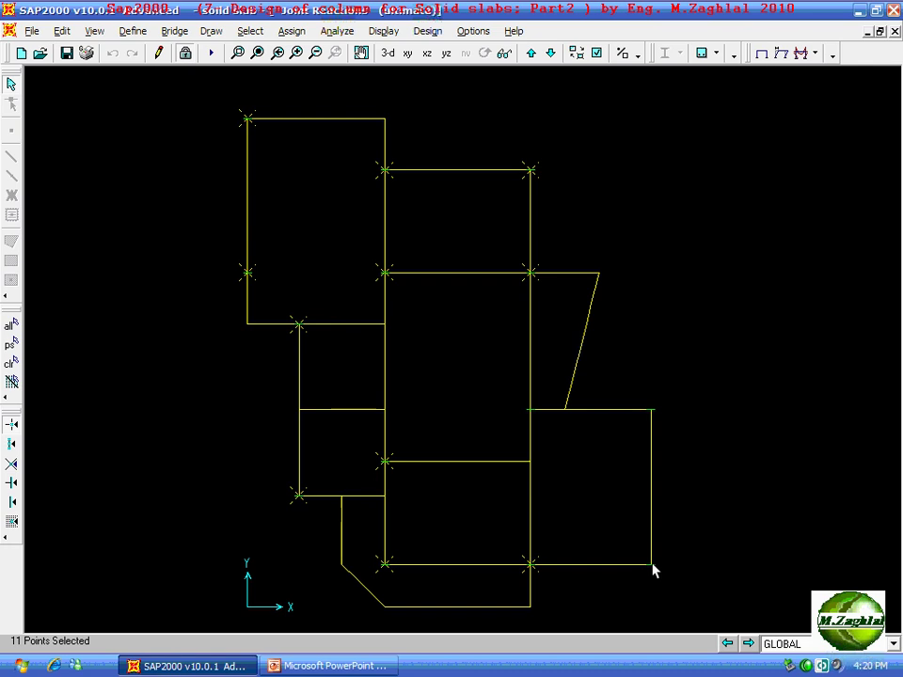
{"action": "left_click", "coordinate": [652, 566]}
{"action": "left_click", "coordinate": [653, 411]}
{"action": "left_click", "coordinate": [530, 410]}
{"action": "left_click", "coordinate": [290, 32]}
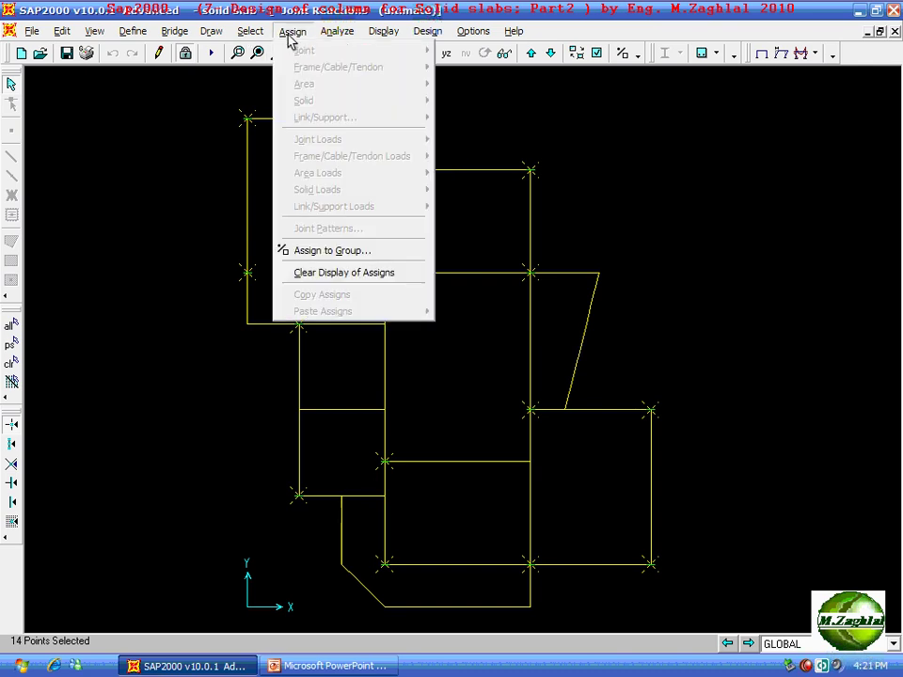
Assign the 14 selected joints to a newly defined group named 'supports'.
{"action": "left_click", "coordinate": [317, 252]}
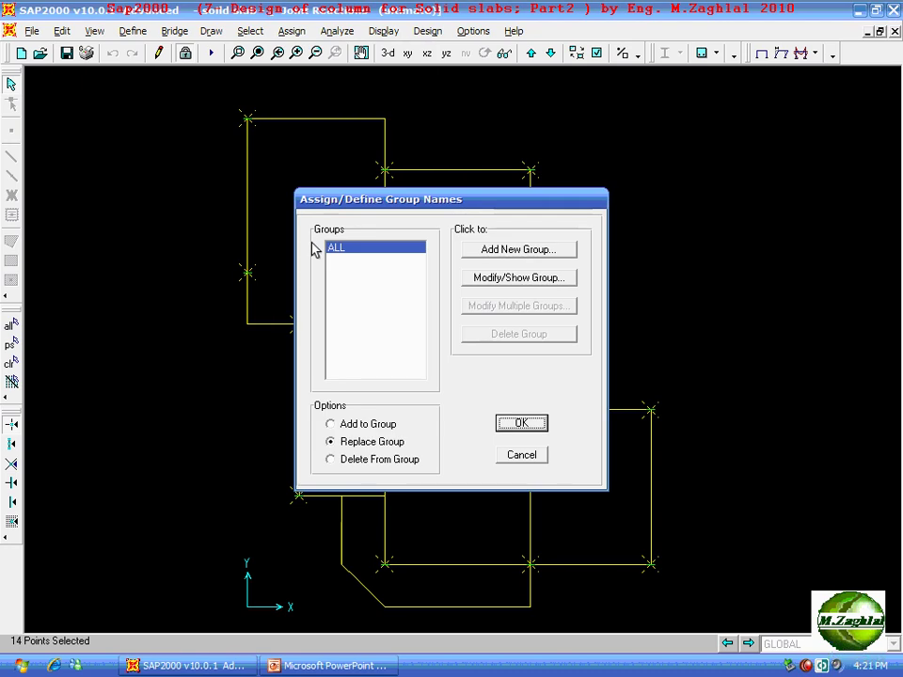
{"action": "left_click", "coordinate": [527, 250]}
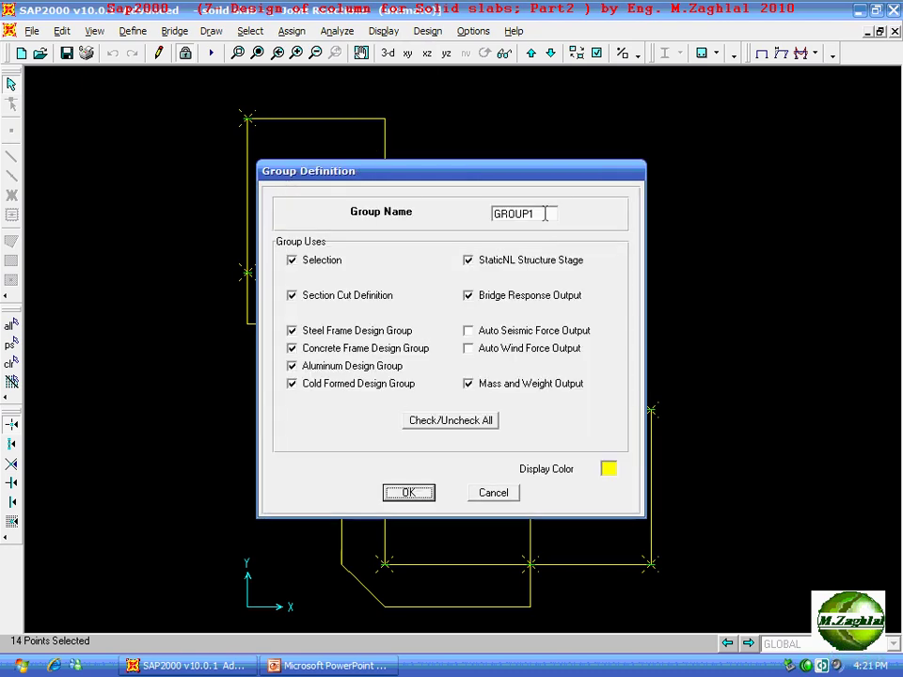
{"action": "type", "text": "s"}
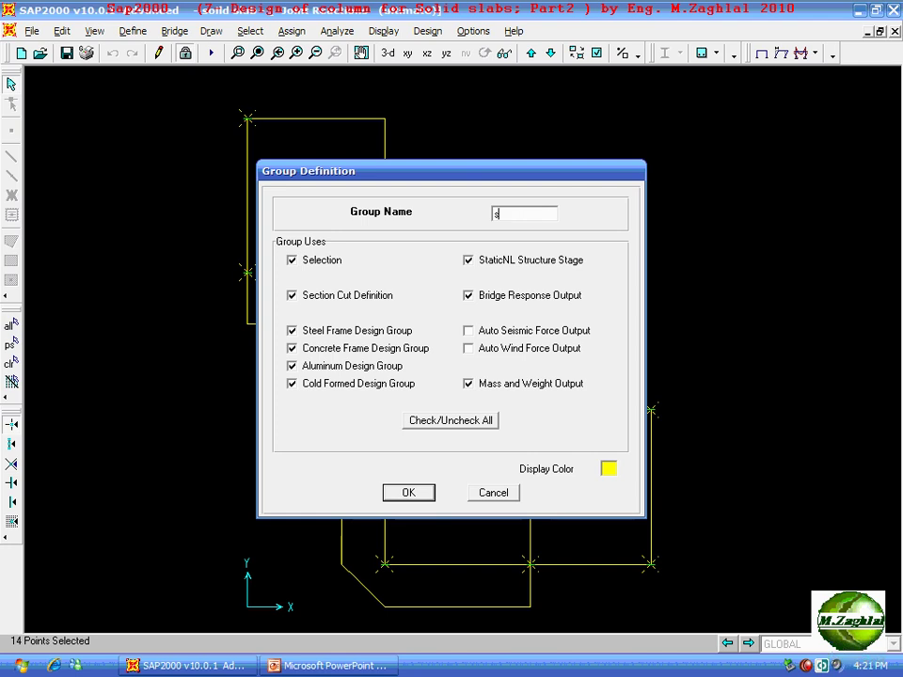
{"action": "type", "text": "uppor"}
{"action": "type", "text": "ts"}
{"action": "left_click", "coordinate": [410, 493]}
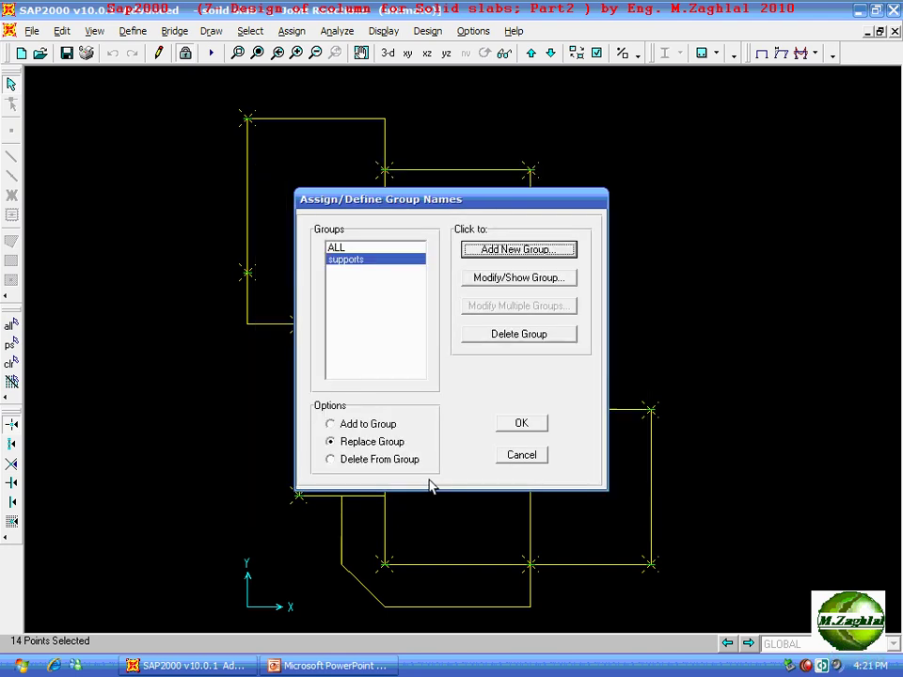
{"action": "left_click", "coordinate": [523, 425]}
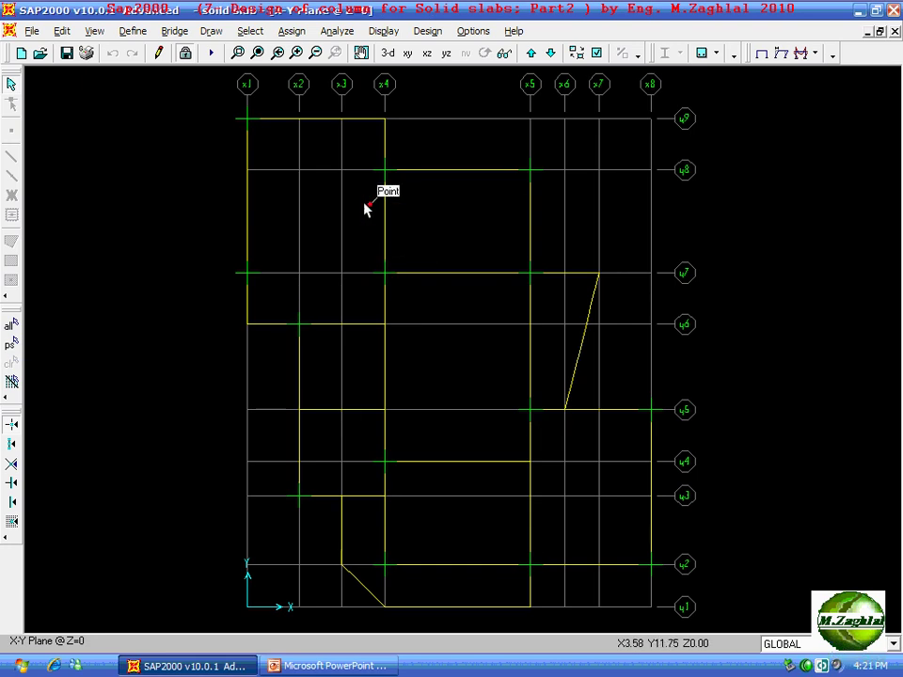
Select the joints by group, choosing the 'supports' group to get 14 points.
{"action": "left_click", "coordinate": [255, 31]}
{"action": "left_click", "coordinate": [262, 51]}
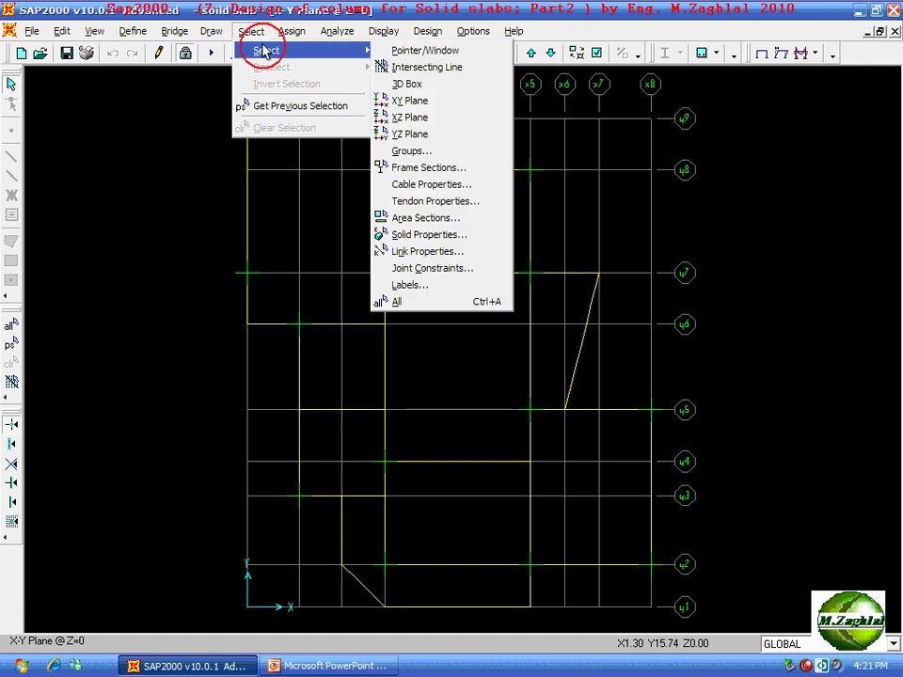
{"action": "left_click", "coordinate": [419, 149]}
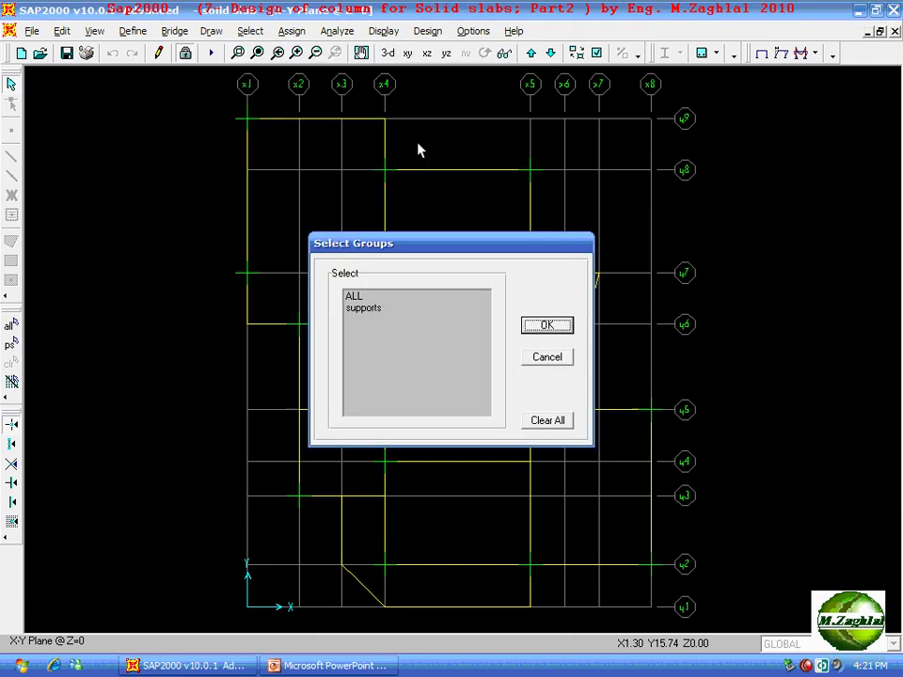
{"action": "left_click", "coordinate": [376, 309]}
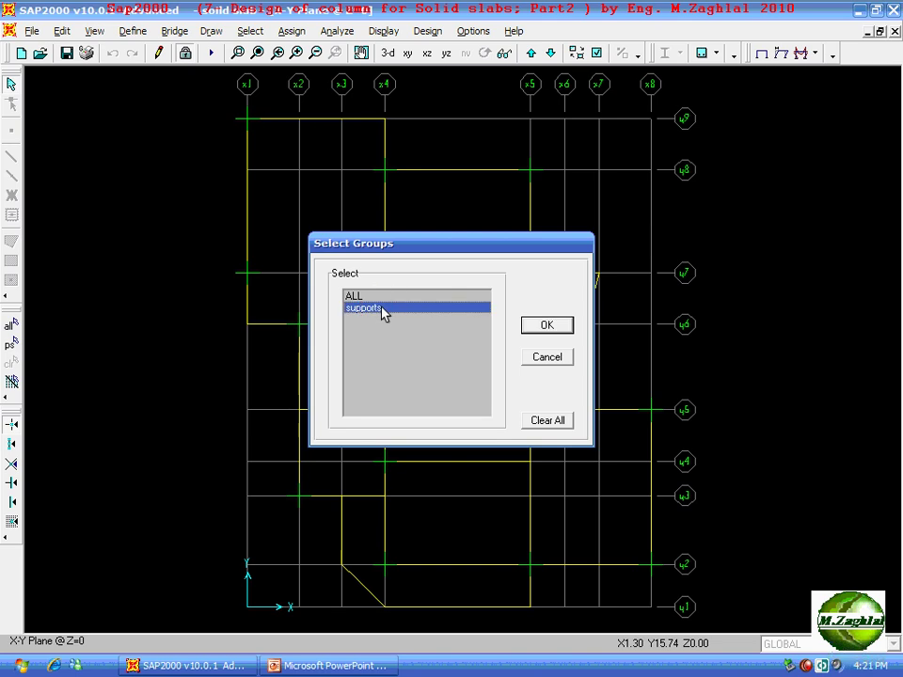
{"action": "left_click", "coordinate": [541, 325]}
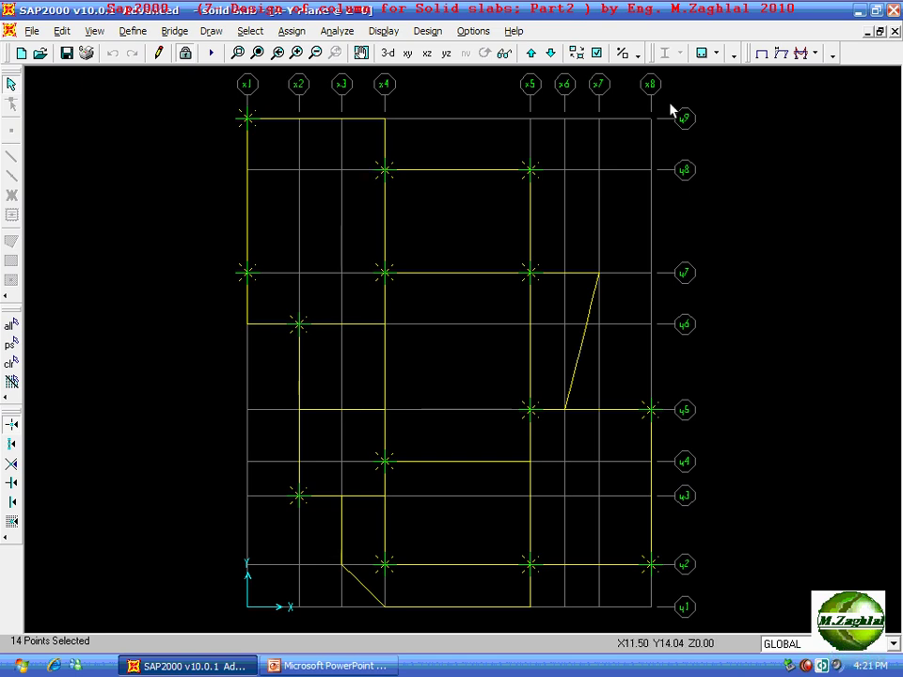
Turn on joint labels and zoom into the upper-left plan to read support numbers.
{"action": "left_click", "coordinate": [598, 53]}
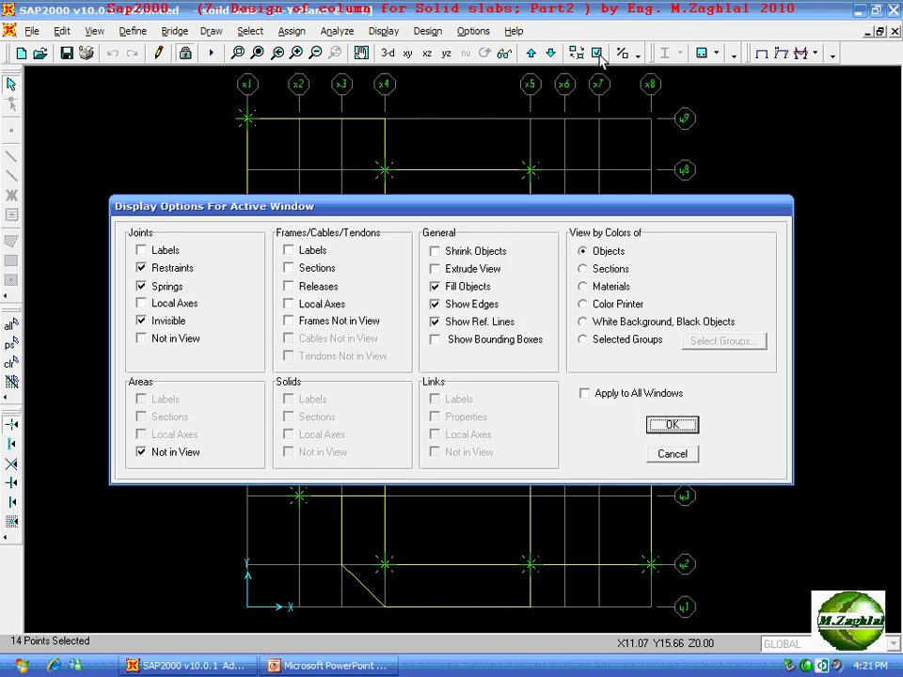
{"action": "left_click", "coordinate": [141, 250]}
{"action": "left_click", "coordinate": [689, 428]}
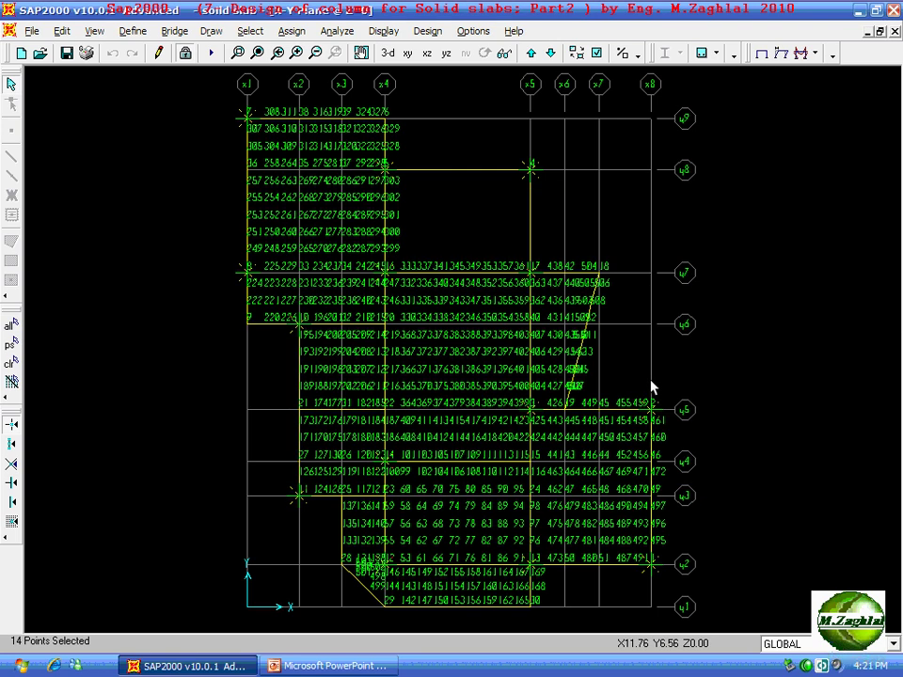
{"action": "left_click", "coordinate": [235, 54]}
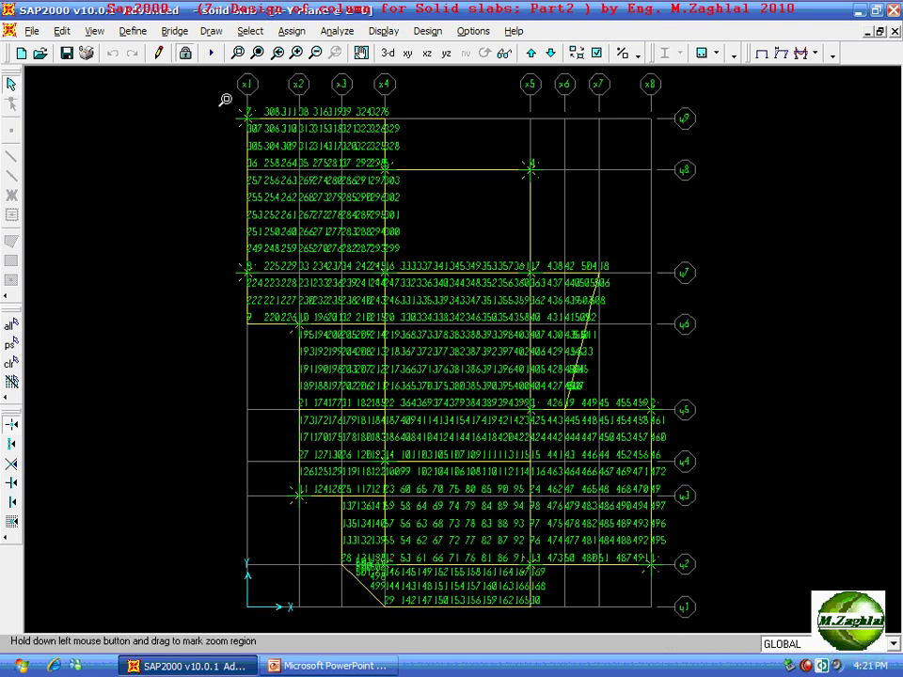
{"action": "mouse_move", "coordinate": [226, 101]}
{"action": "left_mouse_down"}
{"action": "mouse_move", "coordinate": [428, 350]}
{"action": "mouse_move", "coordinate": [349, 283]}
{"action": "mouse_move", "coordinate": [311, 282]}
{"action": "left_mouse_up"}
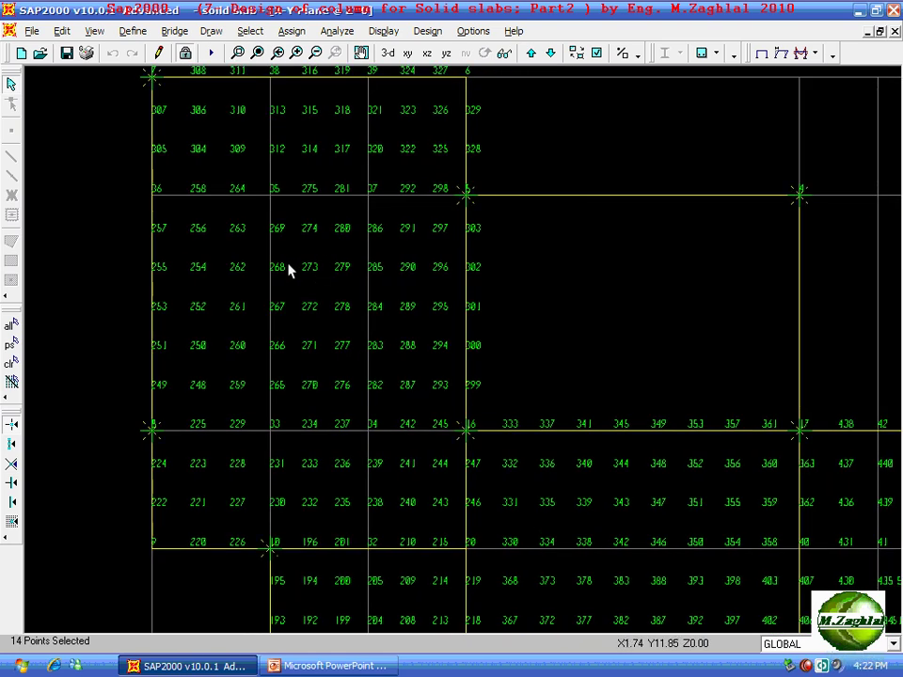
{"action": "left_click", "coordinate": [256, 55]}
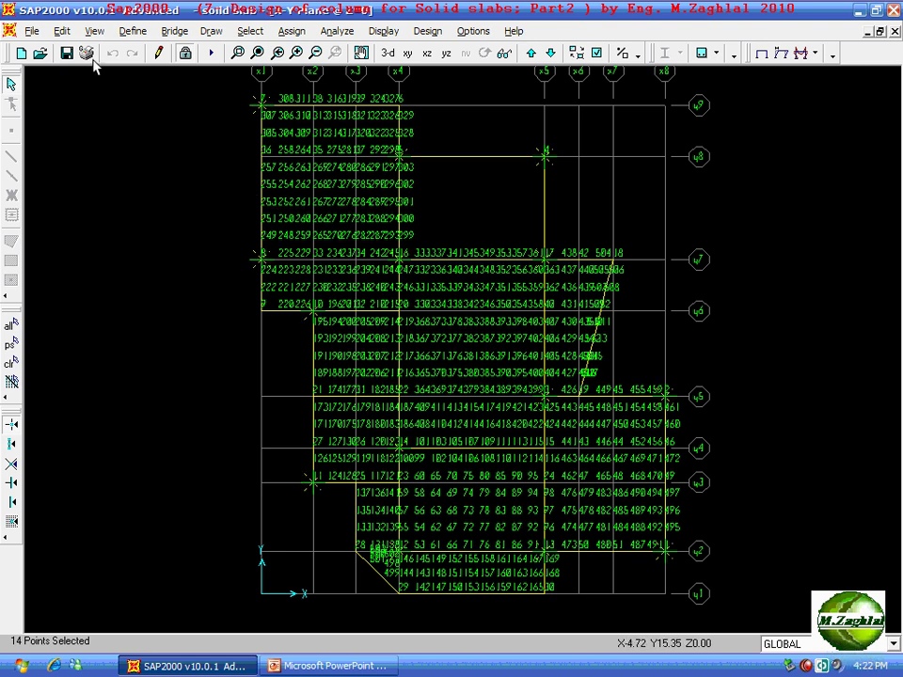
{"action": "left_click", "coordinate": [62, 32]}
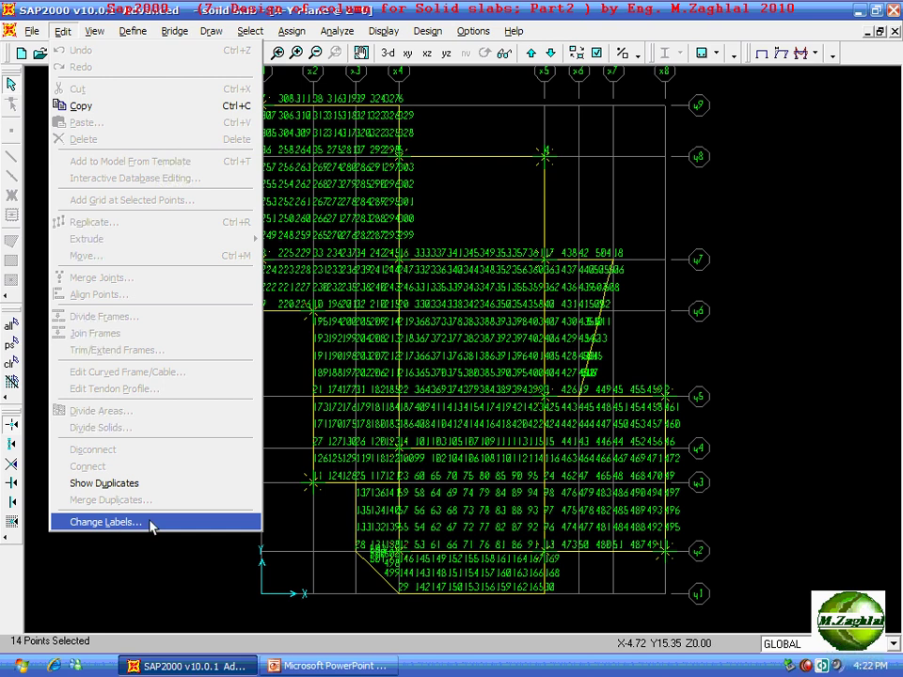
Unlock the SAP2000 model so joint labels can be edited.
{"action": "left_click", "coordinate": [367, 8]}
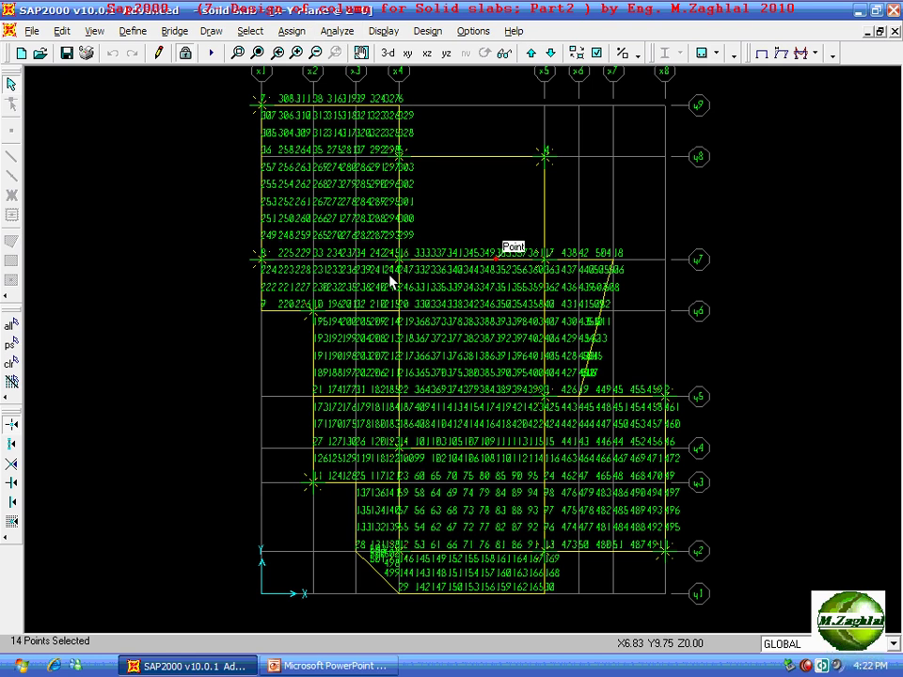
{"action": "left_click", "coordinate": [186, 52]}
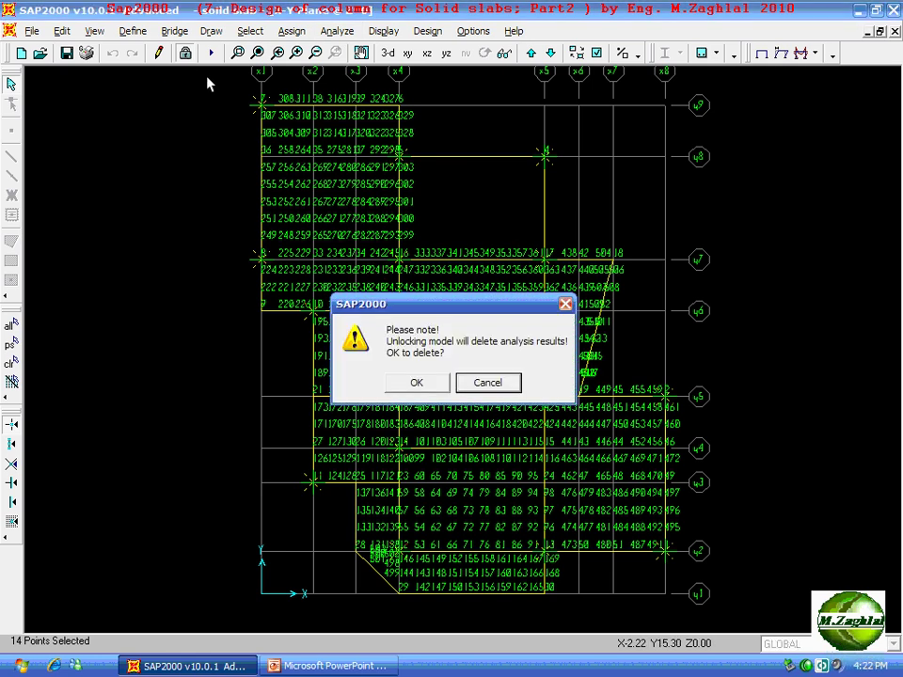
{"action": "left_click", "coordinate": [442, 390]}
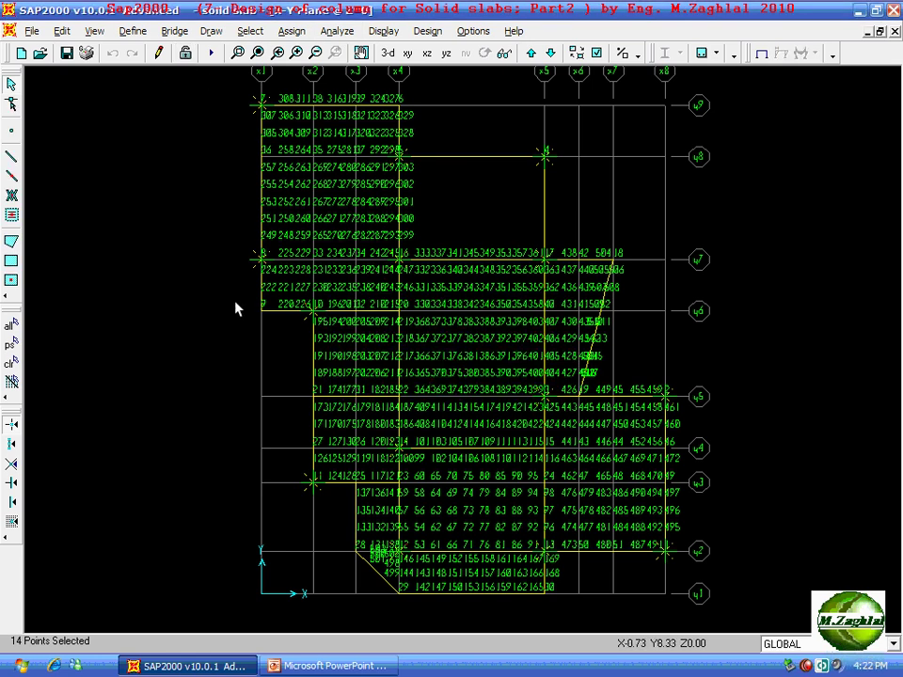
In Change Labels, set item type to joint element labels with prefix C.
{"action": "left_click", "coordinate": [63, 32]}
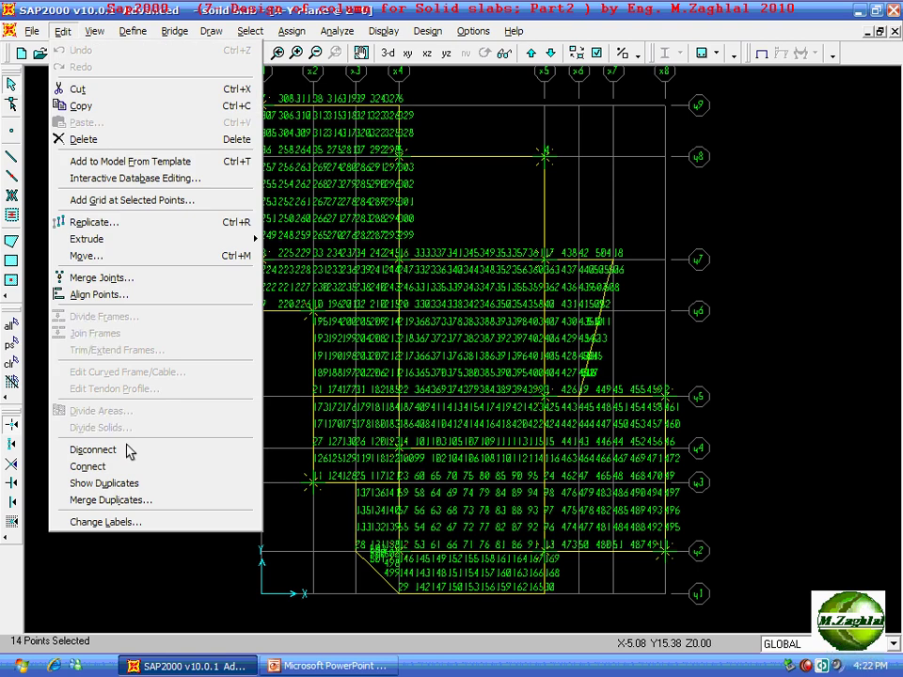
{"action": "left_click", "coordinate": [93, 522]}
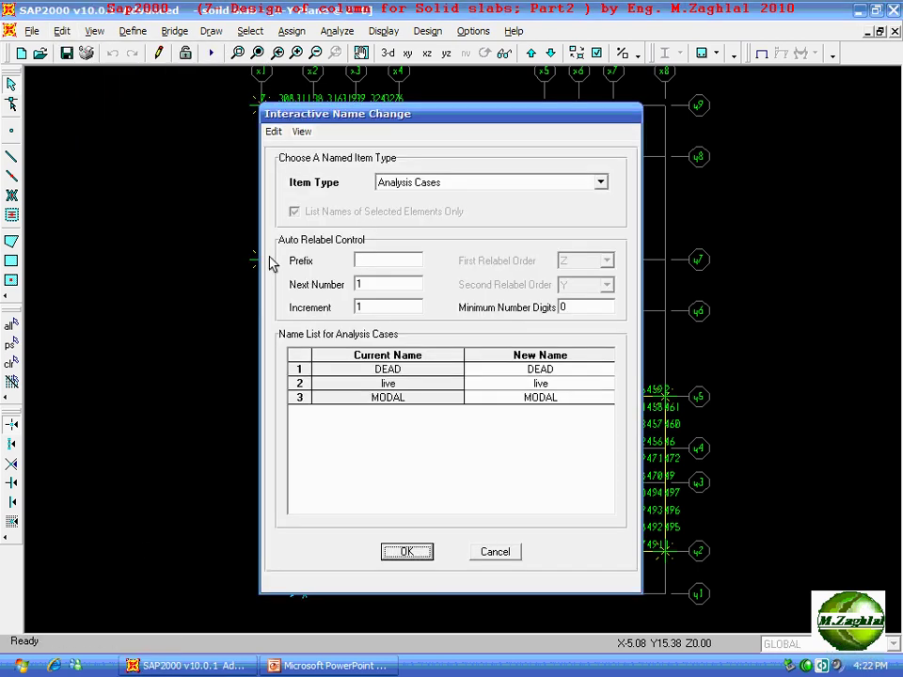
{"action": "left_click", "coordinate": [602, 186]}
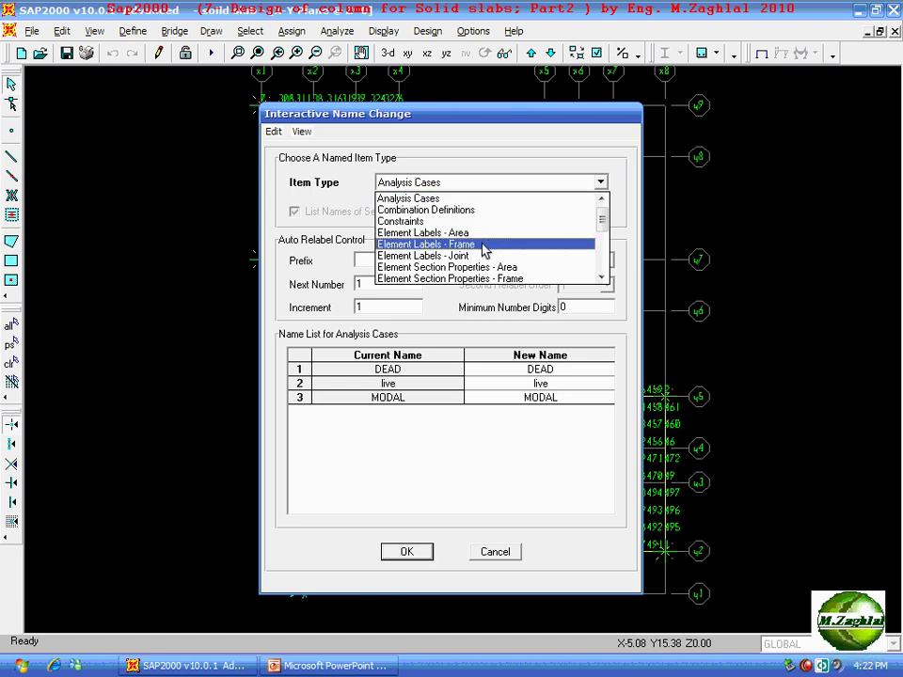
{"action": "left_click", "coordinate": [475, 256]}
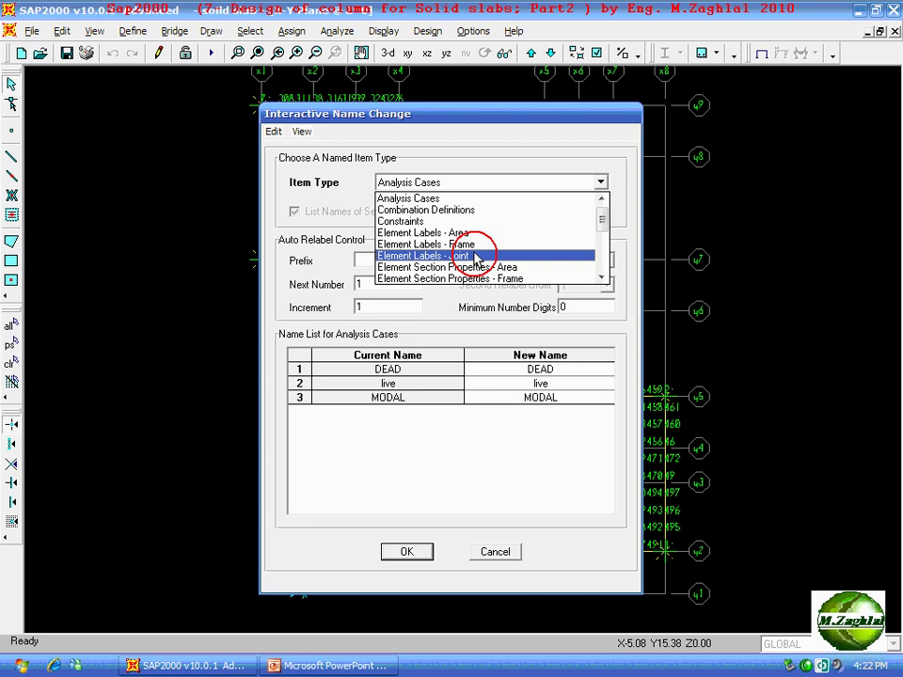
{"action": "mouse_move", "coordinate": [468, 108]}
{"action": "left_mouse_down"}
{"action": "mouse_move", "coordinate": [571, 98]}
{"action": "mouse_move", "coordinate": [564, 95]}
{"action": "left_mouse_up"}
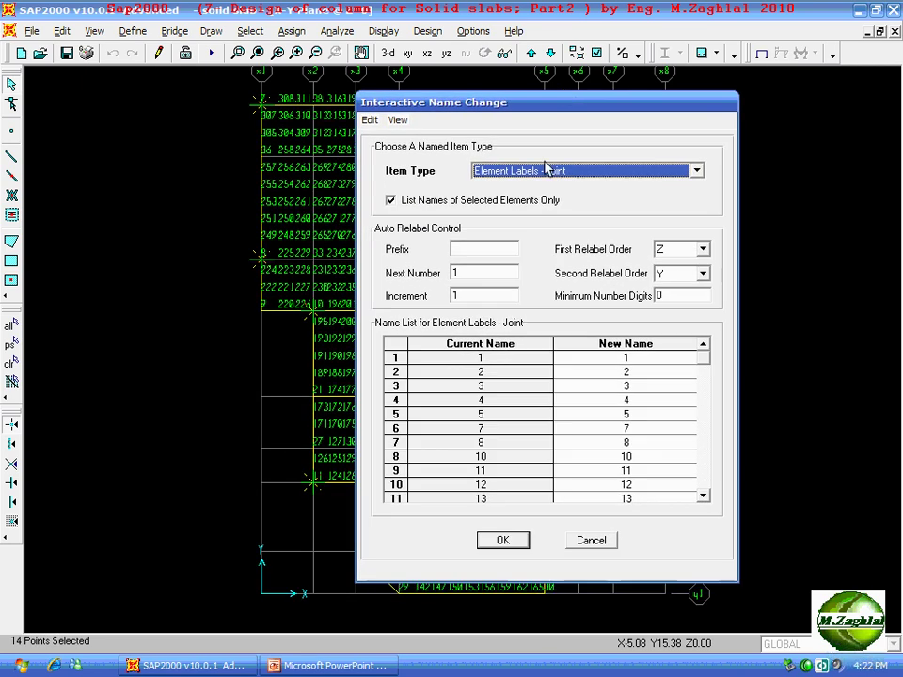
{"action": "left_click", "coordinate": [496, 246]}
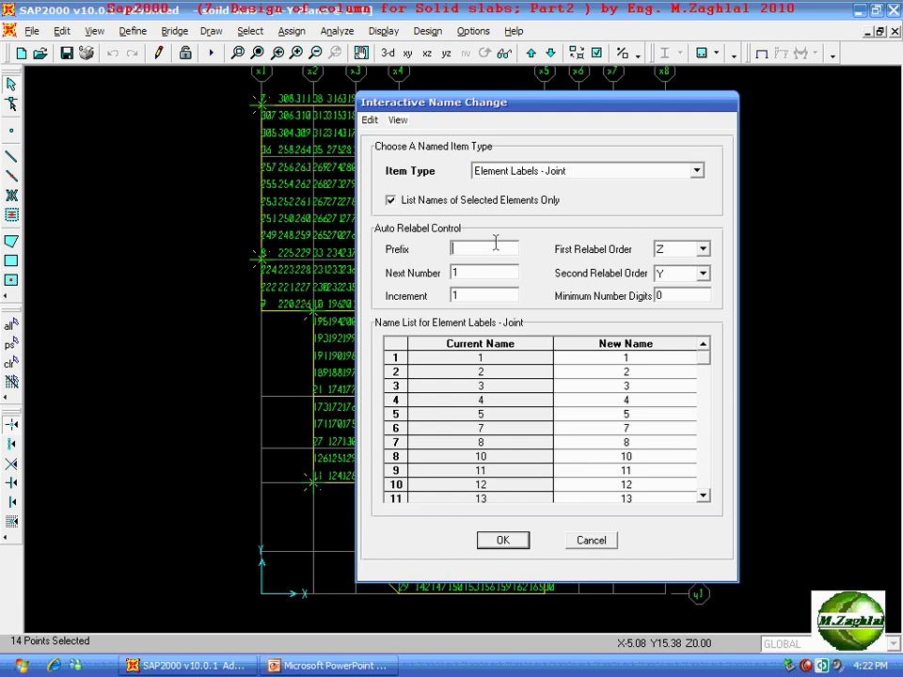
{"action": "type", "text": "C"}
{"action": "key", "text": "Tab"}
{"action": "left_click", "coordinate": [462, 272]}
{"action": "key", "text": "Tab"}
{"action": "left_click", "coordinate": [488, 296]}
{"action": "double_click", "coordinate": [478, 248]}
Auto-relabel all listed joints C1 to C14 and apply the new labels.
{"action": "left_click", "coordinate": [370, 121]}
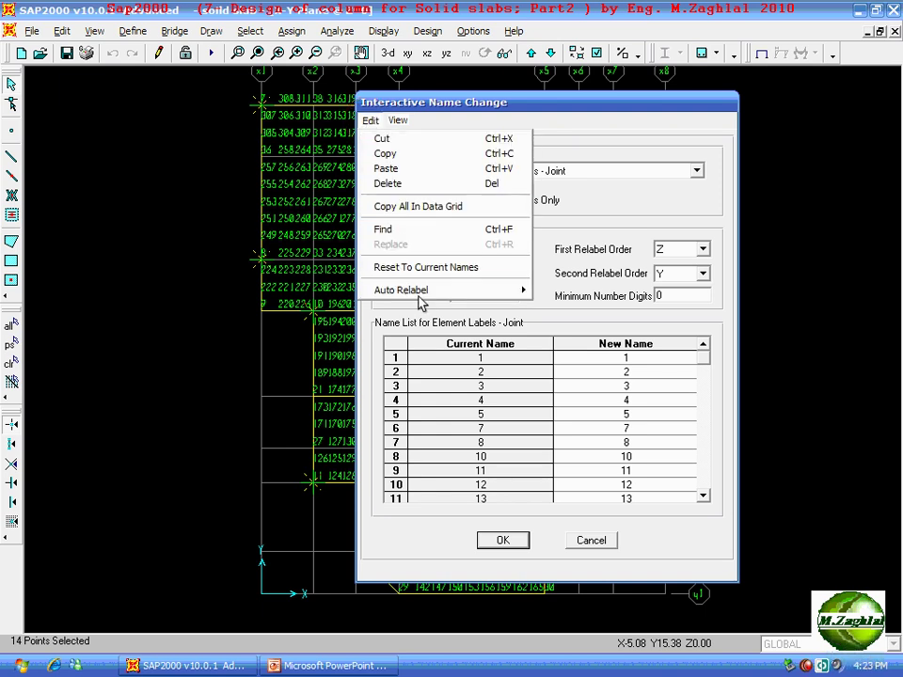
{"action": "mouse_move", "coordinate": [423, 296]}
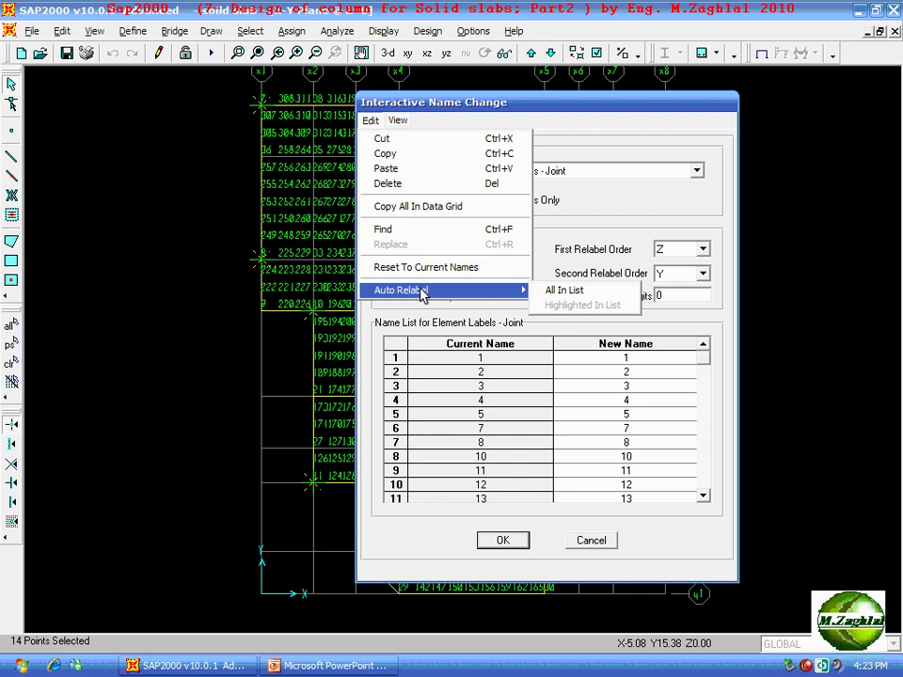
{"action": "left_click", "coordinate": [560, 292]}
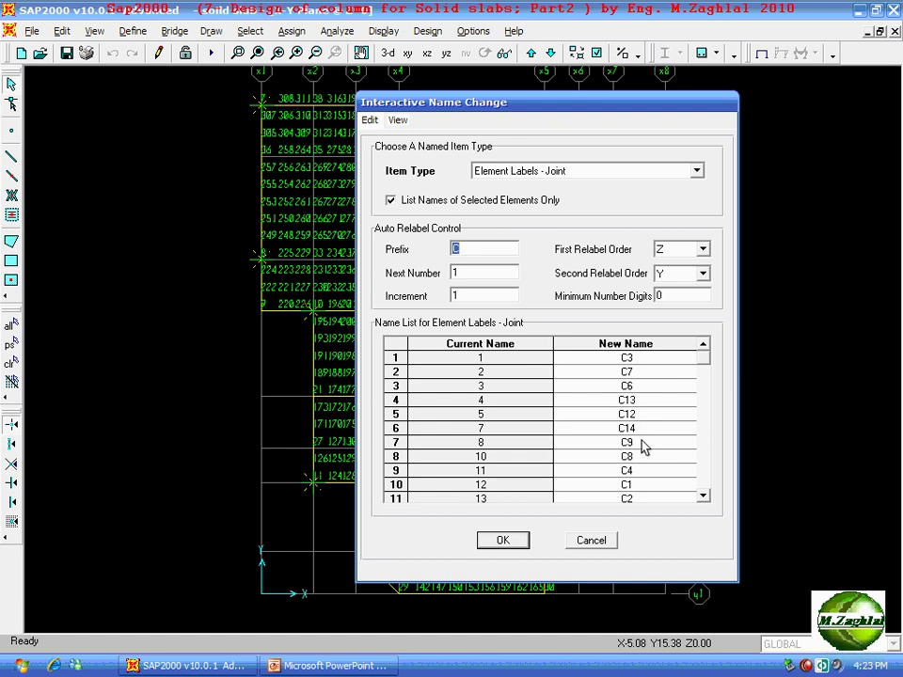
{"action": "left_click", "coordinate": [703, 495]}
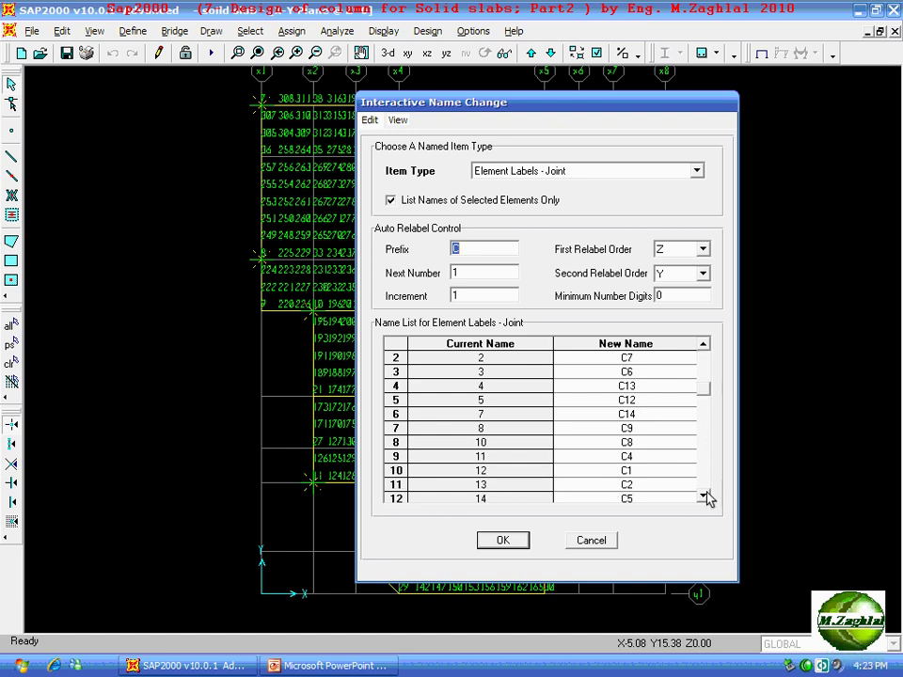
{"action": "left_click", "coordinate": [703, 496]}
{"action": "left_click", "coordinate": [648, 404]}
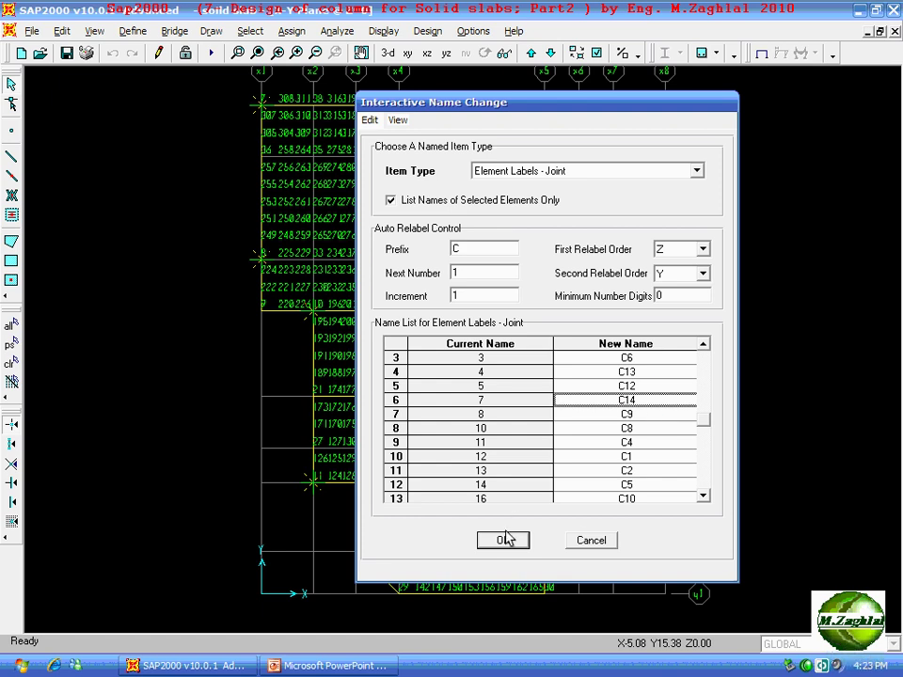
{"action": "left_click", "coordinate": [370, 121]}
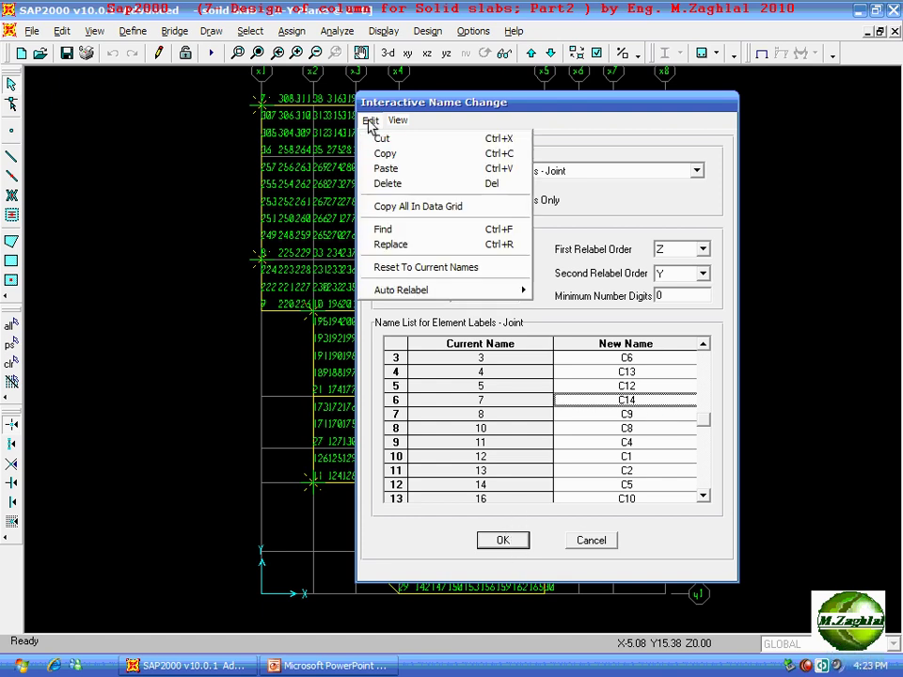
{"action": "mouse_move", "coordinate": [424, 294]}
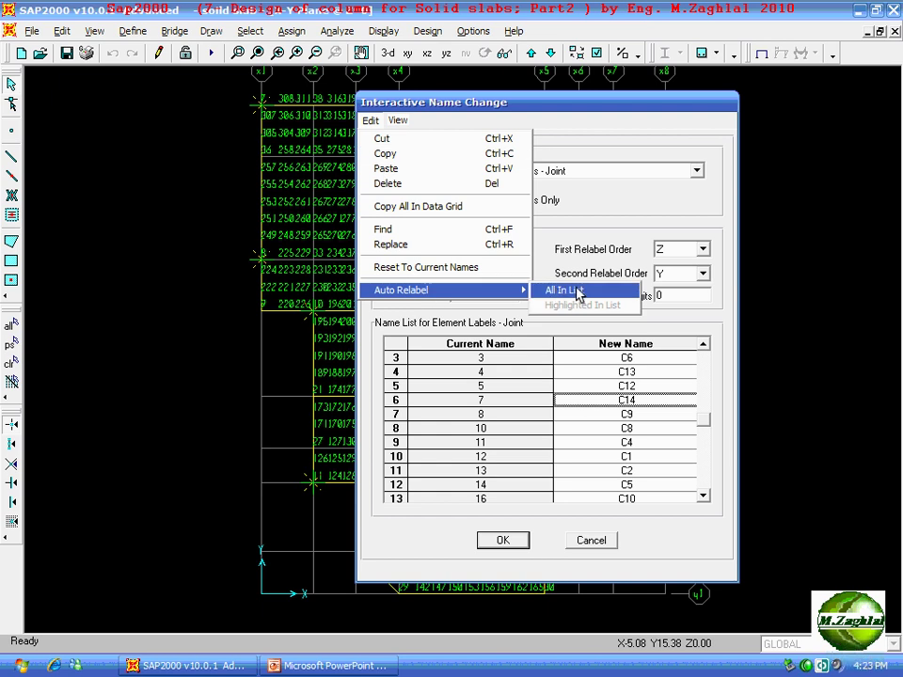
{"action": "left_click", "coordinate": [408, 546]}
{"action": "left_click", "coordinate": [506, 540]}
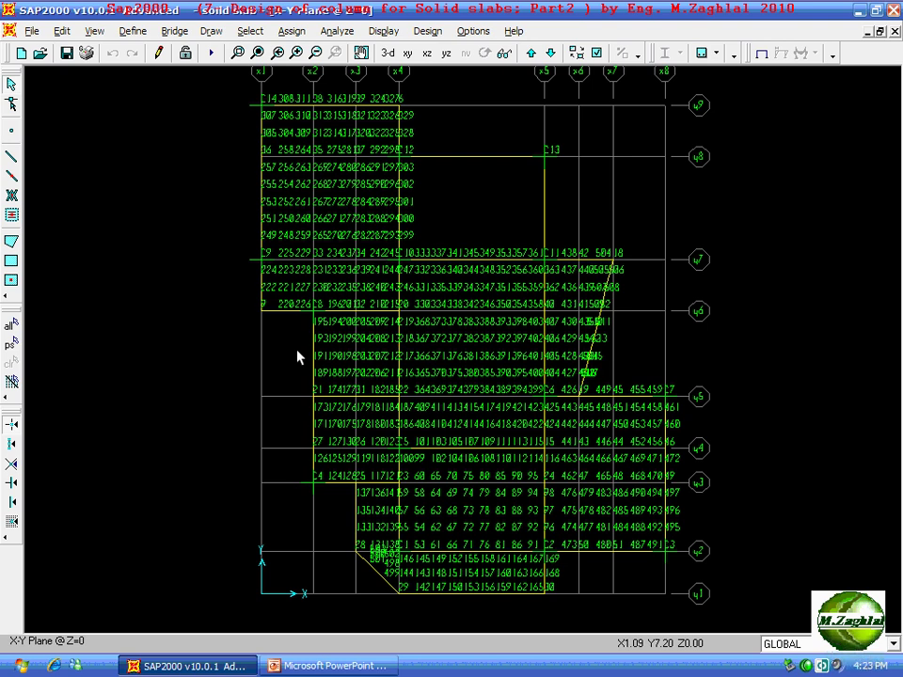
Zoom in on joints C1 and C14 to check their labels, then restore full view.
{"action": "left_click", "coordinate": [238, 52]}
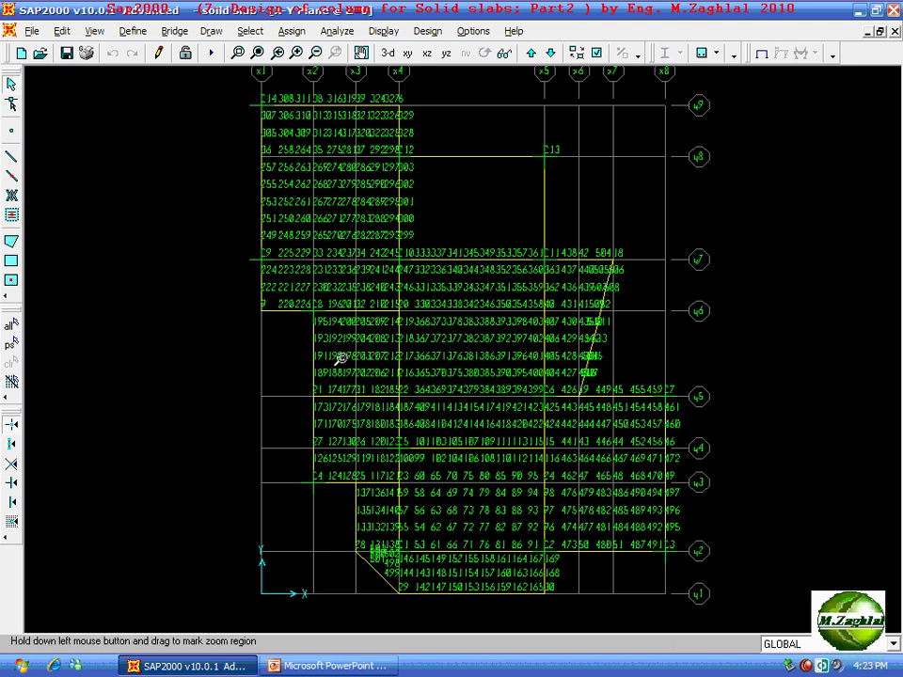
{"action": "left_click_drag", "start_coordinate": [389, 538], "coordinate": [404, 553]}
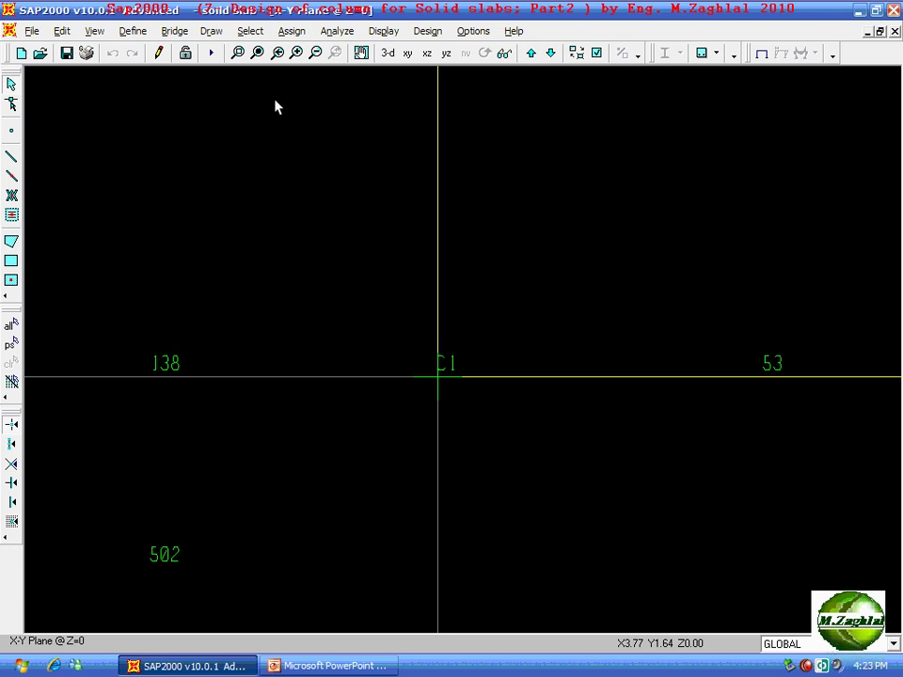
{"action": "left_click", "coordinate": [257, 53]}
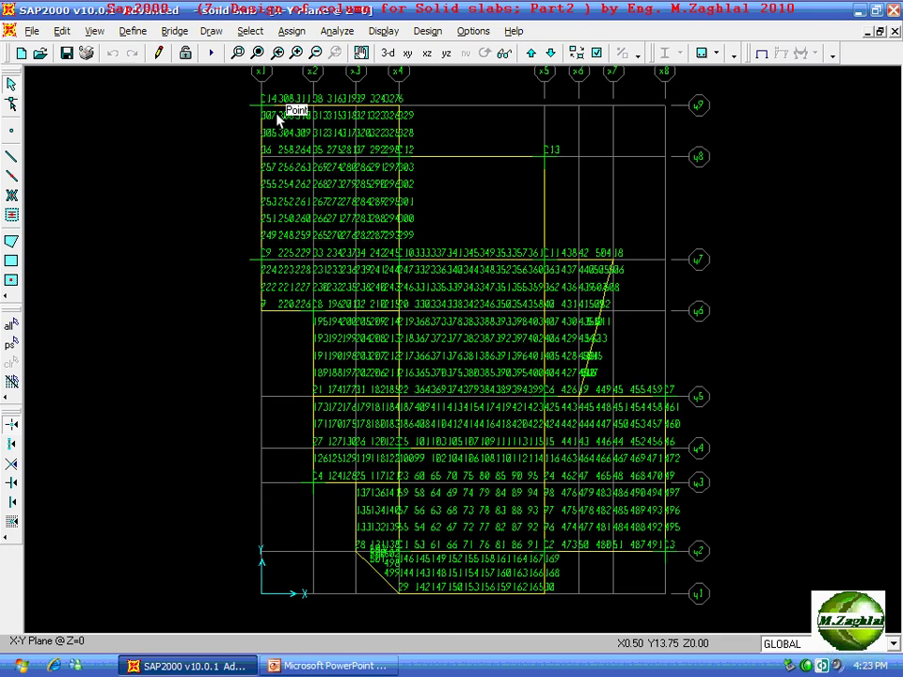
{"action": "left_click", "coordinate": [238, 53]}
{"action": "left_click_drag", "start_coordinate": [249, 92], "coordinate": [297, 111]}
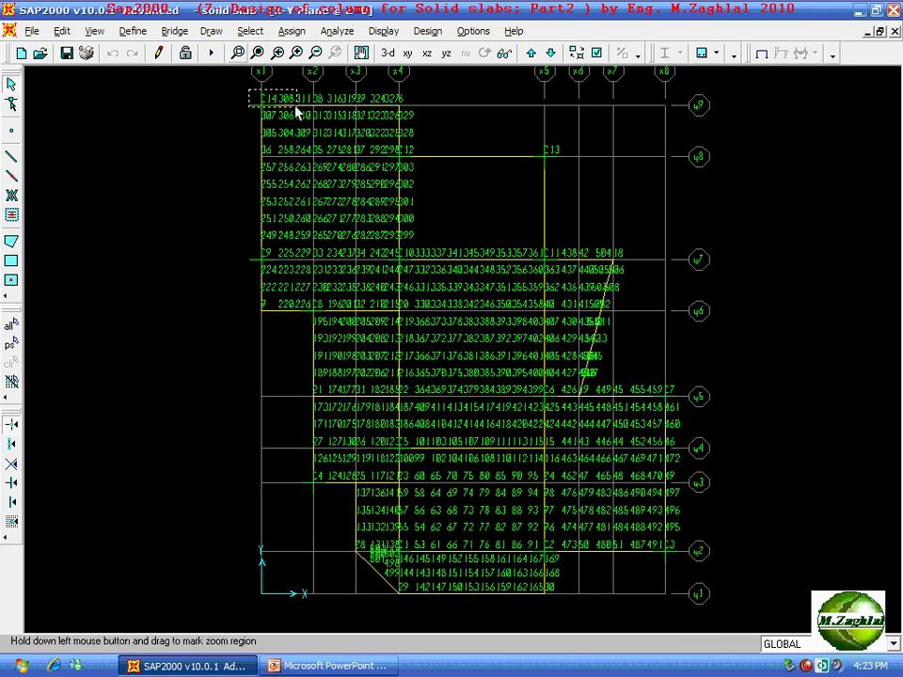
{"action": "left_click", "coordinate": [258, 53]}
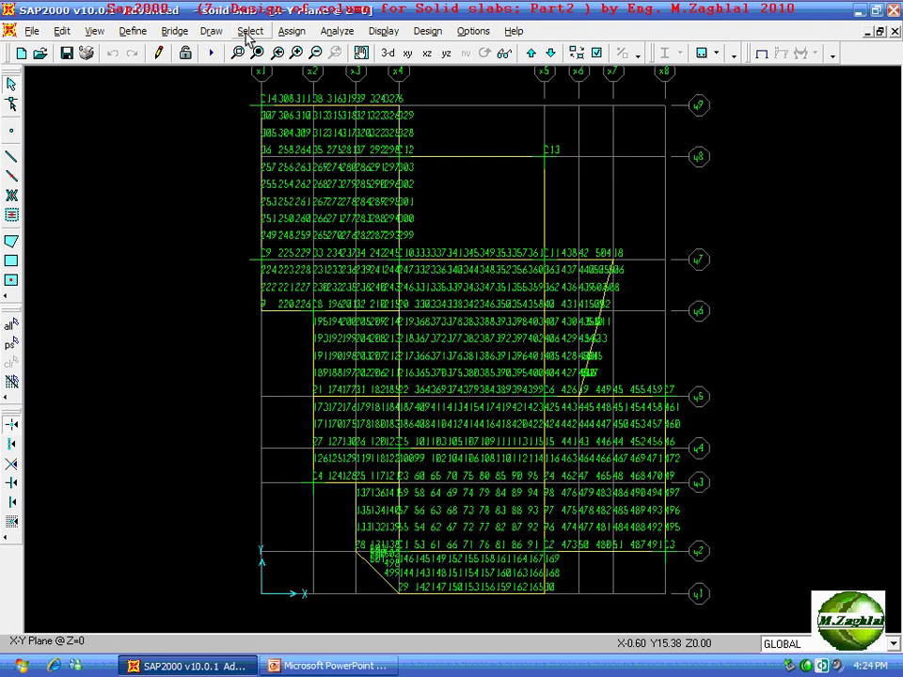
Select the 'supports' group and show only the selected joints C1–C14.
{"action": "left_click", "coordinate": [248, 34]}
{"action": "mouse_move", "coordinate": [255, 51]}
{"action": "left_click", "coordinate": [409, 151]}
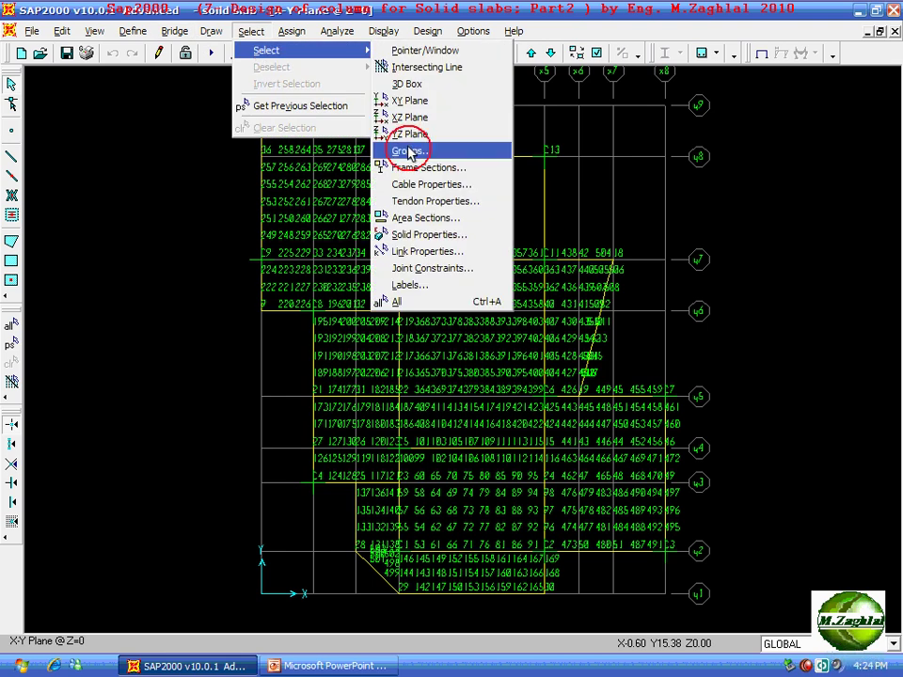
{"action": "left_click", "coordinate": [399, 309]}
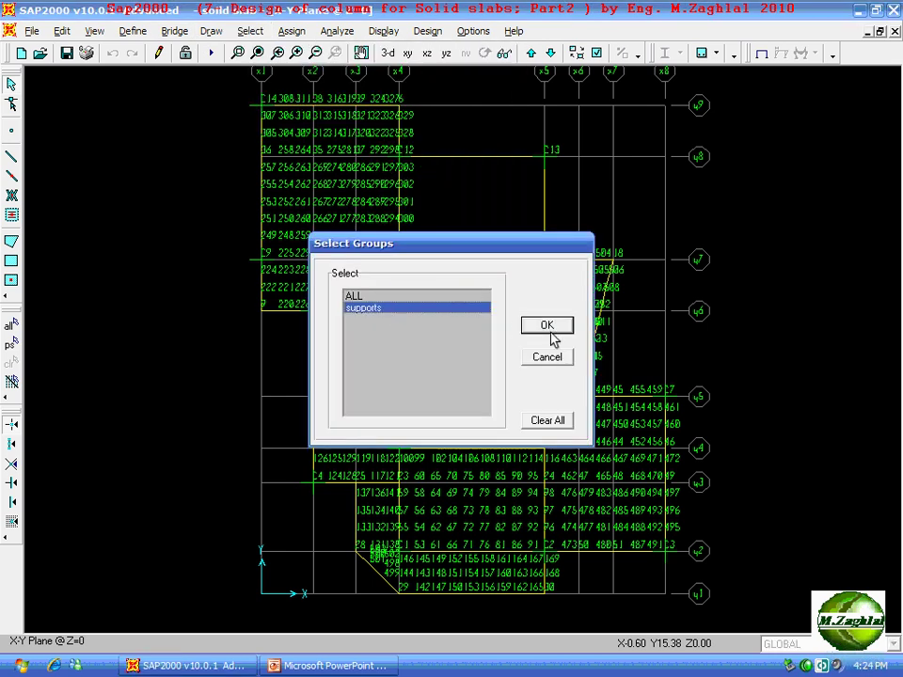
{"action": "left_click", "coordinate": [550, 331]}
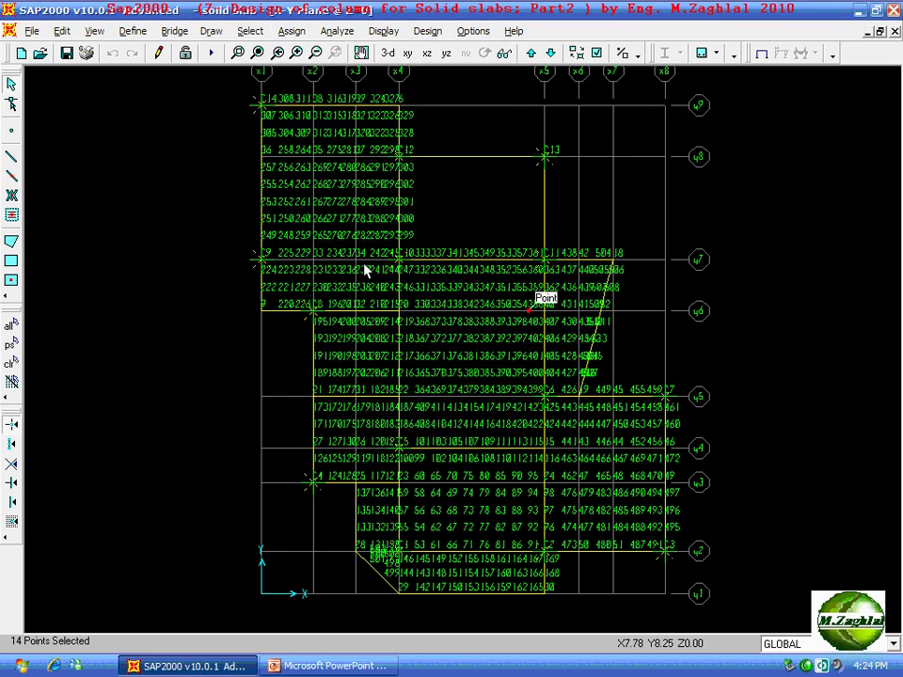
{"action": "left_click", "coordinate": [96, 31]}
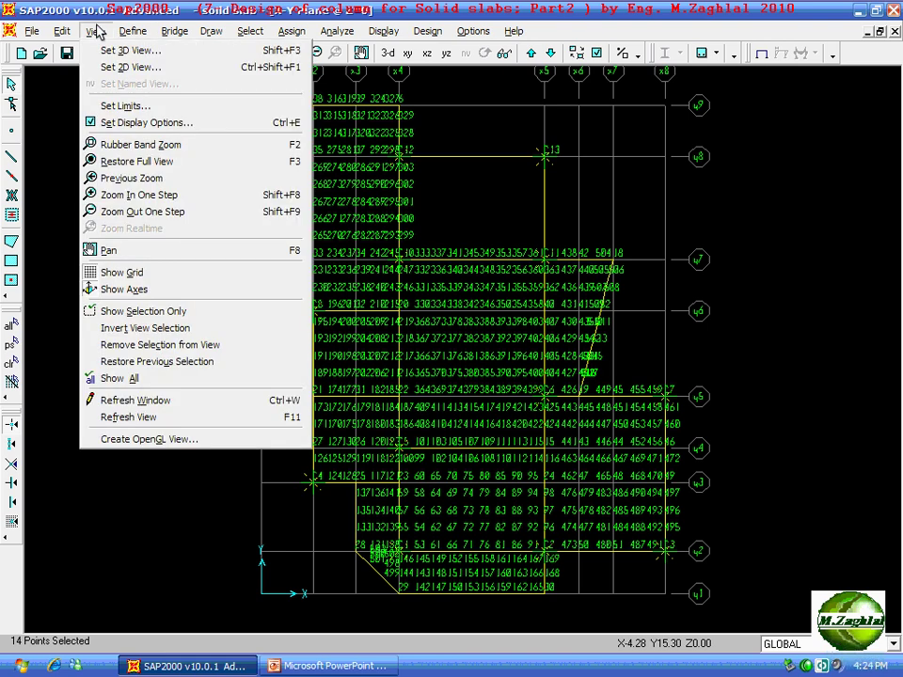
{"action": "left_click", "coordinate": [136, 319]}
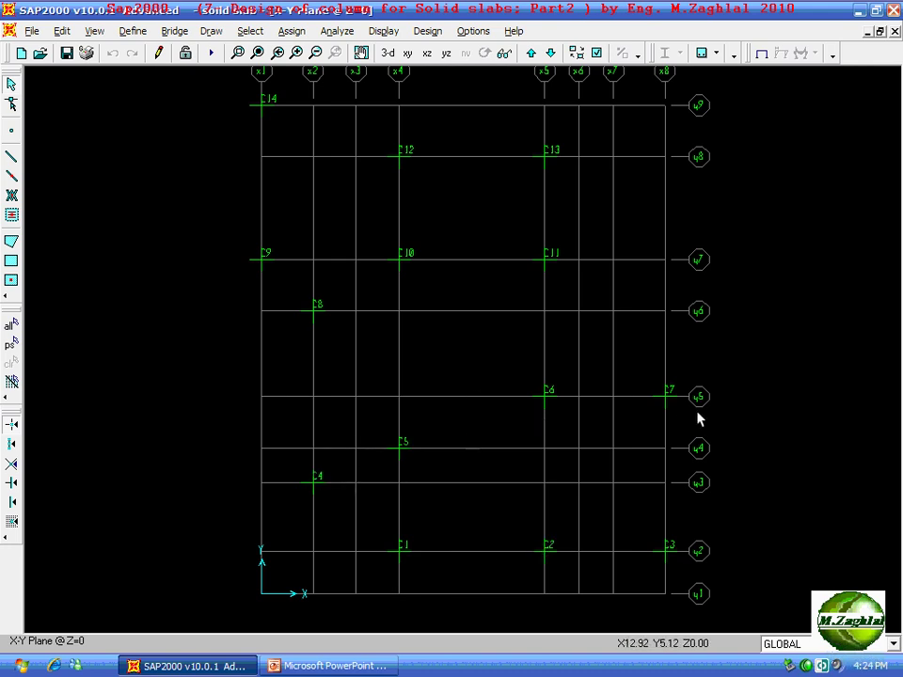
{"action": "left_click", "coordinate": [261, 257]}
{"action": "left_click_drag", "start_coordinate": [302, 116], "coordinate": [289, 146]}
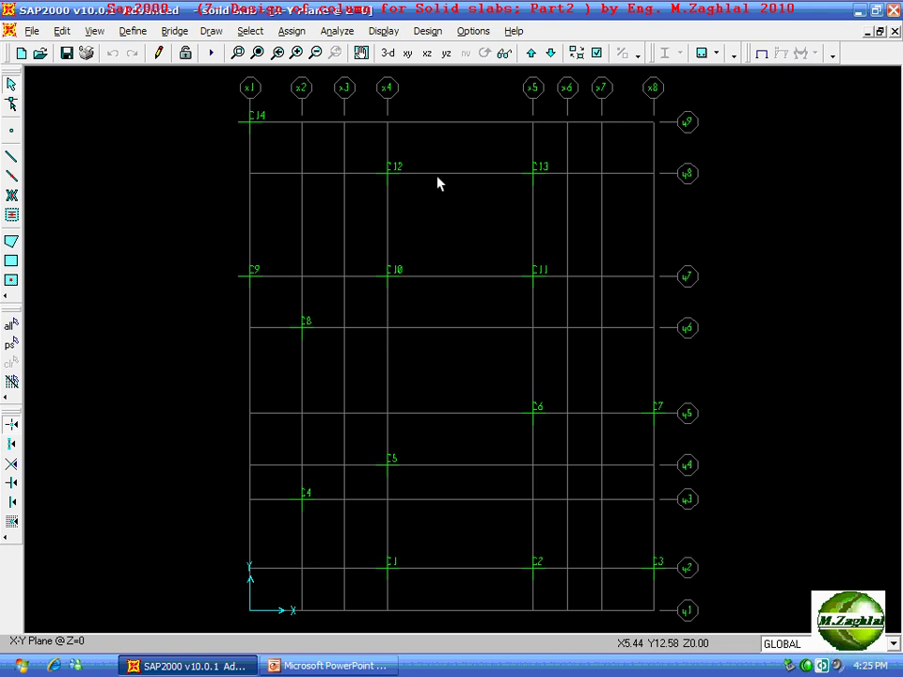
Open the Run Analysis case list, with DEAD and live to run and MODAL not.
{"action": "left_click", "coordinate": [383, 30]}
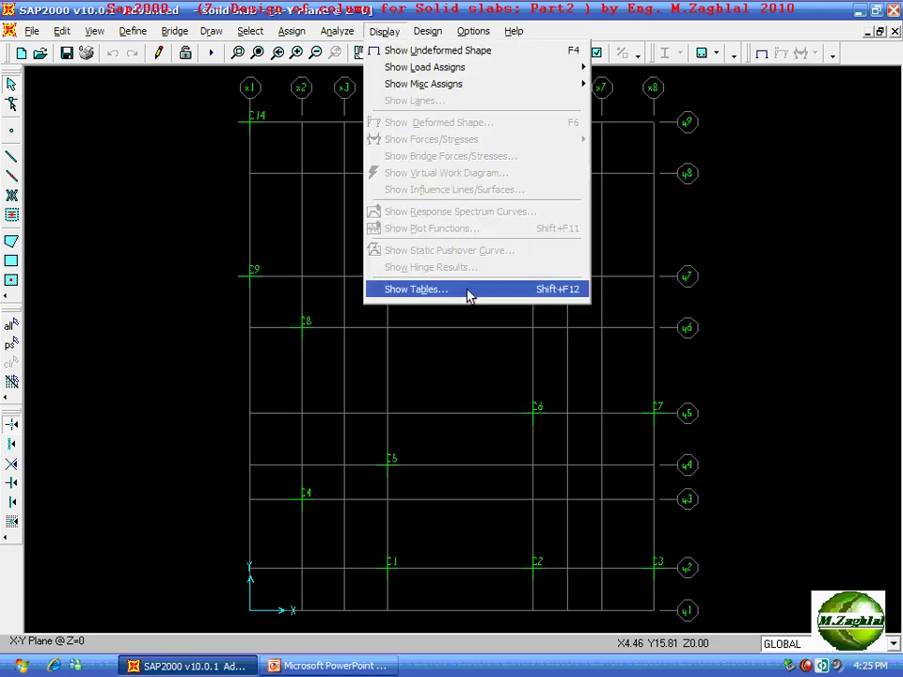
{"action": "left_click", "coordinate": [471, 293]}
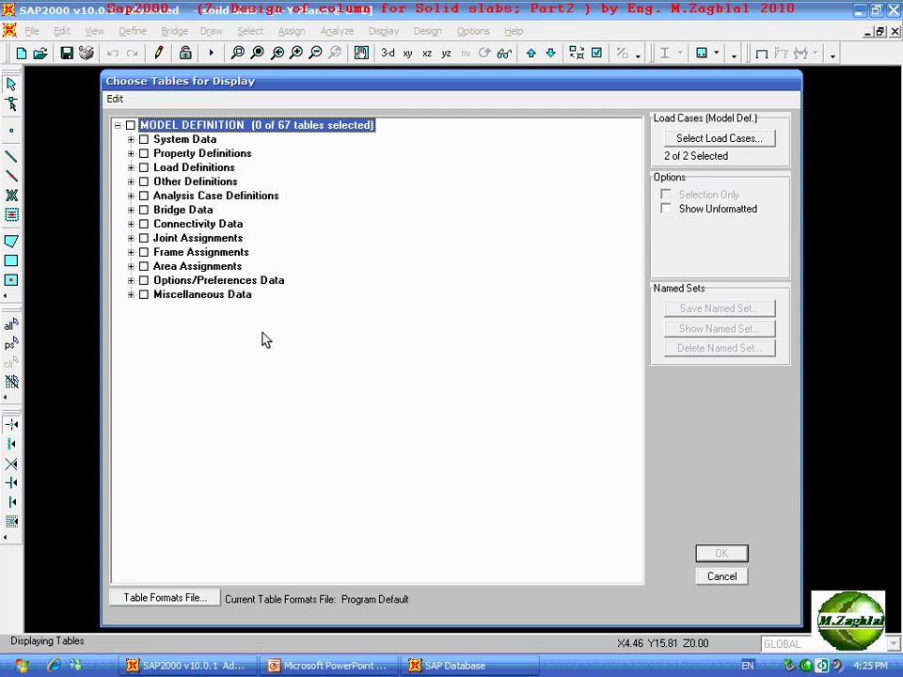
{"action": "left_click", "coordinate": [735, 577]}
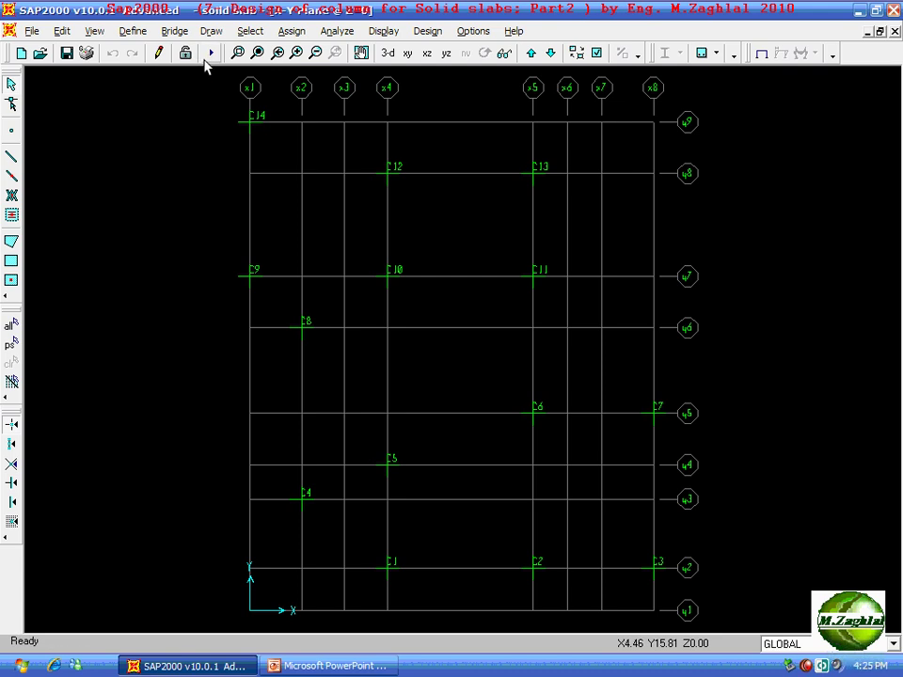
{"action": "left_click", "coordinate": [211, 53]}
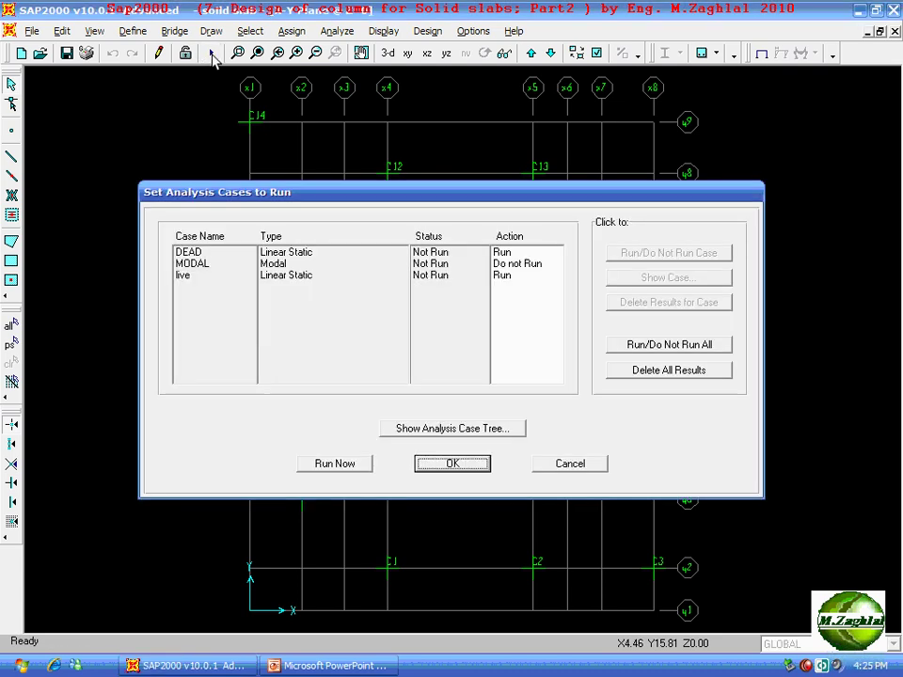
Run the slab analysis and open Choose Tables for Display.
{"action": "left_click", "coordinate": [335, 468]}
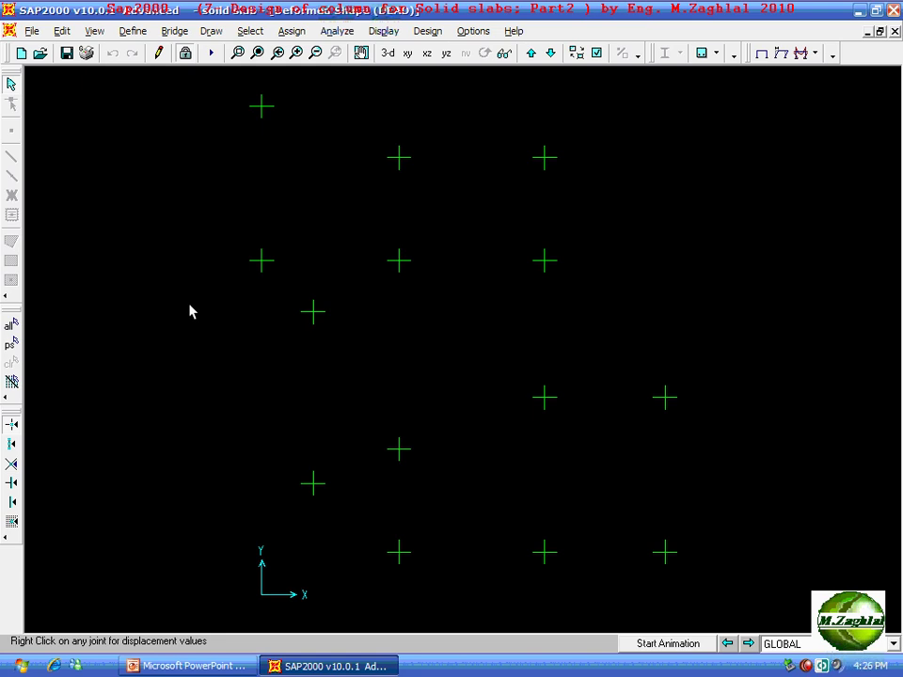
{"action": "left_click", "coordinate": [383, 32]}
{"action": "left_click", "coordinate": [421, 289]}
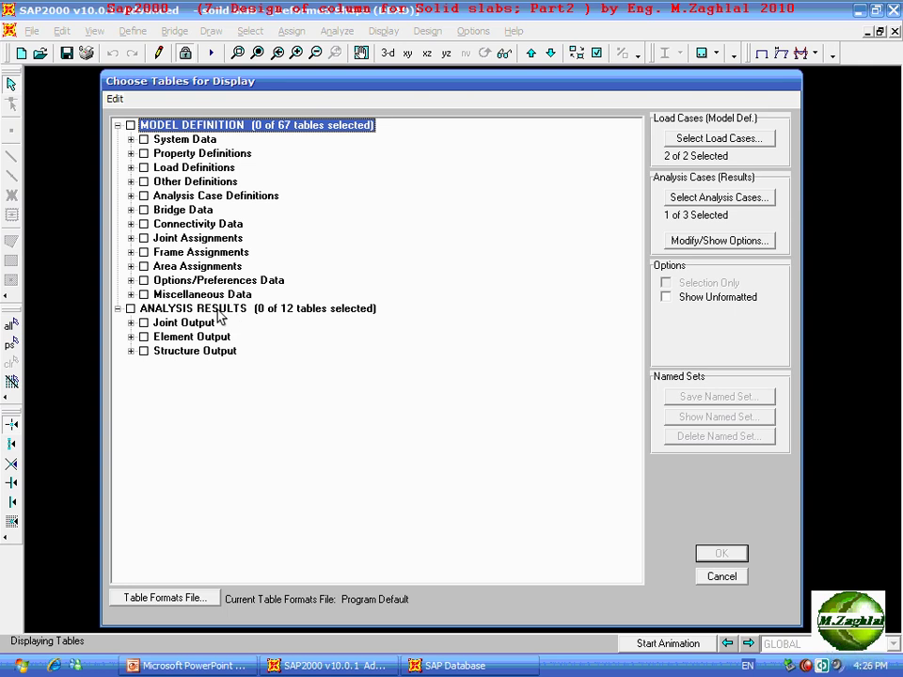
Tick Joint Output > Reactions > Joint Reactions and display it for the ultimate combination only.
{"action": "left_click", "coordinate": [130, 322]}
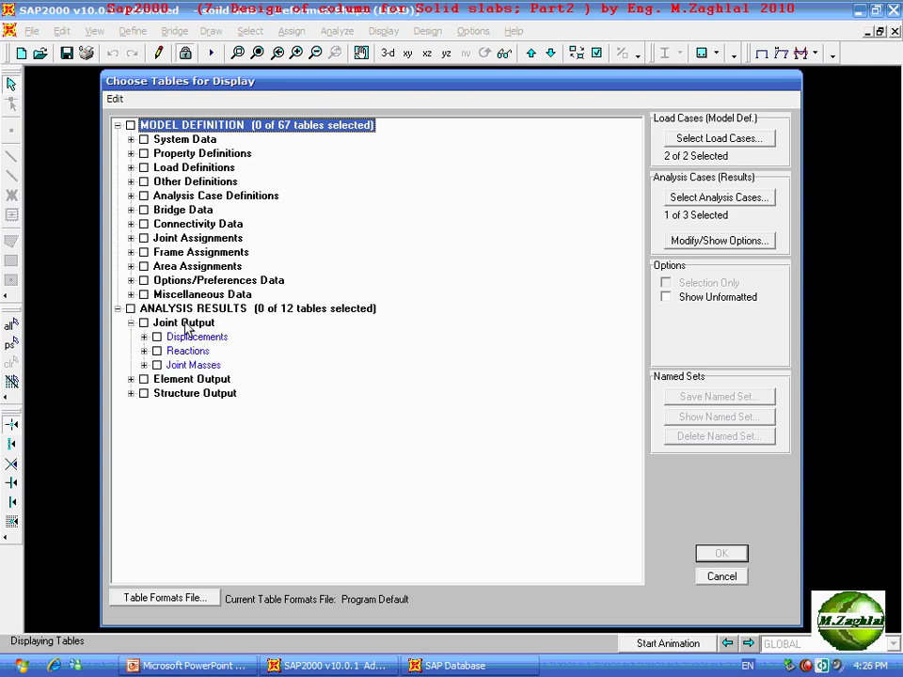
{"action": "left_click", "coordinate": [131, 323]}
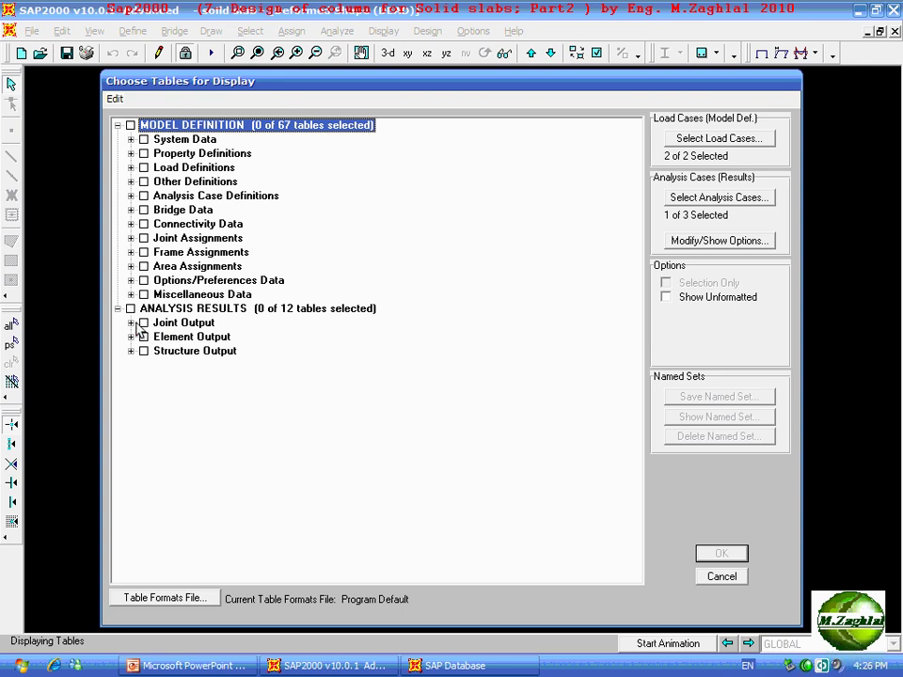
{"action": "left_click", "coordinate": [130, 322]}
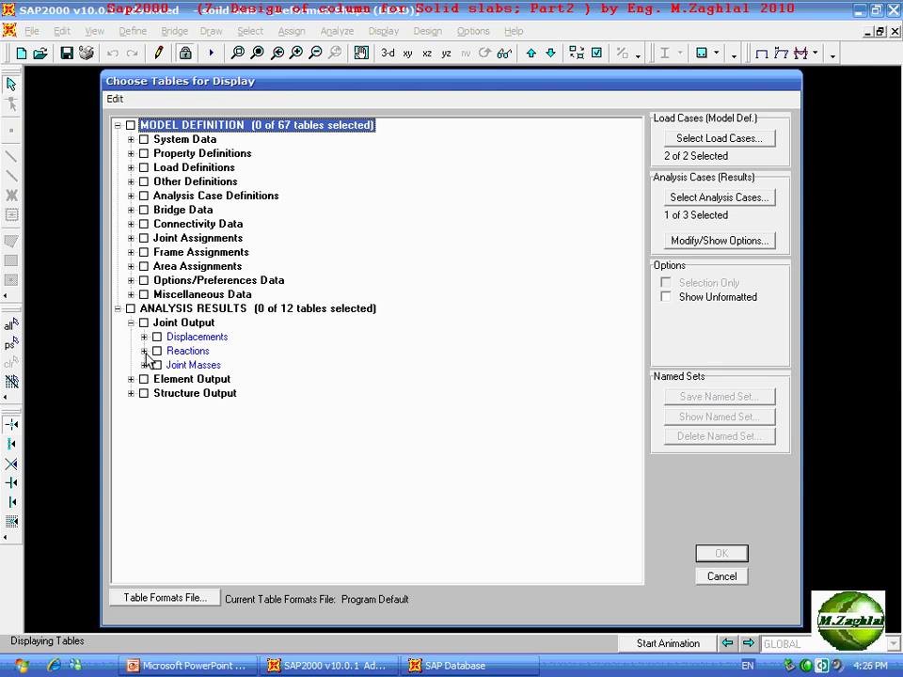
{"action": "left_click", "coordinate": [144, 352]}
{"action": "left_click", "coordinate": [170, 366]}
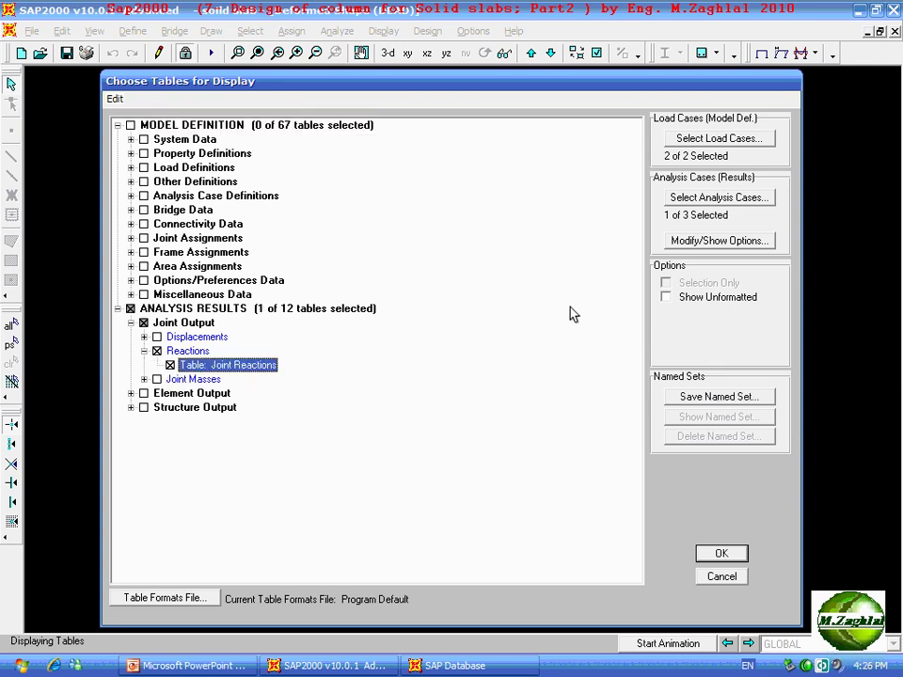
{"action": "left_click", "coordinate": [757, 198]}
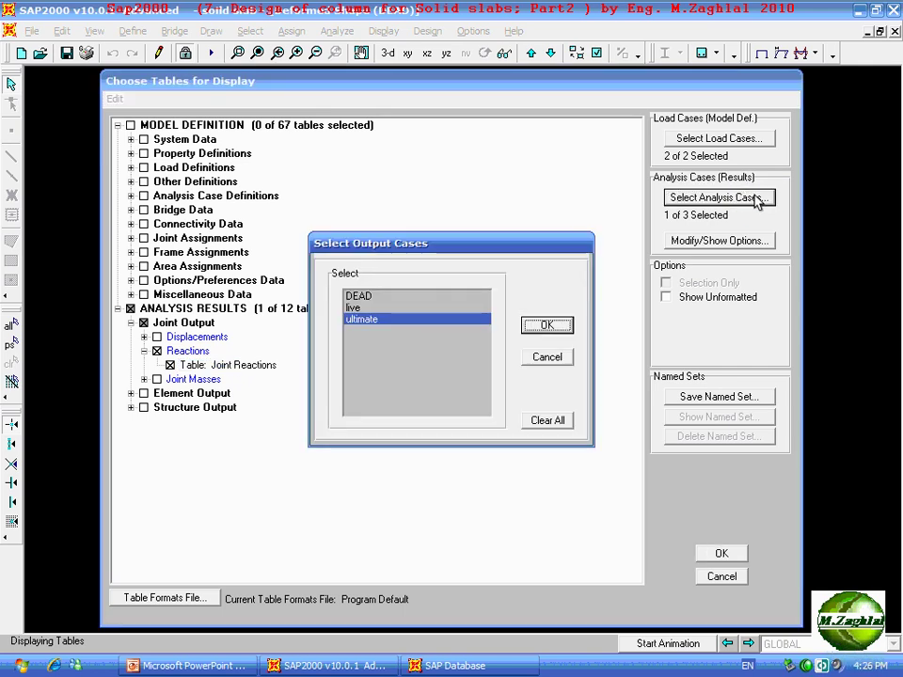
{"action": "left_click", "coordinate": [393, 307]}
{"action": "left_click", "coordinate": [391, 296]}
{"action": "left_click", "coordinate": [392, 320]}
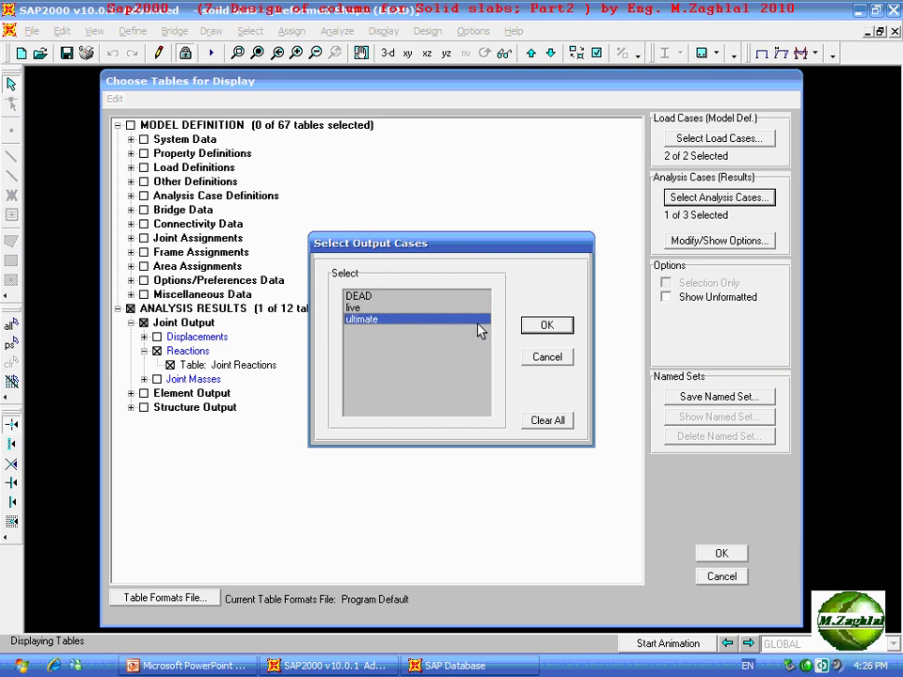
{"action": "left_click", "coordinate": [546, 324]}
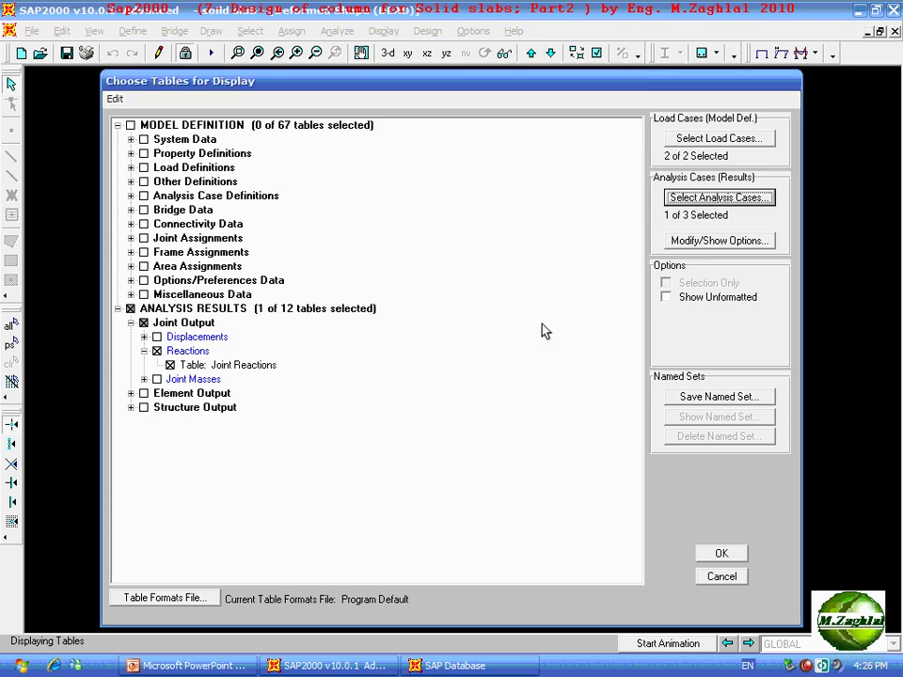
{"action": "left_click", "coordinate": [721, 554]}
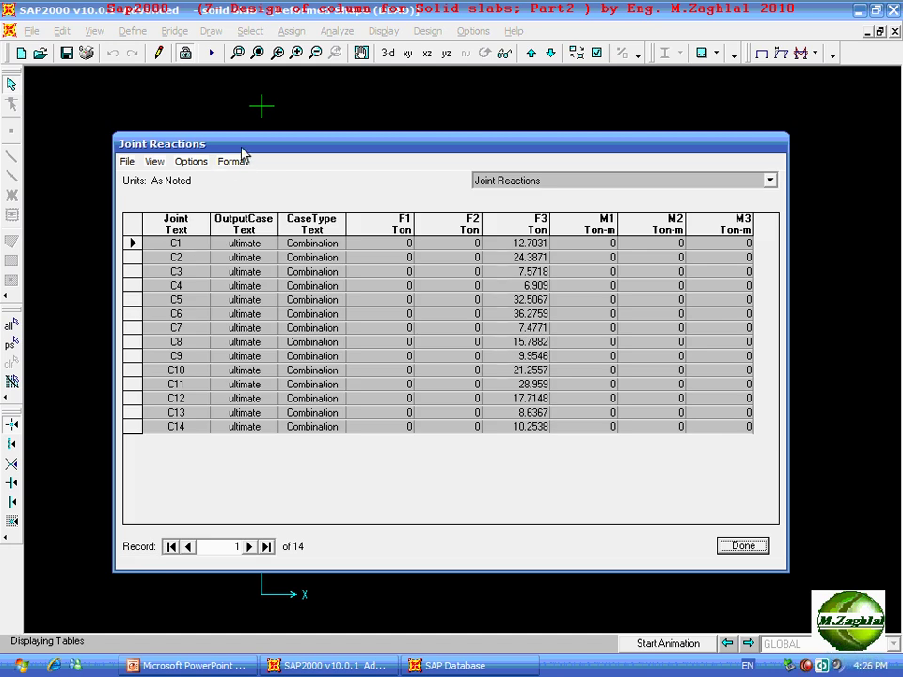
Reposition the Joint Reactions window and inspect the rows for joints C2 and C14.
{"action": "left_click_drag", "start_coordinate": [245, 148], "coordinate": [396, 95]}
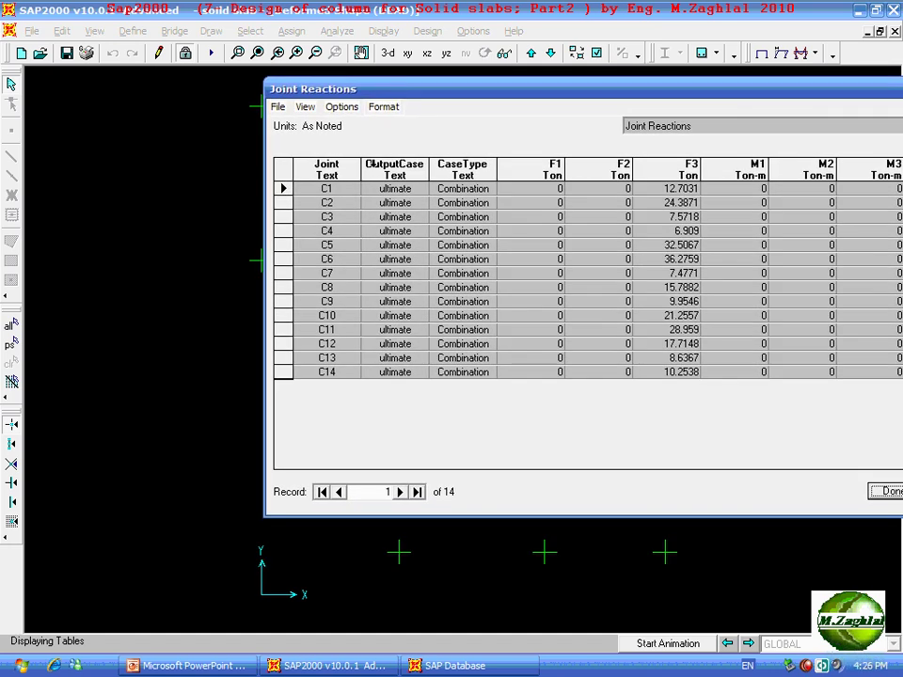
{"action": "left_click", "coordinate": [326, 203]}
{"action": "left_click", "coordinate": [331, 376]}
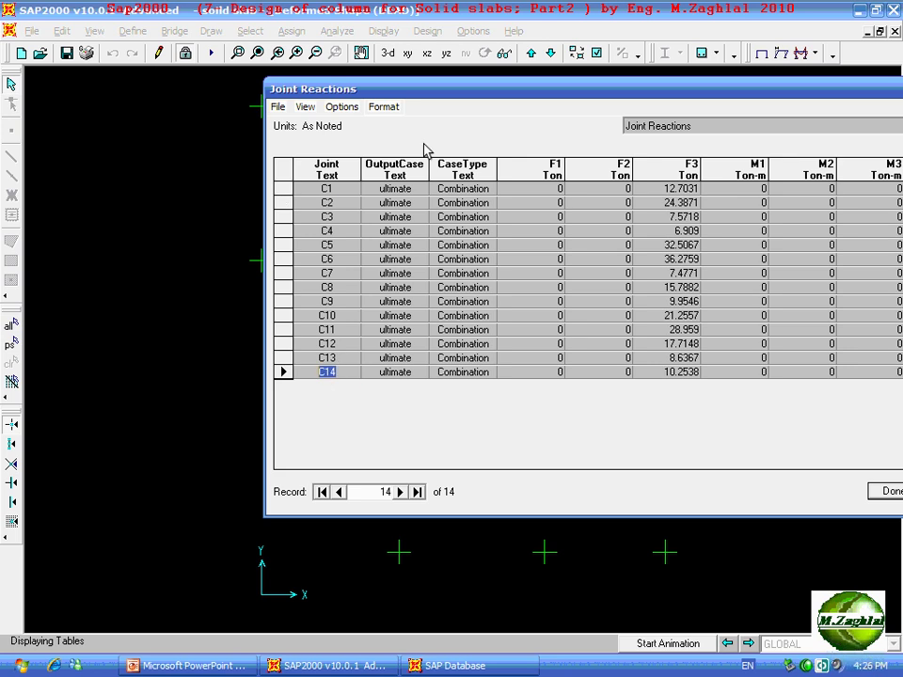
{"action": "left_click_drag", "start_coordinate": [434, 91], "coordinate": [284, 96]}
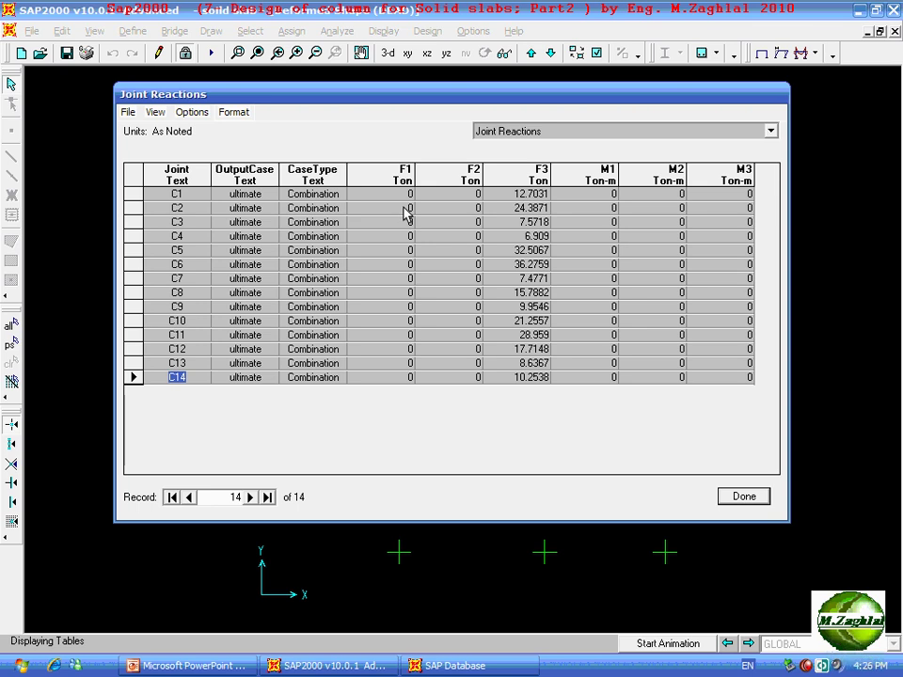
Inspect the Joint, F1–F3 and M1–M3 columns, then open the table's Format settings.
{"action": "left_click", "coordinate": [411, 175]}
{"action": "left_click", "coordinate": [440, 176]}
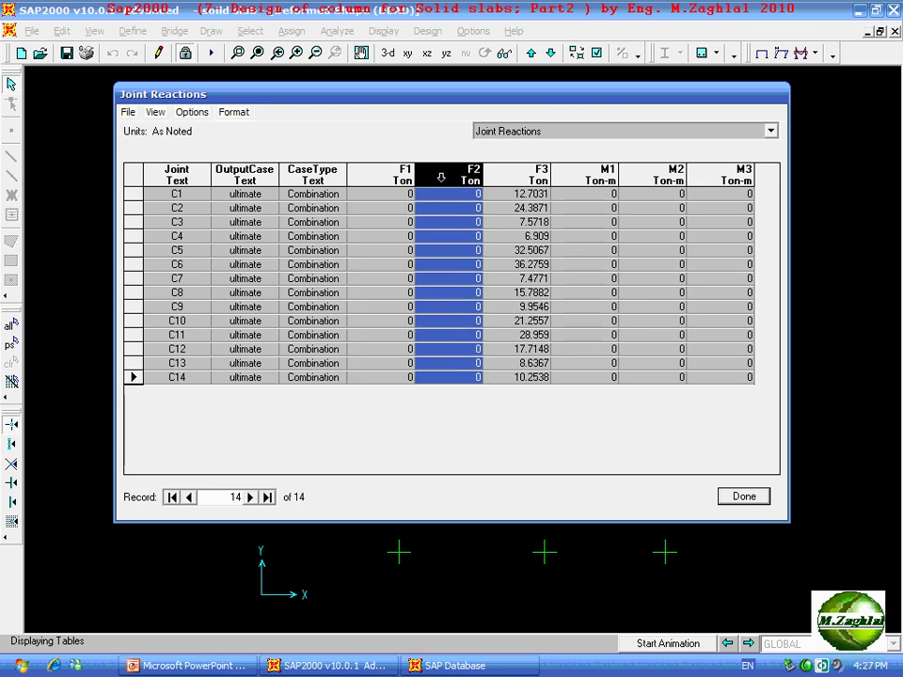
{"action": "left_click", "coordinate": [404, 177]}
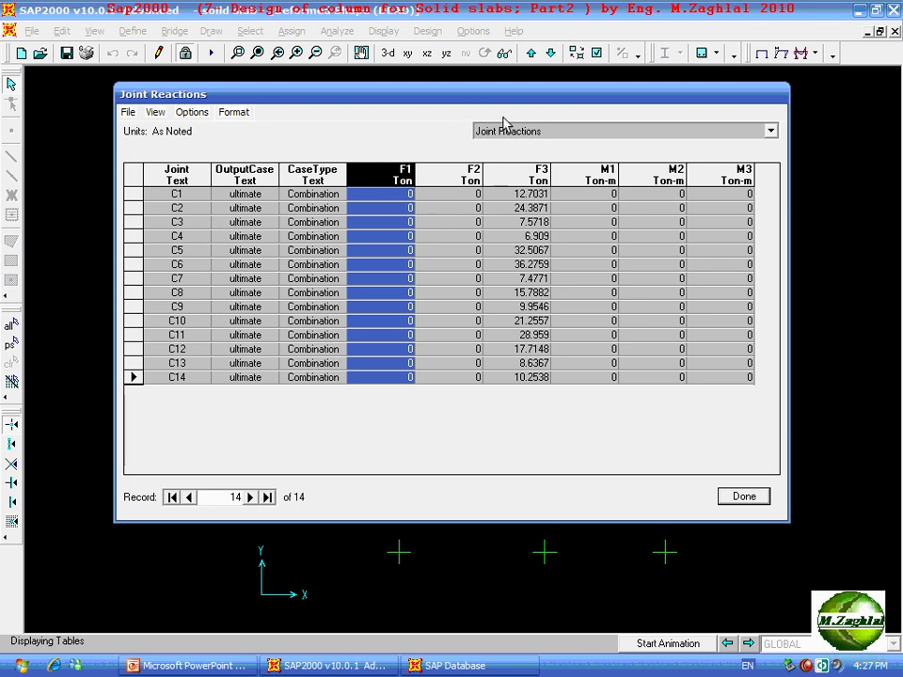
{"action": "left_click", "coordinate": [523, 175]}
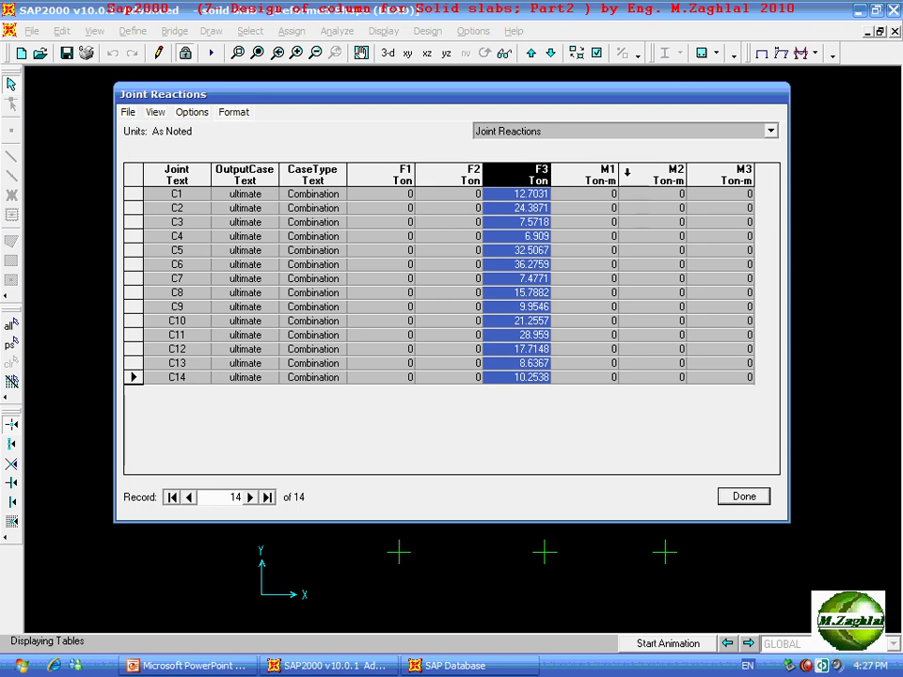
{"action": "left_click", "coordinate": [607, 170]}
{"action": "left_click", "coordinate": [657, 172]}
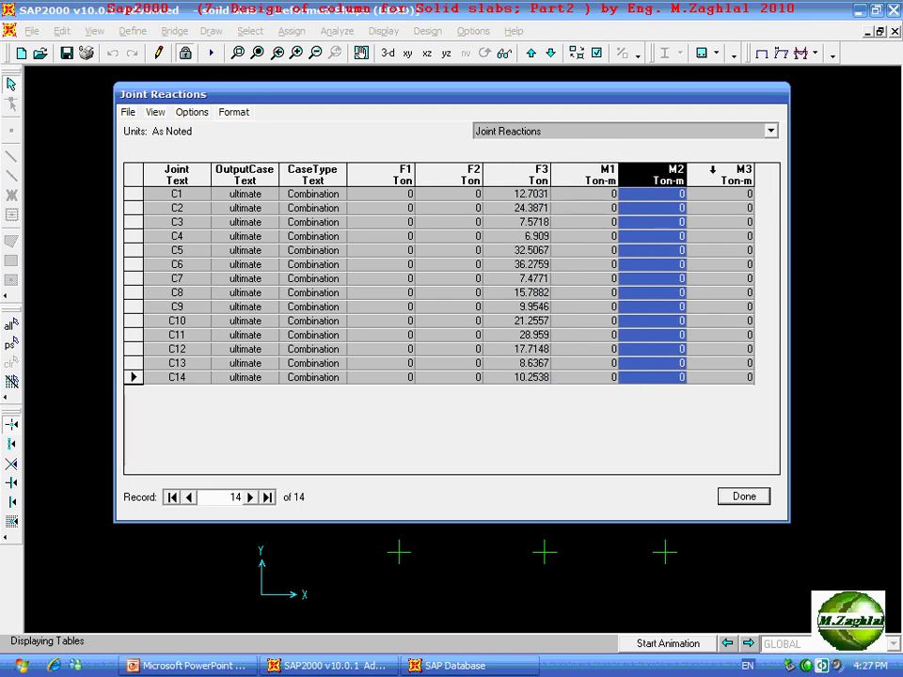
{"action": "left_click", "coordinate": [731, 171]}
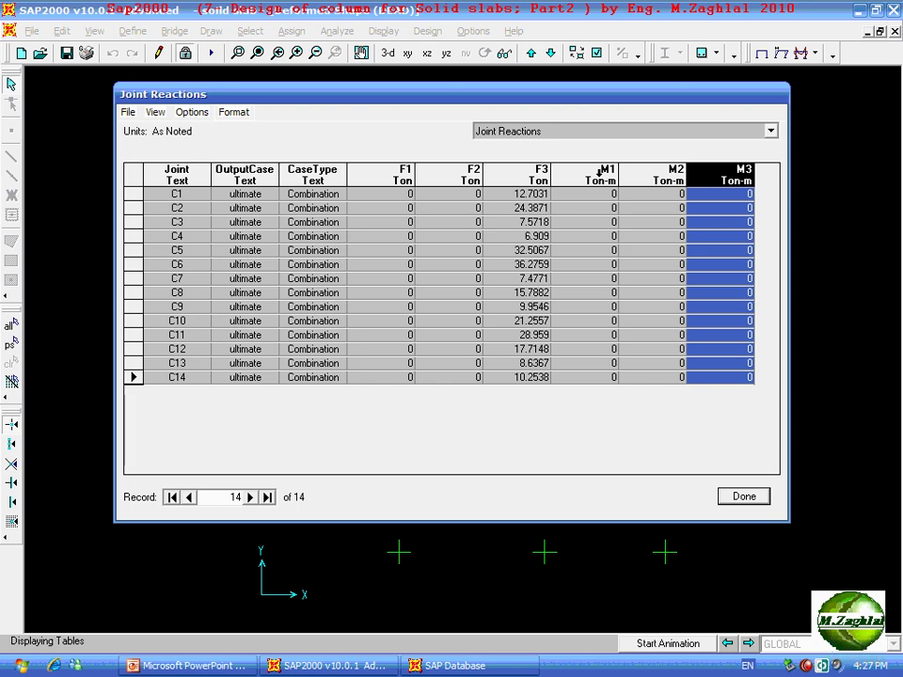
{"action": "left_click", "coordinate": [599, 172]}
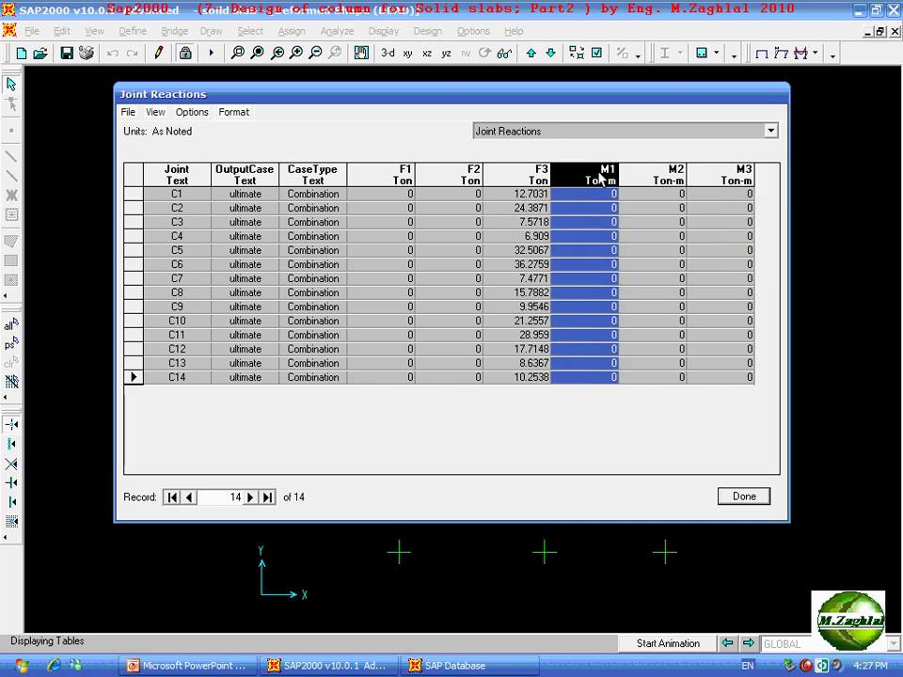
{"action": "left_click", "coordinate": [187, 169]}
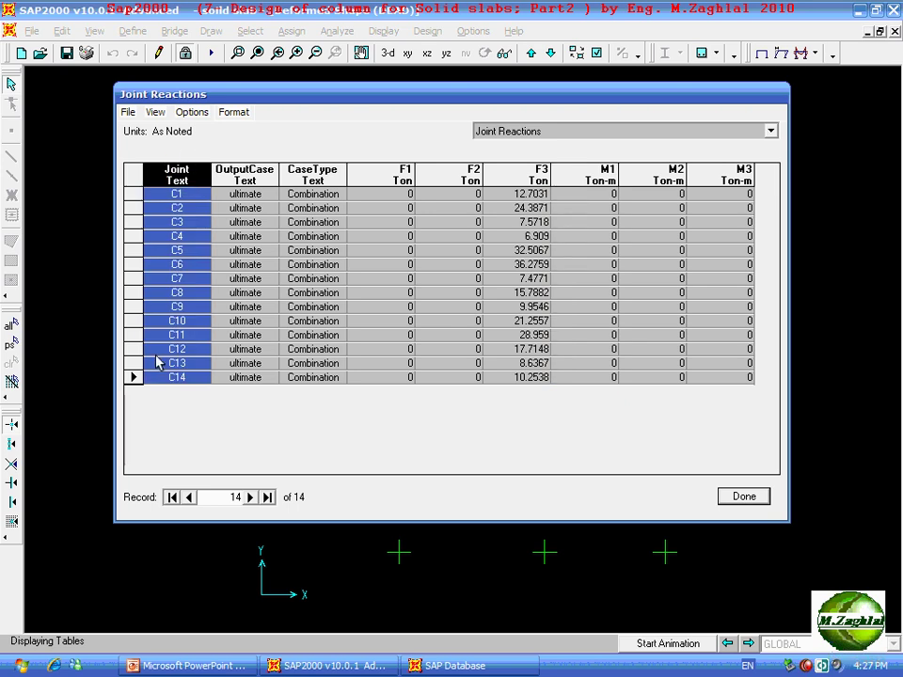
{"action": "left_click", "coordinate": [507, 177]}
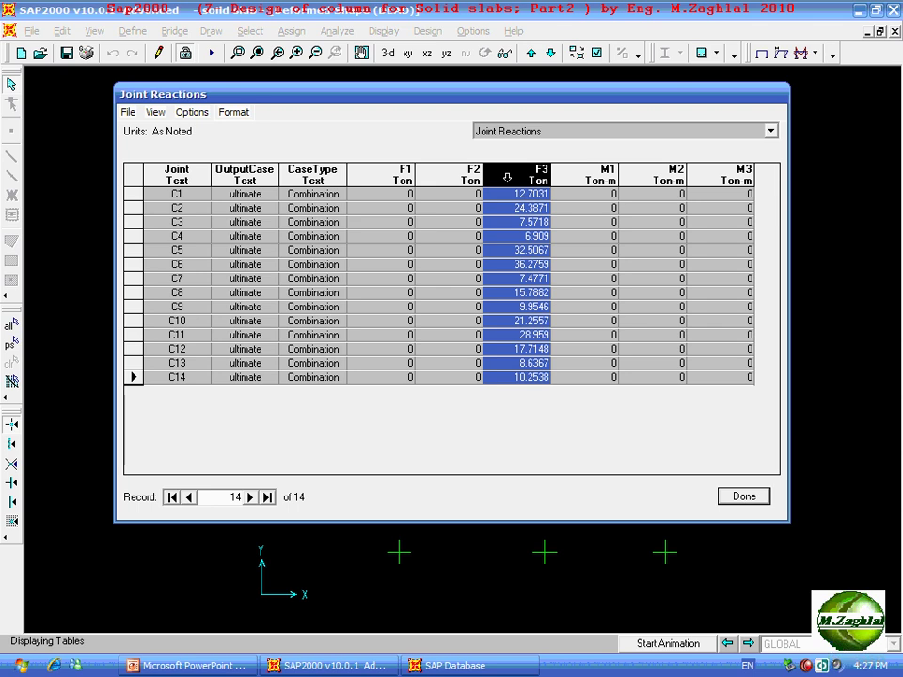
{"action": "left_click", "coordinate": [250, 115]}
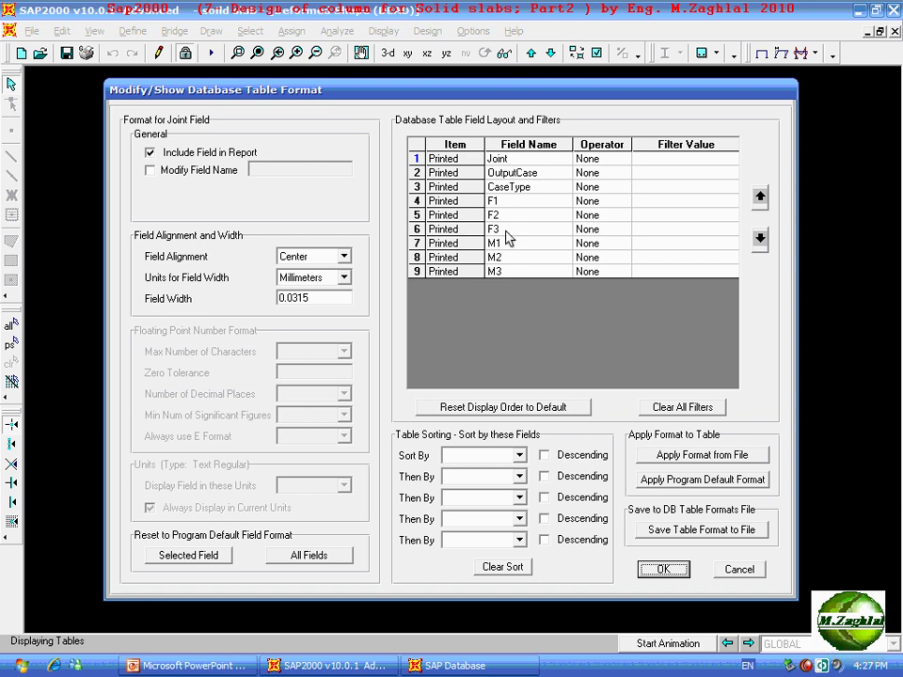
Set OutputCase, CaseType, F1, F2, M1, M2 and M3 to Not Printed, keeping only Joint and F3.
{"action": "double_click", "coordinate": [514, 175]}
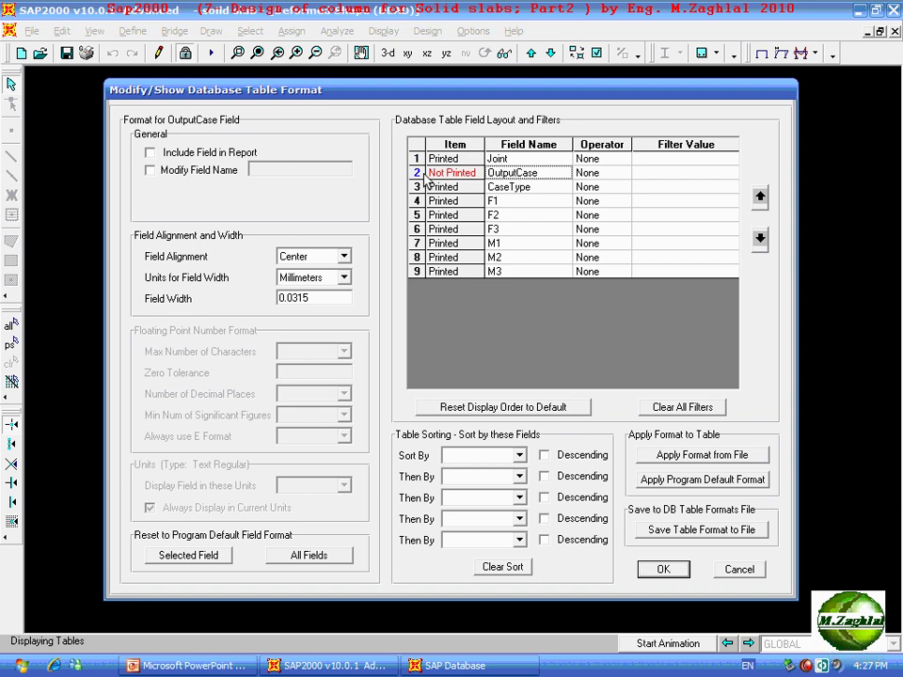
{"action": "double_click", "coordinate": [527, 188]}
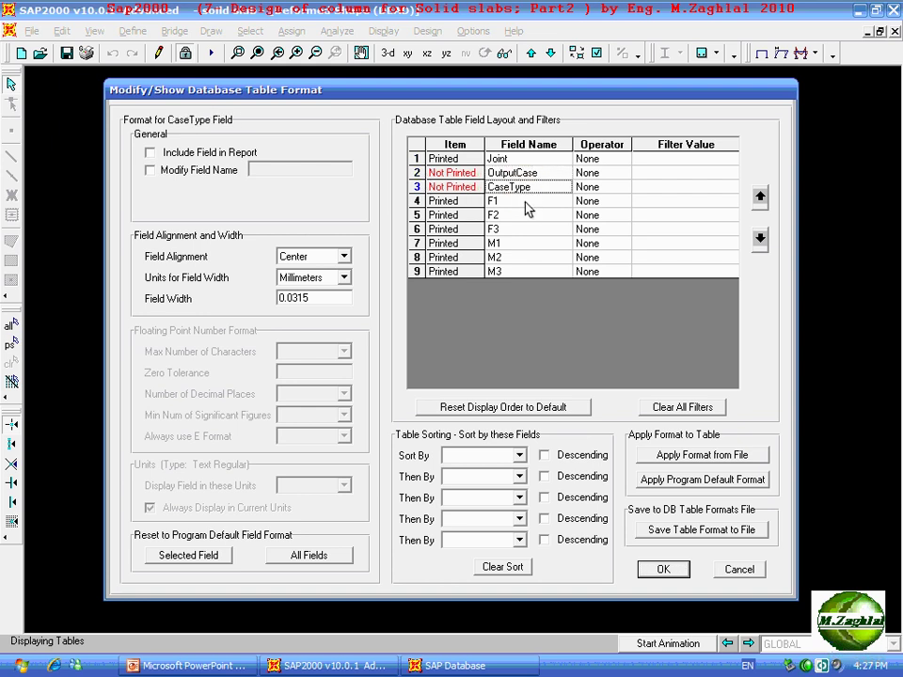
{"action": "double_click", "coordinate": [526, 201]}
{"action": "left_click", "coordinate": [520, 216]}
{"action": "double_click", "coordinate": [521, 217]}
{"action": "double_click", "coordinate": [521, 244]}
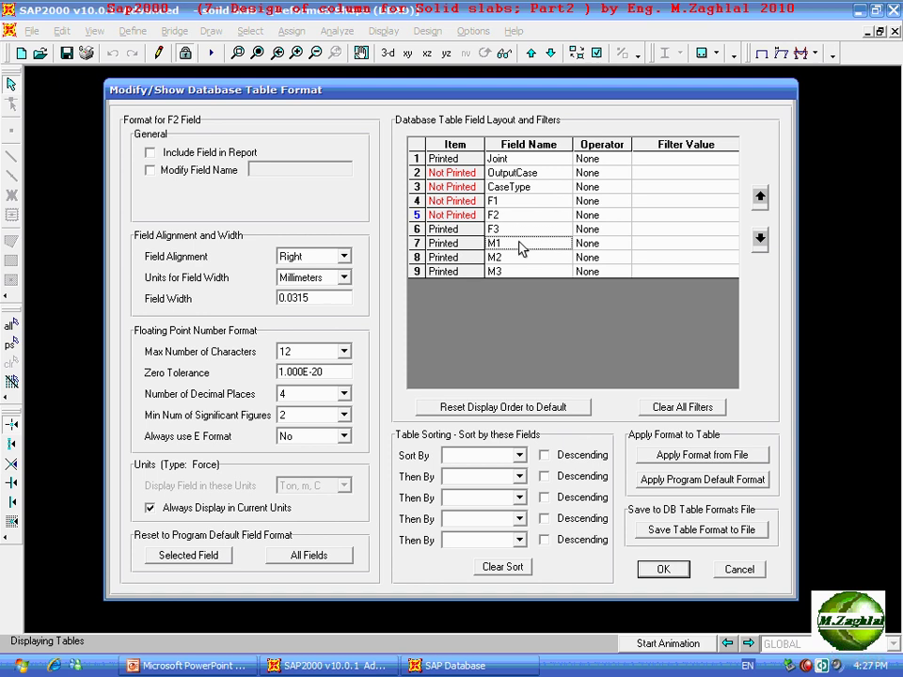
{"action": "double_click", "coordinate": [522, 259]}
{"action": "left_click", "coordinate": [520, 273]}
{"action": "double_click", "coordinate": [520, 273]}
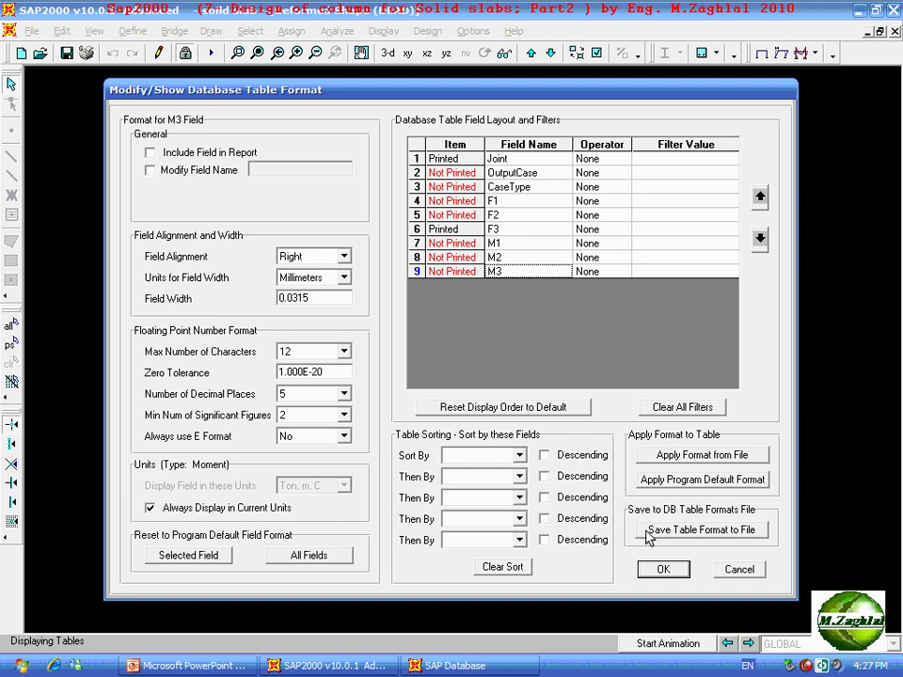
{"action": "left_click", "coordinate": [663, 569]}
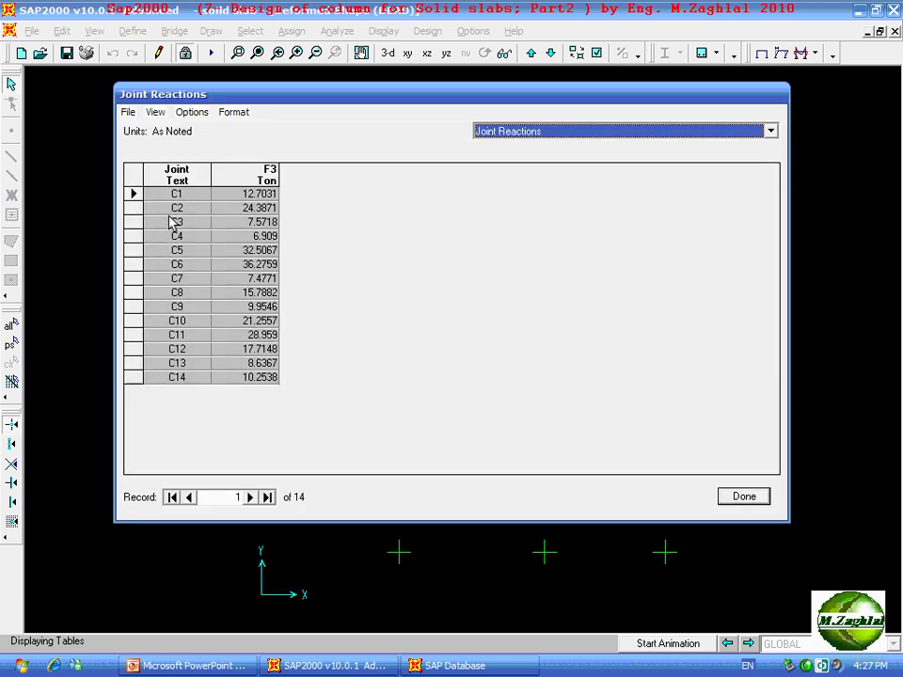
Export the trimmed Joint Reactions table to a new Excel workbook and move its window.
{"action": "left_click", "coordinate": [129, 113]}
{"action": "mouse_move", "coordinate": [122, 131]}
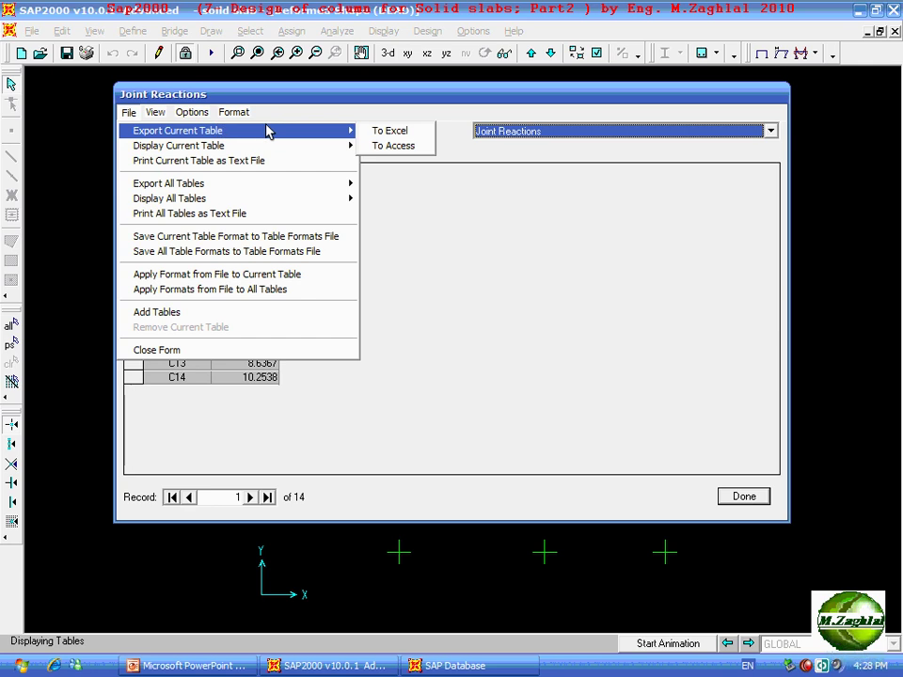
{"action": "left_click", "coordinate": [384, 130]}
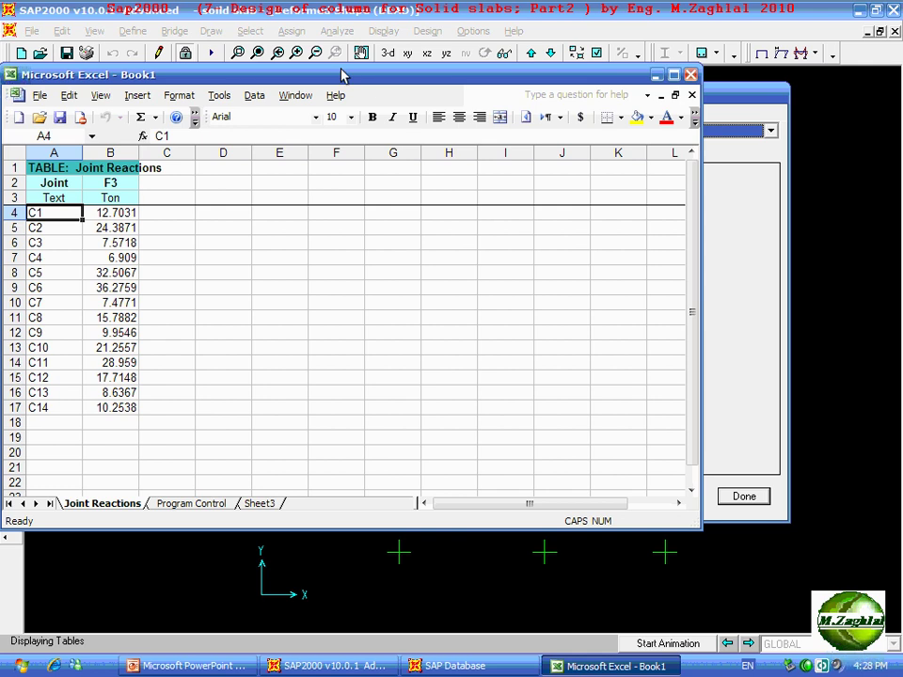
{"action": "mouse_move", "coordinate": [342, 74]}
{"action": "left_mouse_down"}
{"action": "mouse_move", "coordinate": [464, 108]}
{"action": "mouse_move", "coordinate": [480, 85]}
{"action": "left_mouse_up"}
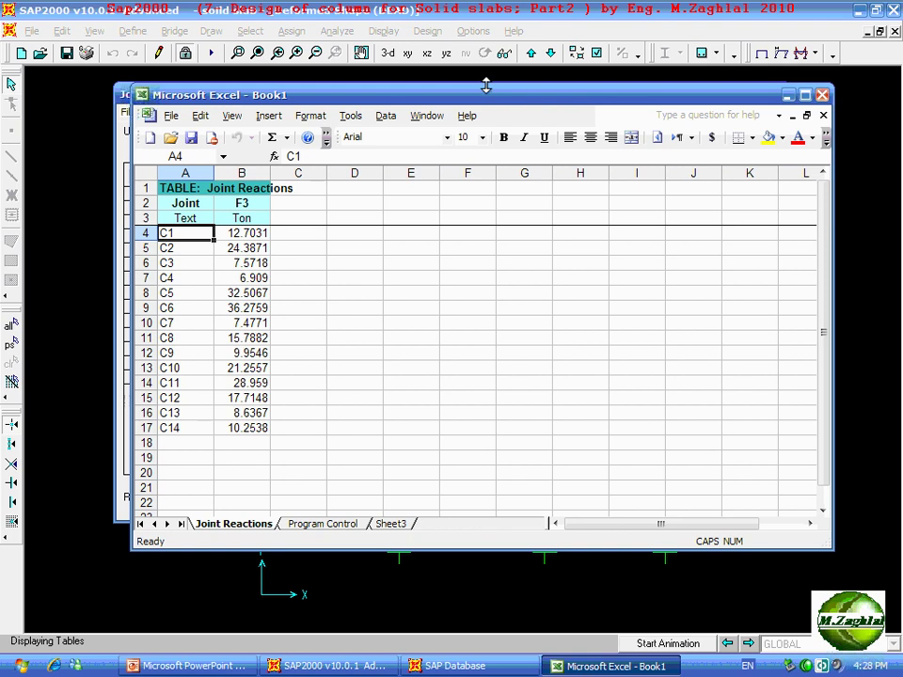
Maximize the Book1 workbook and check the sum of the F3 reactions in B4:B17.
{"action": "left_click_drag", "start_coordinate": [503, 99], "coordinate": [487, 91]}
{"action": "double_click", "coordinate": [487, 90]}
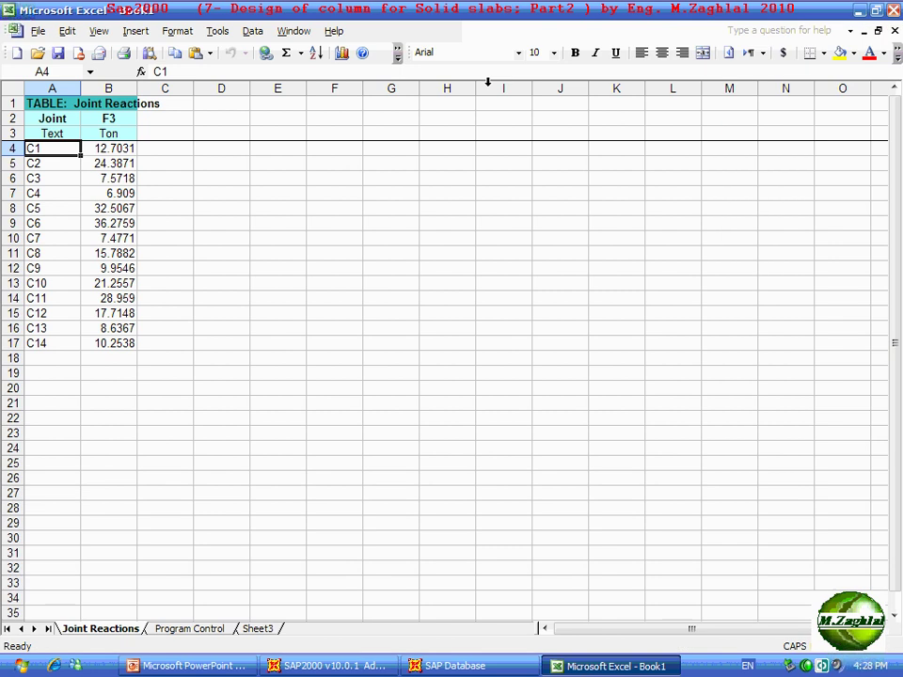
{"action": "left_click", "coordinate": [277, 164]}
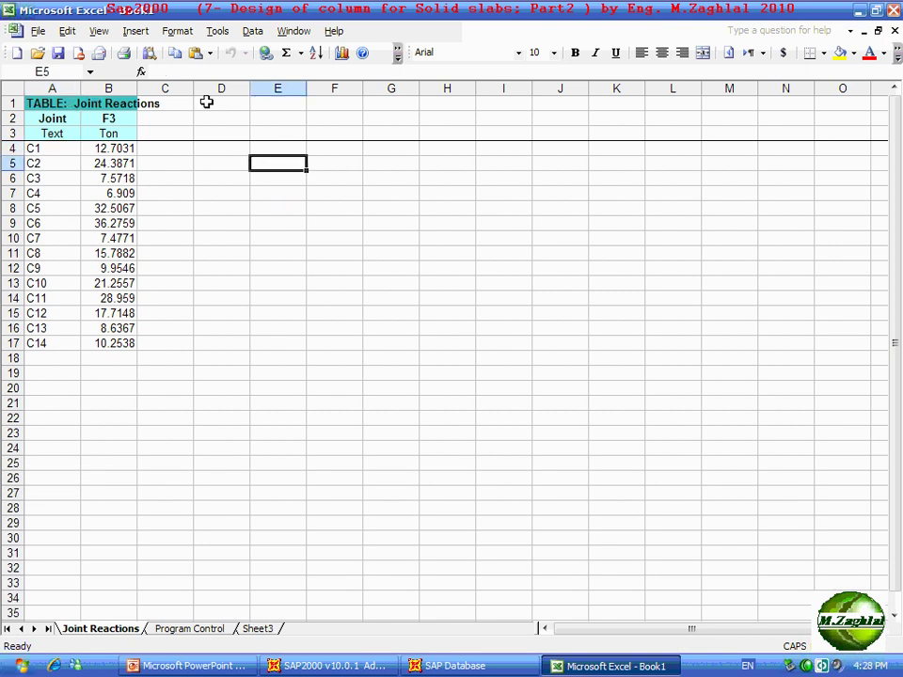
{"action": "left_click", "coordinate": [51, 118]}
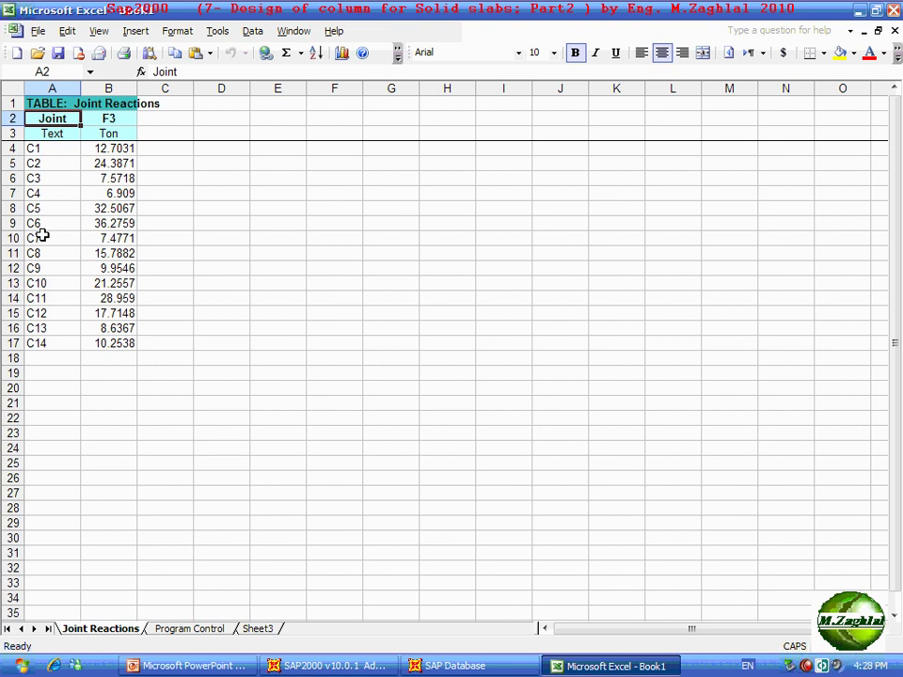
{"action": "left_click", "coordinate": [109, 118]}
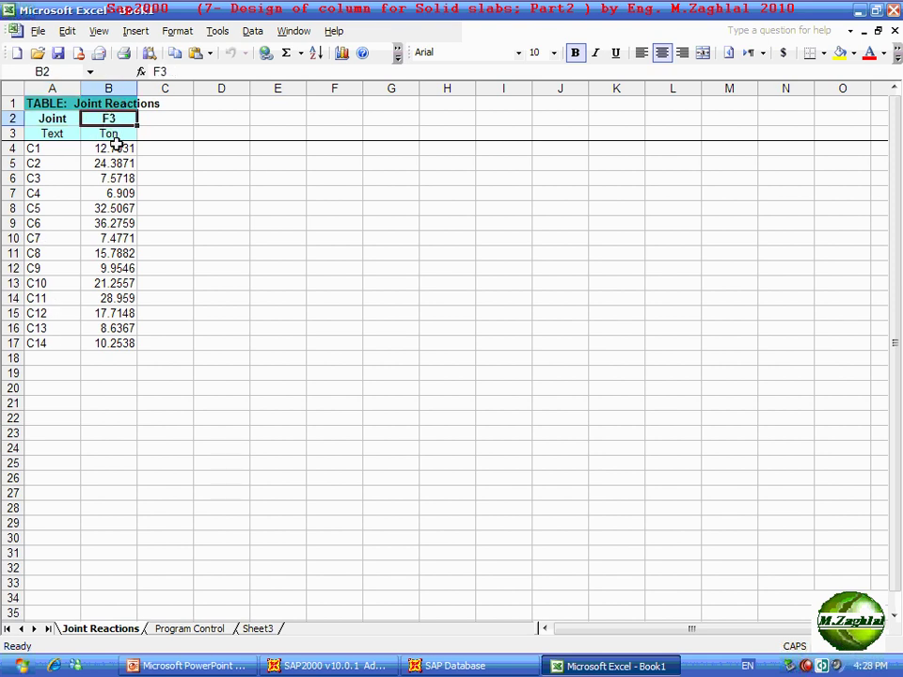
{"action": "left_click_drag", "start_coordinate": [113, 149], "coordinate": [114, 343]}
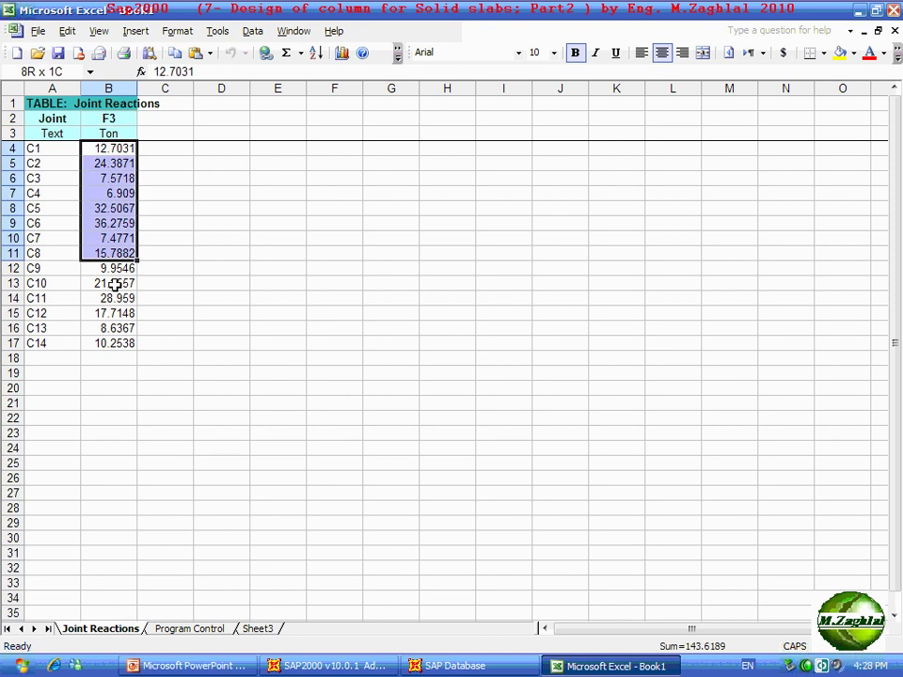
{"action": "left_click", "coordinate": [222, 236]}
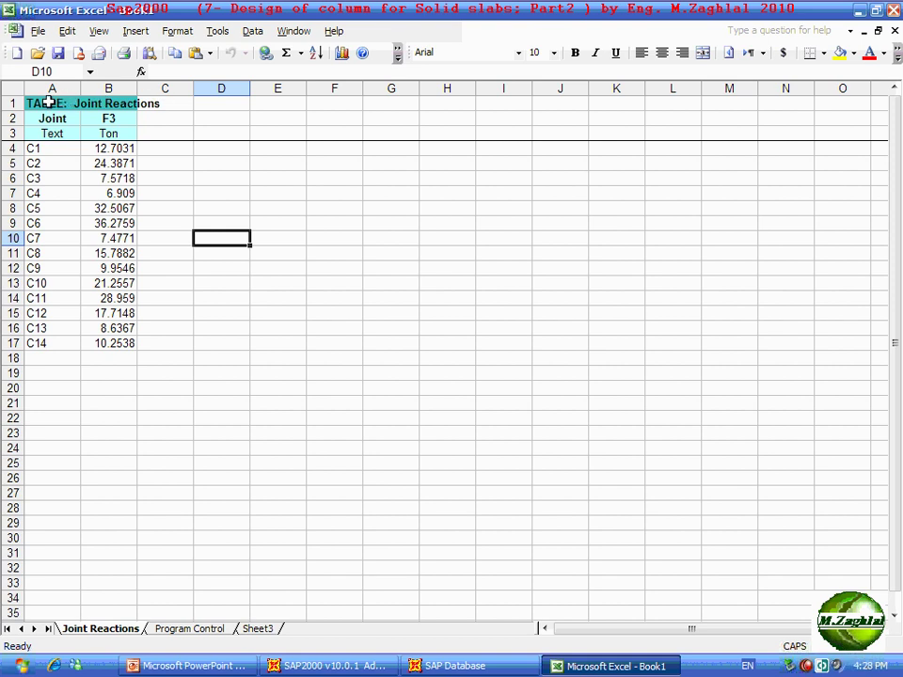
Enter DESIGN OF COLUMNS as the title in cell A1.
{"action": "left_click", "coordinate": [47, 103]}
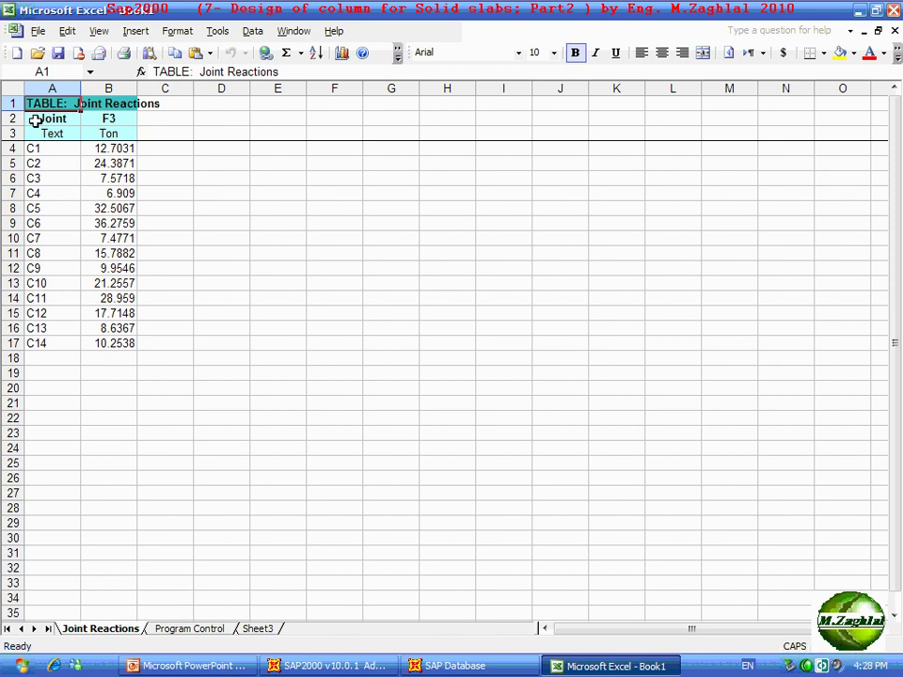
{"action": "type", "text": "d"}
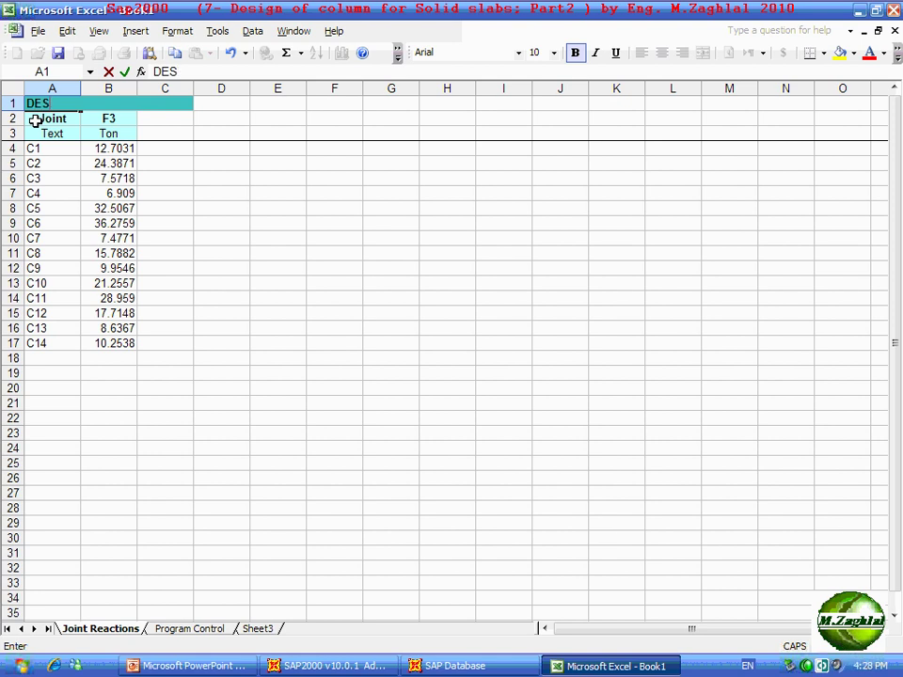
{"action": "type", "text": "IGN OF CO"}
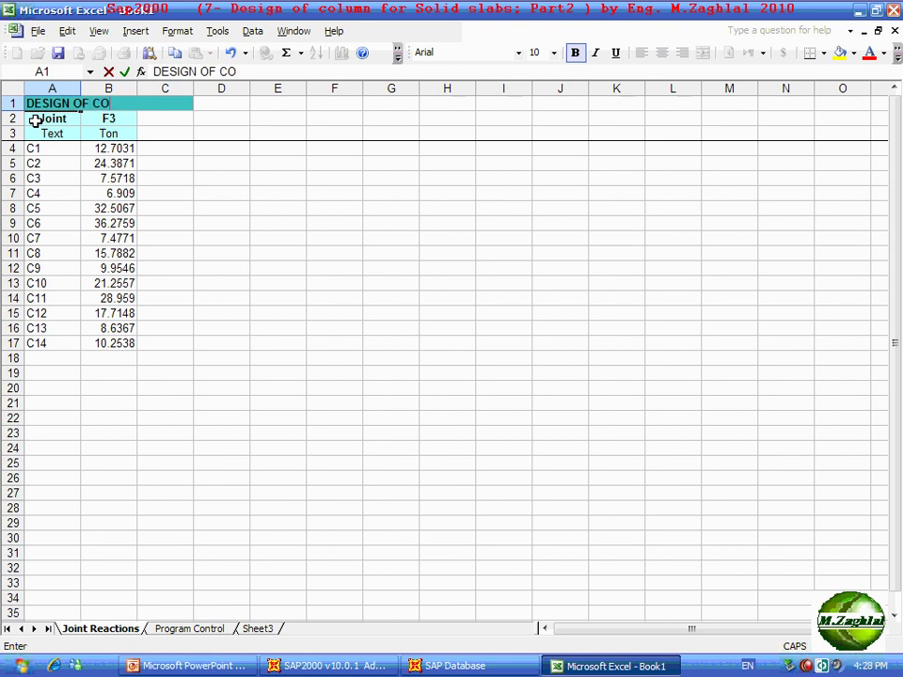
{"action": "type", "text": "LUMNS"}
{"action": "left_click", "coordinate": [282, 149]}
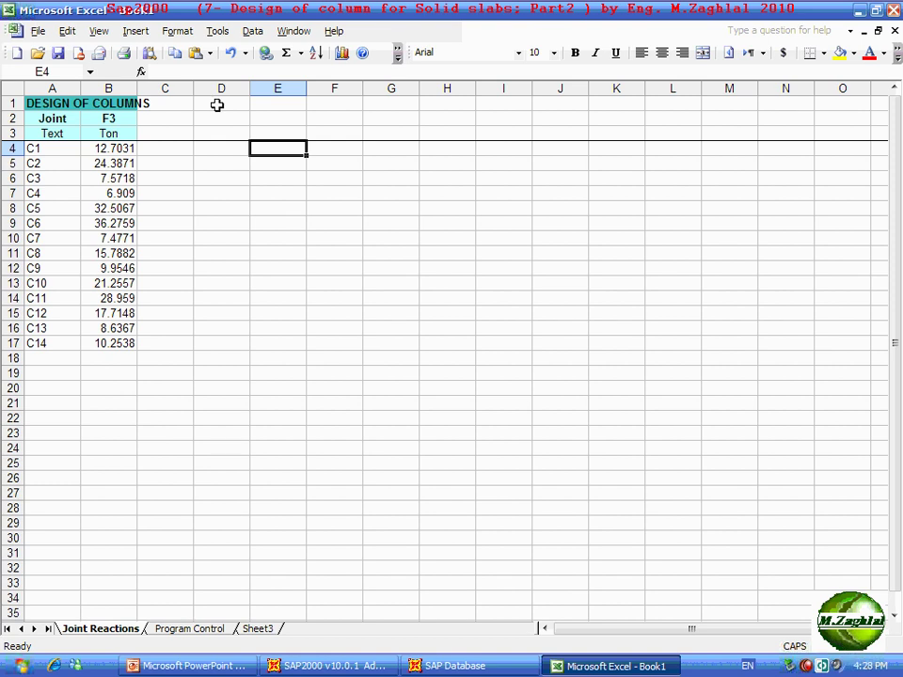
Merge and centre the title across A1:O1 and set it to 24 point.
{"action": "left_click_drag", "start_coordinate": [827, 101], "coordinate": [54, 103]}
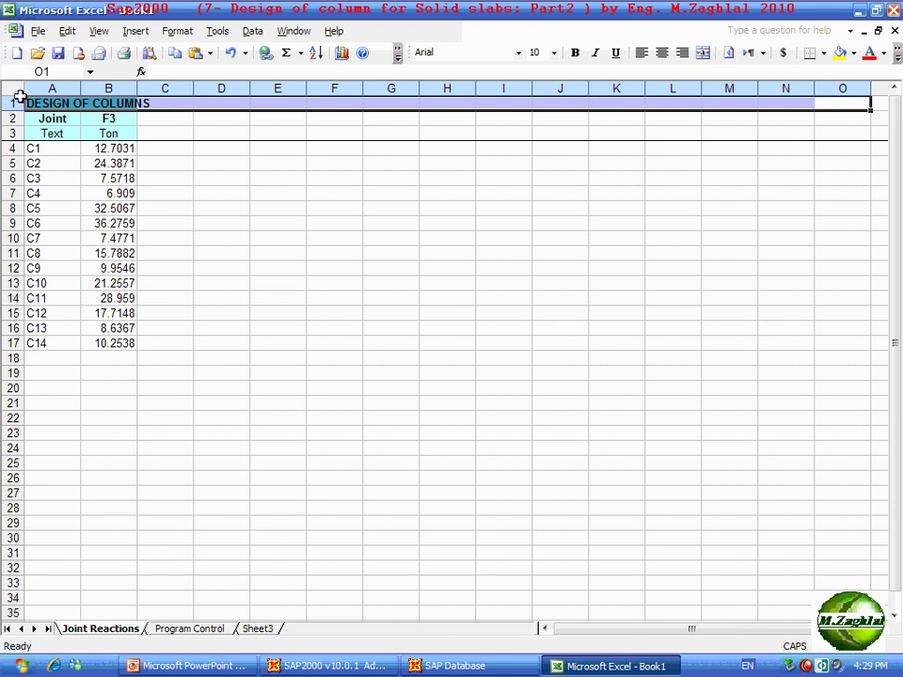
{"action": "left_click", "coordinate": [703, 54]}
{"action": "left_click", "coordinate": [438, 164]}
{"action": "left_click", "coordinate": [438, 103]}
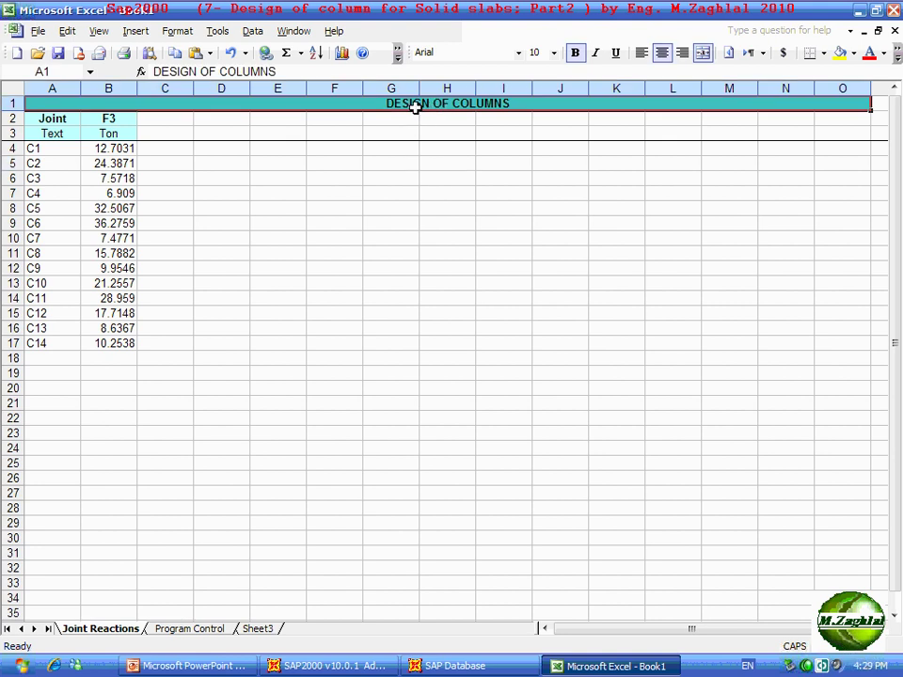
{"action": "left_click", "coordinate": [553, 52]}
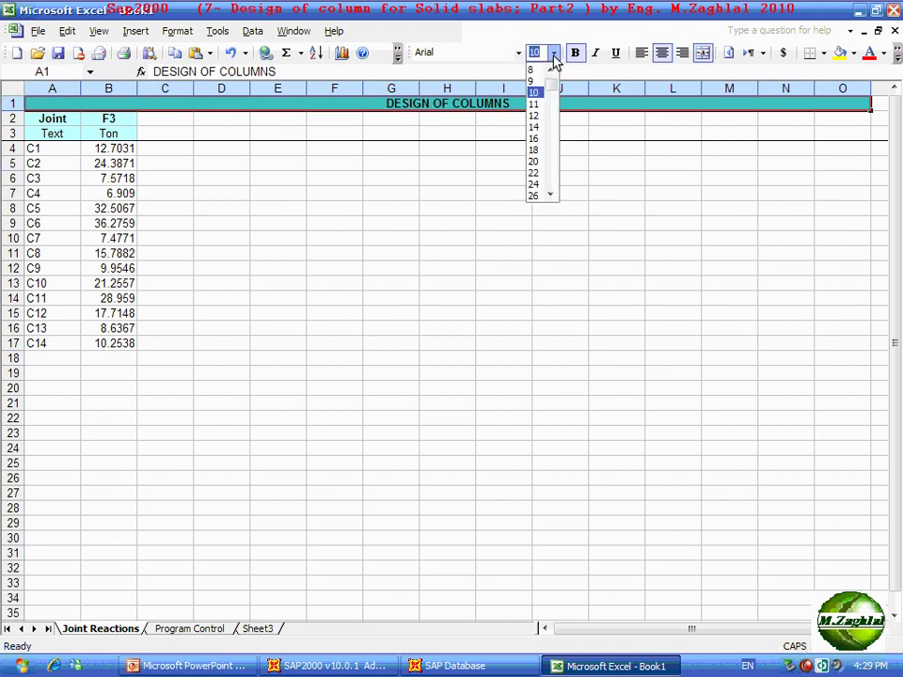
{"action": "left_click", "coordinate": [540, 150]}
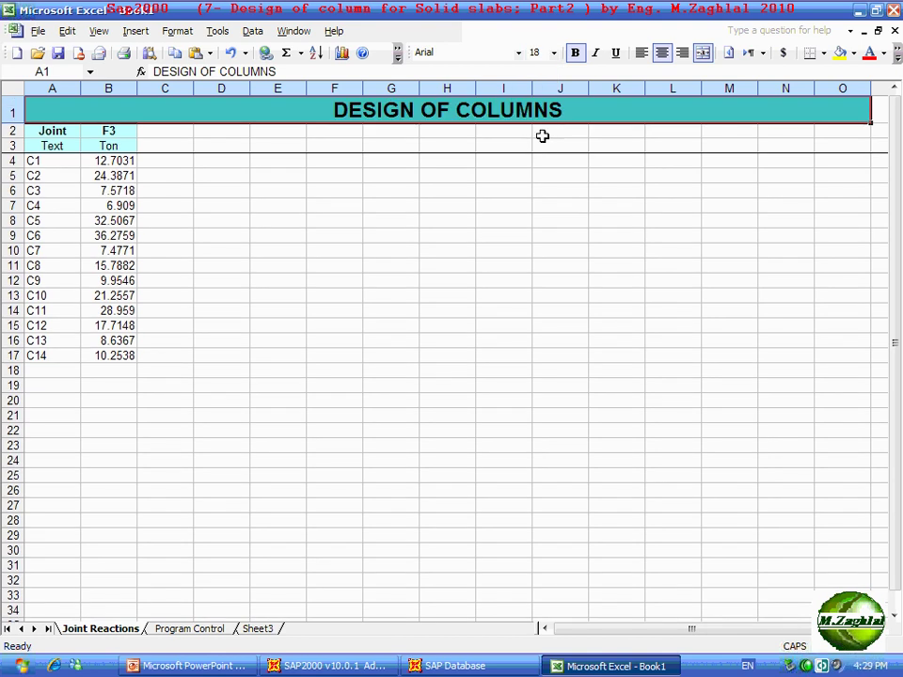
{"action": "left_click", "coordinate": [555, 53]}
{"action": "left_click", "coordinate": [536, 182]}
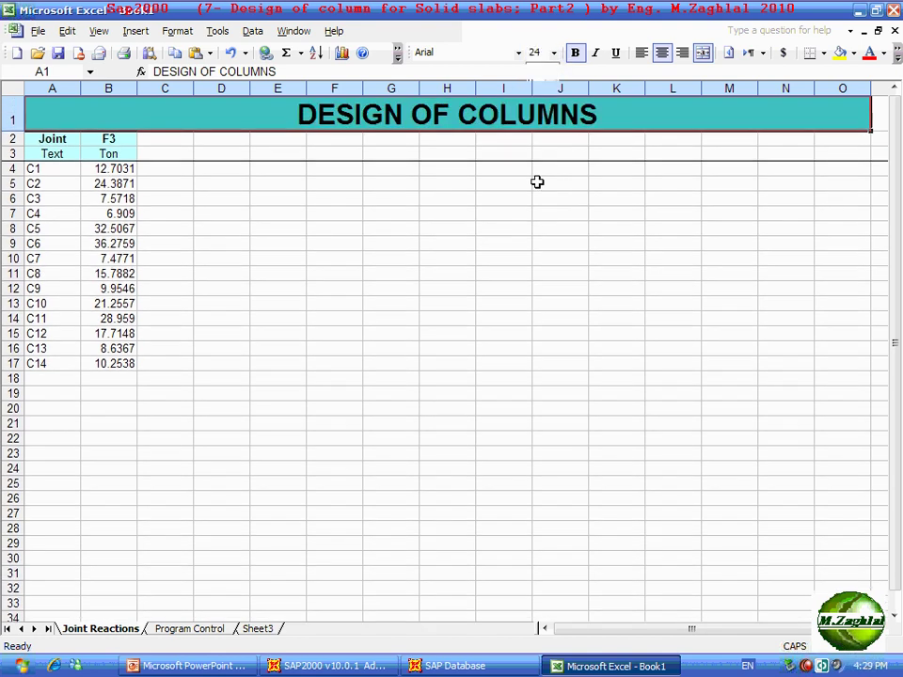
{"action": "left_click", "coordinate": [475, 197]}
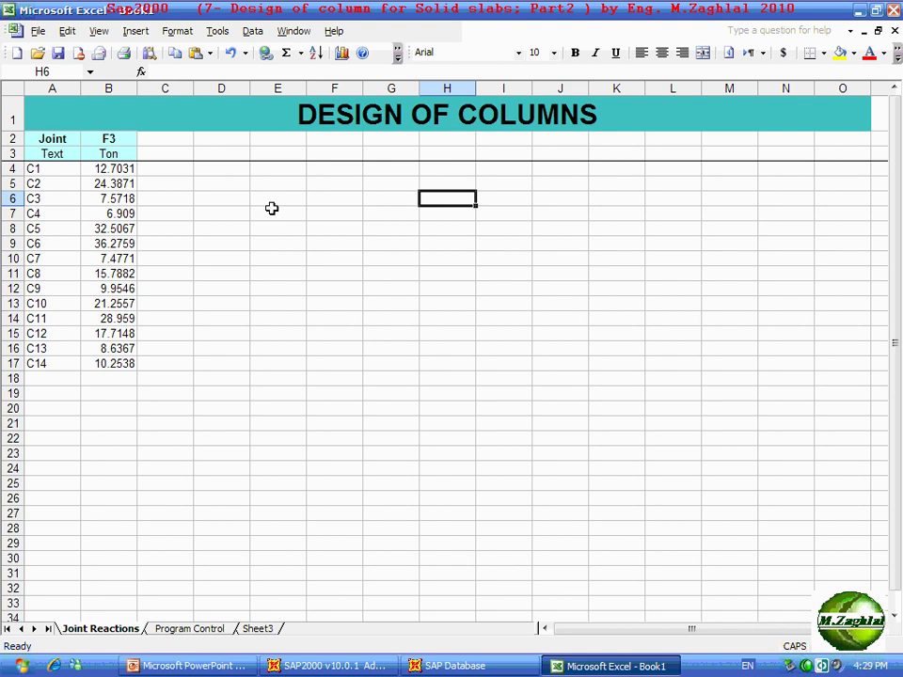
Relabel the headers as COL NAME in A2:A3 and RU/FLOOR in B2, widening column B.
{"action": "left_click", "coordinate": [53, 141]}
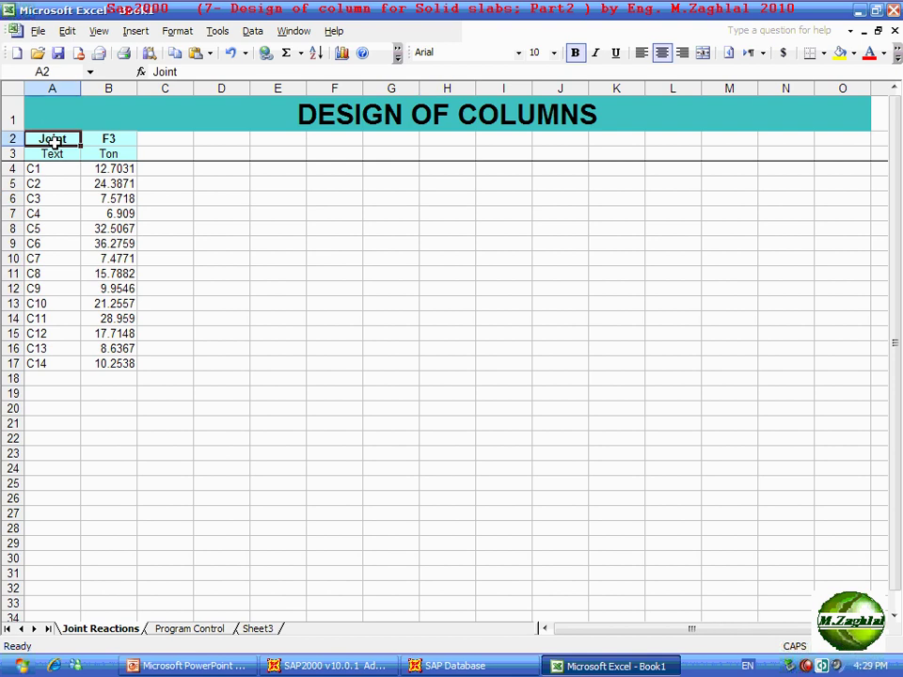
{"action": "type", "text": "C"}
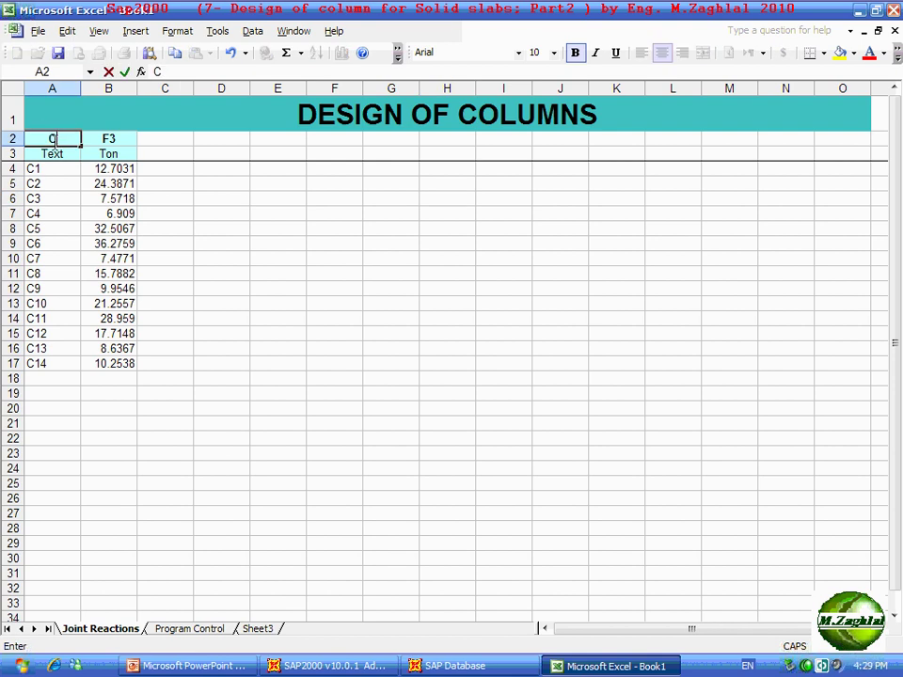
{"action": "type", "text": "OL"}
{"action": "left_click", "coordinate": [73, 154]}
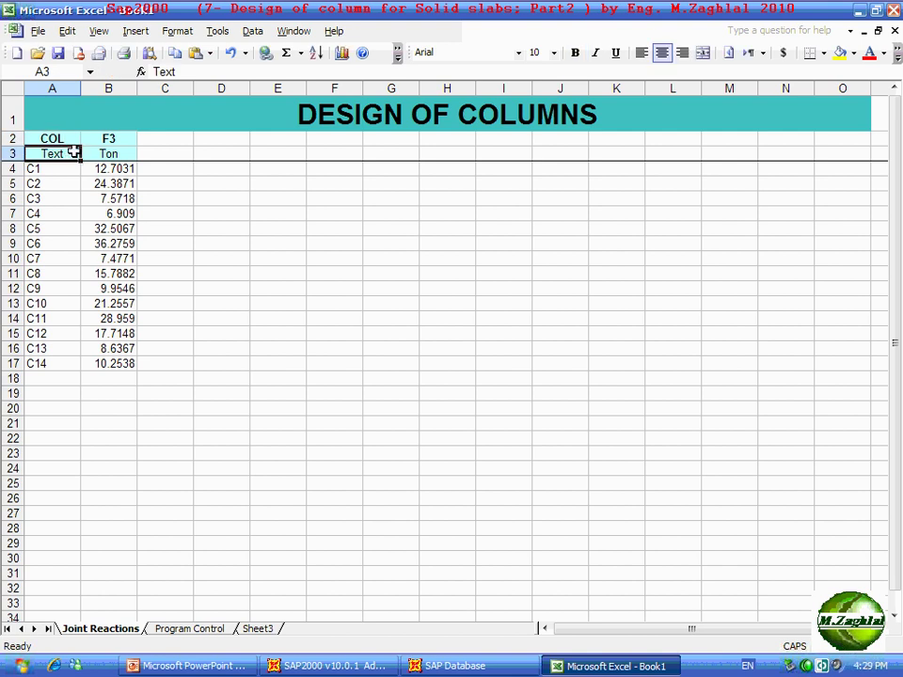
{"action": "type", "text": "NAM"}
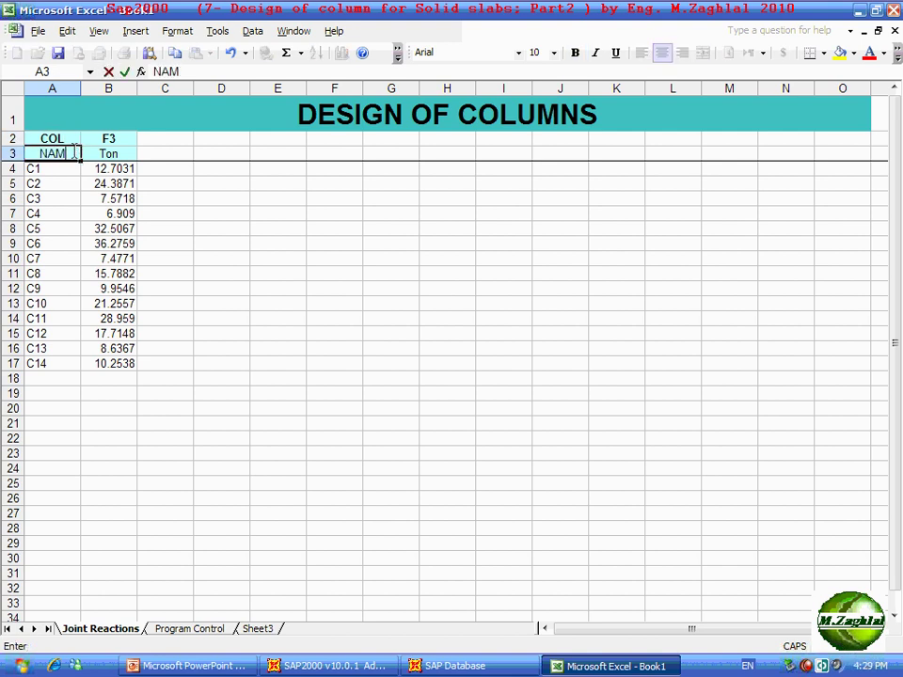
{"action": "type", "text": "E"}
{"action": "left_click", "coordinate": [196, 171]}
{"action": "left_click", "coordinate": [122, 140]}
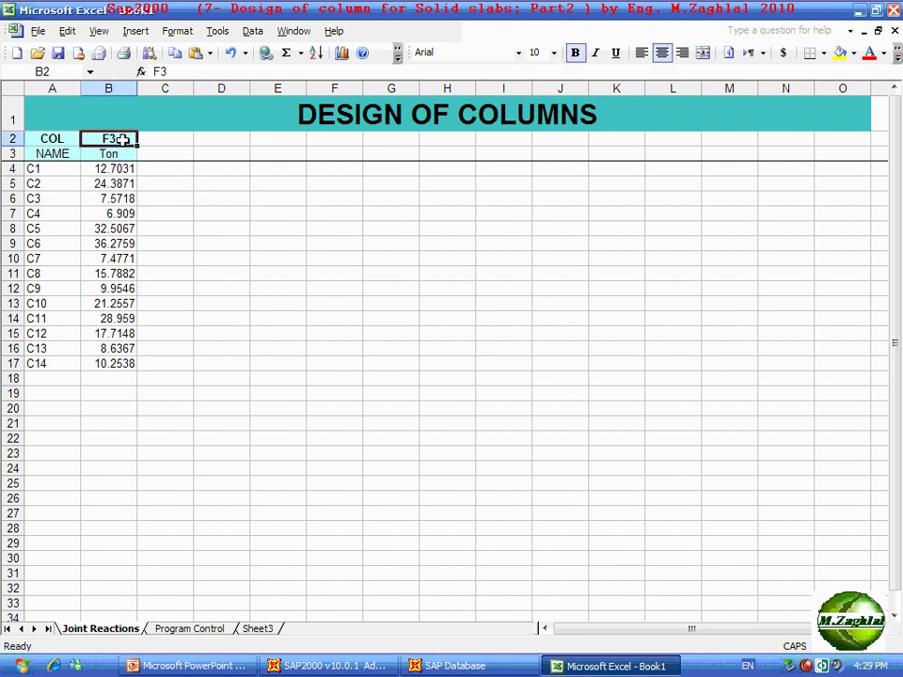
{"action": "type", "text": "r"}
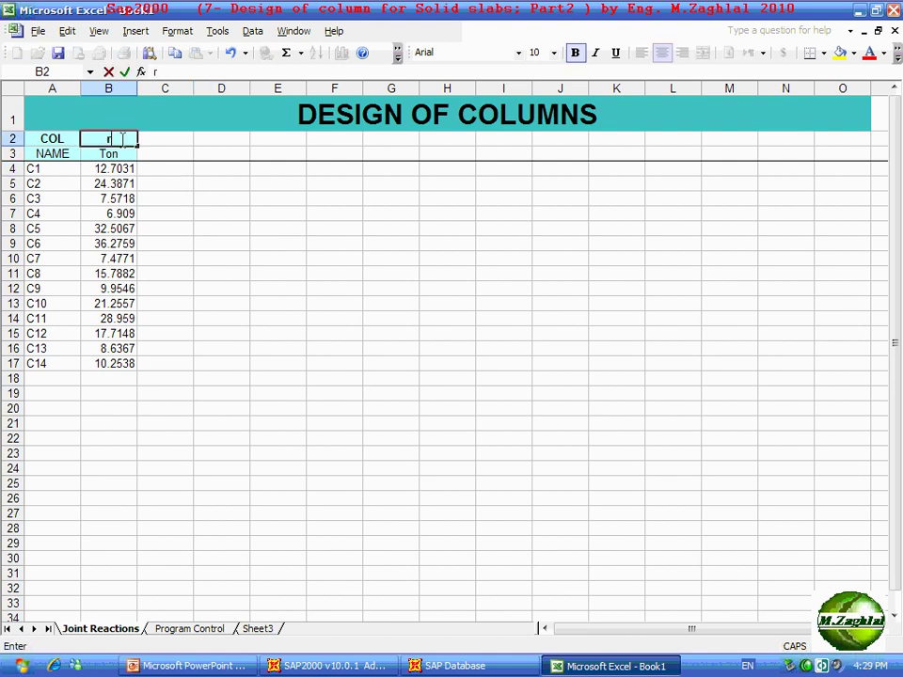
{"action": "type", "text": "R"}
{"action": "type", "text": "U"}
{"action": "type", "text": "/F"}
{"action": "type", "text": "LOOR"}
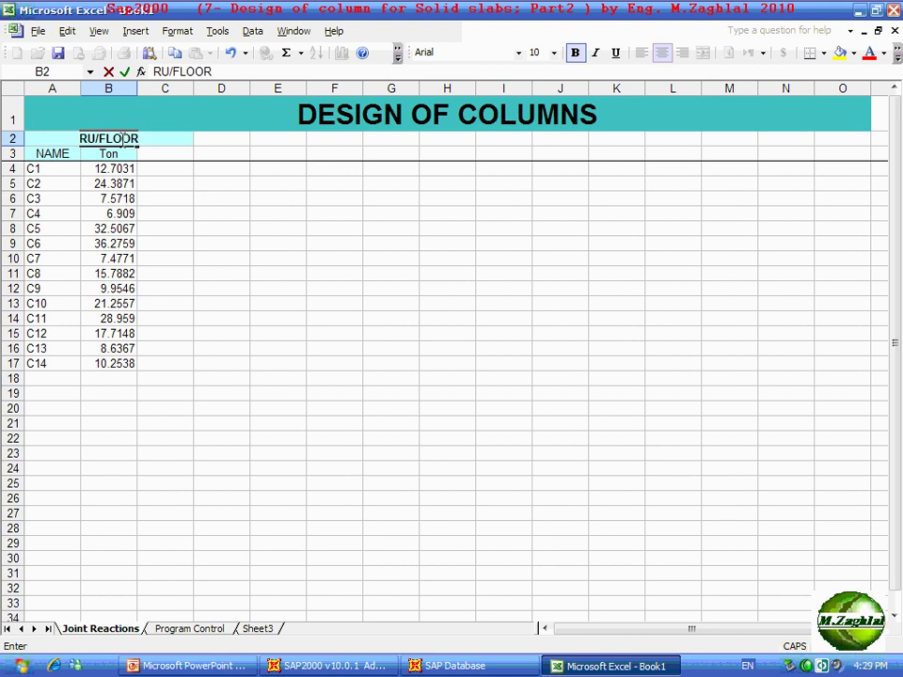
{"action": "left_click", "coordinate": [171, 168]}
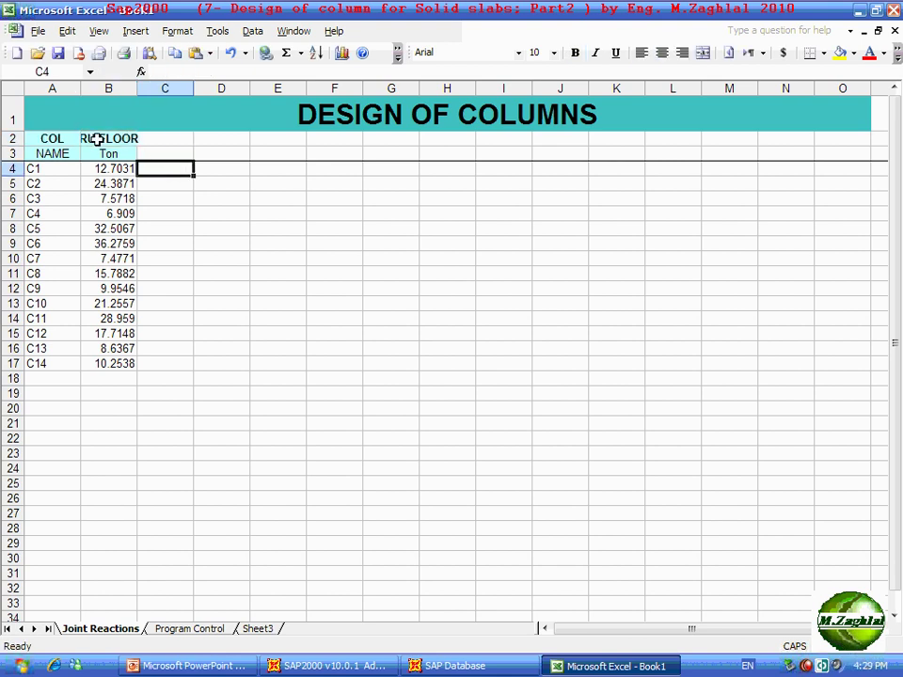
{"action": "left_click_drag", "start_coordinate": [136, 89], "coordinate": [154, 90]}
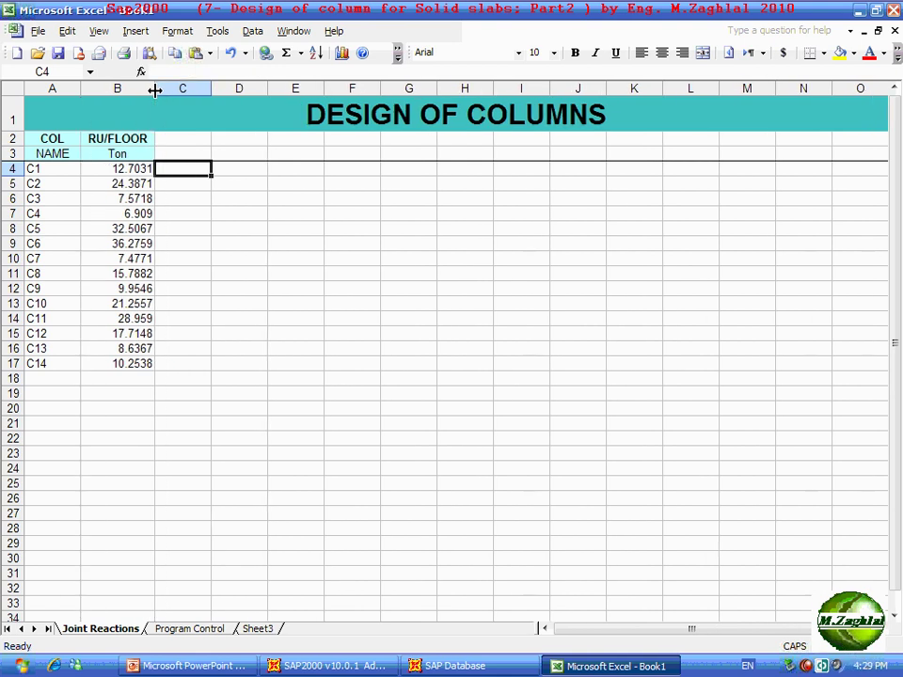
{"action": "left_click", "coordinate": [137, 154]}
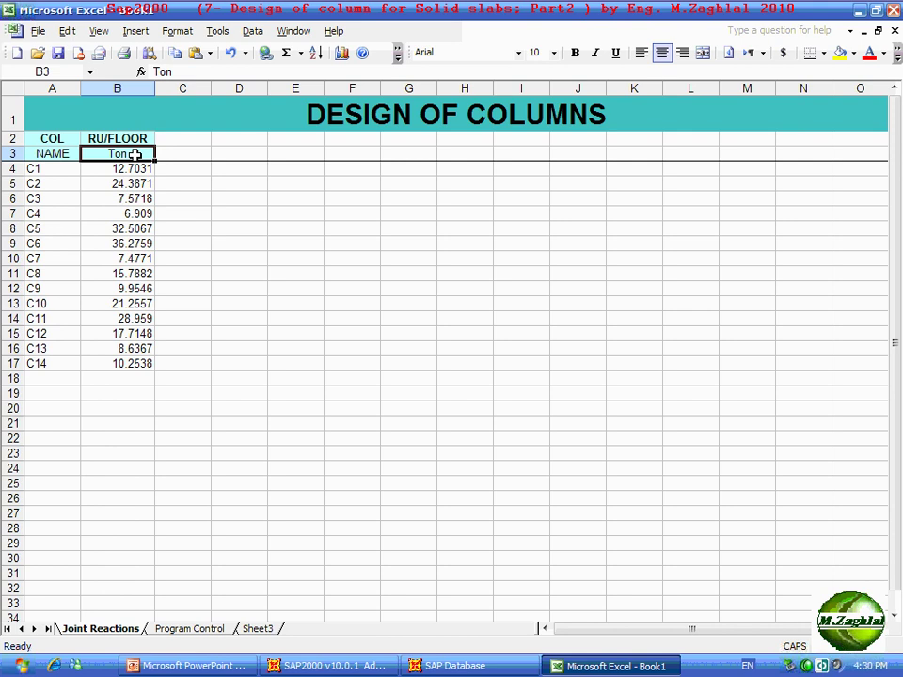
Add a PU TOTAL heading in C2 with the unit Ton in C3.
{"action": "left_click", "coordinate": [192, 137]}
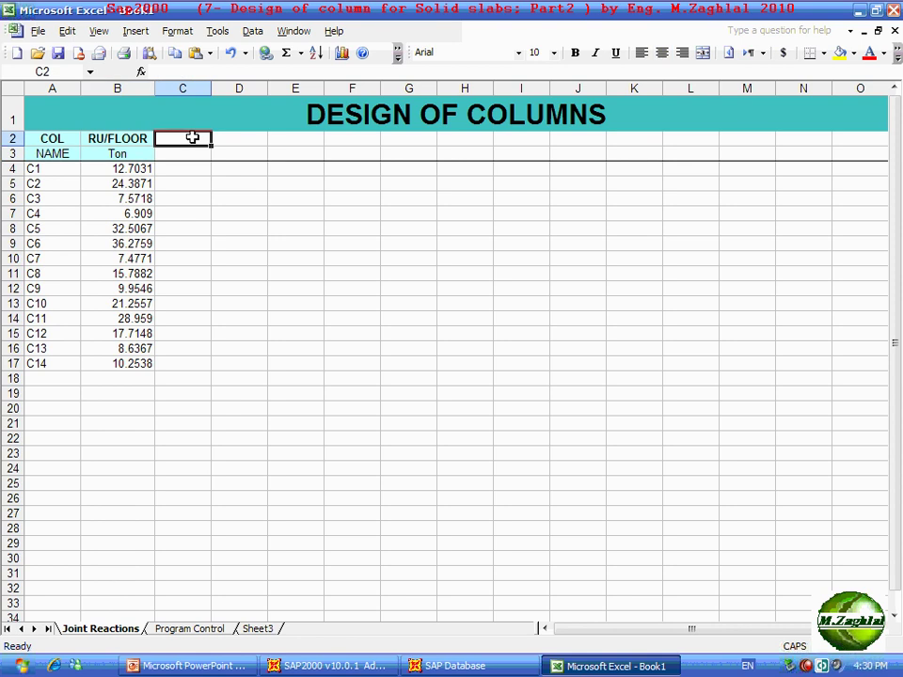
{"action": "type", "text": "p"}
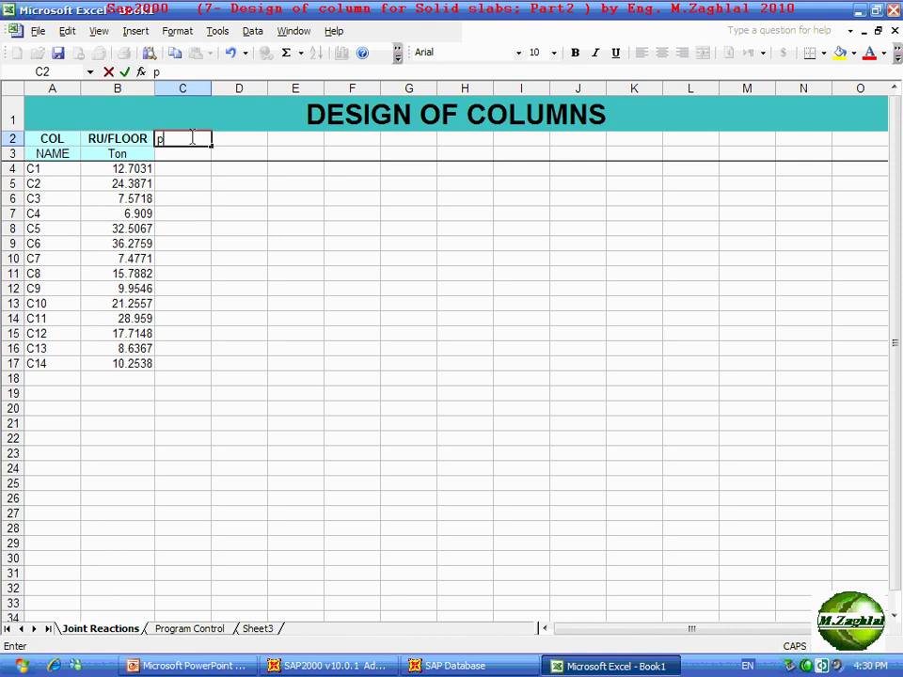
{"action": "key", "text": "BackSpace"}
{"action": "type", "text": "PU T"}
{"action": "type", "text": "OTAL"}
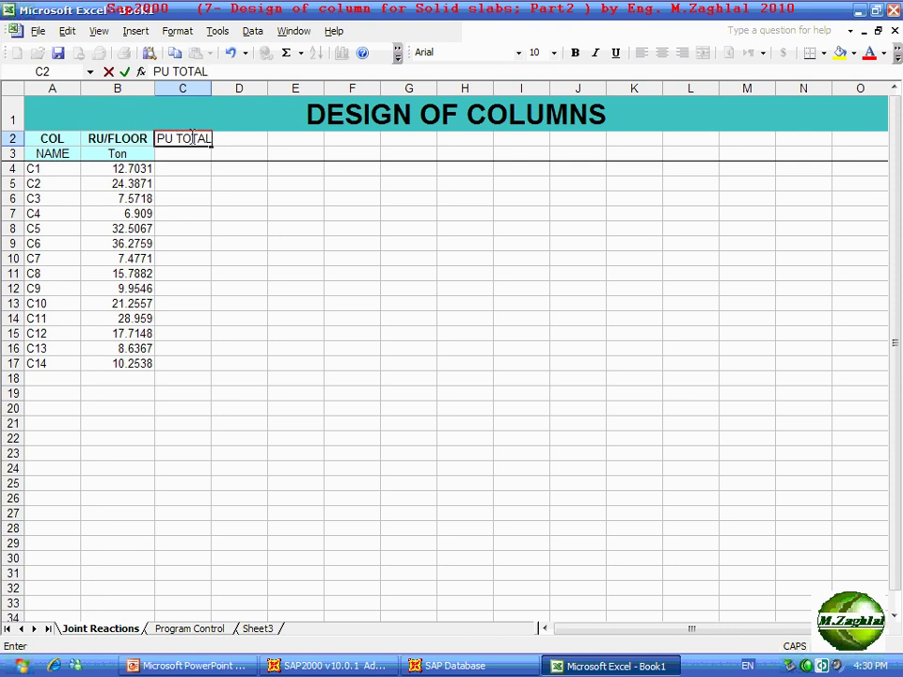
{"action": "left_click", "coordinate": [238, 186]}
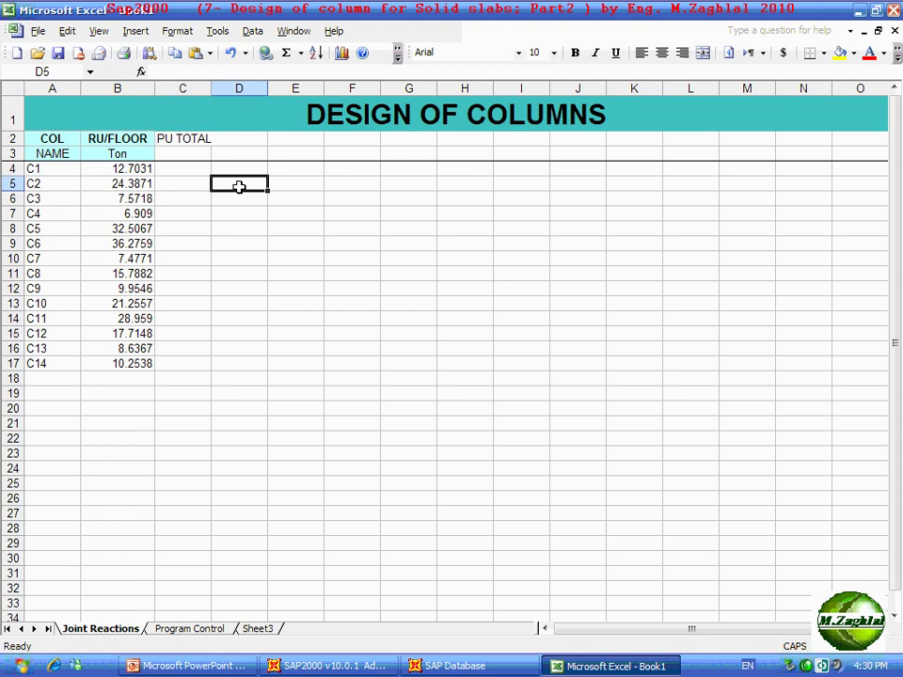
{"action": "left_click", "coordinate": [185, 154]}
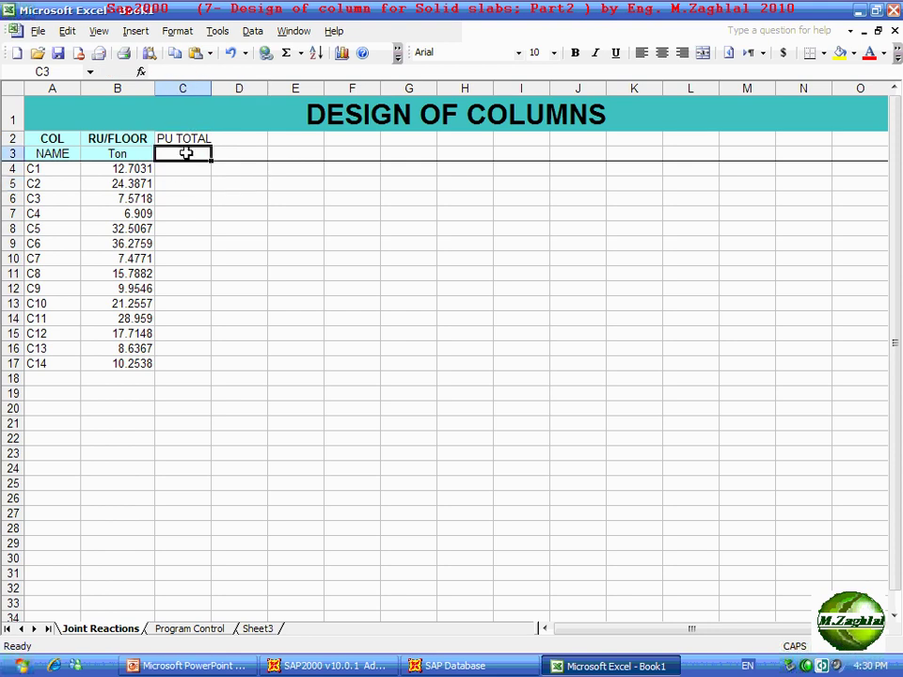
{"action": "type", "text": "Ton"}
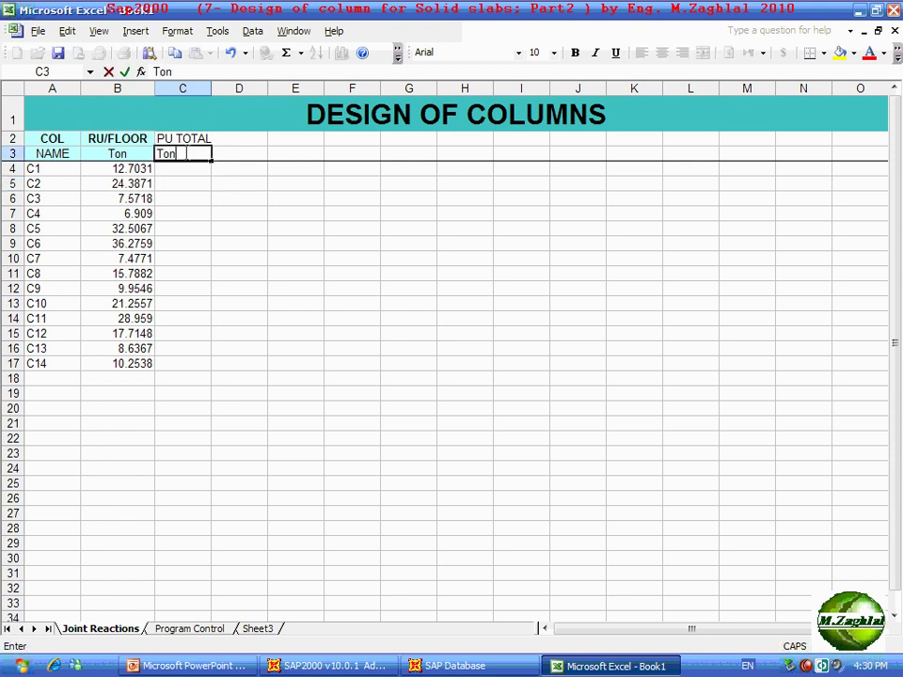
{"action": "left_click", "coordinate": [245, 194]}
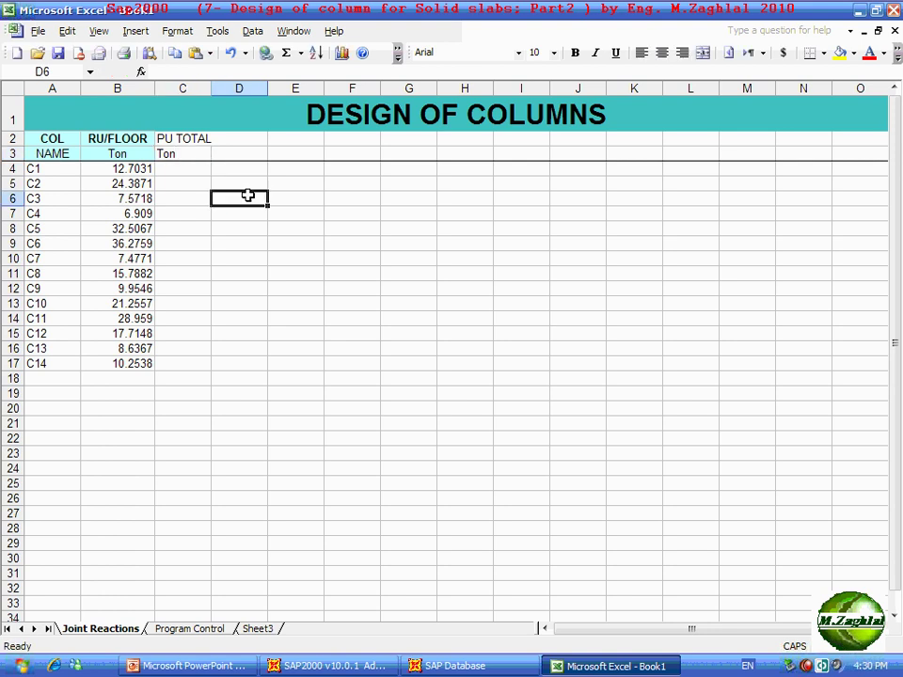
{"action": "left_click", "coordinate": [185, 170]}
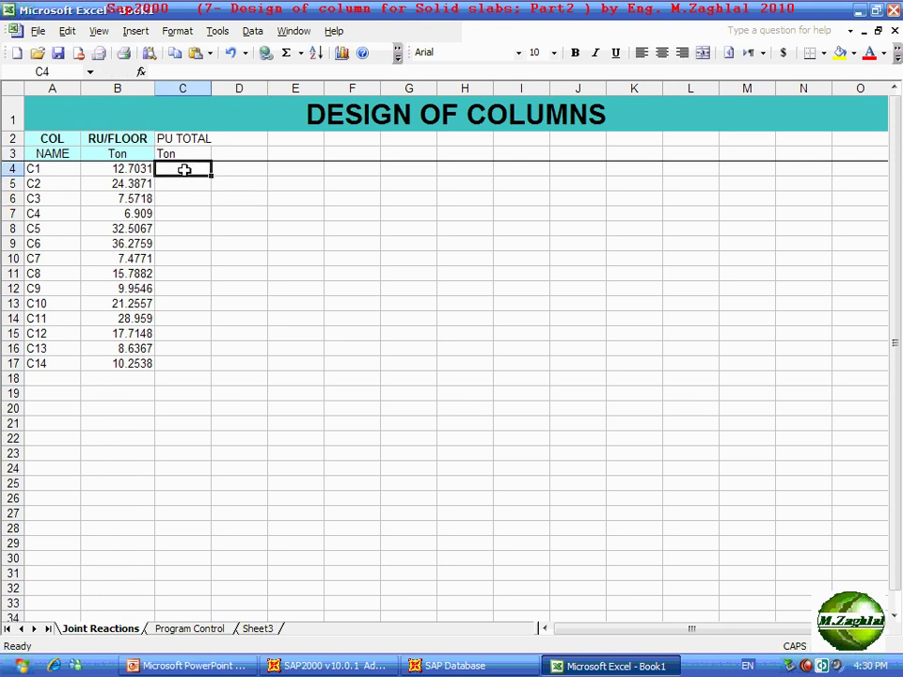
{"action": "left_click", "coordinate": [130, 169]}
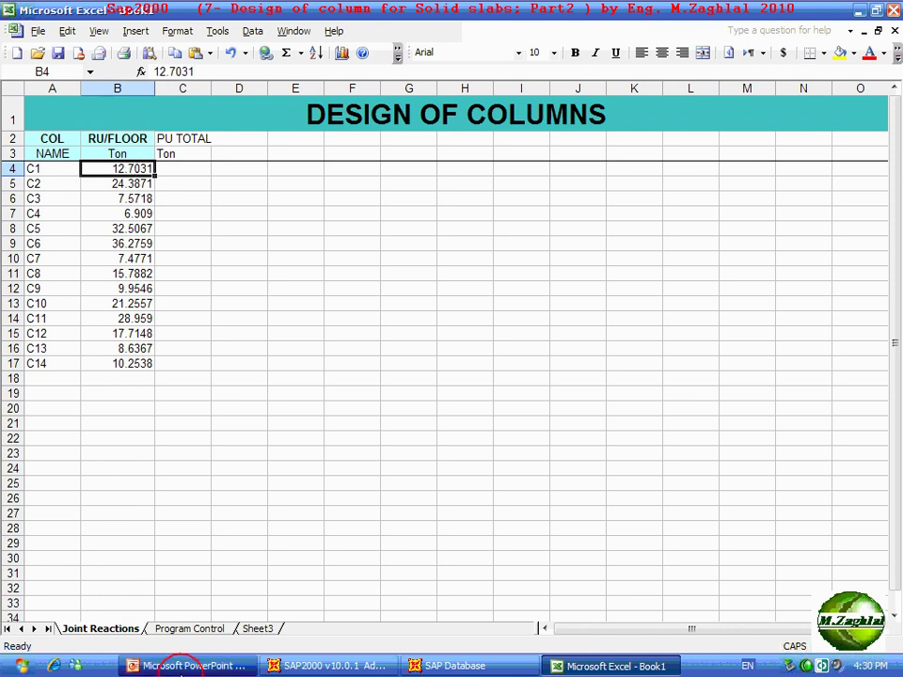
{"action": "left_click", "coordinate": [192, 666]}
{"action": "scroll", "coordinate": [353, 282], "scroll_direction": "up", "scroll_amount": 1}
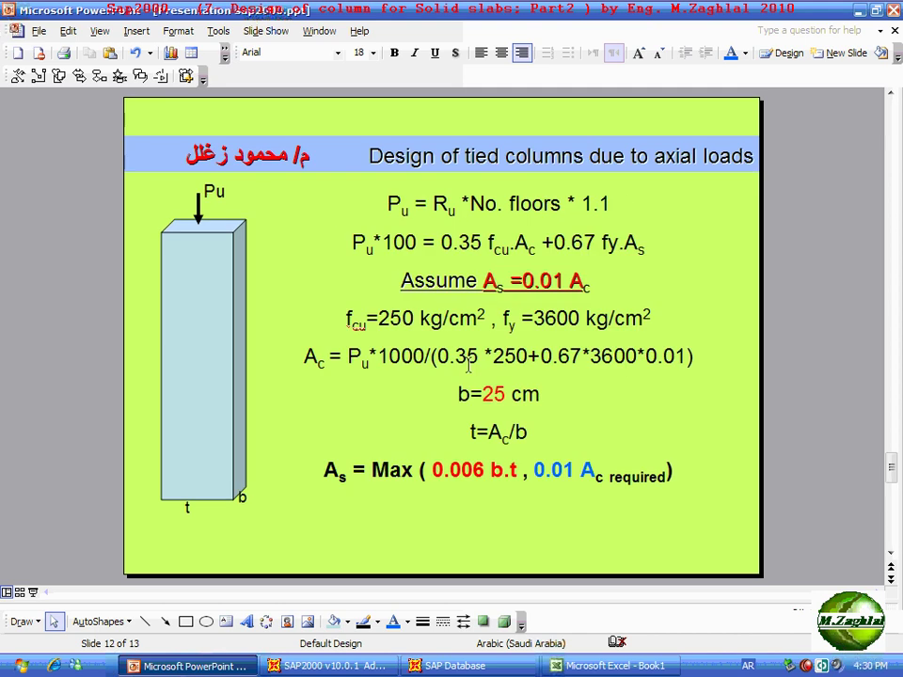
{"action": "left_click", "coordinate": [301, 177]}
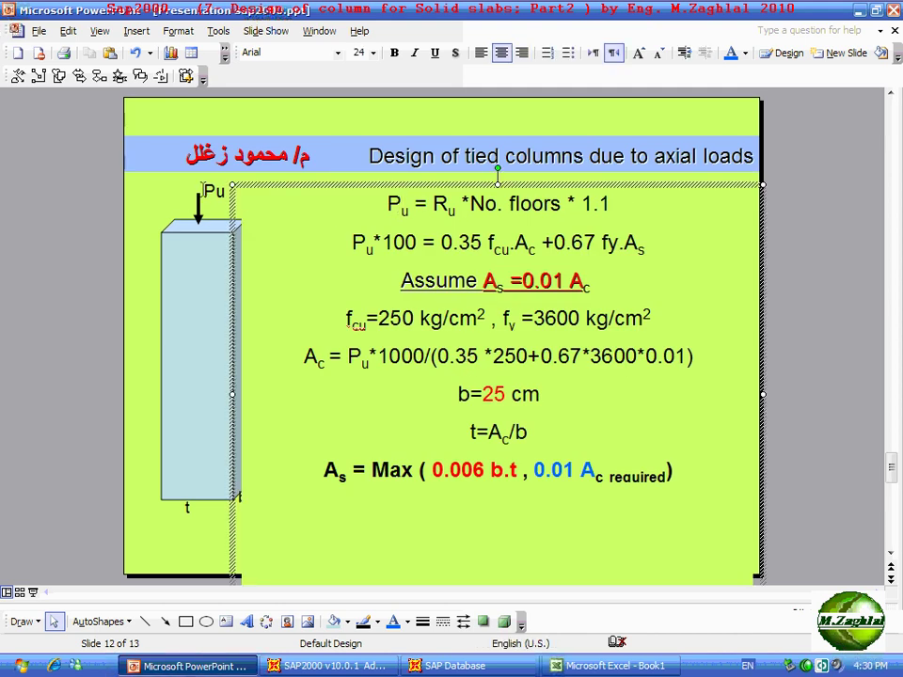
{"action": "left_click", "coordinate": [175, 193]}
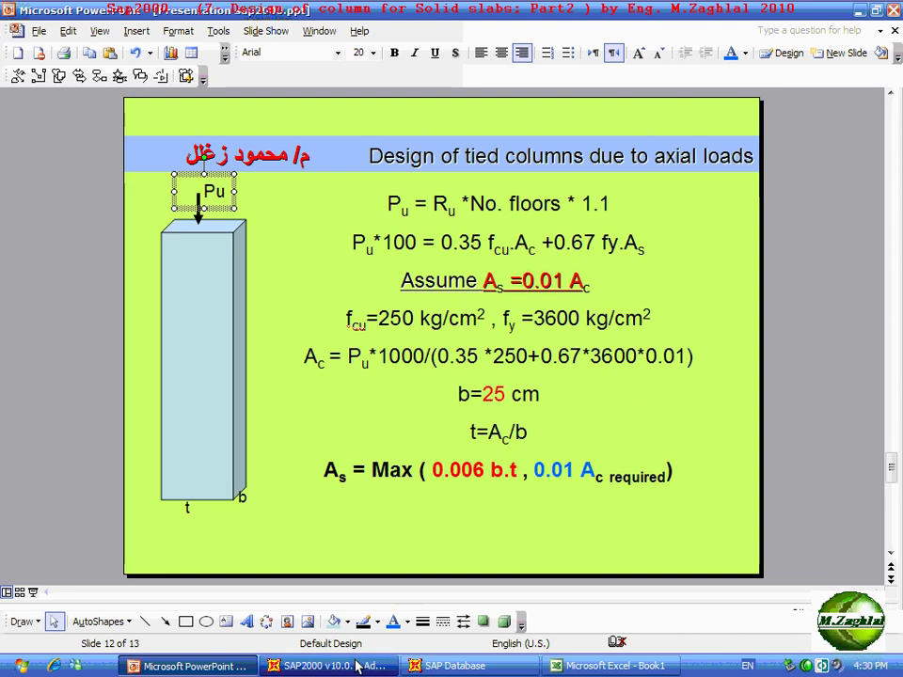
{"action": "left_click", "coordinate": [606, 666]}
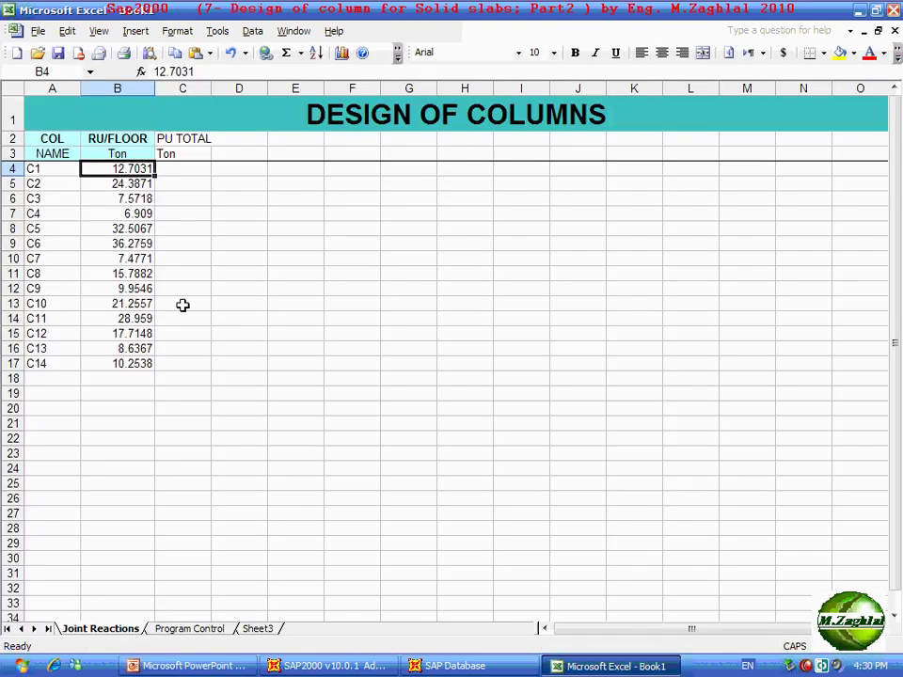
Enter =B4*7*1.1 in C4 and fill it down to C17 for columns C1–C14.
{"action": "left_click", "coordinate": [176, 169]}
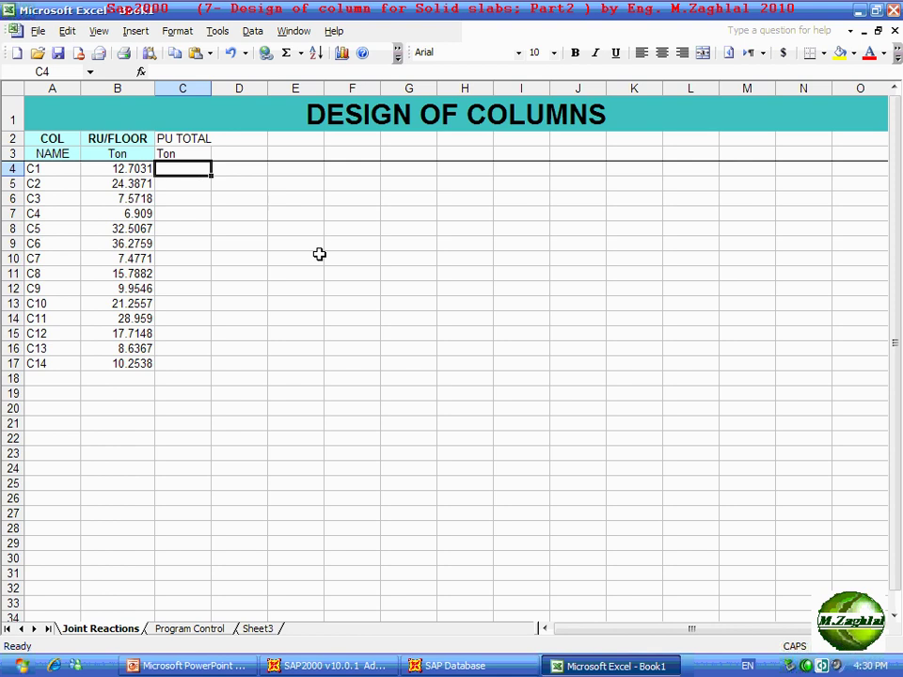
{"action": "type", "text": "="}
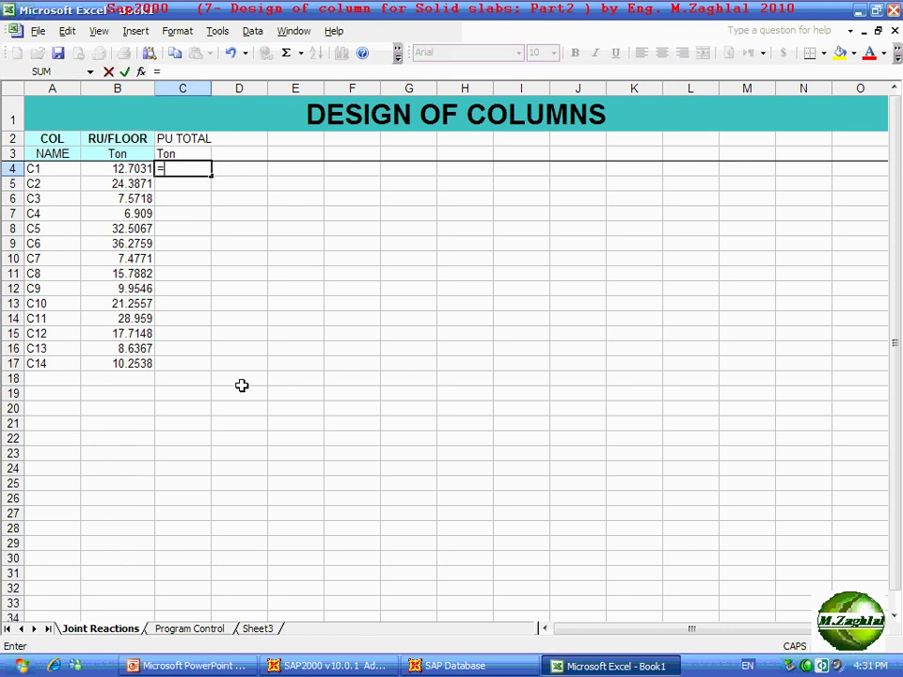
{"action": "left_click", "coordinate": [139, 169]}
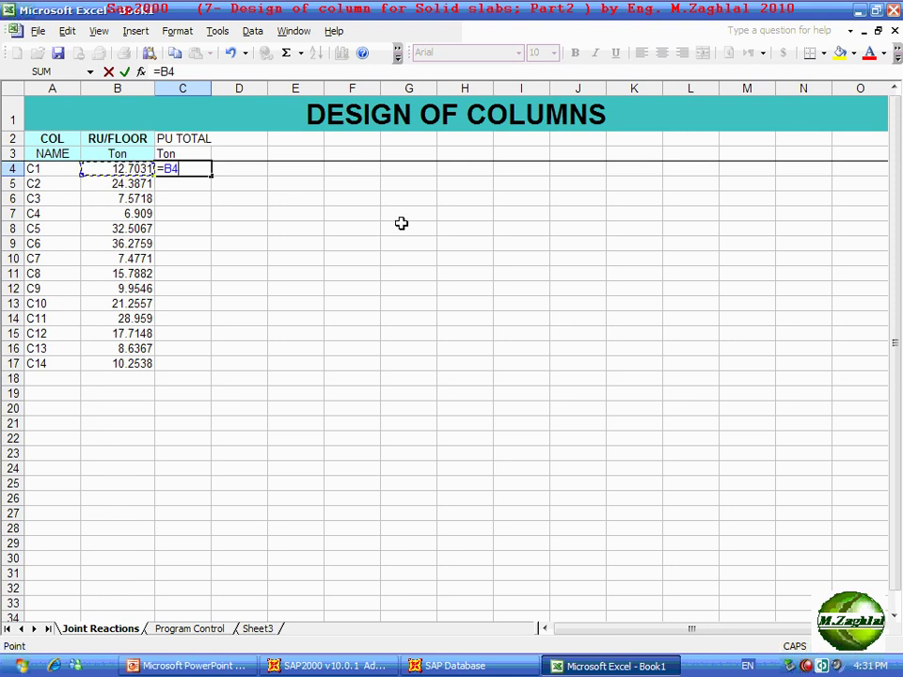
{"action": "type", "text": "*"}
{"action": "type", "text": "7*"}
{"action": "type", "text": "1.1"}
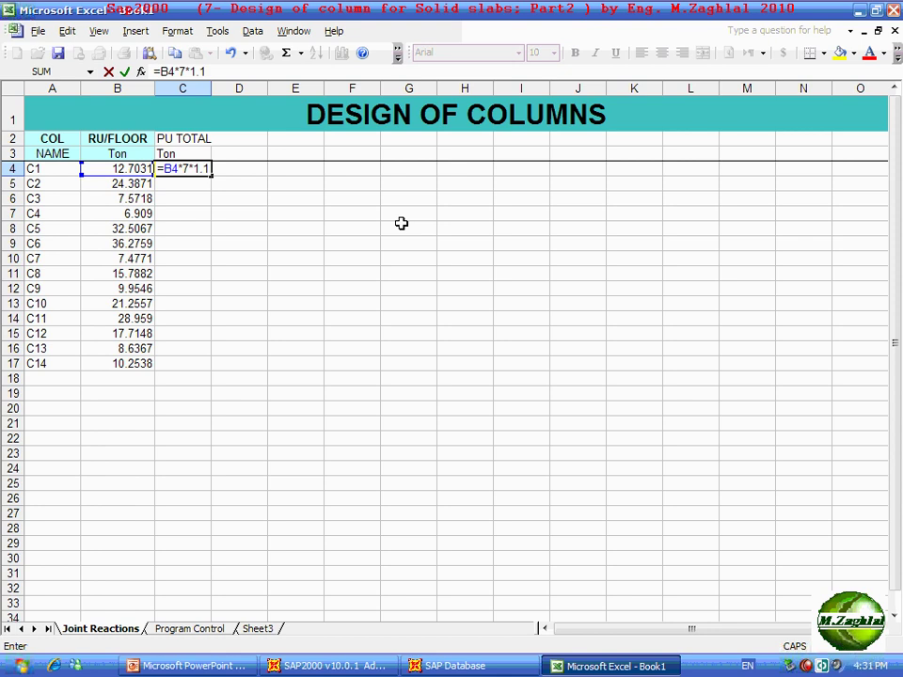
{"action": "key", "text": "Return"}
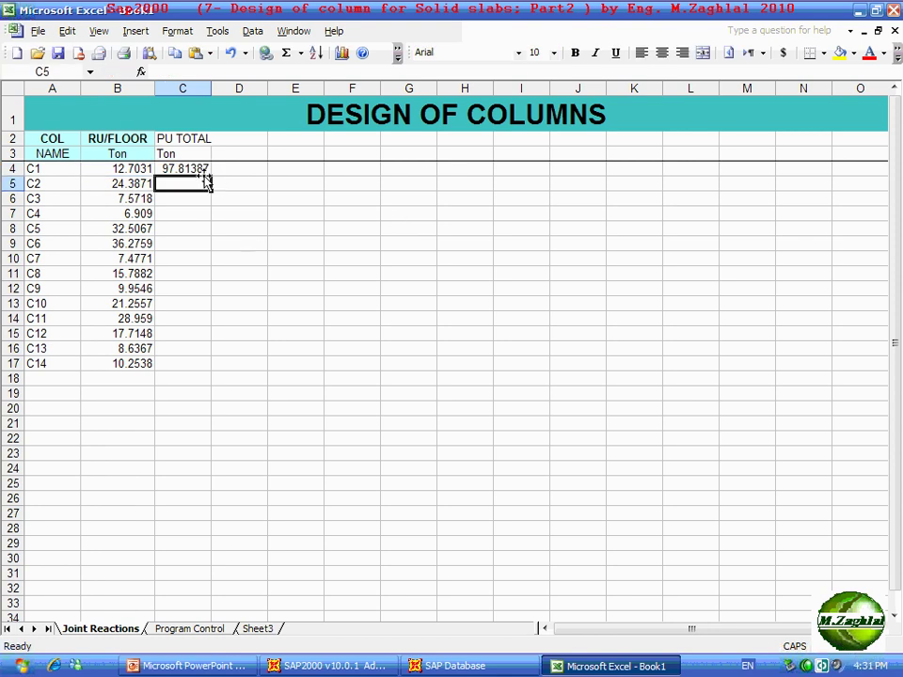
{"action": "left_click", "coordinate": [192, 167]}
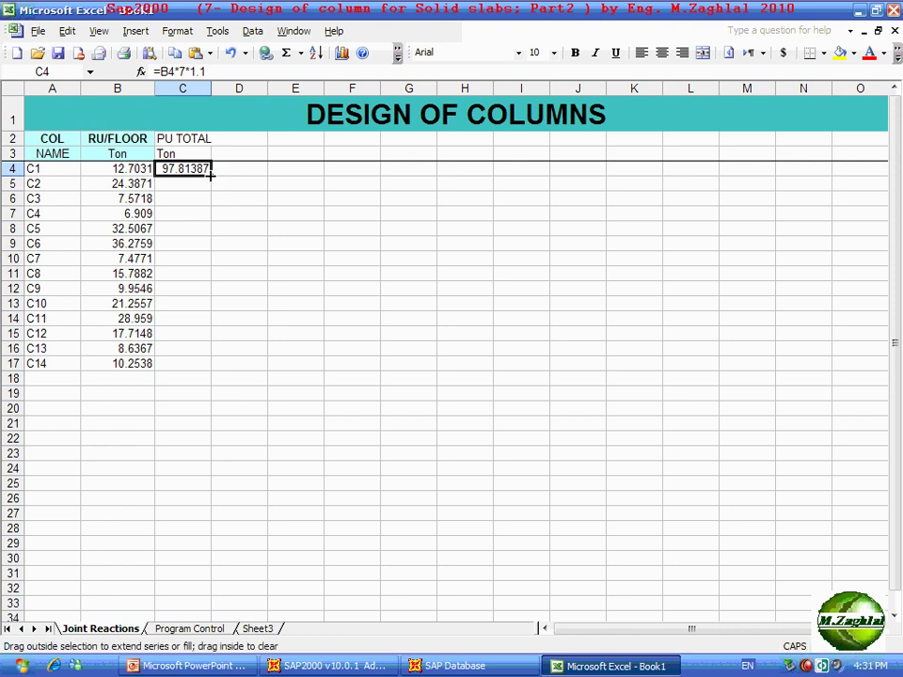
{"action": "double_click", "coordinate": [211, 174]}
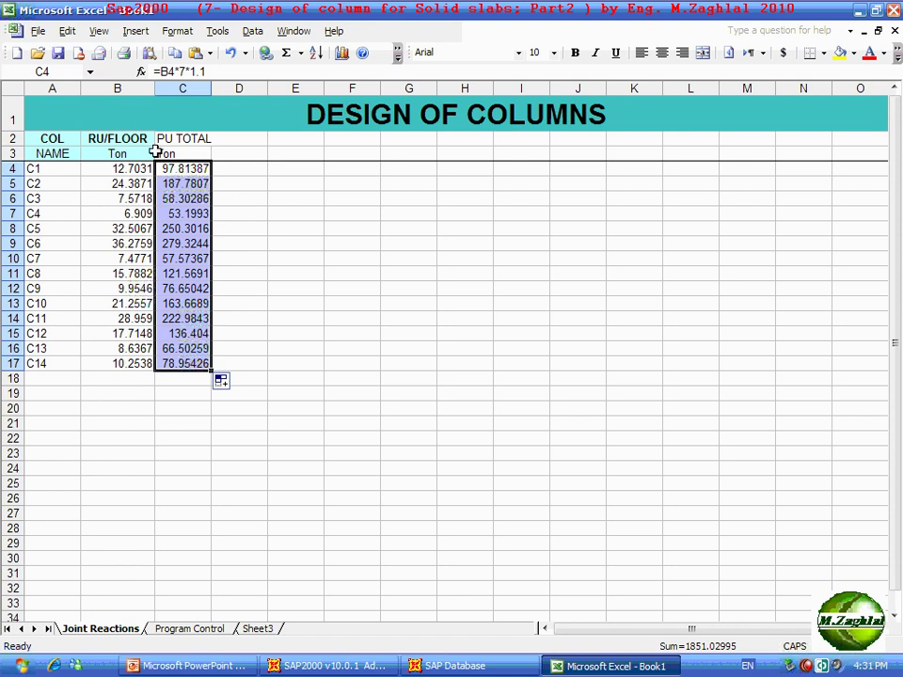
{"action": "left_click", "coordinate": [141, 392]}
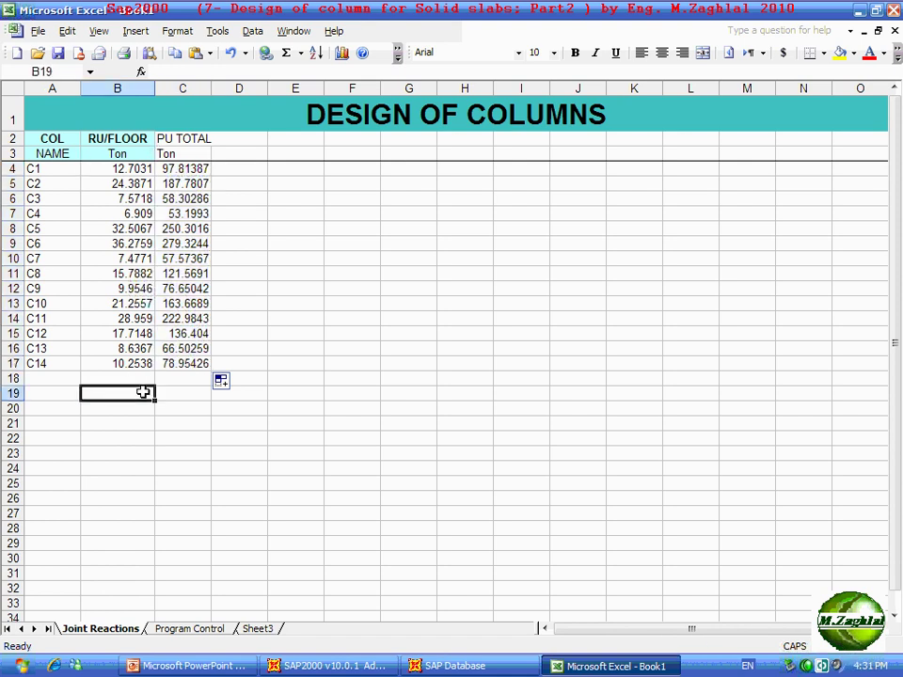
{"action": "left_click", "coordinate": [187, 365]}
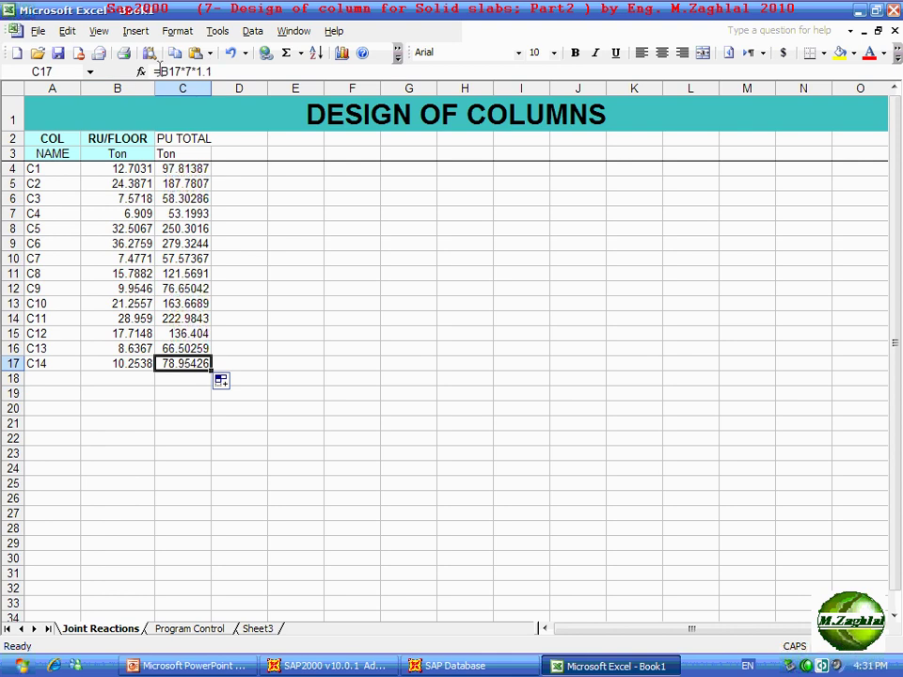
{"action": "left_click", "coordinate": [165, 71]}
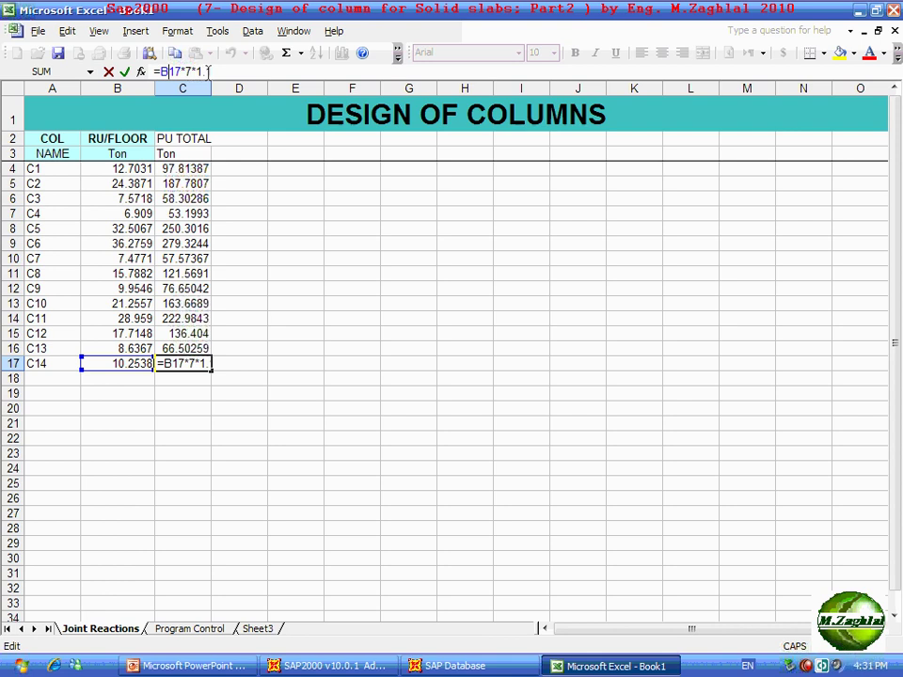
{"action": "type", "text": "1"}
{"action": "key", "text": "ctrl+Return"}
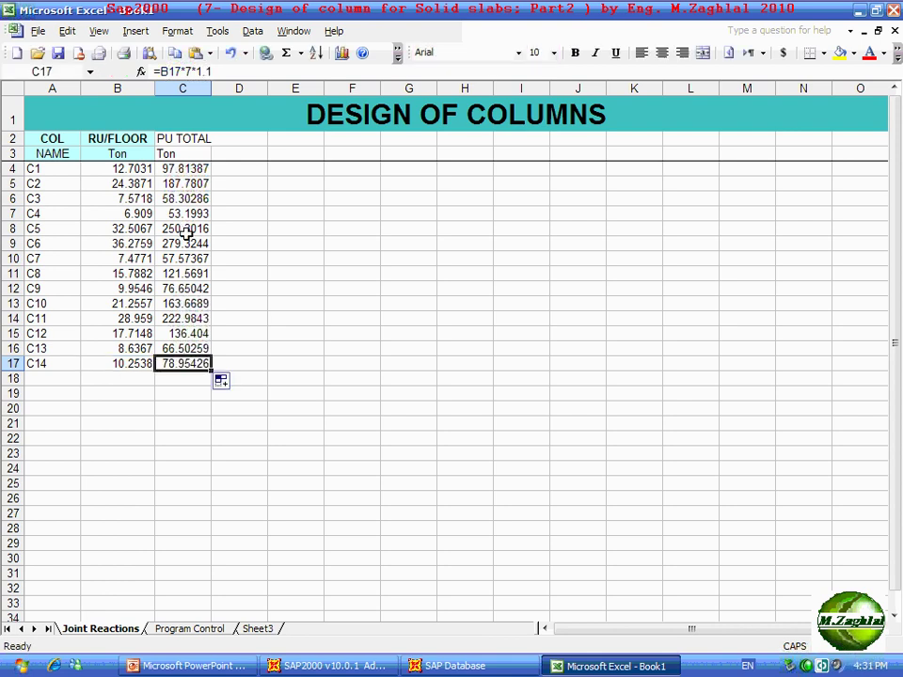
{"action": "left_click", "coordinate": [186, 272]}
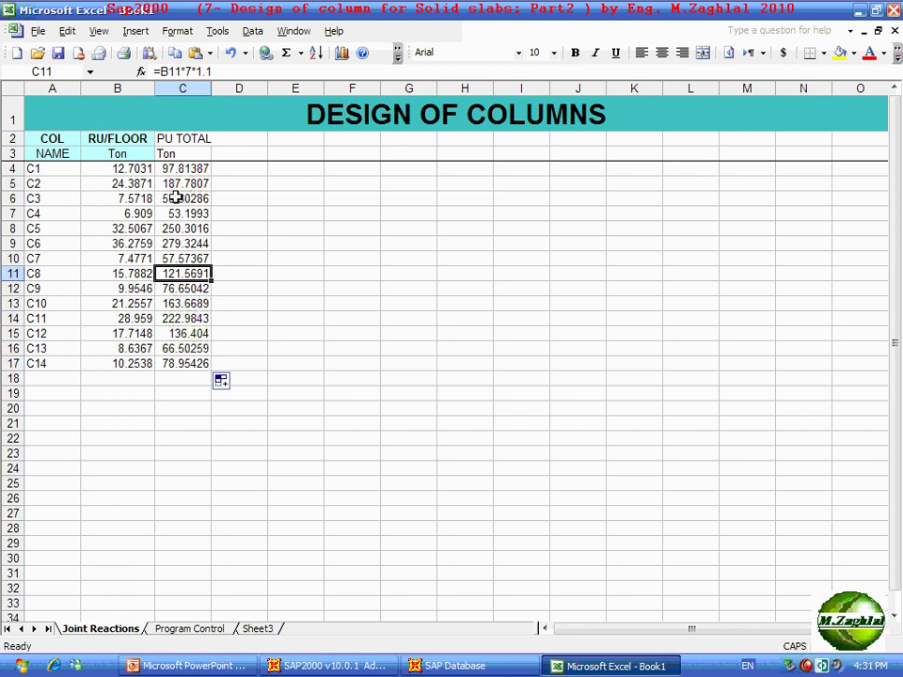
{"action": "left_click", "coordinate": [177, 71]}
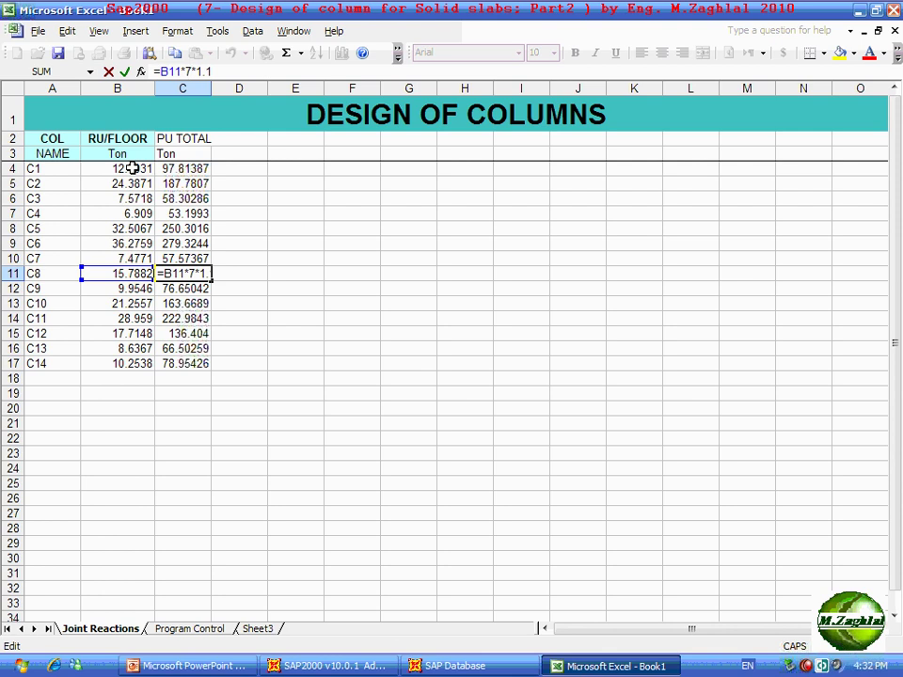
{"action": "key", "text": "ctrl+Return"}
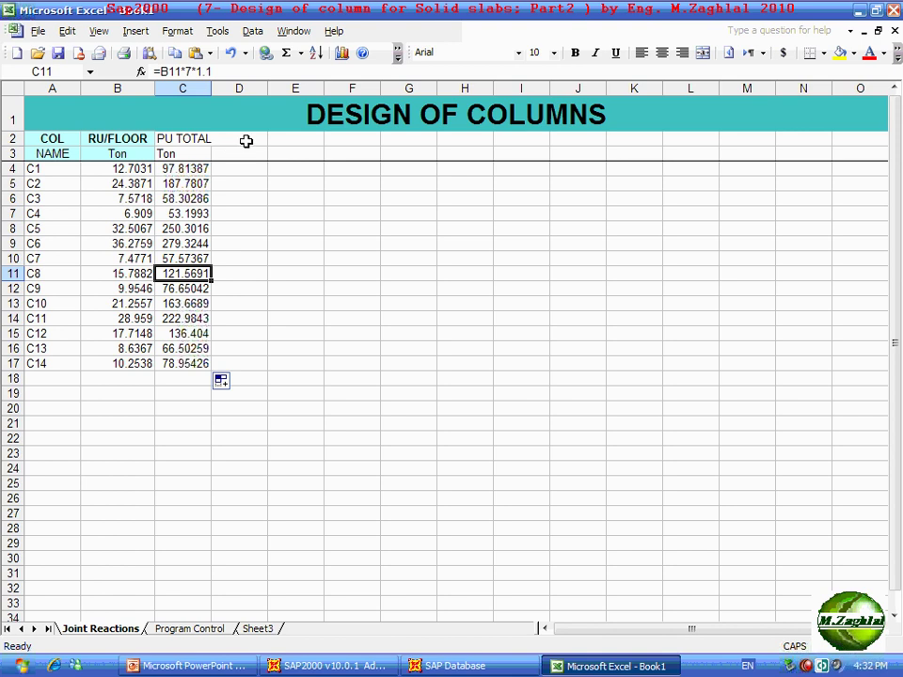
Add the Ac heading in D2 with the unit Cm2 in D3.
{"action": "left_click", "coordinate": [245, 141]}
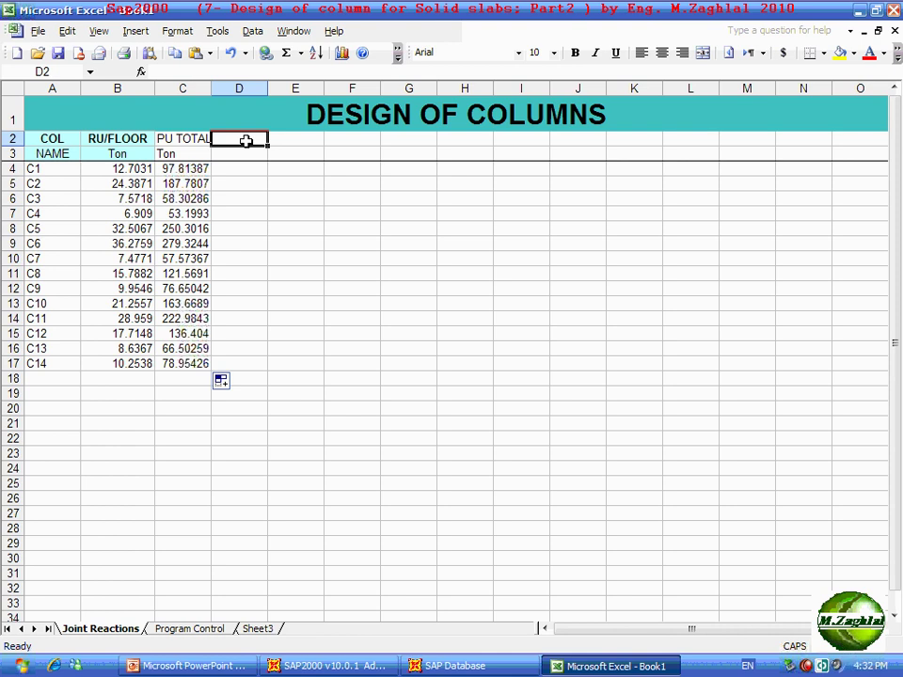
{"action": "type", "text": "aC"}
{"action": "key", "text": "BackSpace"}
{"action": "key", "text": "BackSpace"}
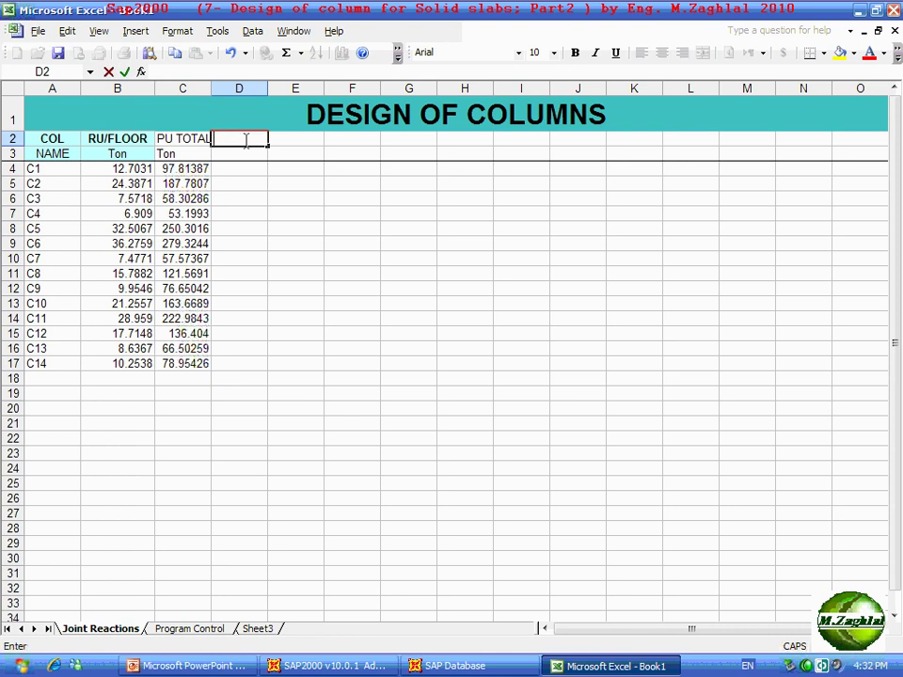
{"action": "type", "text": "Ac"}
{"action": "left_click", "coordinate": [252, 157]}
{"action": "type", "text": "C"}
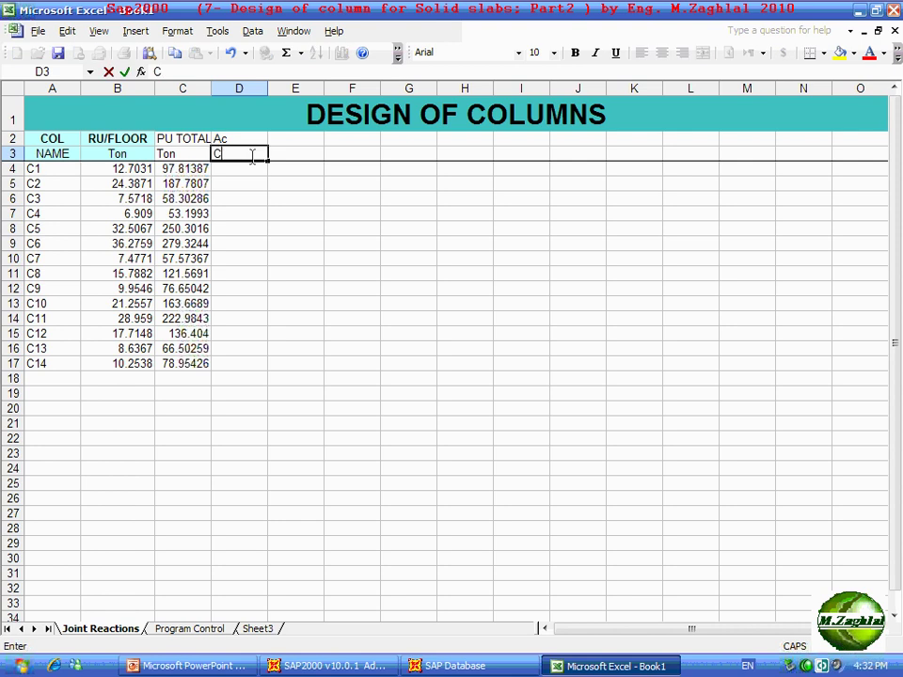
{"action": "type", "text": "M2"}
{"action": "key", "text": "BackSpace"}
{"action": "key", "text": "BackSpace"}
{"action": "type", "text": "m2"}
{"action": "key", "text": "Return"}
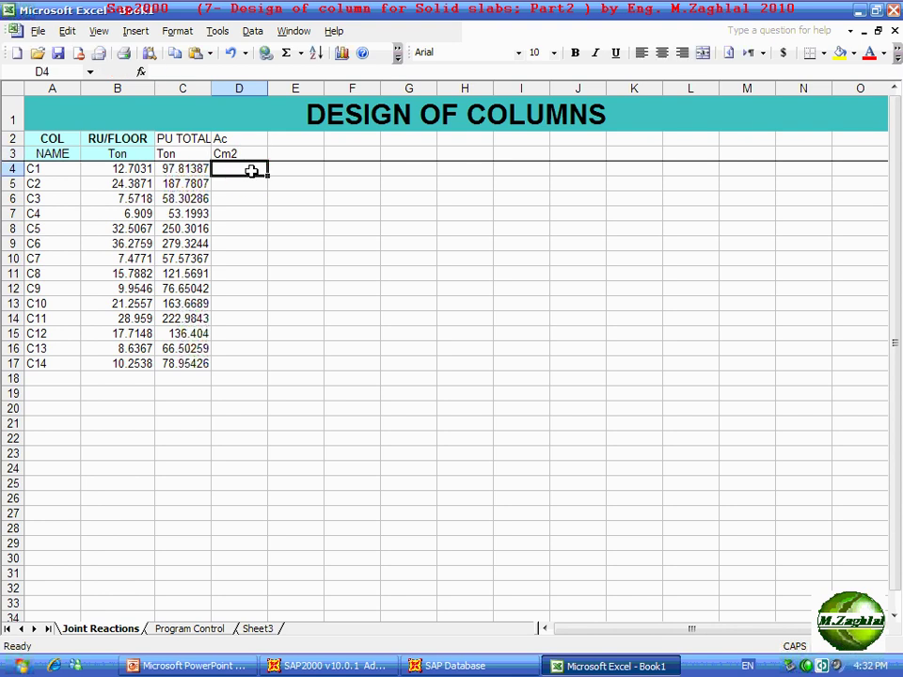
{"action": "left_click", "coordinate": [213, 667]}
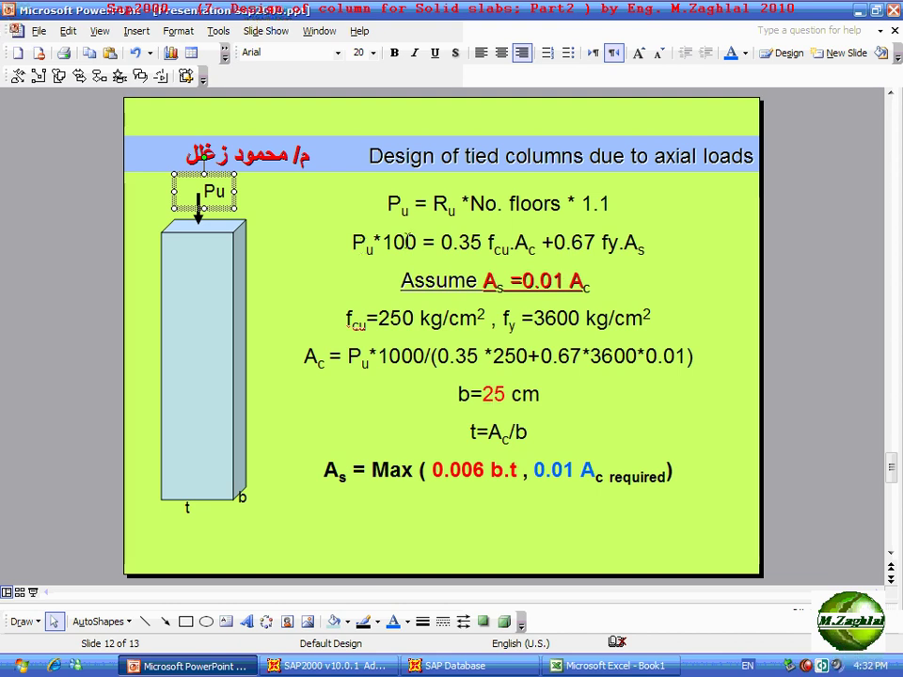
Change Pu*100 to Pu*1000 in the Ac equation and review the 250 and 3600 terms.
{"action": "left_click", "coordinate": [416, 241]}
{"action": "type", "text": "0"}
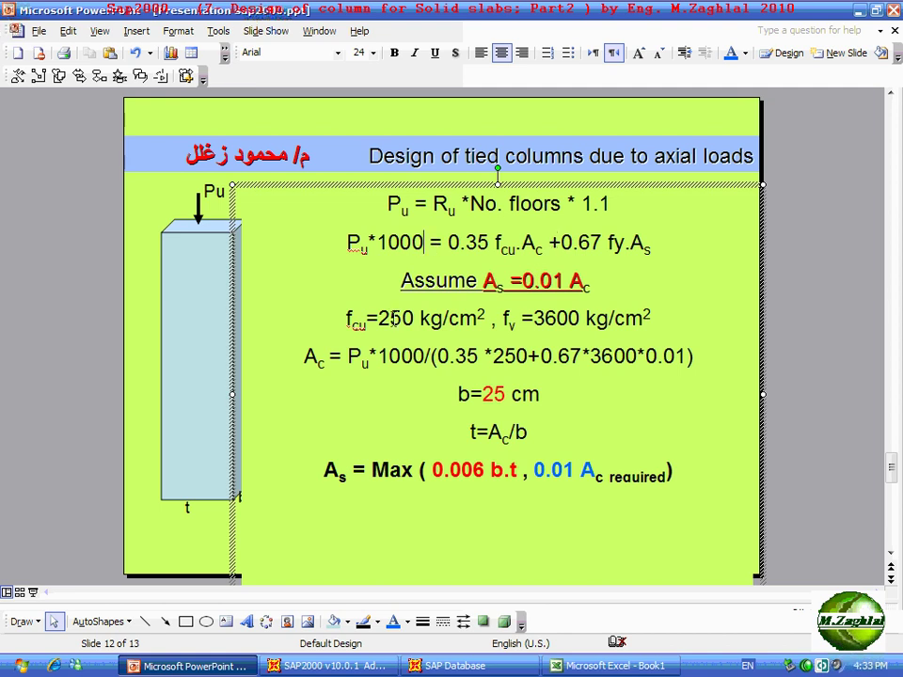
{"action": "left_click", "coordinate": [516, 355]}
{"action": "double_click", "coordinate": [514, 322]}
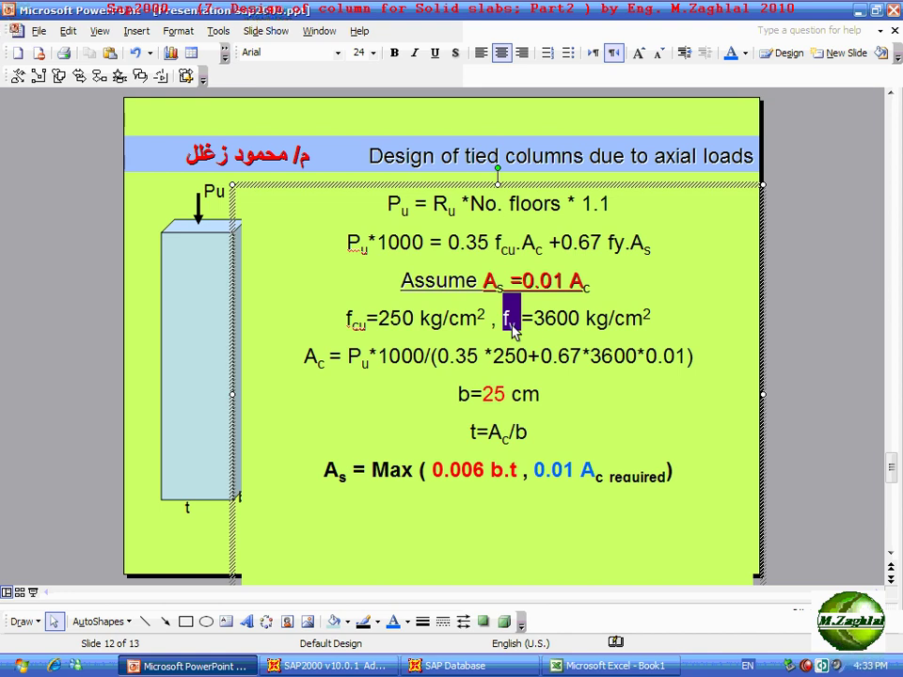
{"action": "left_click", "coordinate": [557, 323]}
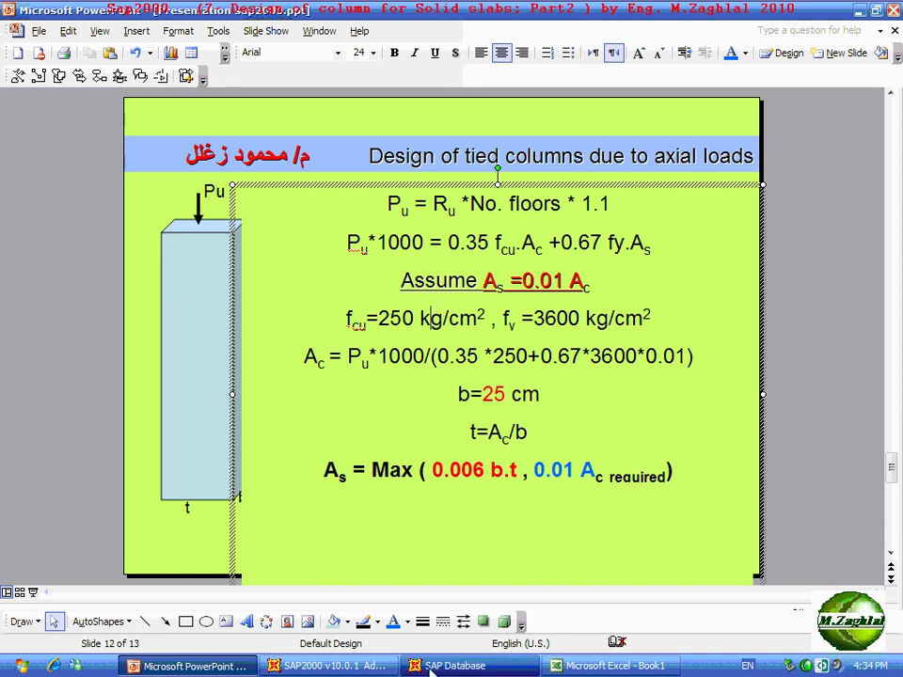
Close SAP2000's Joint Reactions table and minimise the SAP2000 window.
{"action": "left_click", "coordinate": [288, 665]}
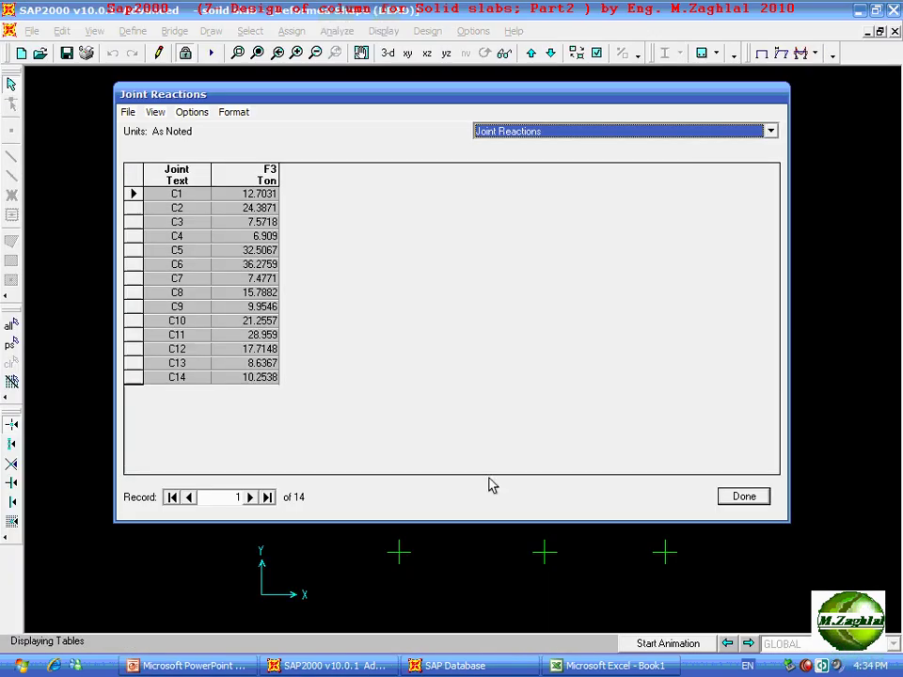
{"action": "left_click", "coordinate": [745, 496]}
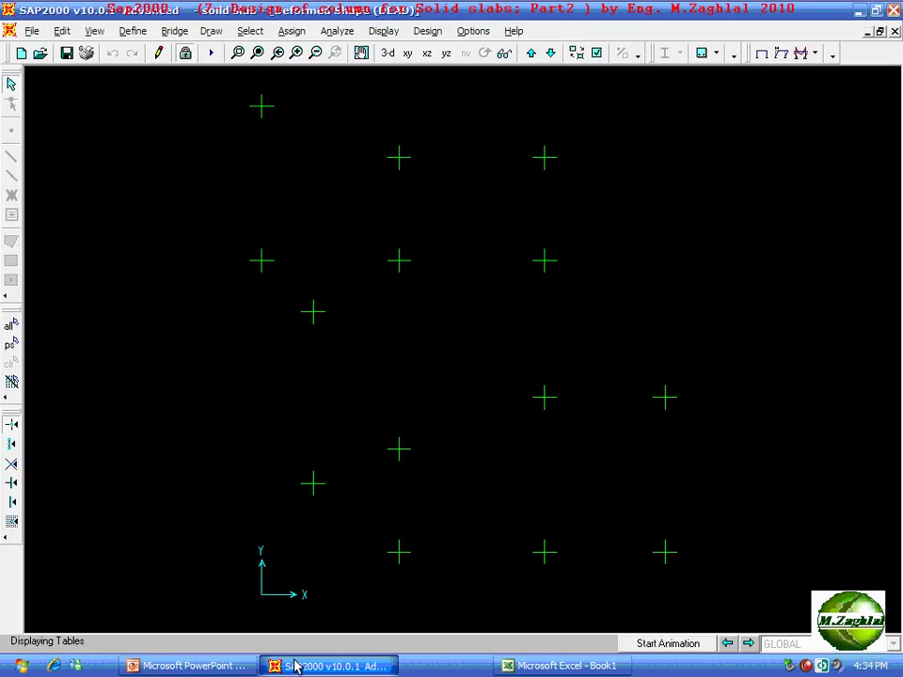
{"action": "left_click", "coordinate": [301, 666]}
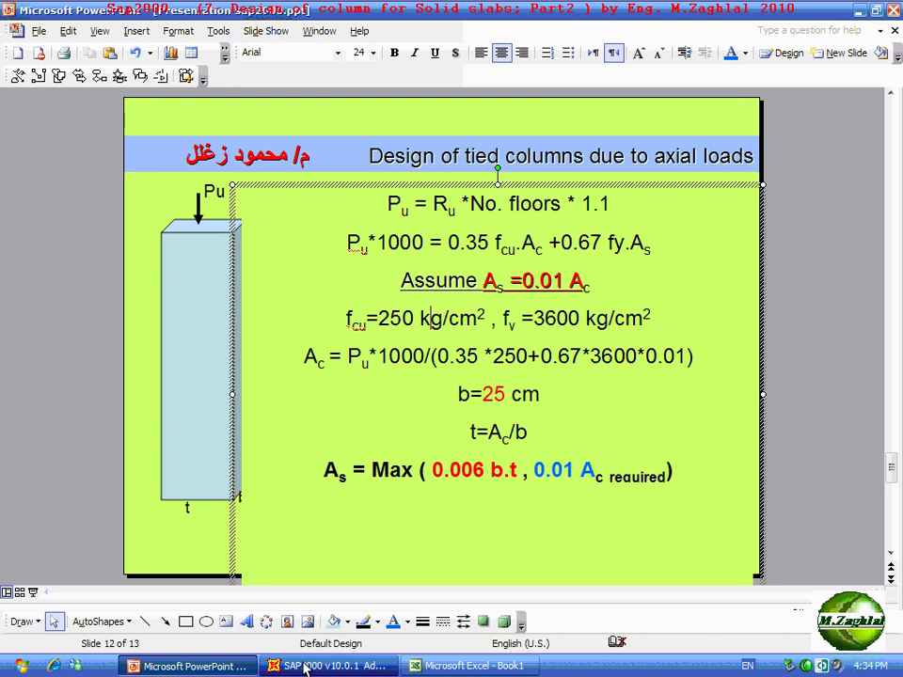
{"action": "left_click", "coordinate": [303, 666]}
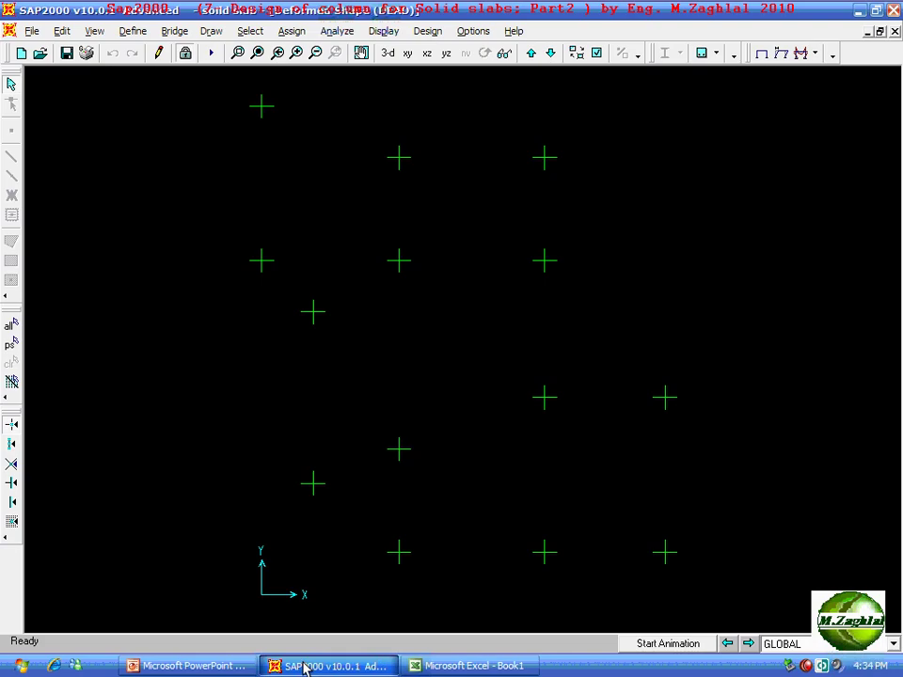
{"action": "left_click", "coordinate": [303, 666]}
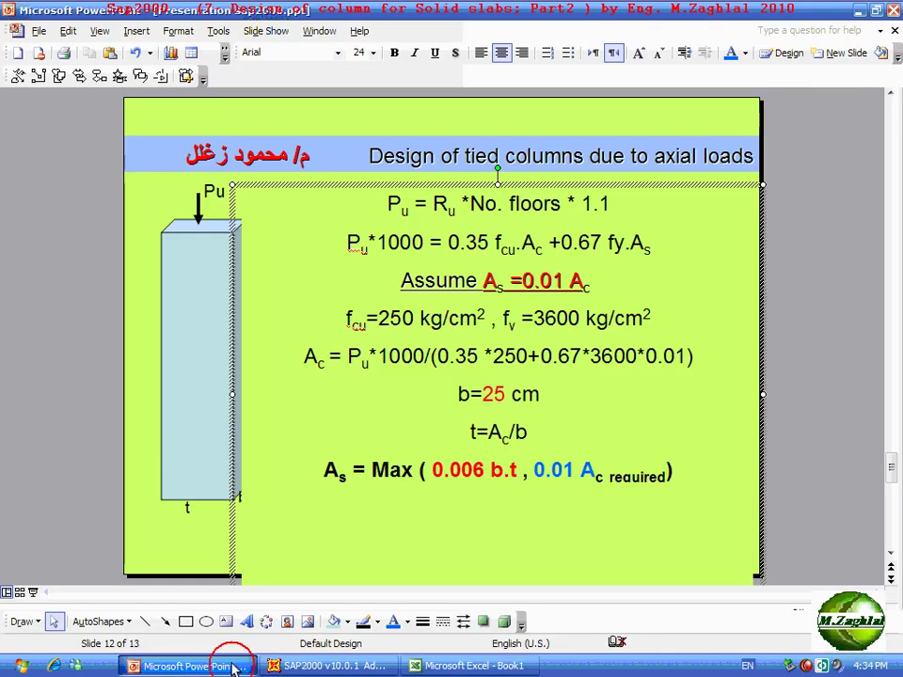
Tile the Excel column sheet and PowerPoint tied-column formulas slide vertically side by side.
{"action": "left_click", "coordinate": [231, 666]}
{"action": "left_click", "coordinate": [231, 666]}
{"action": "left_click", "coordinate": [435, 666]}
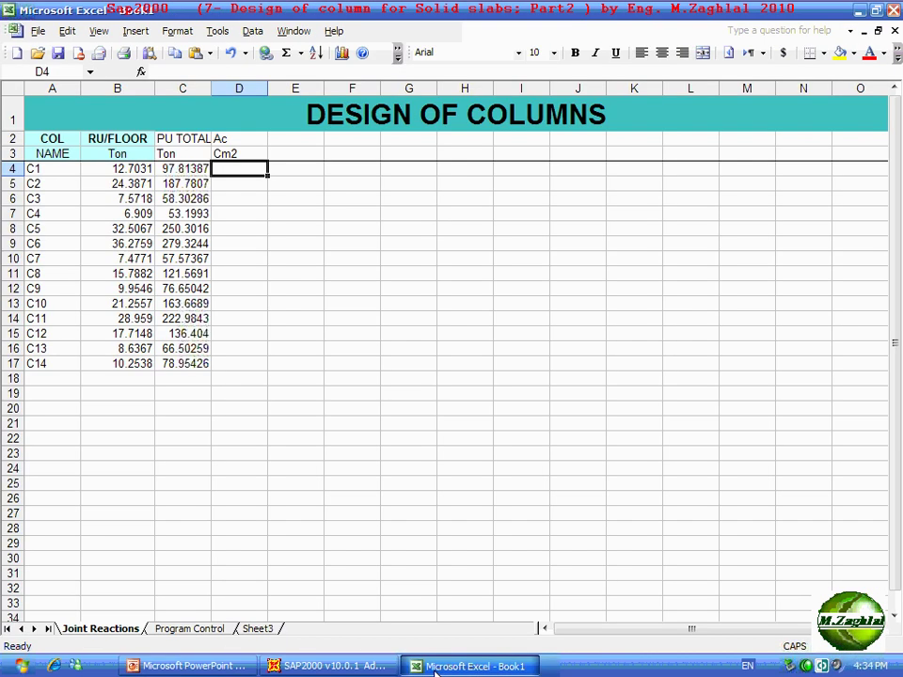
{"action": "right_click", "coordinate": [588, 670]}
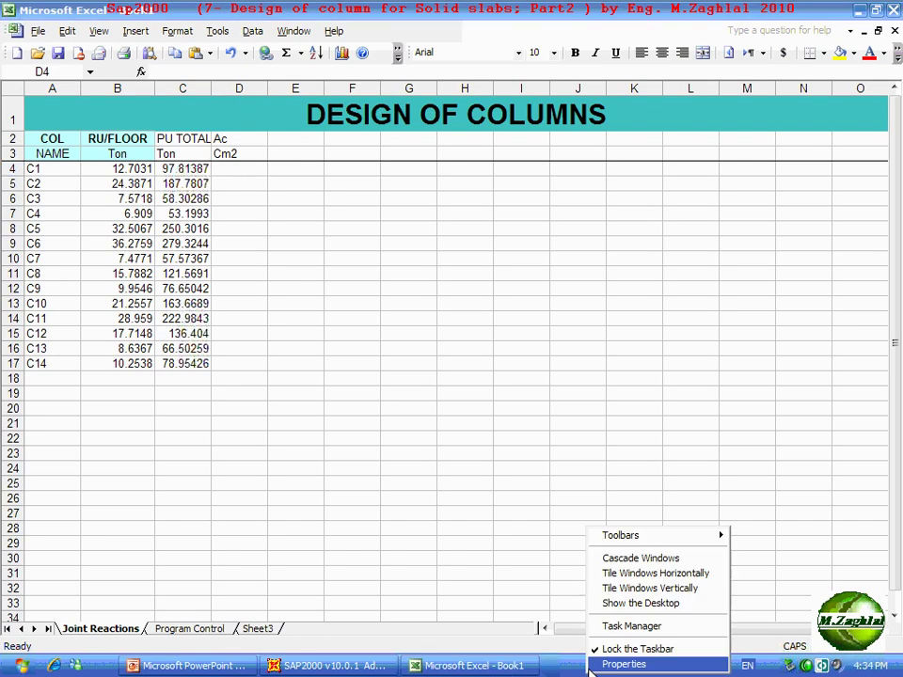
{"action": "left_click", "coordinate": [630, 588]}
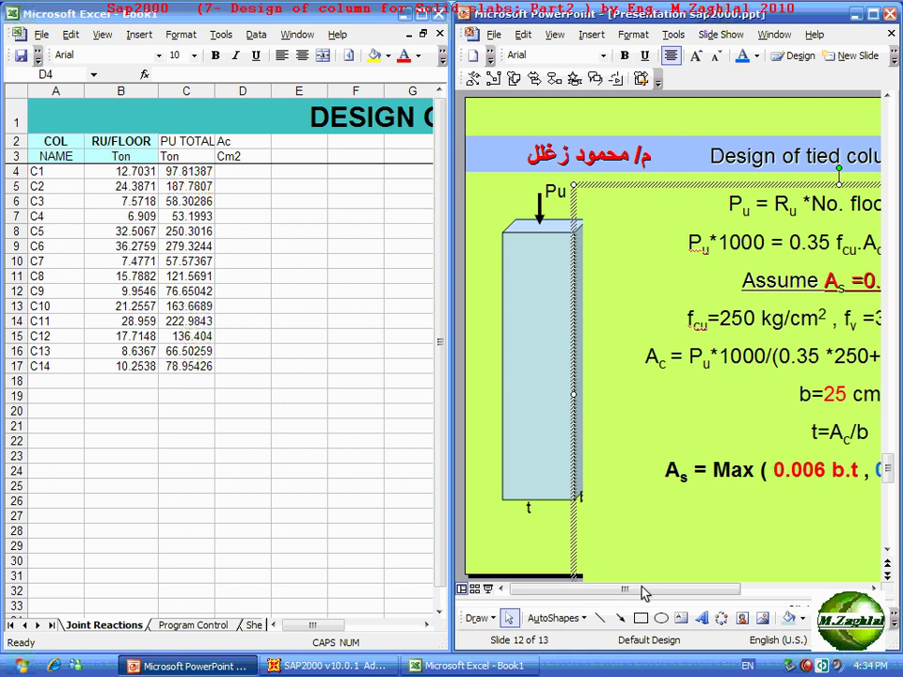
{"action": "left_click_drag", "start_coordinate": [636, 590], "coordinate": [711, 591]}
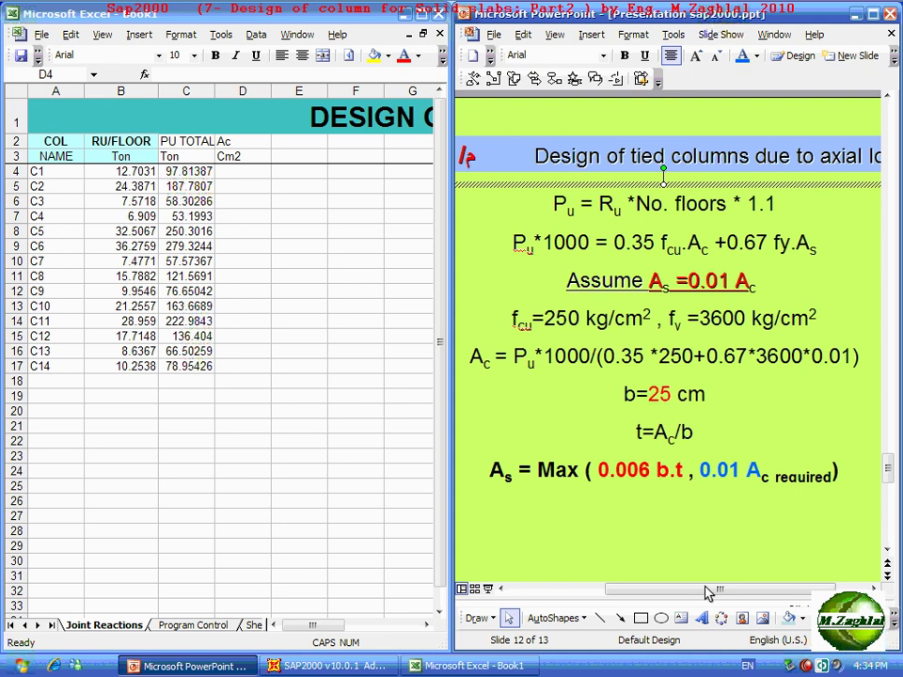
Enter =C4*1000/(0.35*250+0.67*3600*0.01) in D4 and fill it down to D17.
{"action": "left_click", "coordinate": [241, 170]}
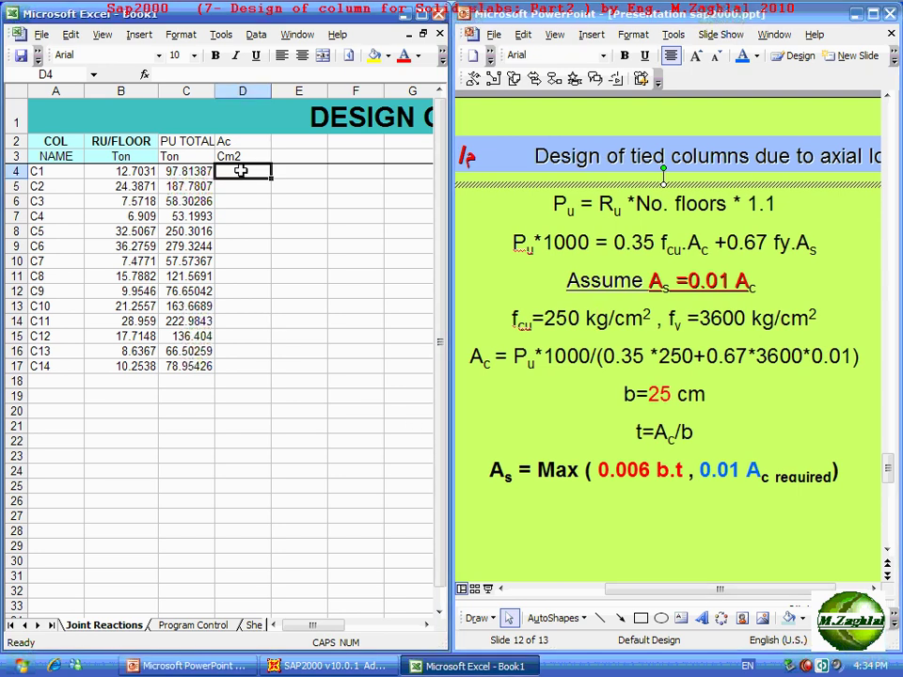
{"action": "type", "text": "="}
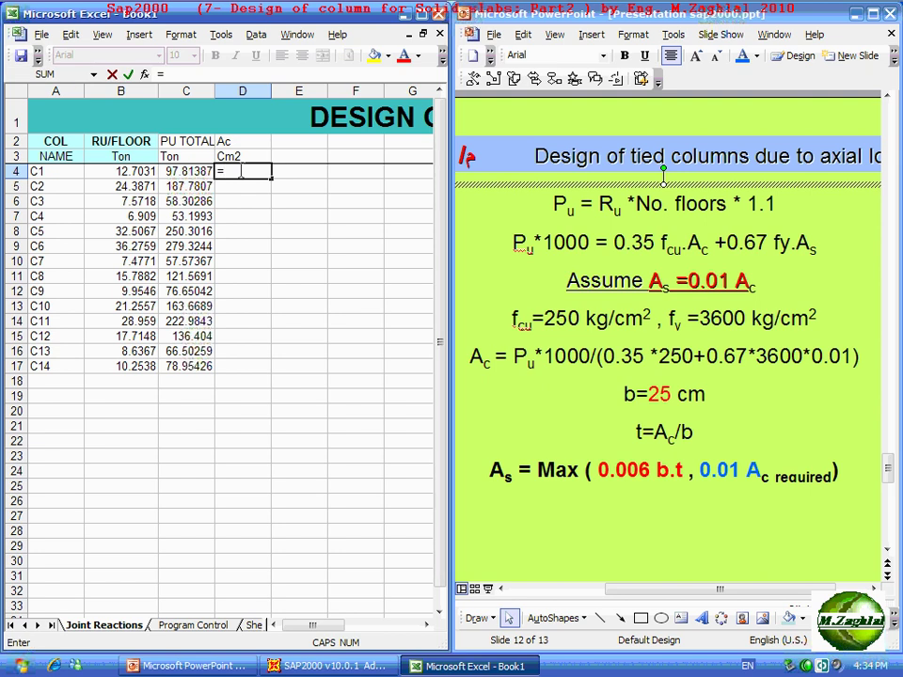
{"action": "left_click", "coordinate": [193, 171]}
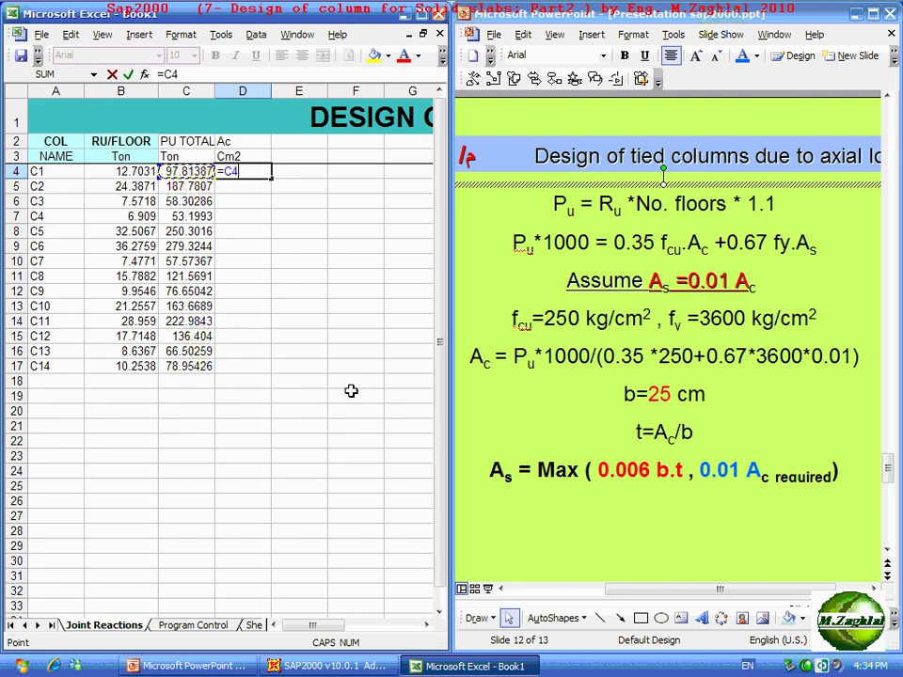
{"action": "type", "text": "*1000"}
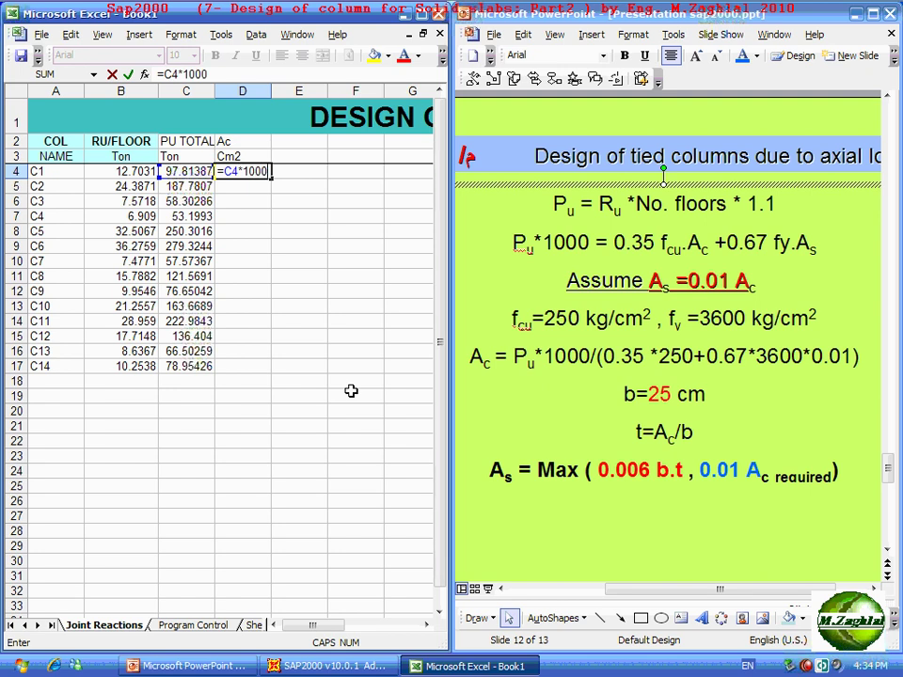
{"action": "type", "text": "/"}
{"action": "type", "text": "("}
{"action": "type", "text": "0.35"}
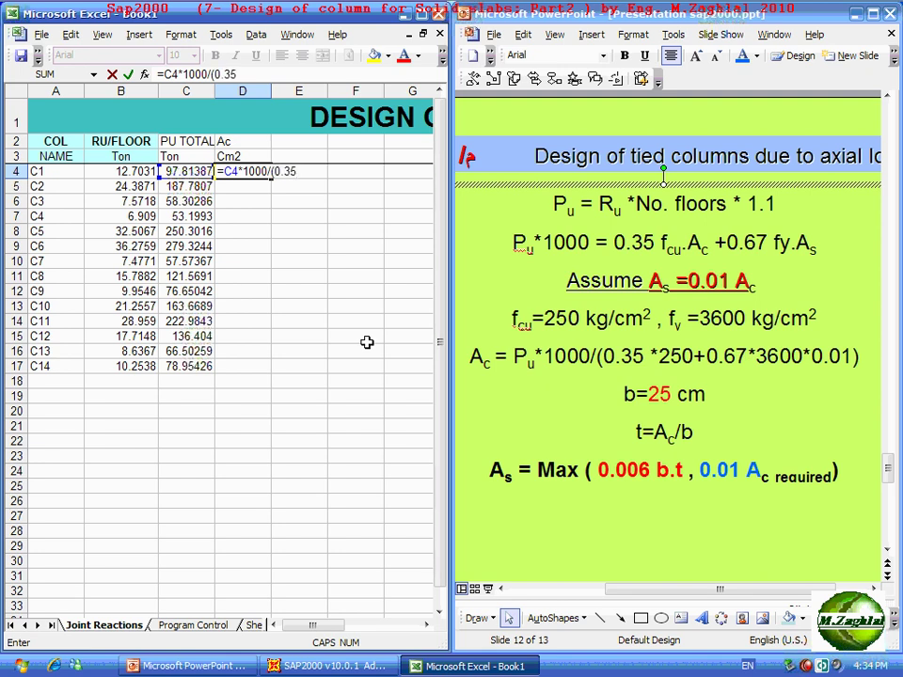
{"action": "type", "text": "*25"}
{"action": "type", "text": "0+"}
{"action": "type", "text": "0"}
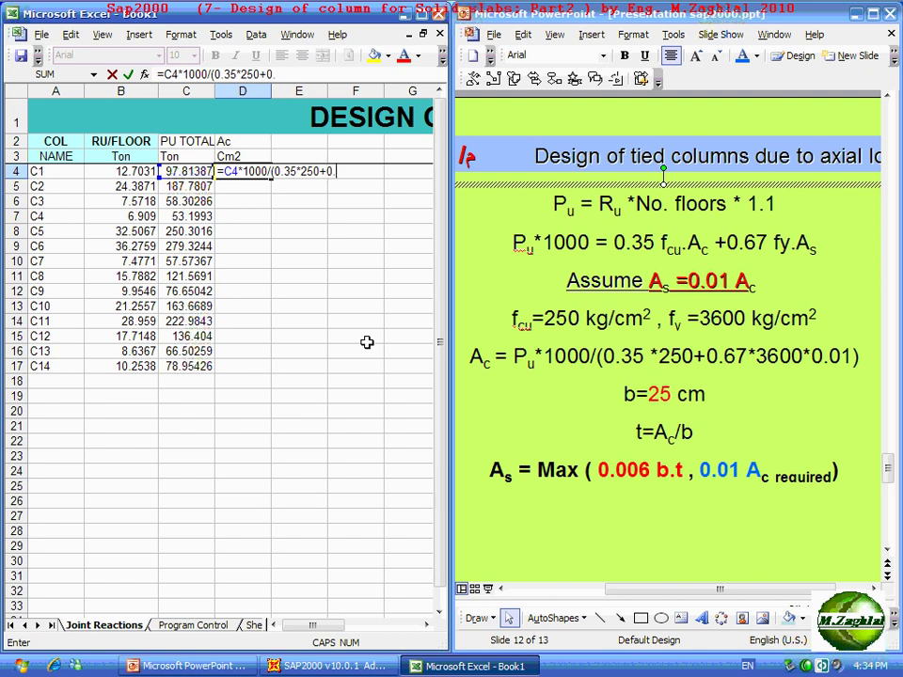
{"action": "type", "text": ".67*"}
{"action": "type", "text": "3600"}
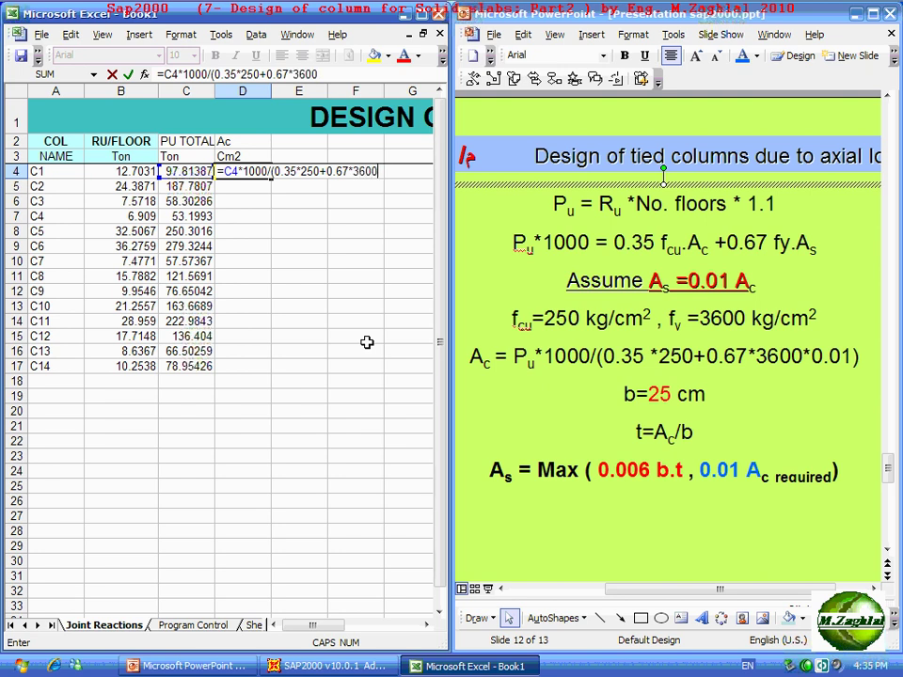
{"action": "type", "text": "*0"}
{"action": "type", "text": ".01"}
{"action": "type", "text": ")"}
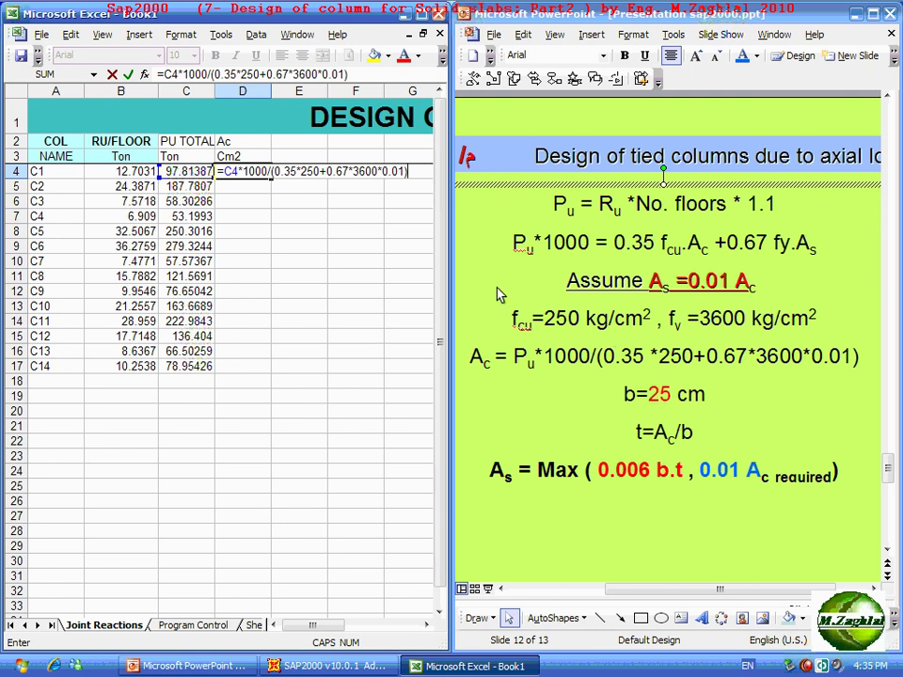
{"action": "key", "text": "Return"}
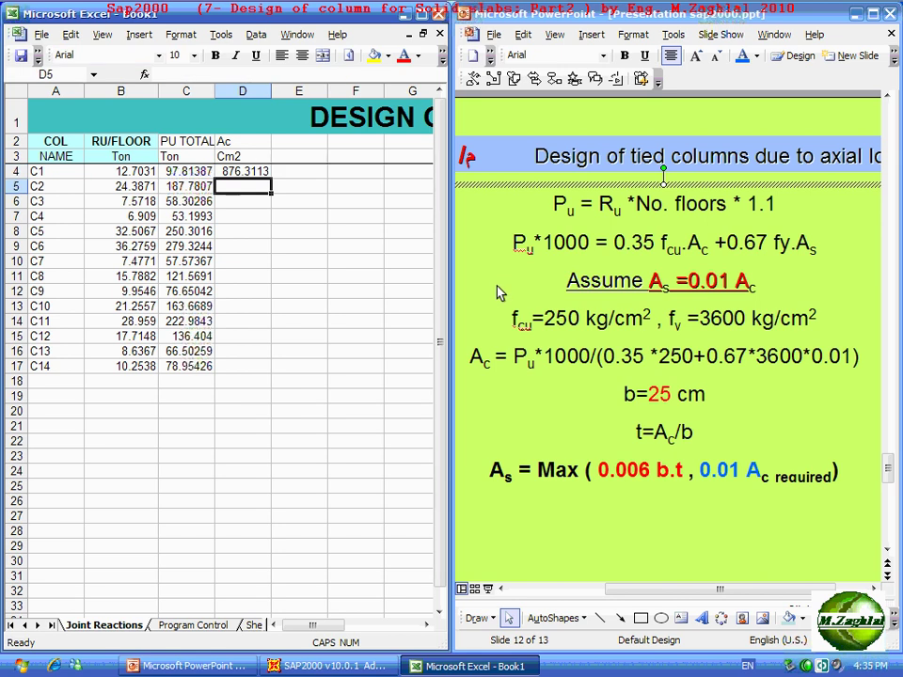
{"action": "left_click", "coordinate": [238, 171]}
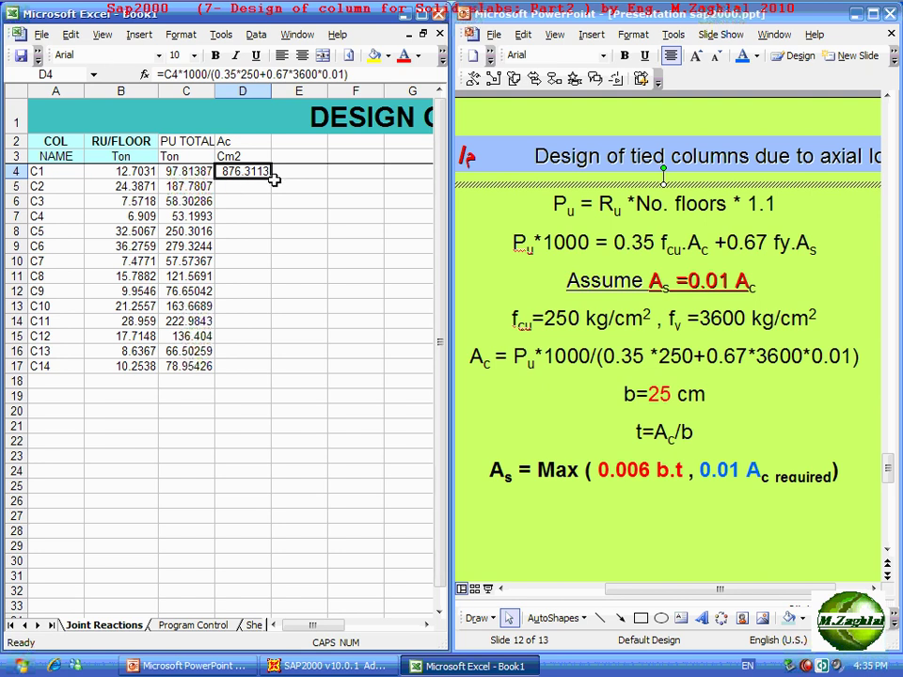
{"action": "double_click", "coordinate": [272, 179]}
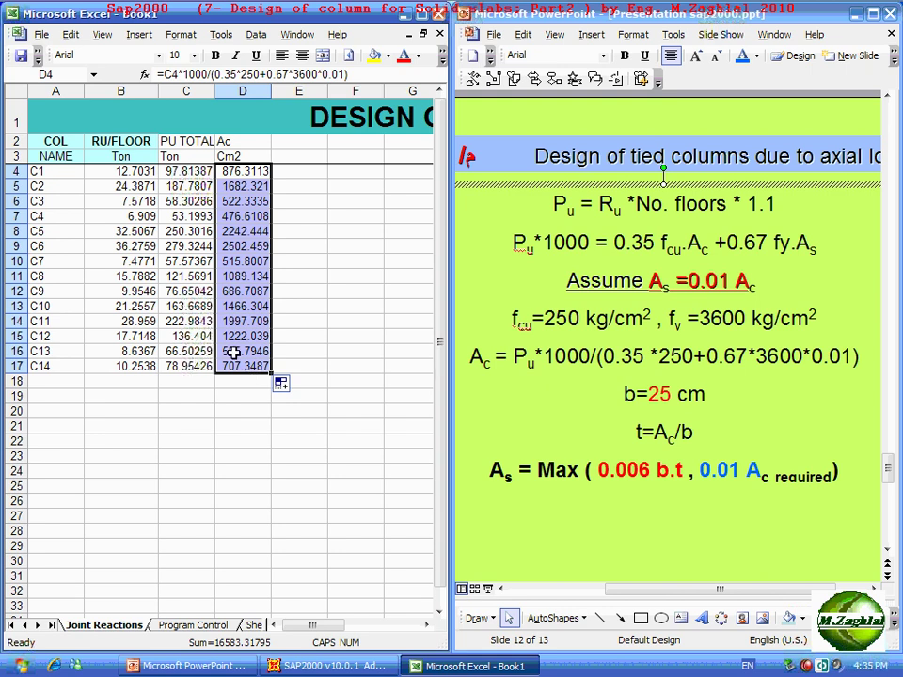
Label column E with heading 'b' and unit 'Cm'.
{"action": "left_click", "coordinate": [286, 205]}
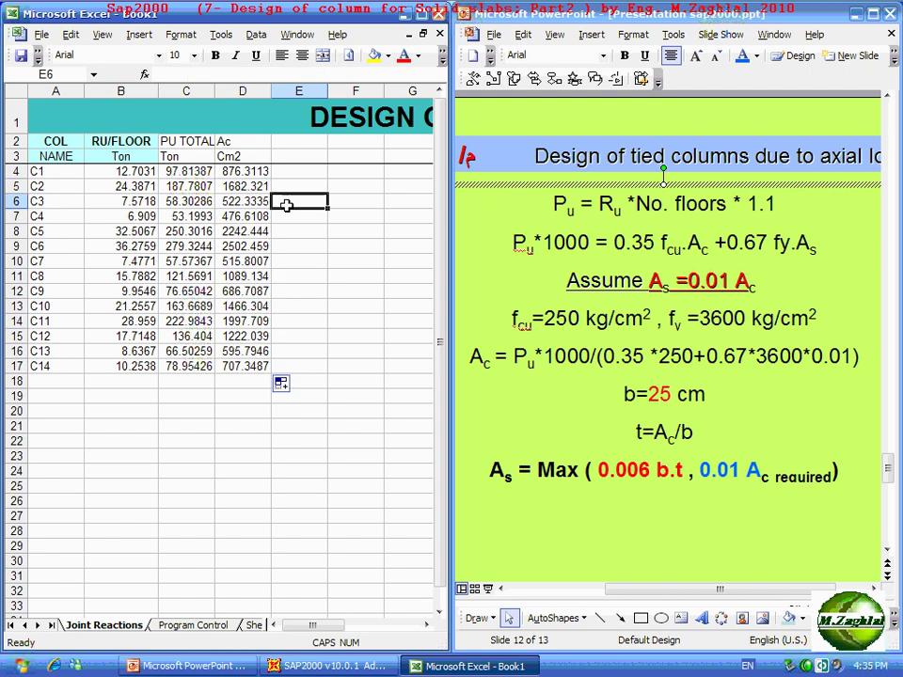
{"action": "left_click", "coordinate": [289, 143]}
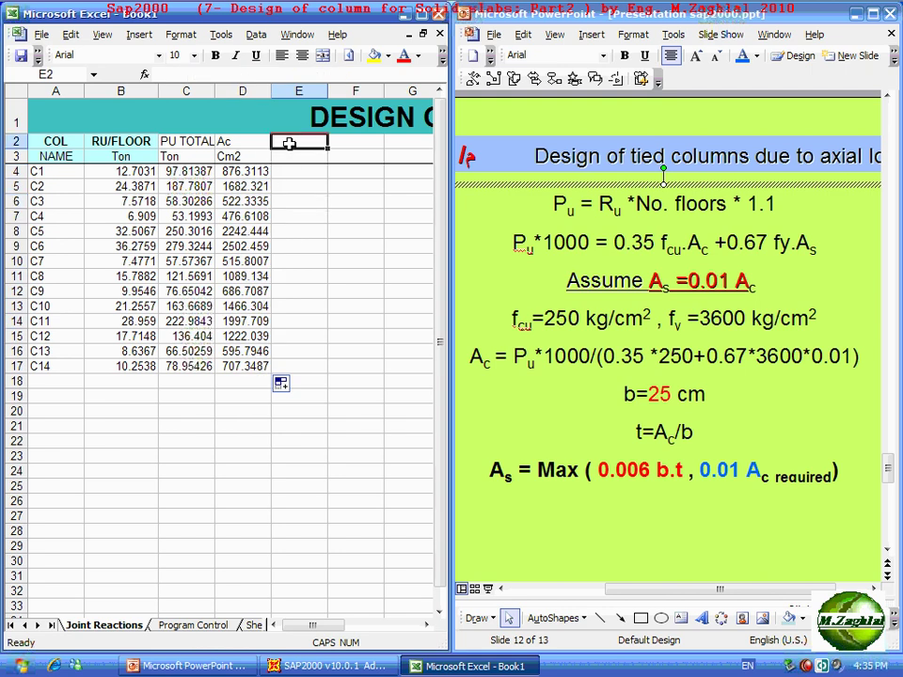
{"action": "type", "text": "B"}
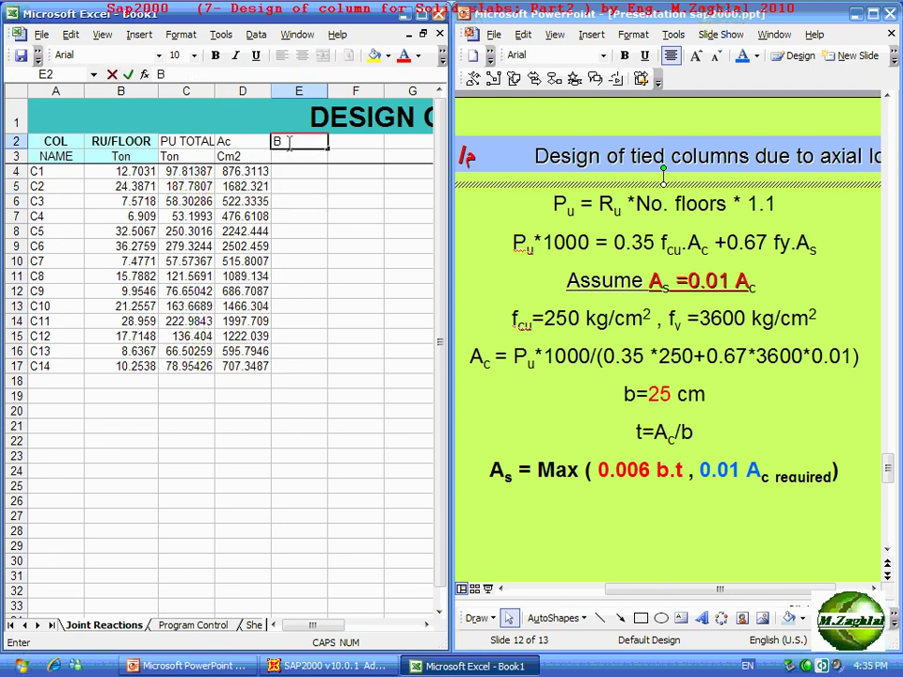
{"action": "key", "text": "BackSpace"}
{"action": "type", "text": "b"}
{"action": "left_click", "coordinate": [311, 162]}
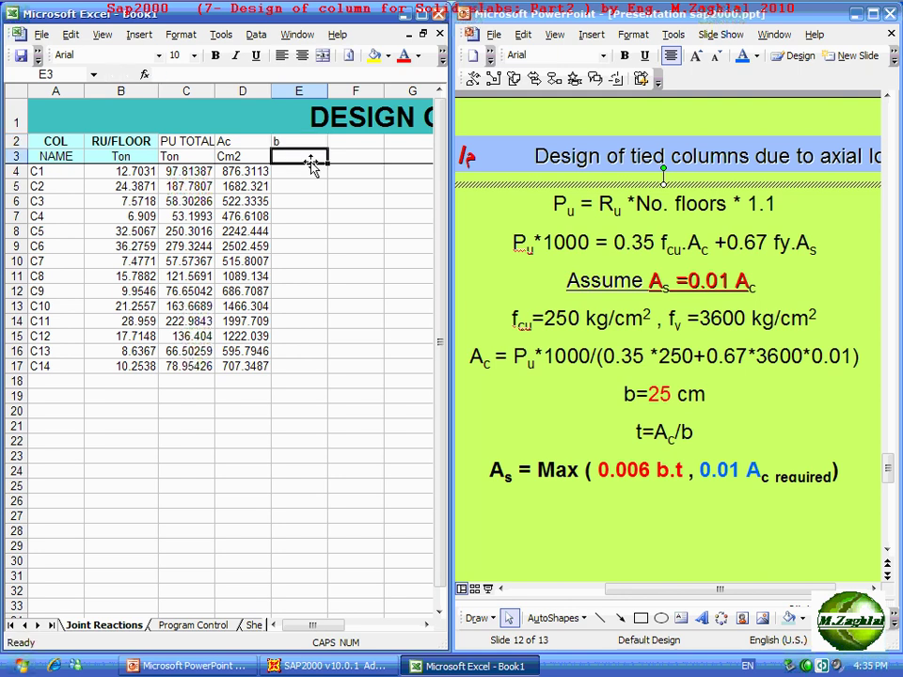
{"action": "type", "text": "Cm"}
{"action": "left_click", "coordinate": [314, 171]}
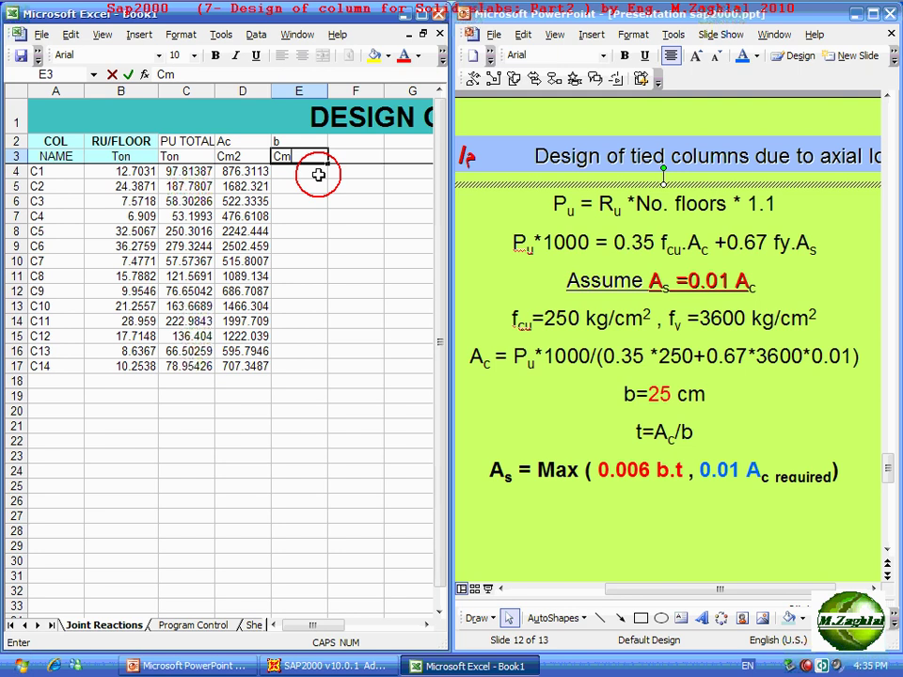
Enter a width of 25 in E4 and fill it down to E17.
{"action": "type", "text": "25"}
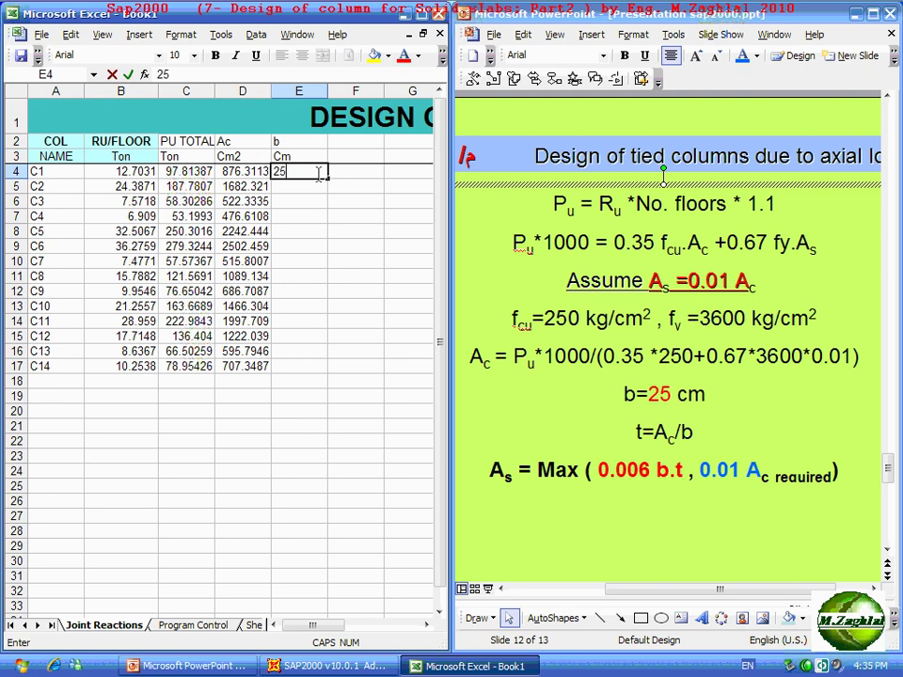
{"action": "key", "text": "Return"}
{"action": "left_click", "coordinate": [318, 172]}
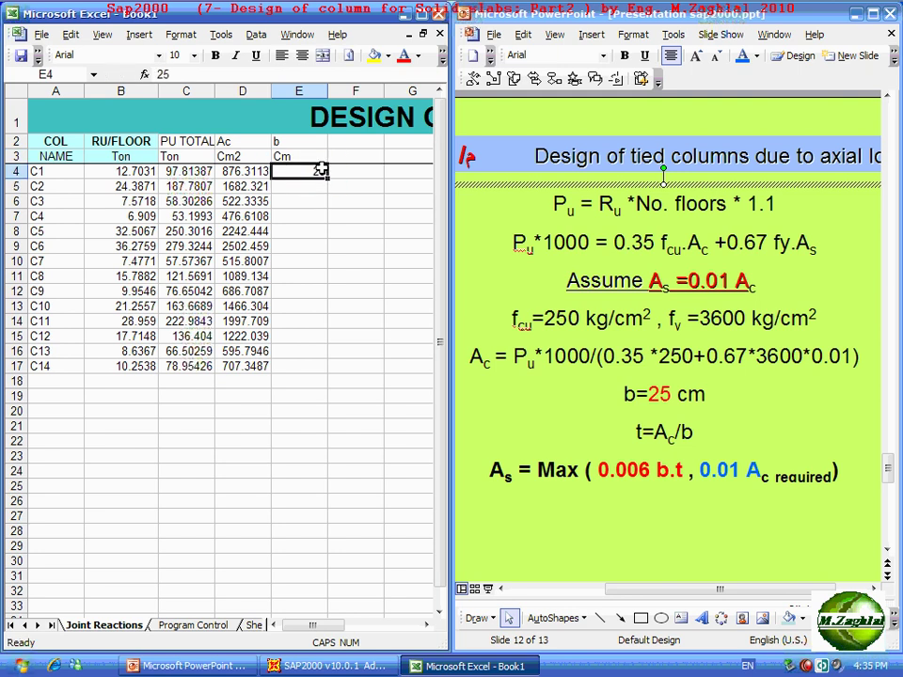
{"action": "left_click_drag", "start_coordinate": [325, 177], "coordinate": [318, 372]}
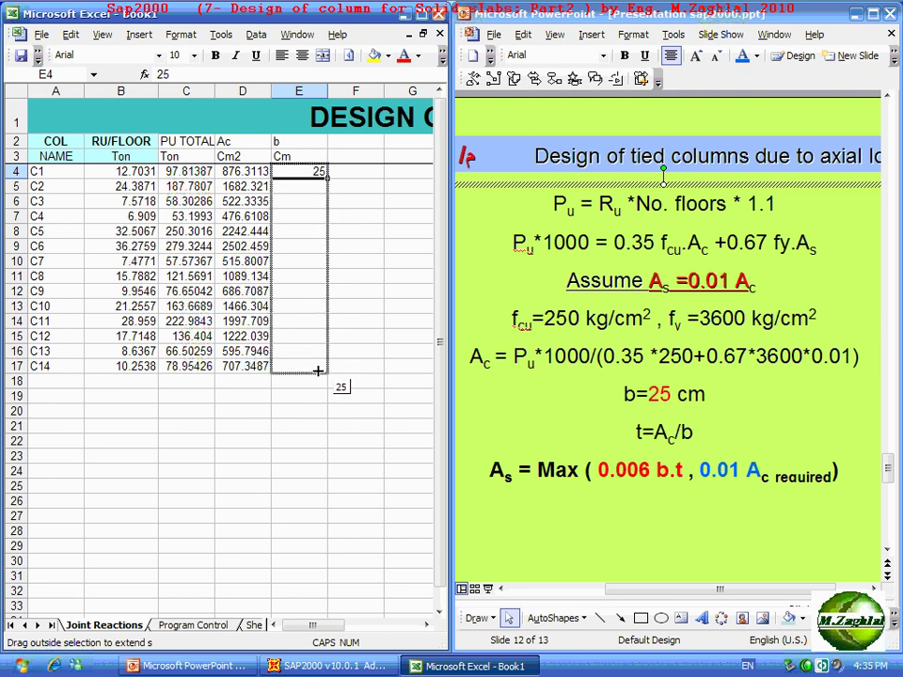
{"action": "left_click_drag", "start_coordinate": [318, 372], "coordinate": [316, 360]}
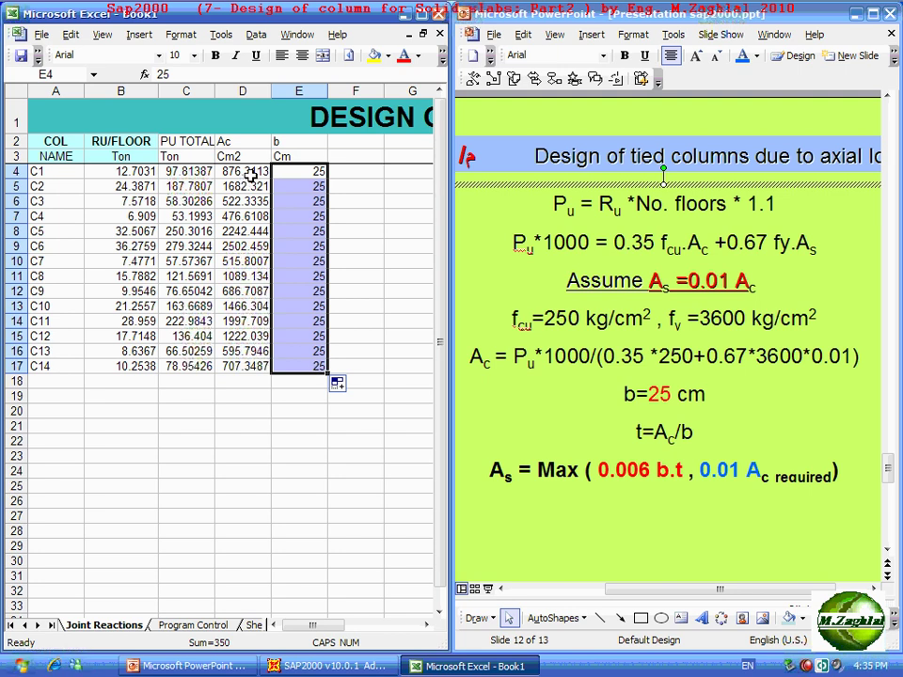
{"action": "key", "text": "ctrl+z"}
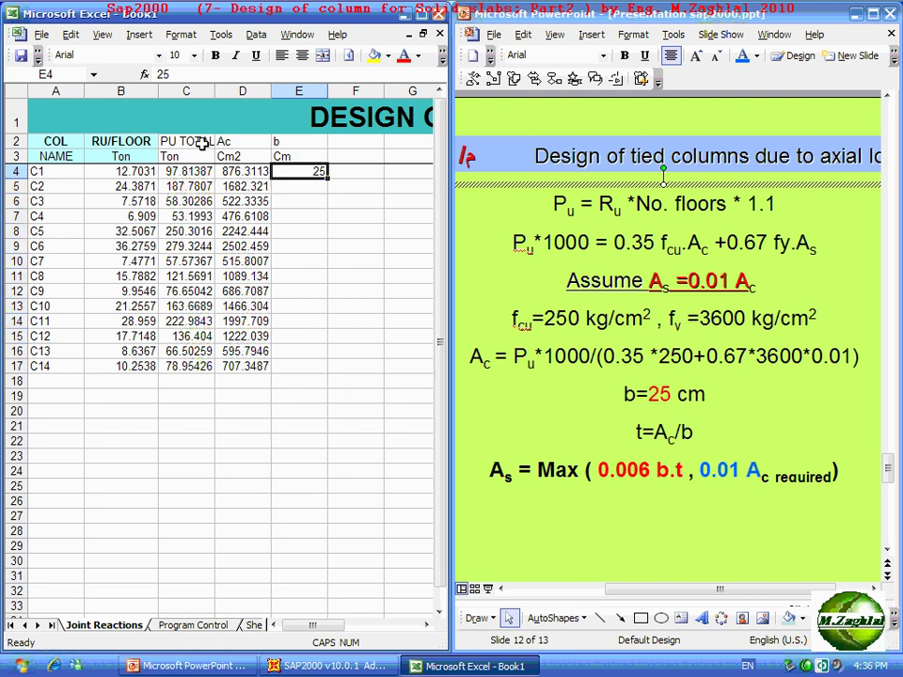
{"action": "double_click", "coordinate": [327, 177]}
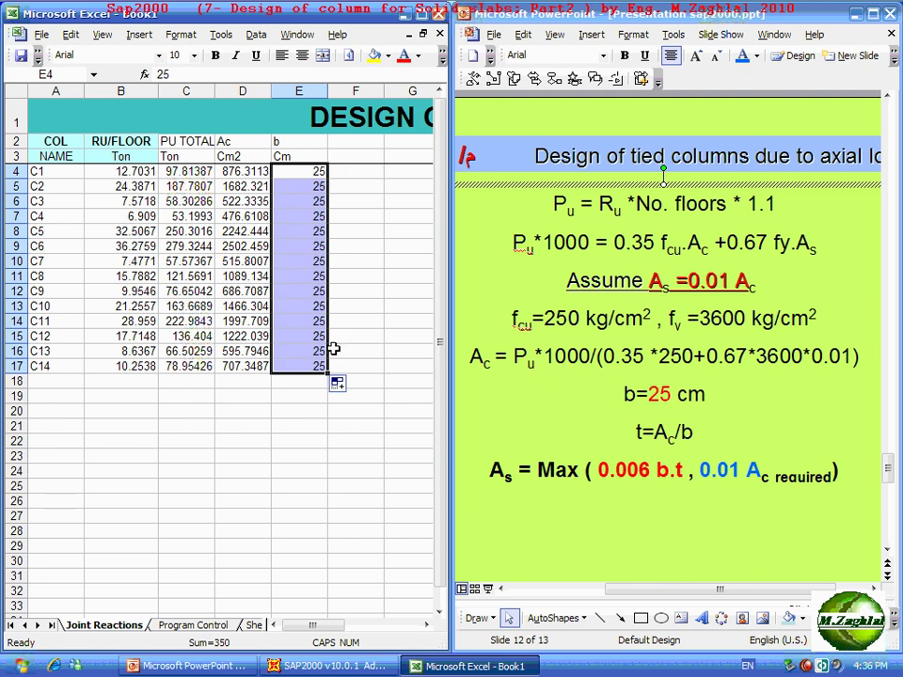
{"action": "left_click", "coordinate": [375, 331]}
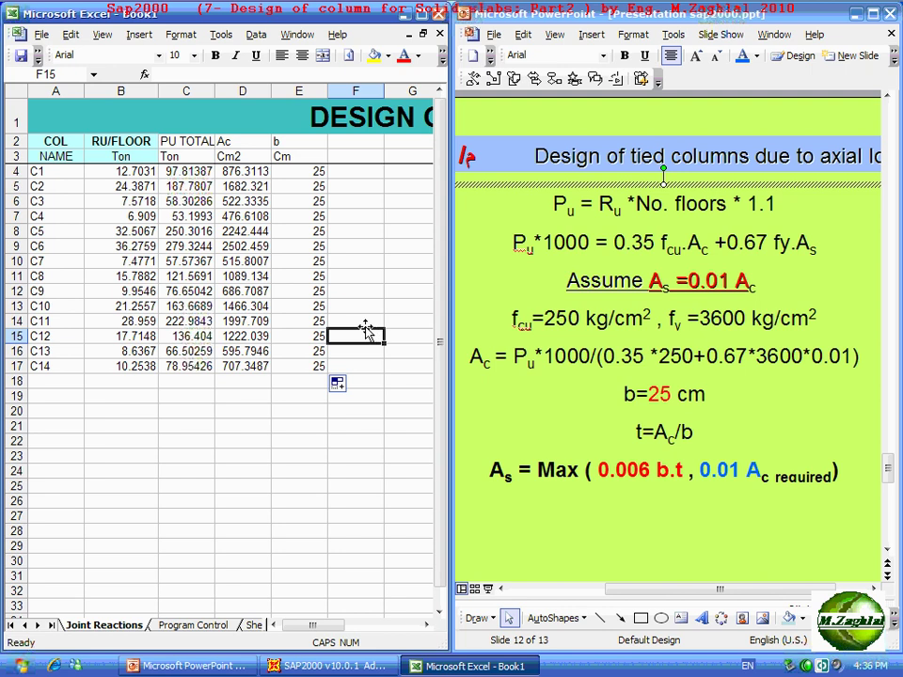
Label column F with heading 't' and unit 'Cm'.
{"action": "left_click", "coordinate": [353, 141]}
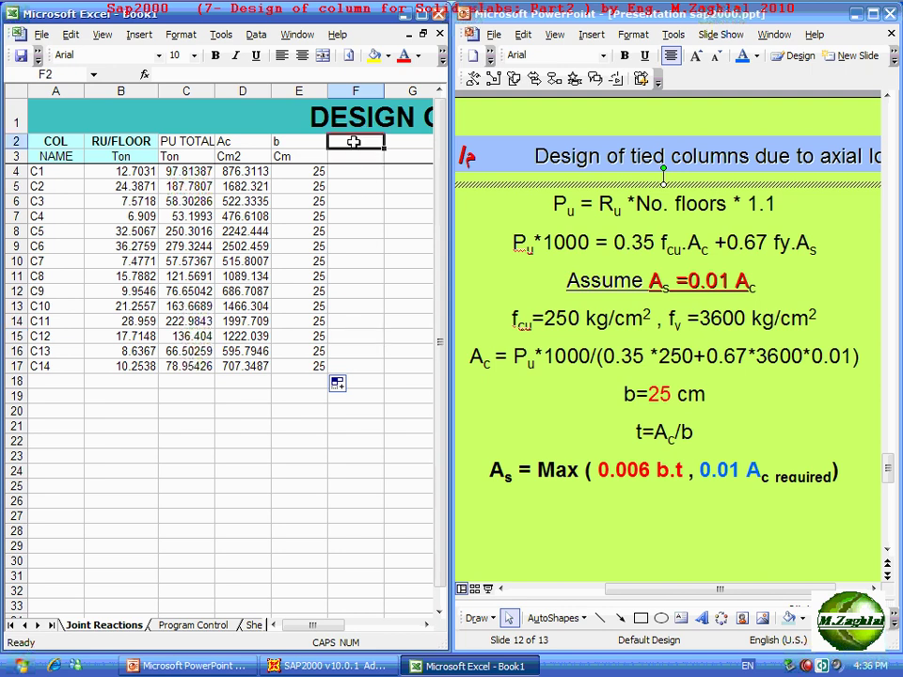
{"action": "type", "text": "t"}
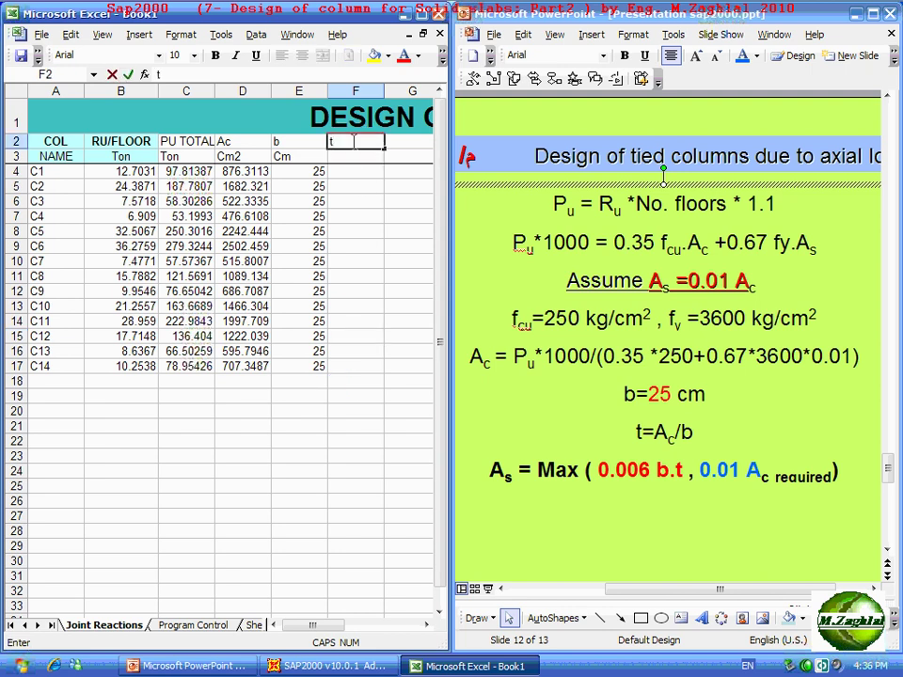
{"action": "left_click", "coordinate": [355, 156]}
{"action": "type", "text": "C"}
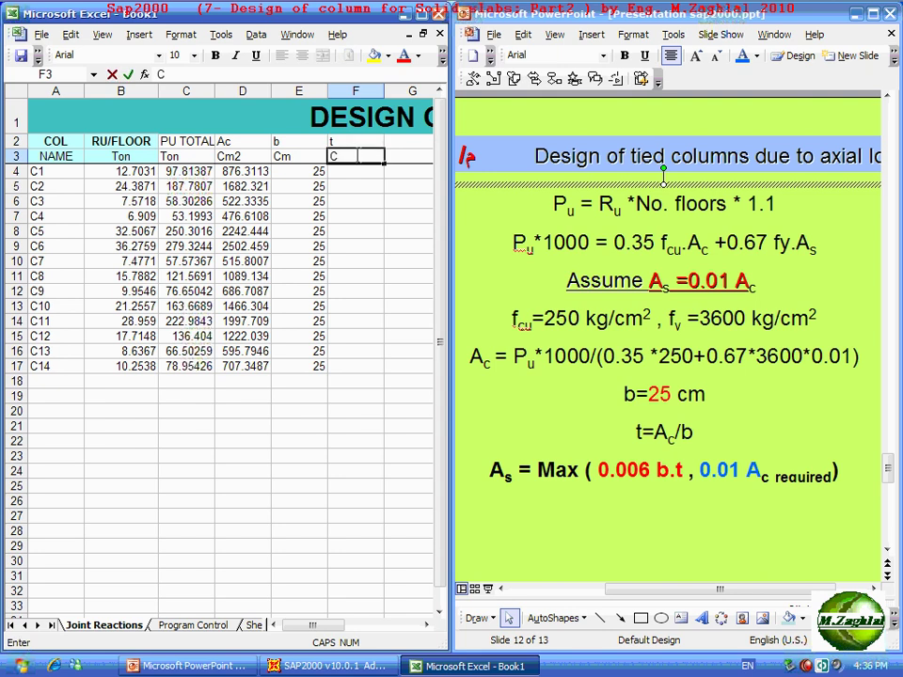
{"action": "type", "text": "m"}
{"action": "left_click", "coordinate": [362, 169]}
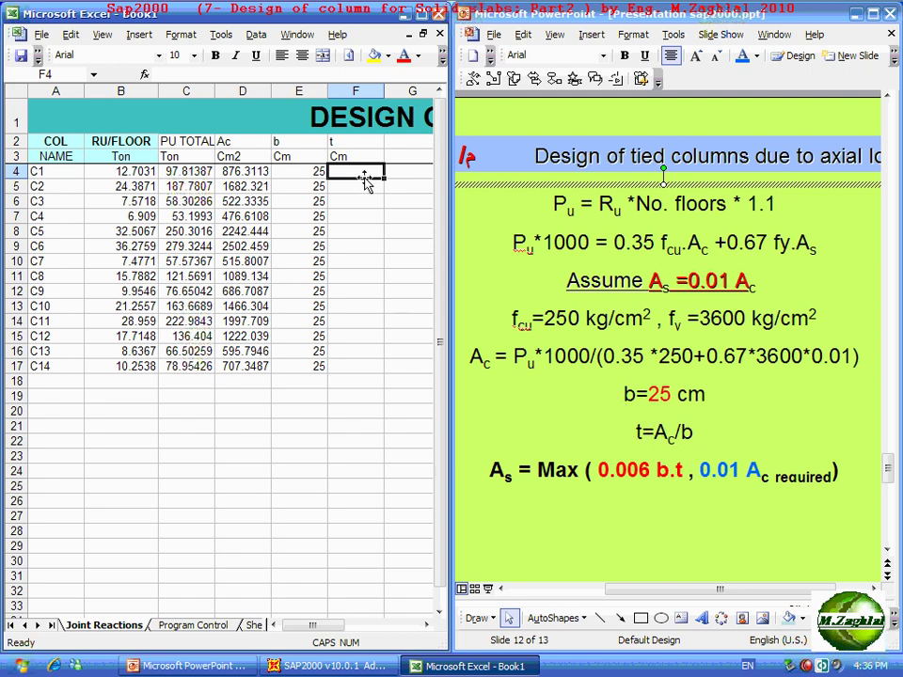
Enter =D4/E4 in F4 and fill it down to F17.
{"action": "type", "text": "="}
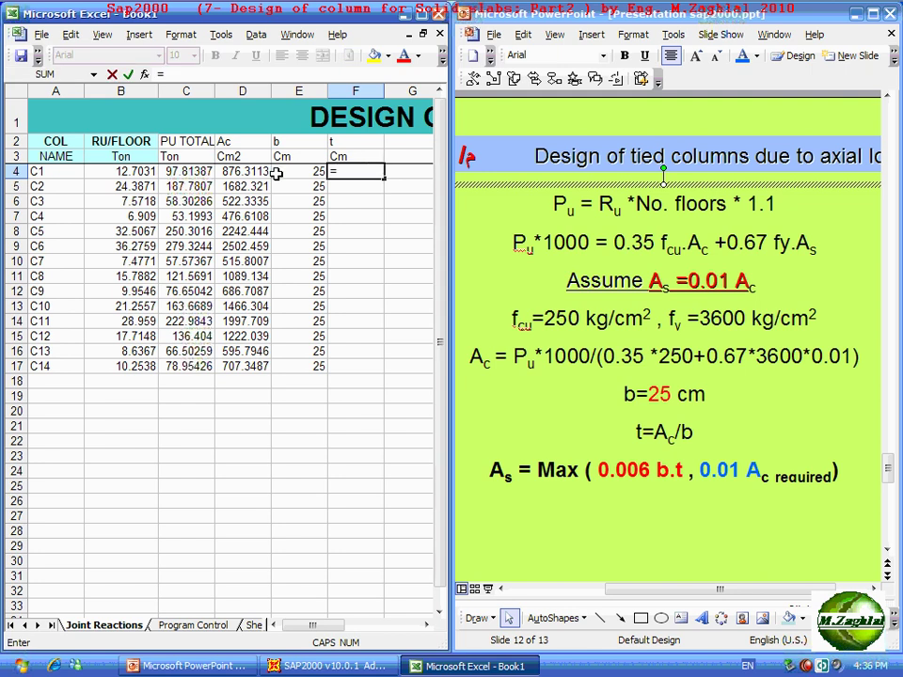
{"action": "left_click", "coordinate": [247, 172]}
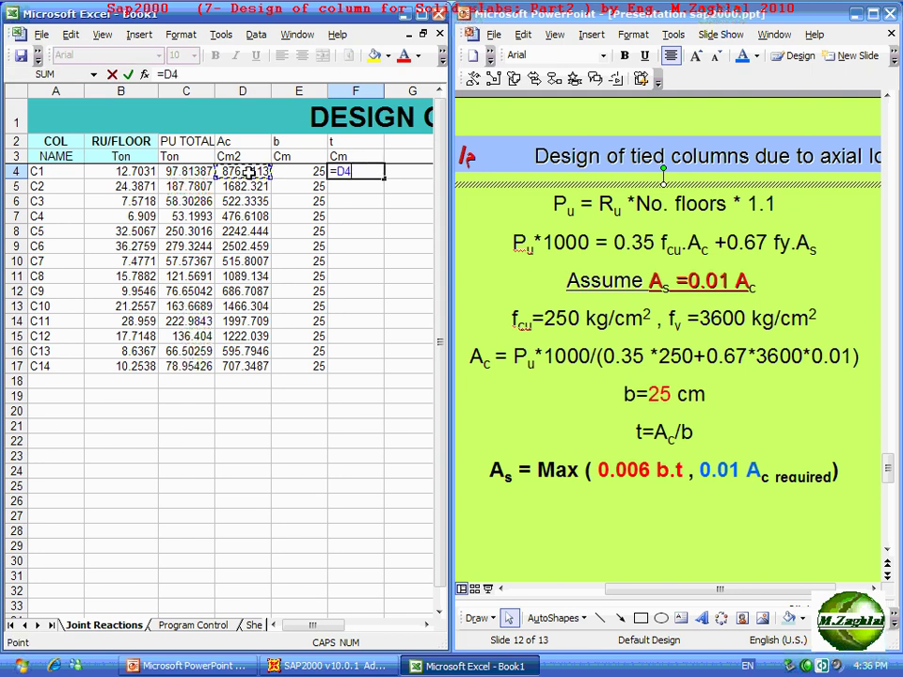
{"action": "type", "text": "/"}
{"action": "left_click", "coordinate": [306, 169]}
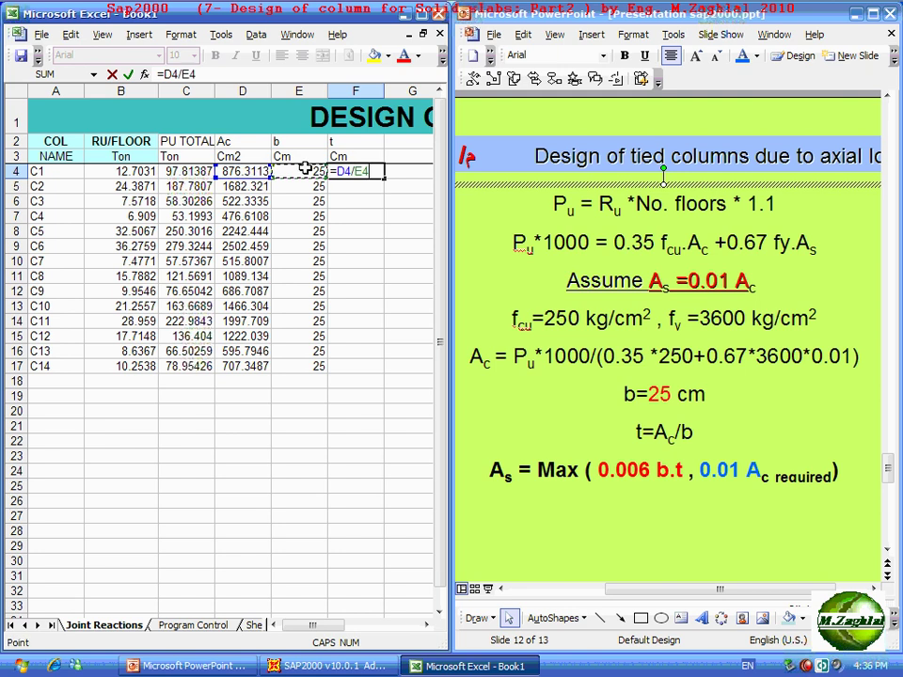
{"action": "key", "text": "Return"}
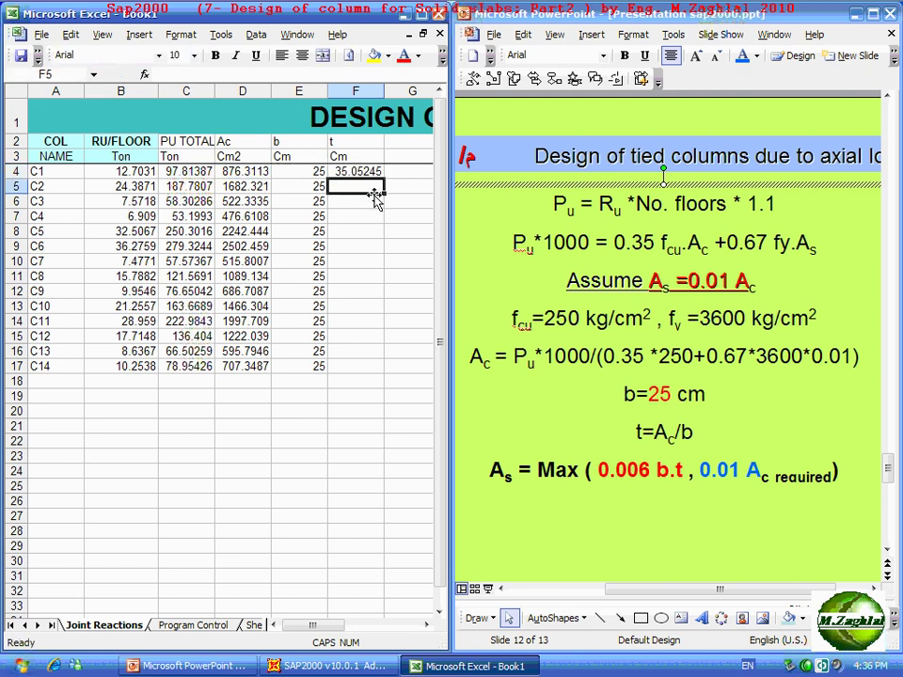
{"action": "left_click", "coordinate": [369, 172]}
{"action": "double_click", "coordinate": [384, 178]}
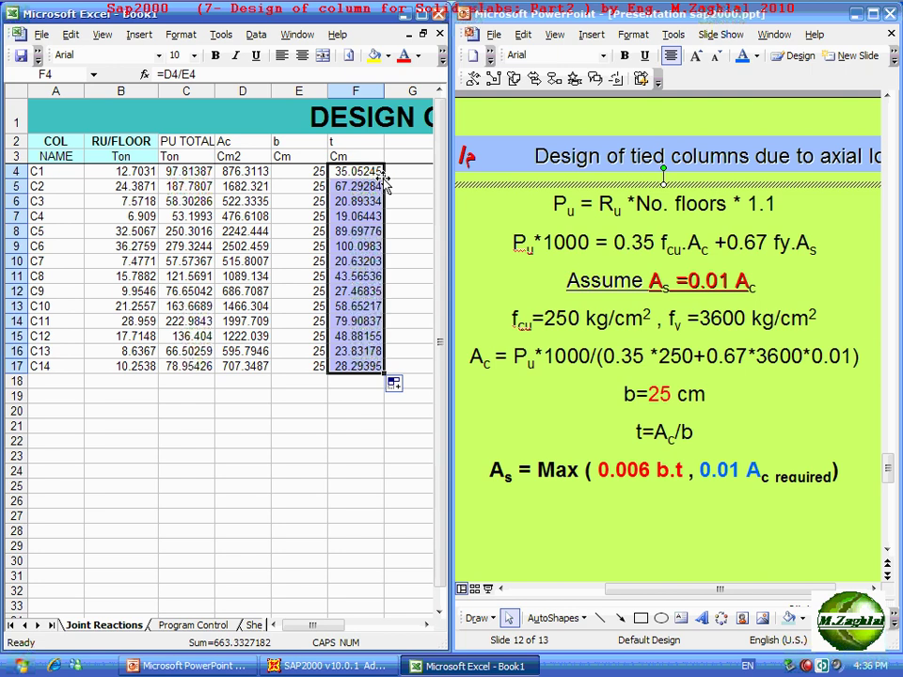
{"action": "left_click", "coordinate": [340, 410]}
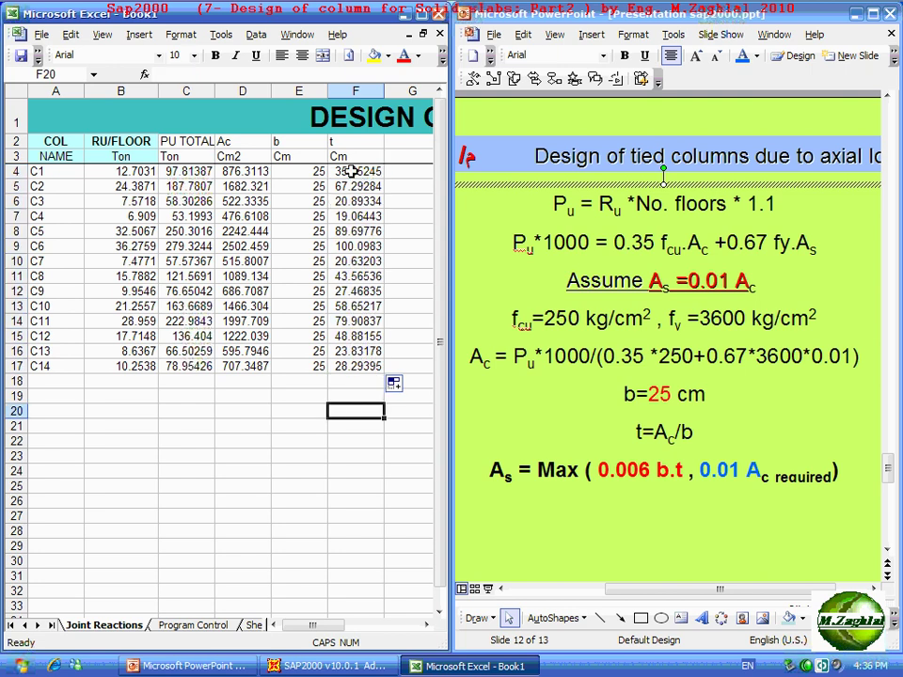
Verify the t formulas in F4, F5, F6 and the C6–C7 rows.
{"action": "left_click", "coordinate": [350, 171]}
{"action": "left_click", "coordinate": [350, 187]}
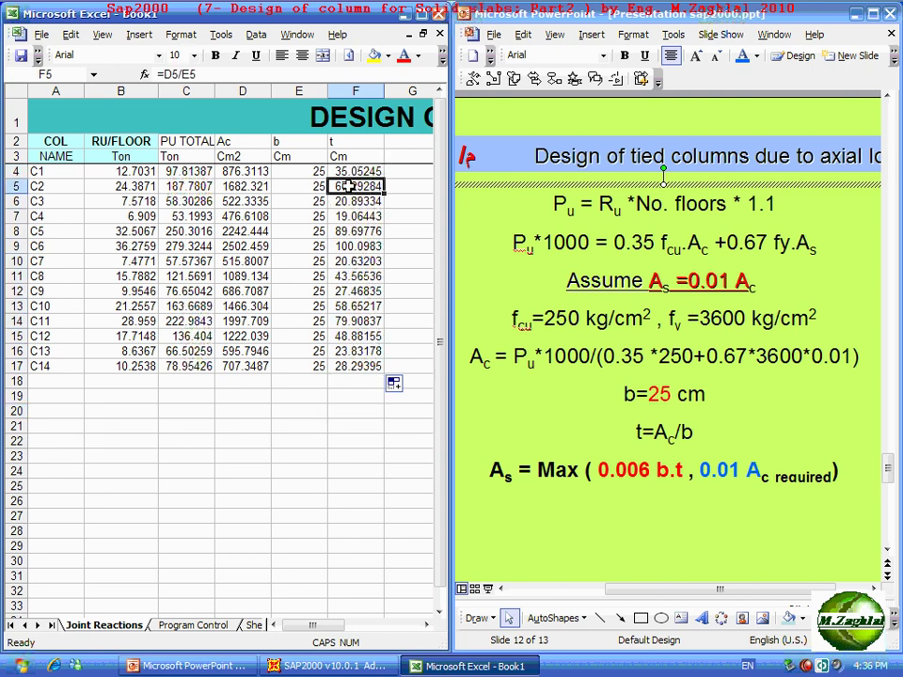
{"action": "left_click", "coordinate": [352, 246]}
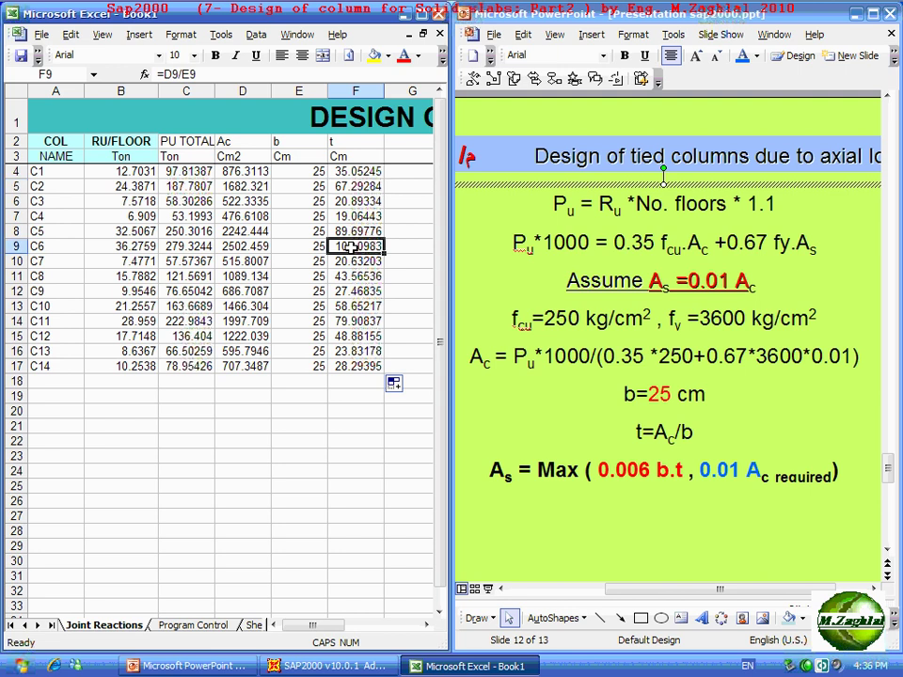
{"action": "left_click", "coordinate": [353, 263]}
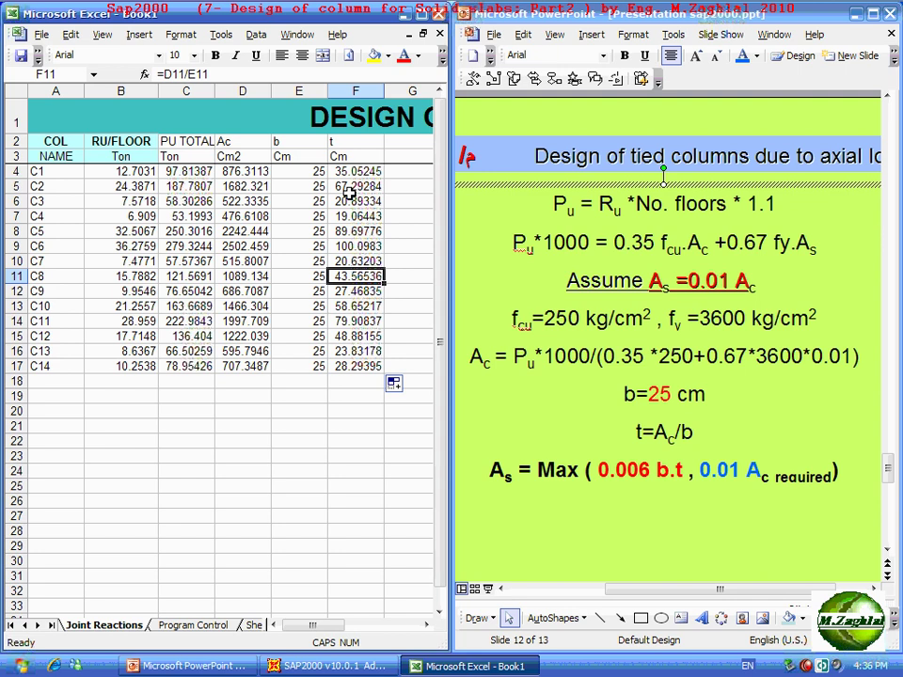
{"action": "left_click", "coordinate": [358, 206]}
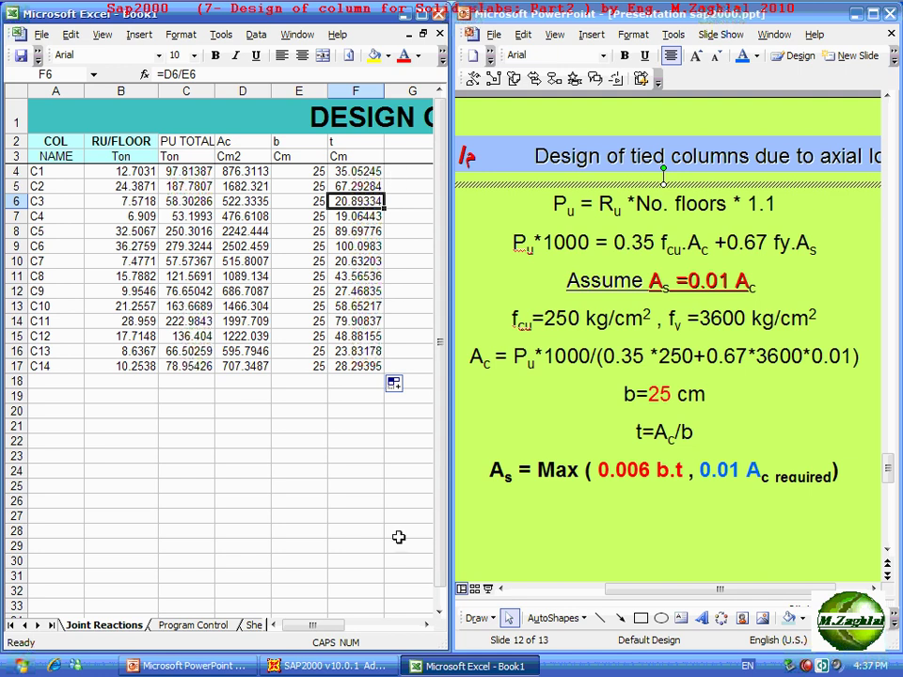
Clear the old t values in F4:F17 and reselect F4 as the starting cell.
{"action": "left_click_drag", "start_coordinate": [356, 171], "coordinate": [357, 367]}
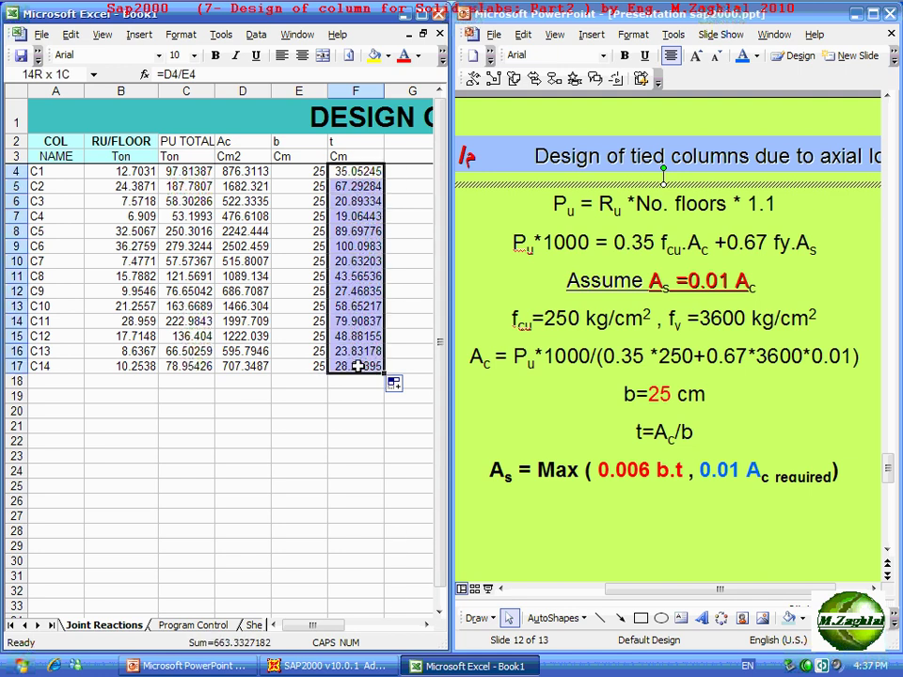
{"action": "key", "text": "Delete"}
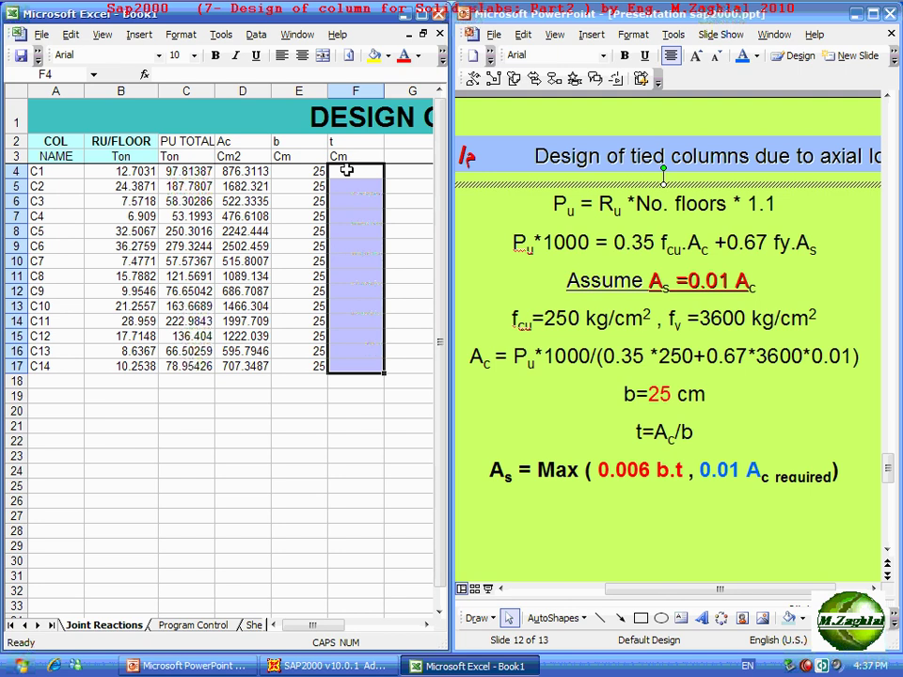
{"action": "left_click", "coordinate": [347, 170]}
{"action": "left_click", "coordinate": [350, 169]}
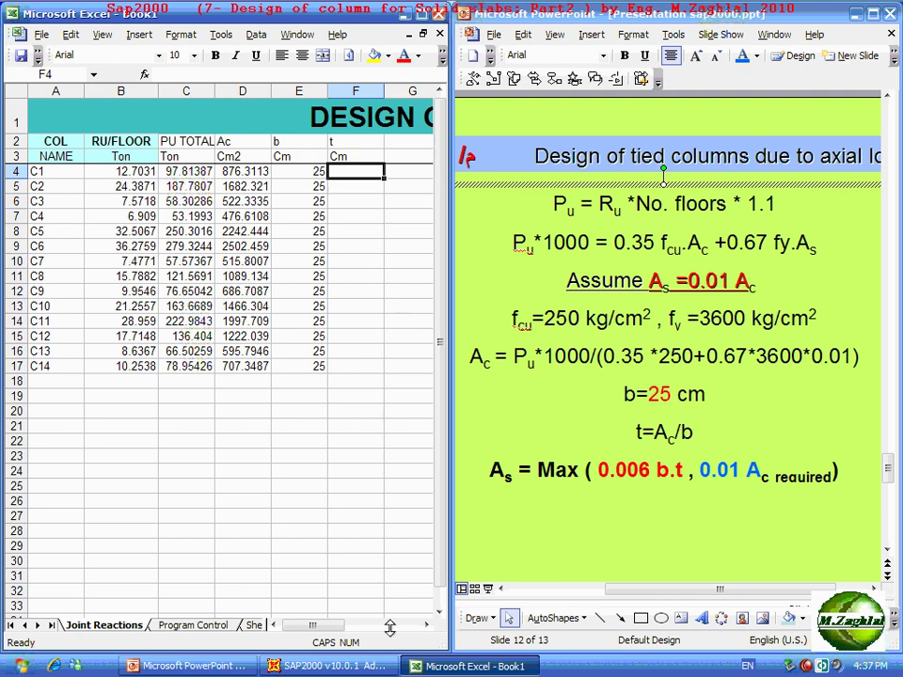
{"action": "left_click", "coordinate": [427, 626]}
{"action": "left_click", "coordinate": [427, 626]}
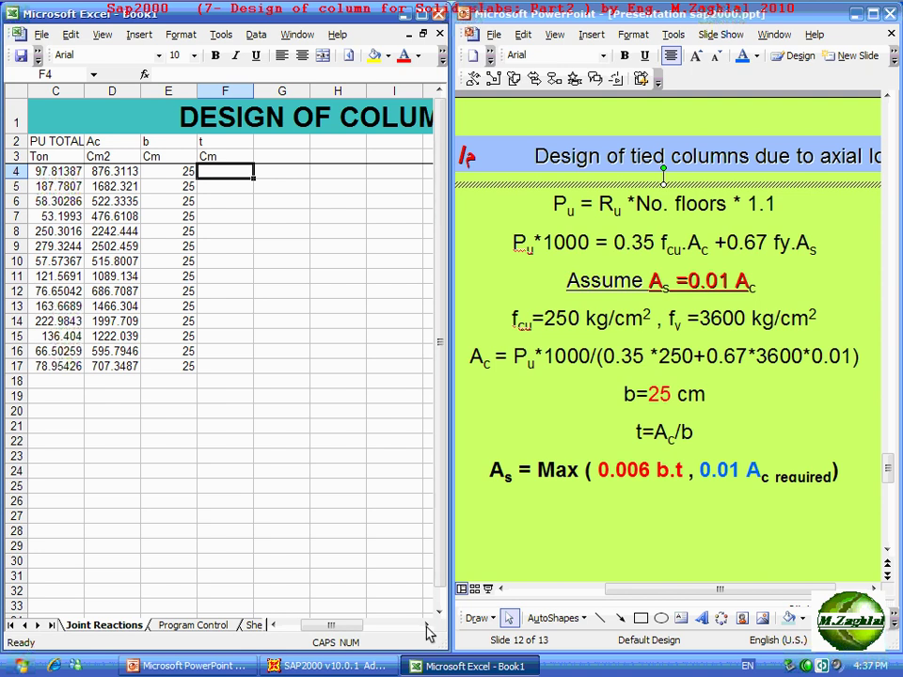
{"action": "left_click", "coordinate": [428, 628]}
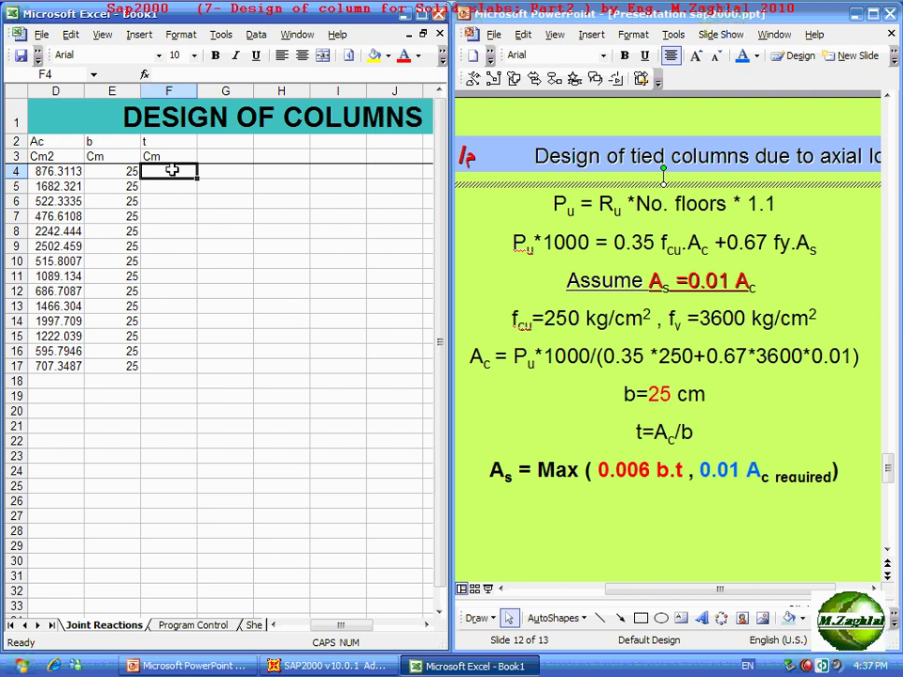
Begin the F4 formula as =MAX(40,CEILING( with a reference to the area in D4.
{"action": "type", "text": "="}
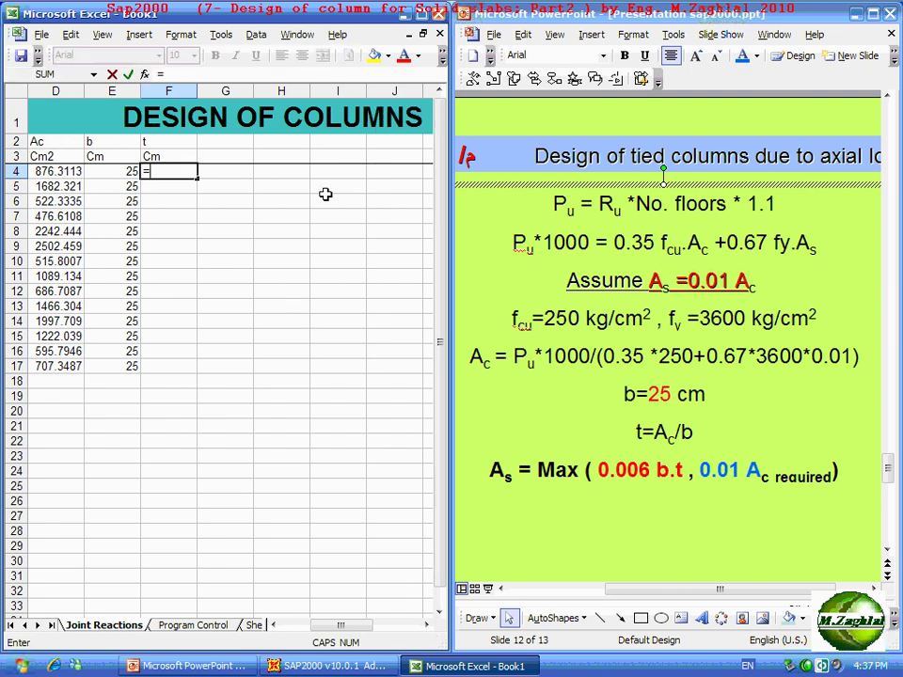
{"action": "type", "text": "MAX"}
{"action": "type", "text": "("}
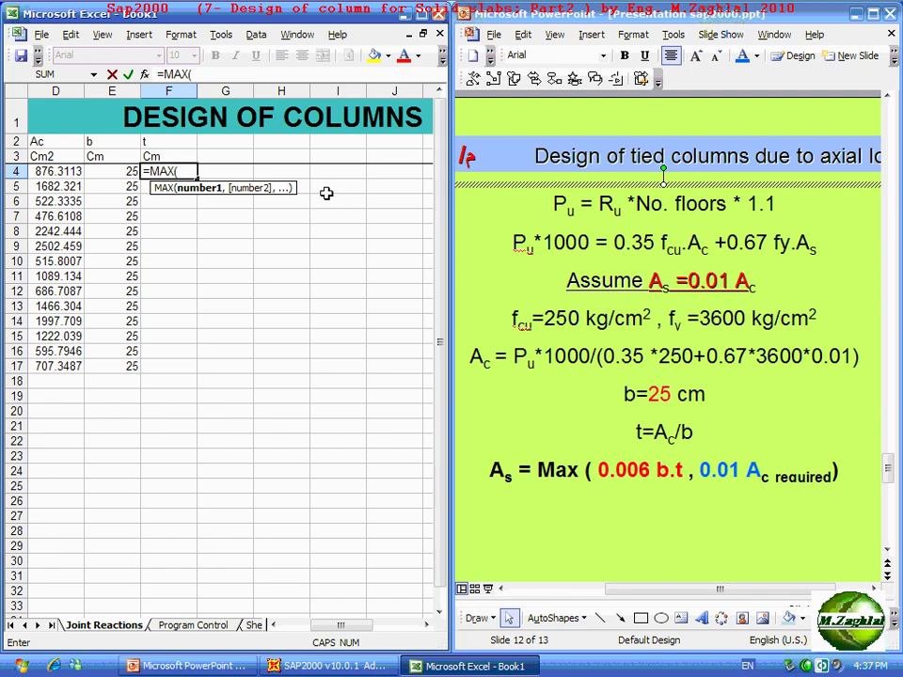
{"action": "type", "text": "4"}
{"action": "type", "text": "0"}
{"action": "type", "text": ","}
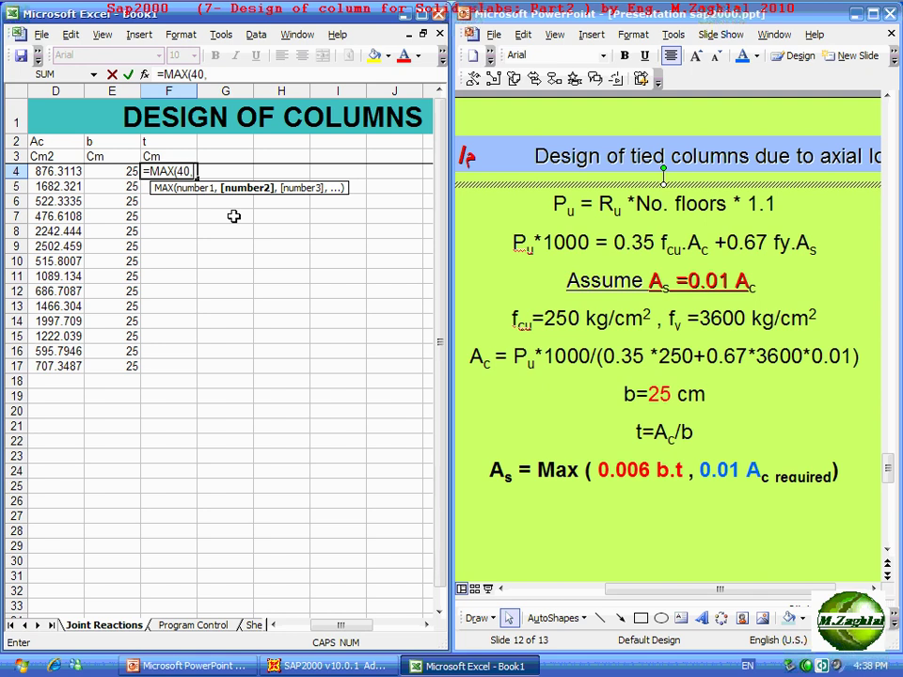
{"action": "type", "text": "CEIL"}
{"action": "type", "text": "ING"}
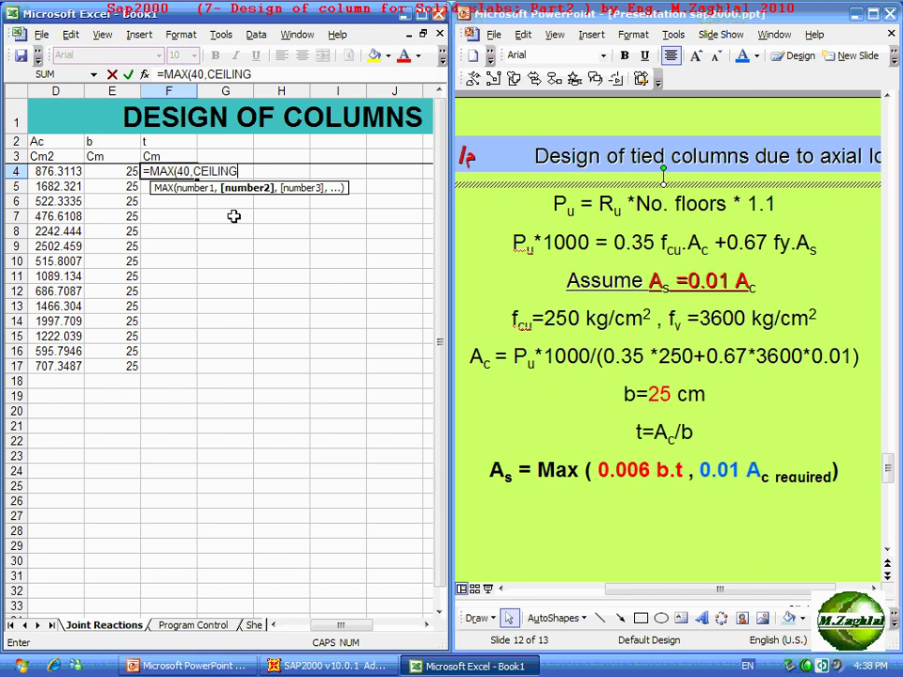
{"action": "type", "text": "("}
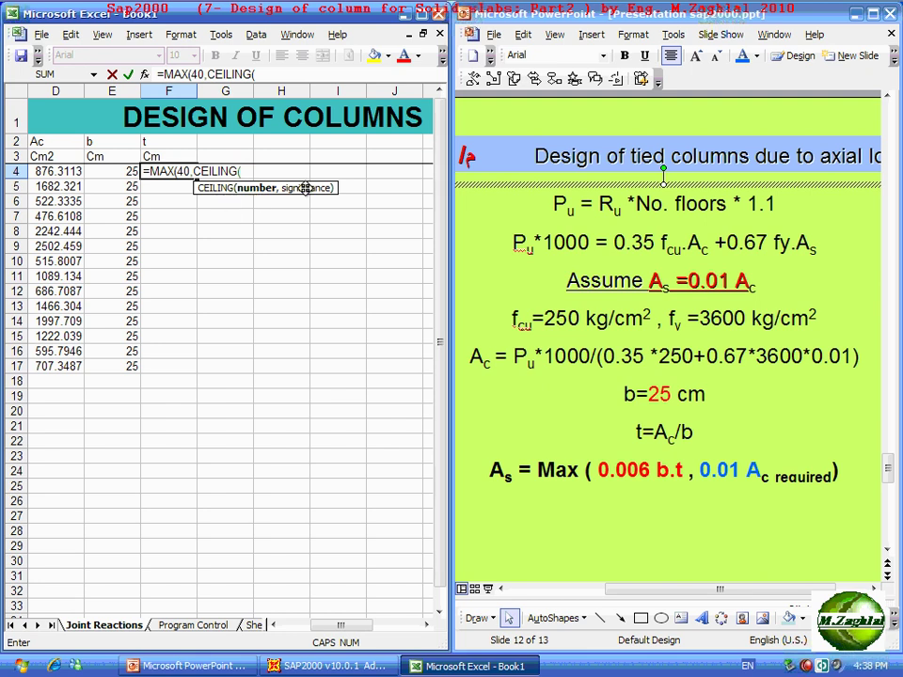
{"action": "key", "text": "F2"}
{"action": "left_click", "coordinate": [71, 172]}
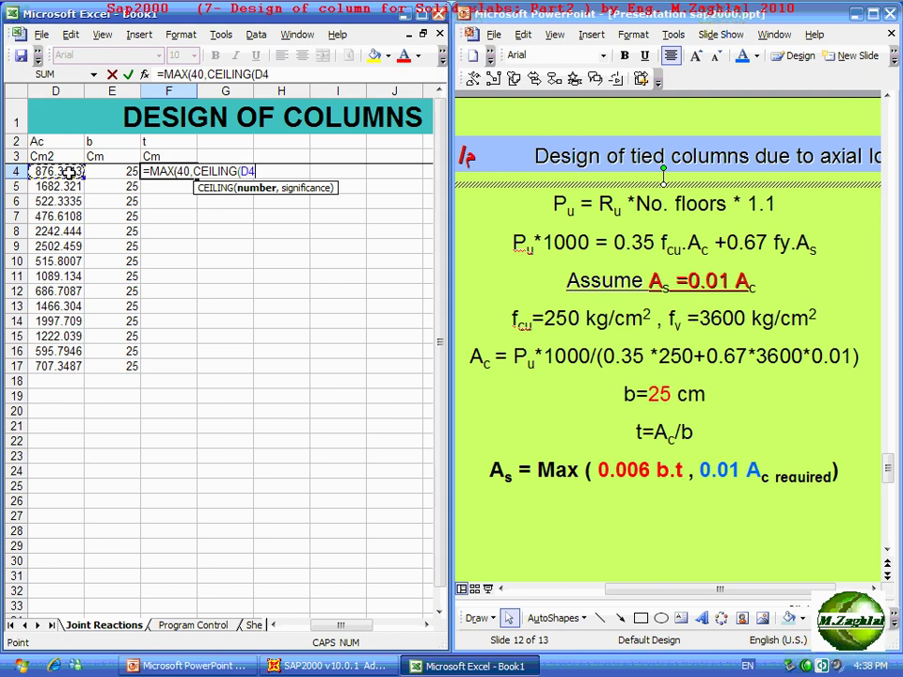
Complete F4 as =MAX(40,CEILING(D4/E4,5)), giving a t value of 40.
{"action": "type", "text": "/"}
{"action": "left_click", "coordinate": [114, 171]}
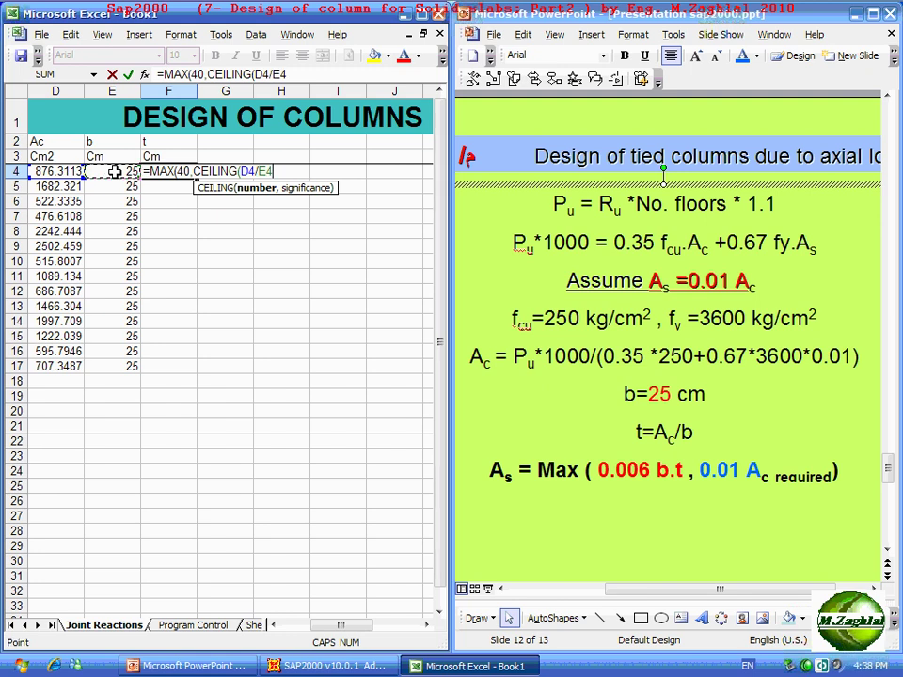
{"action": "type", "text": ","}
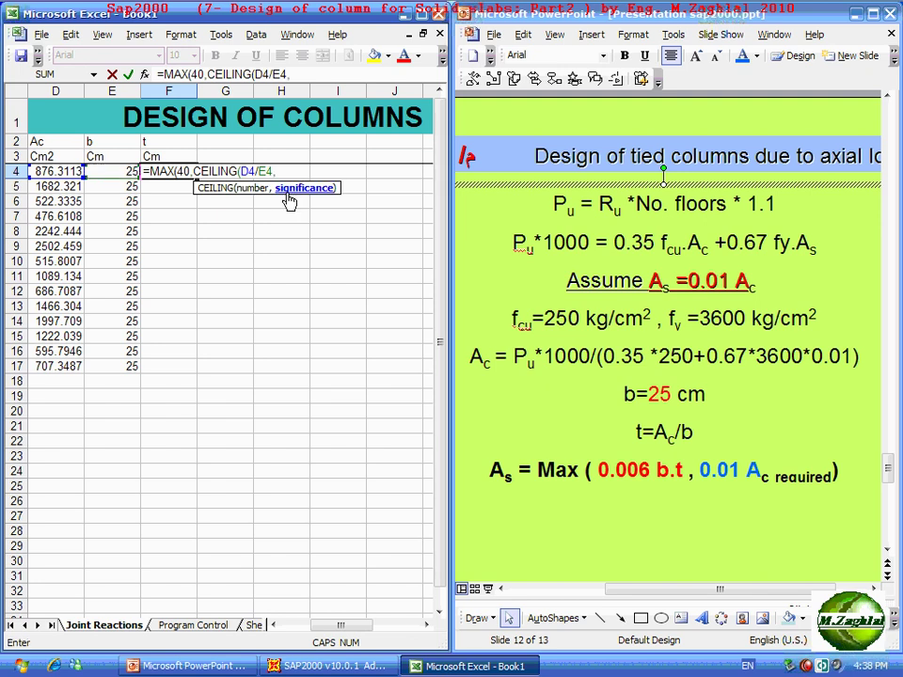
{"action": "left_click", "coordinate": [238, 171]}
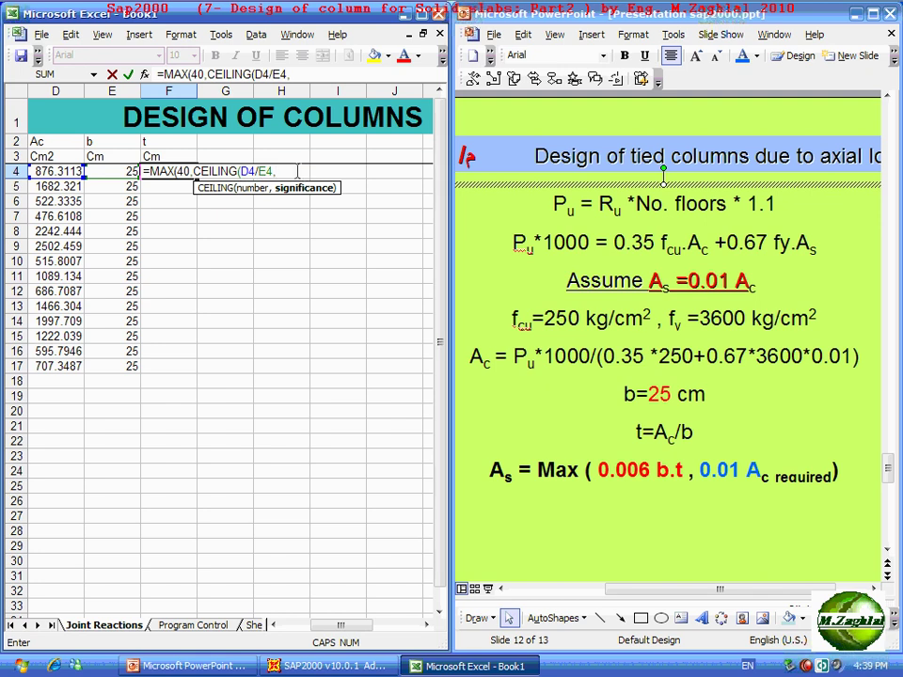
{"action": "type", "text": "5"}
{"action": "type", "text": ")"}
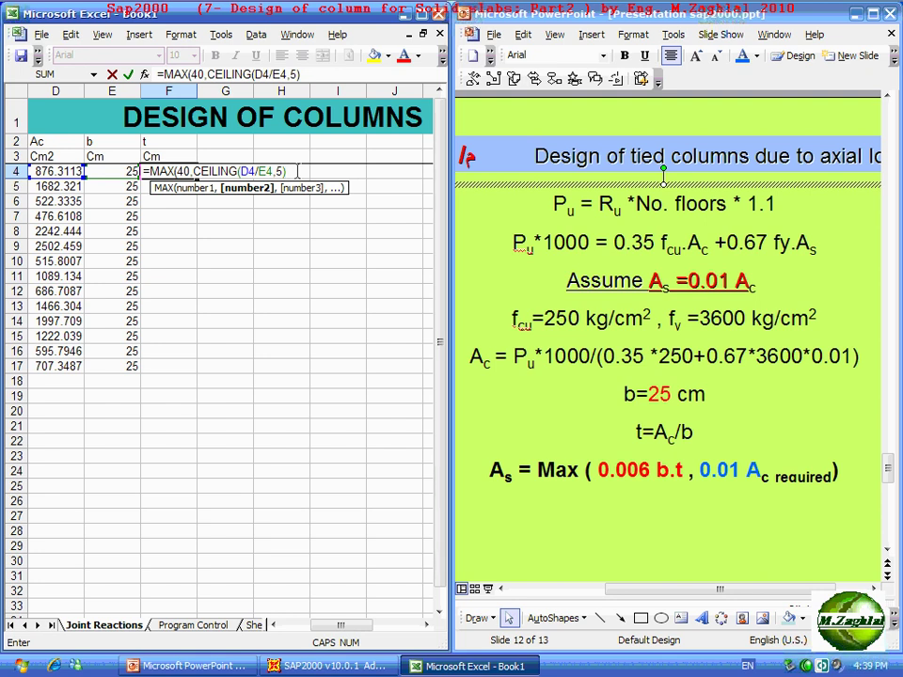
{"action": "type", "text": ")"}
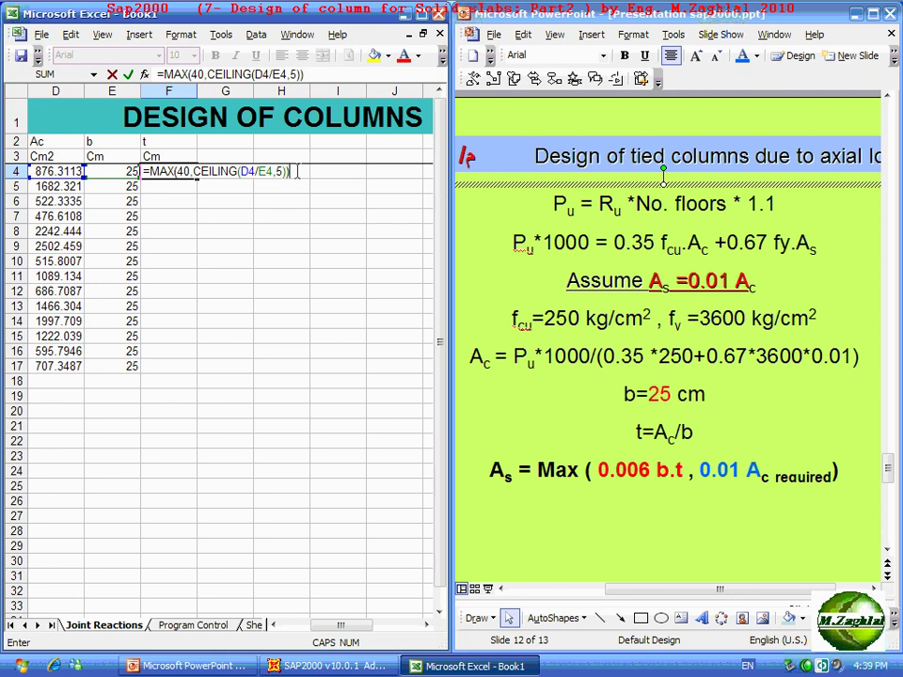
{"action": "key", "text": "Return"}
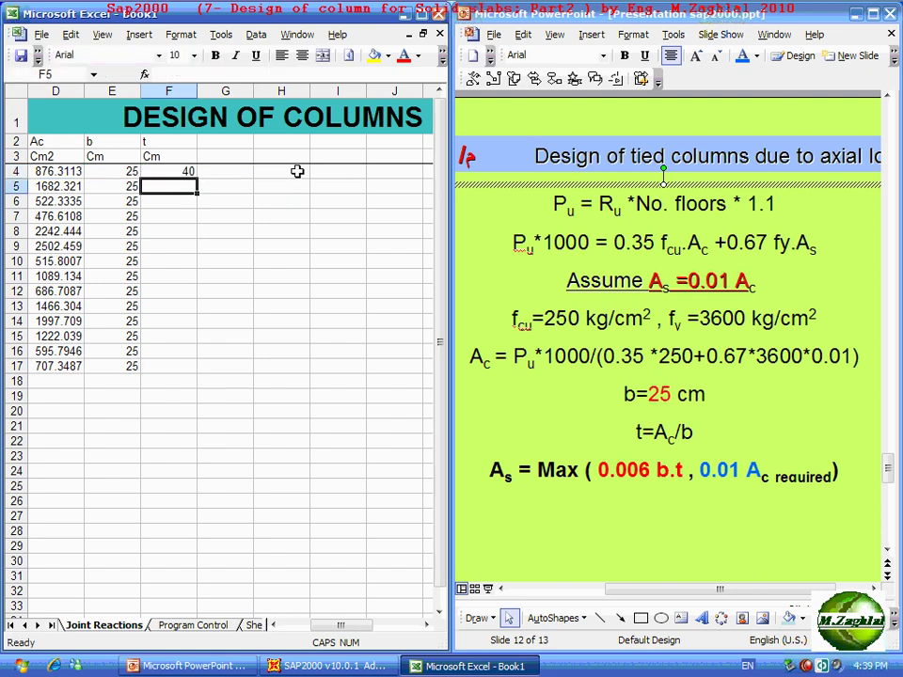
Fill the F4 t formula down to F17 and check the copied formula in F7.
{"action": "left_click", "coordinate": [185, 171]}
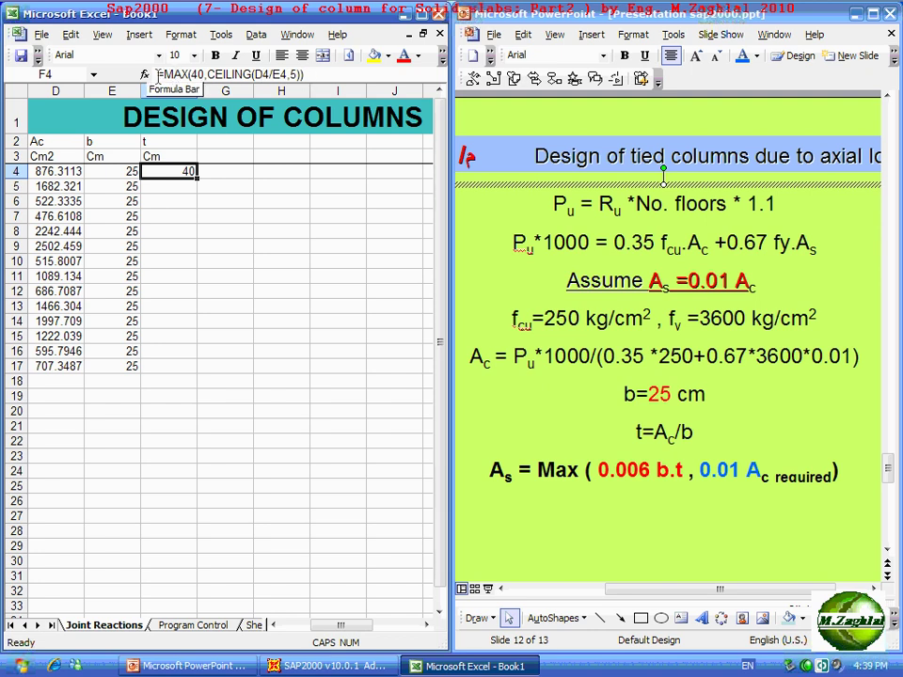
{"action": "double_click", "coordinate": [198, 179]}
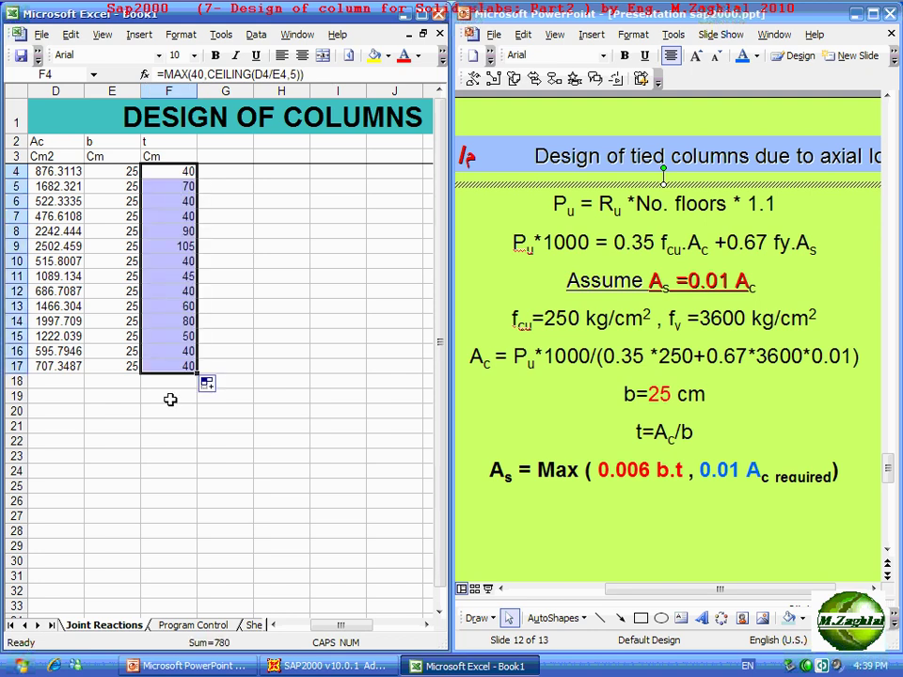
{"action": "left_click", "coordinate": [233, 323]}
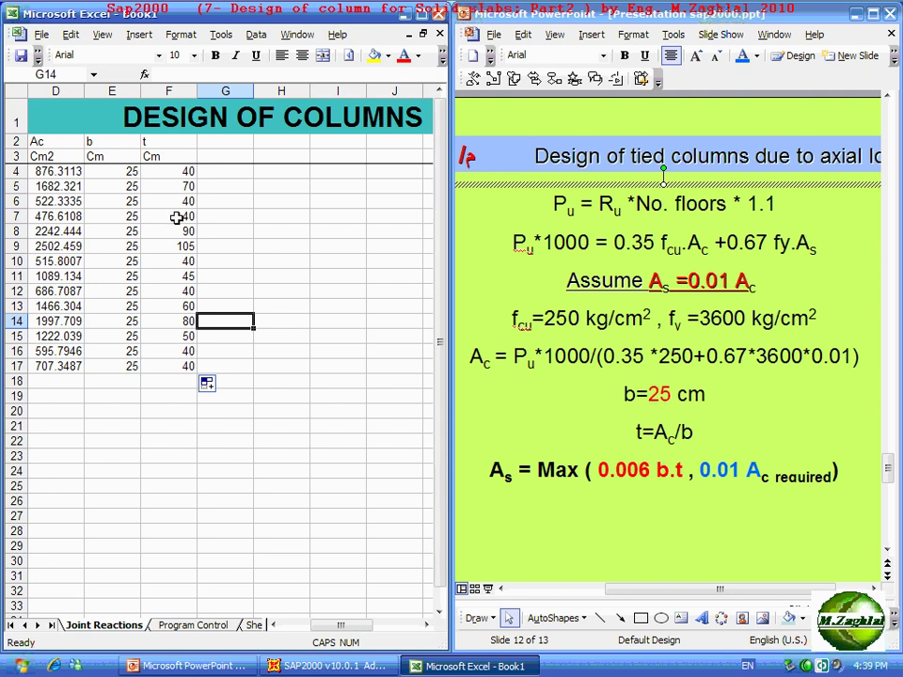
{"action": "left_click", "coordinate": [176, 217]}
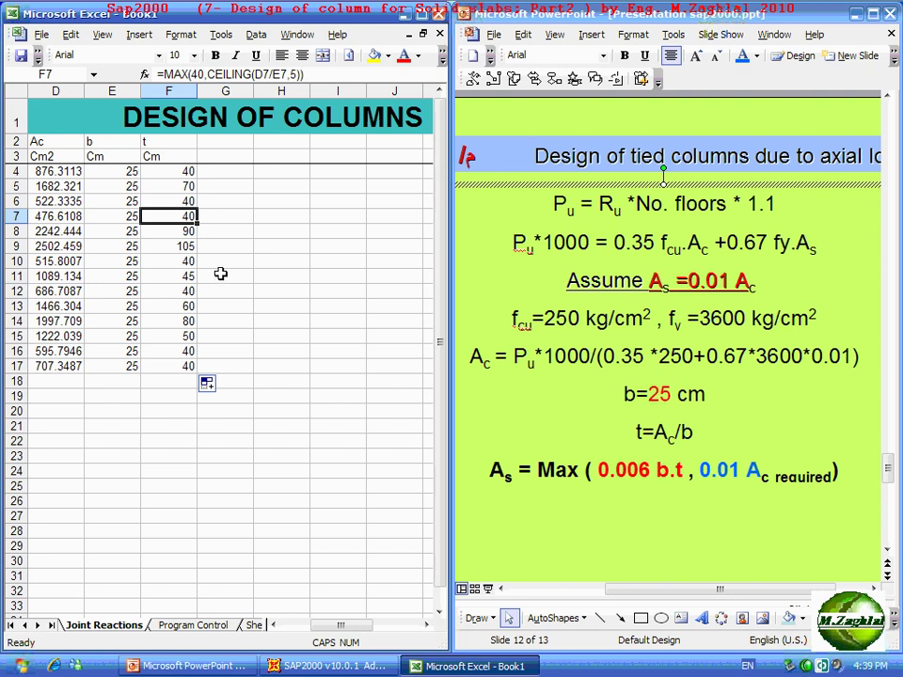
{"action": "left_click", "coordinate": [318, 276]}
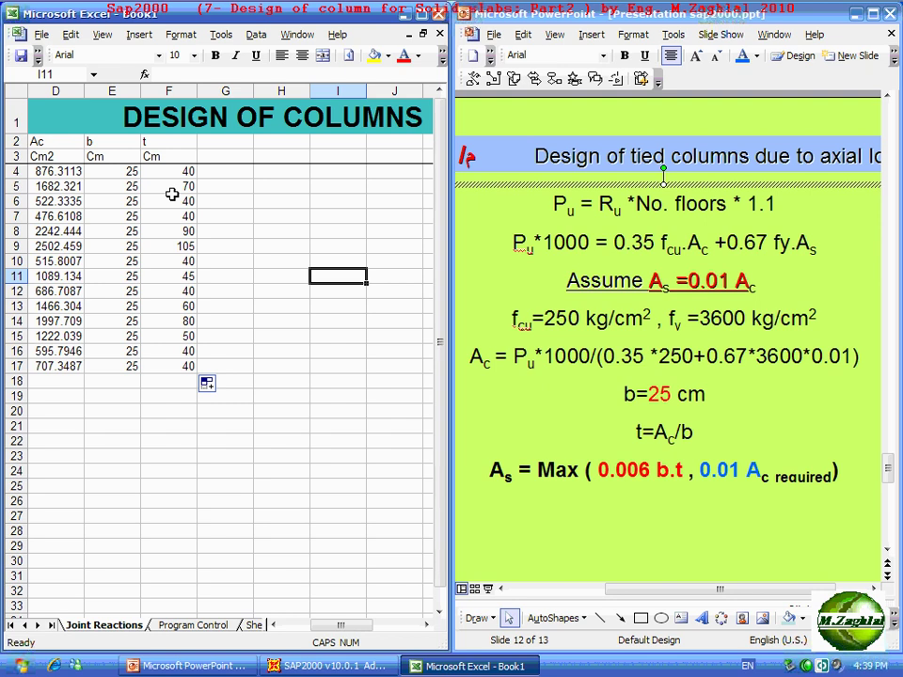
{"action": "left_click", "coordinate": [207, 142]}
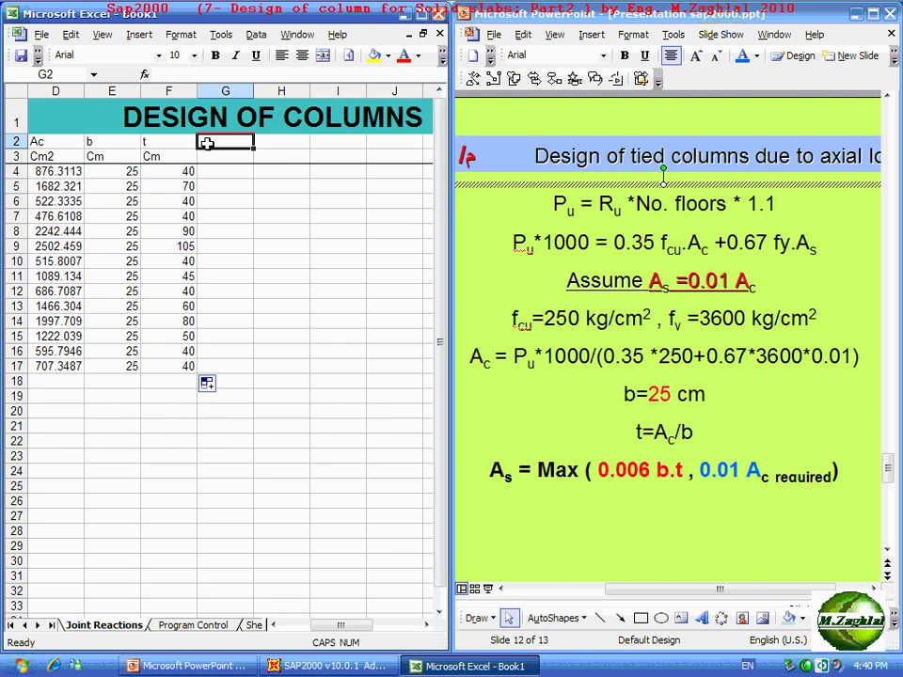
Label column G with the heading As in G2 and the unit Cm2 in G3.
{"action": "type", "text": "AS"}
{"action": "key", "text": "BackSpace"}
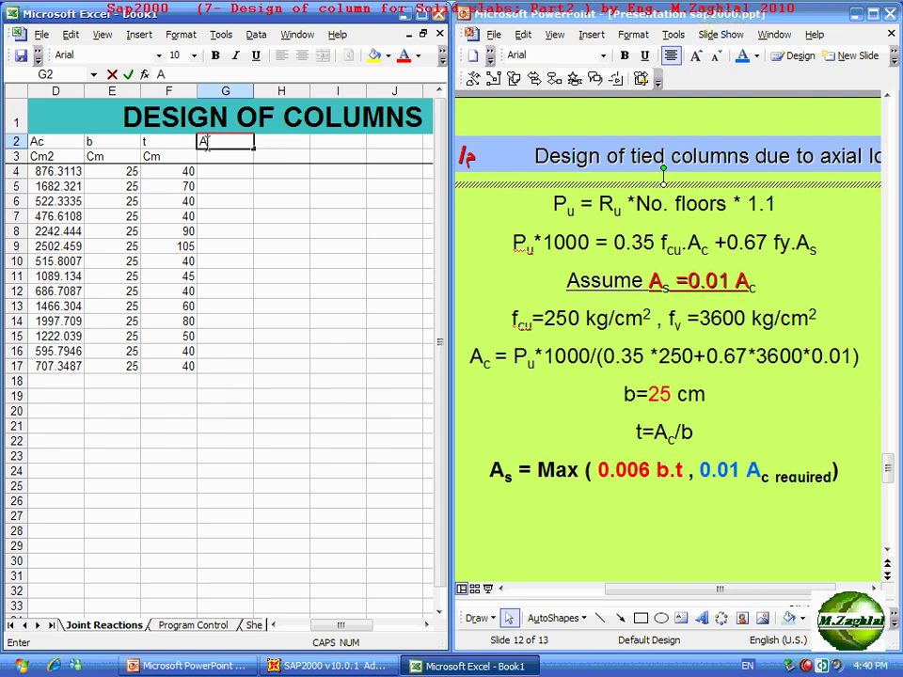
{"action": "type", "text": "s"}
{"action": "left_click", "coordinate": [228, 157]}
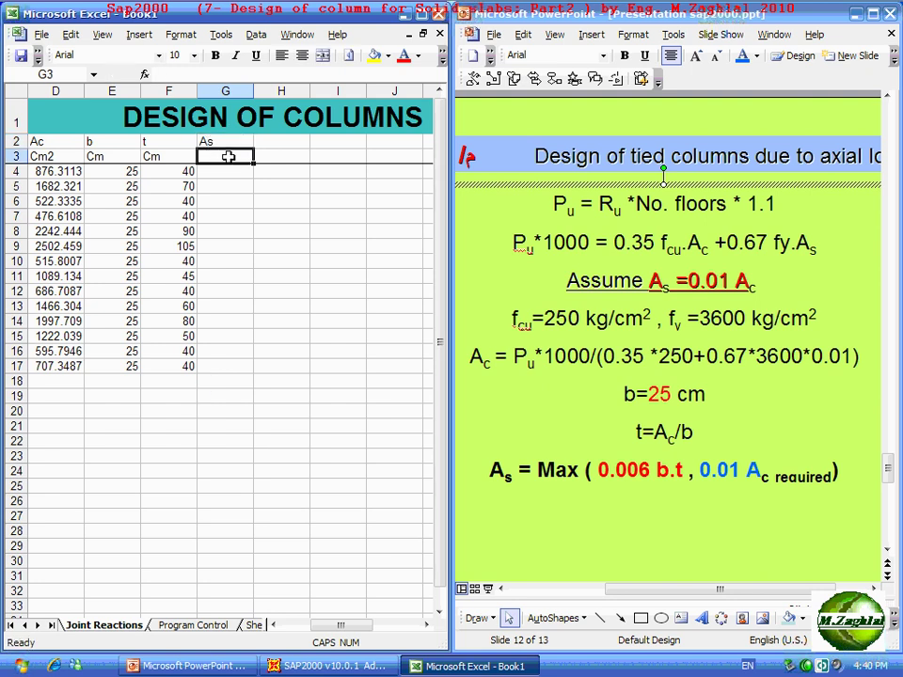
{"action": "type", "text": "Cm"}
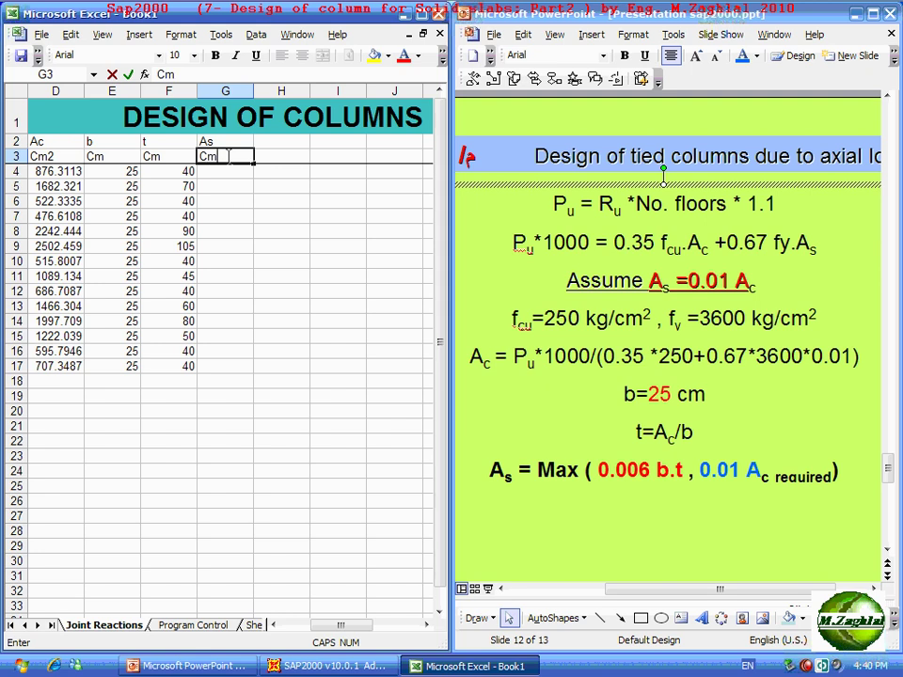
{"action": "type", "text": "2"}
{"action": "left_click", "coordinate": [225, 169]}
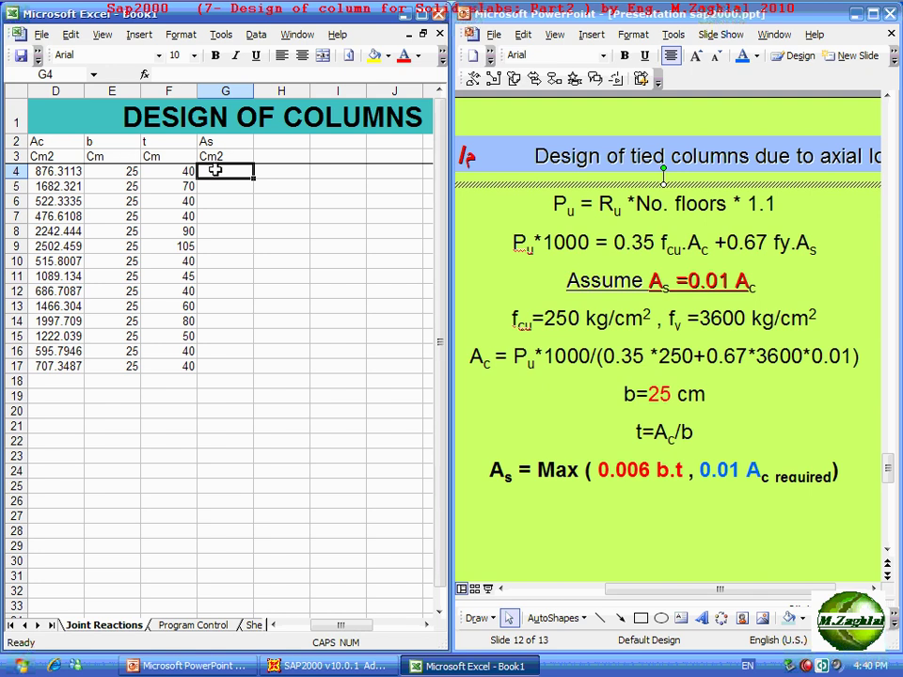
Enter =MAX(0.01*D4,0.006*E4*F4) in G4, giving an As of 8.763113.
{"action": "type", "text": "=M"}
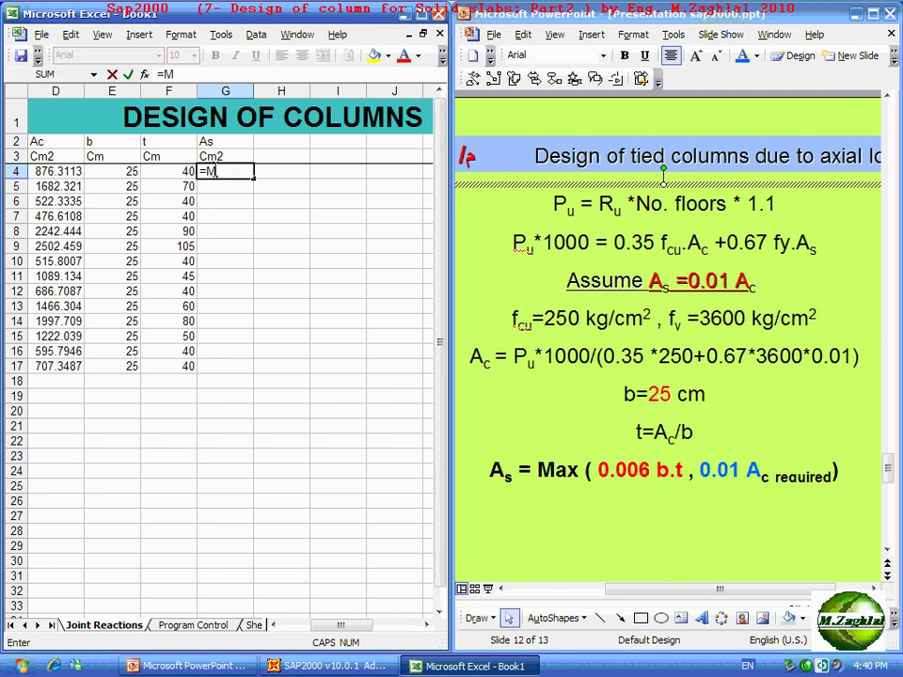
{"action": "type", "text": "AX"}
{"action": "type", "text": "("}
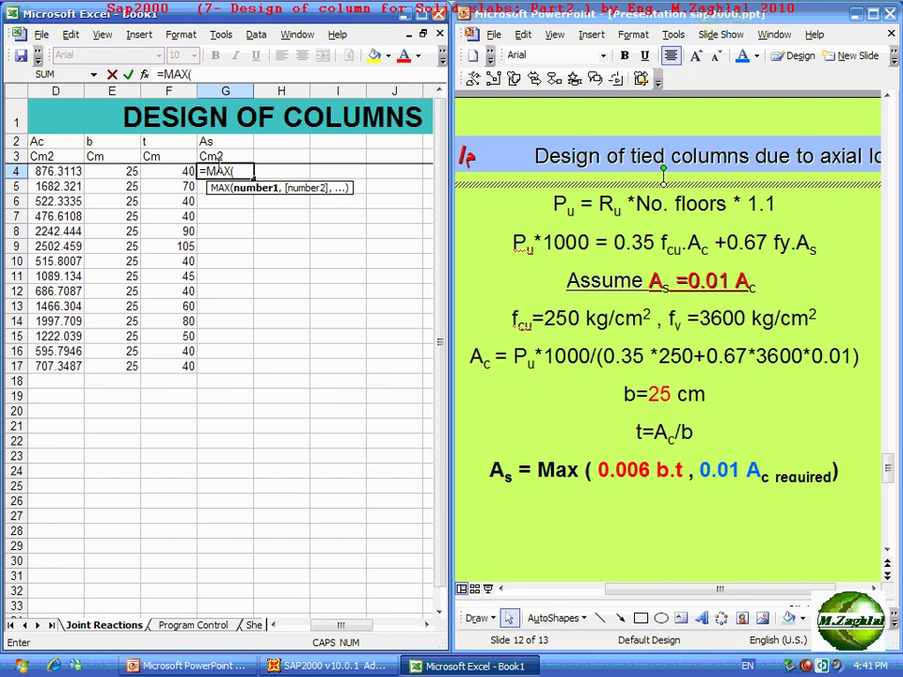
{"action": "type", "text": "0."}
{"action": "type", "text": "01*"}
{"action": "left_click", "coordinate": [58, 170]}
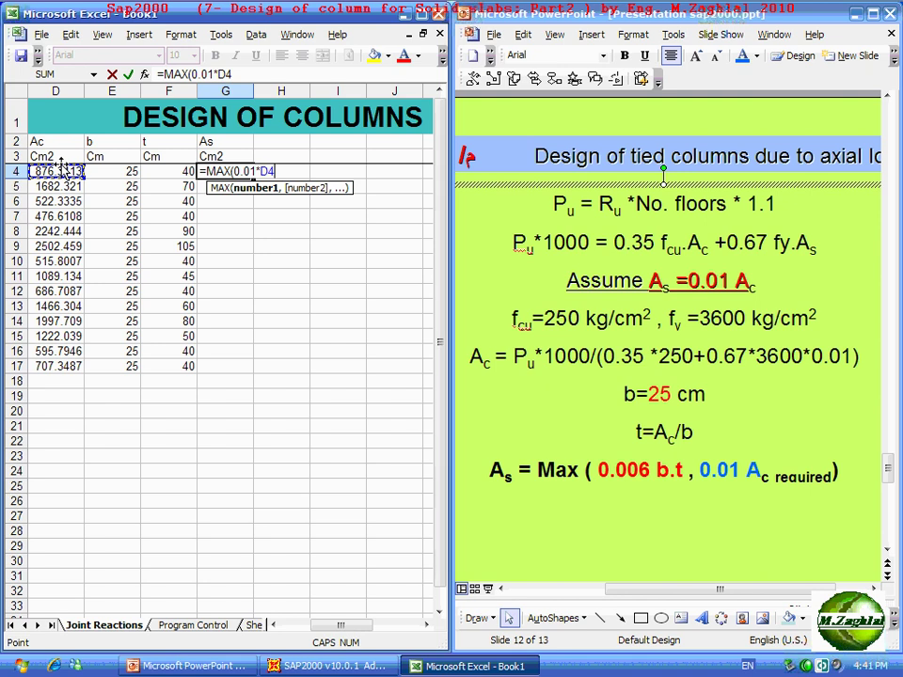
{"action": "type", "text": ","}
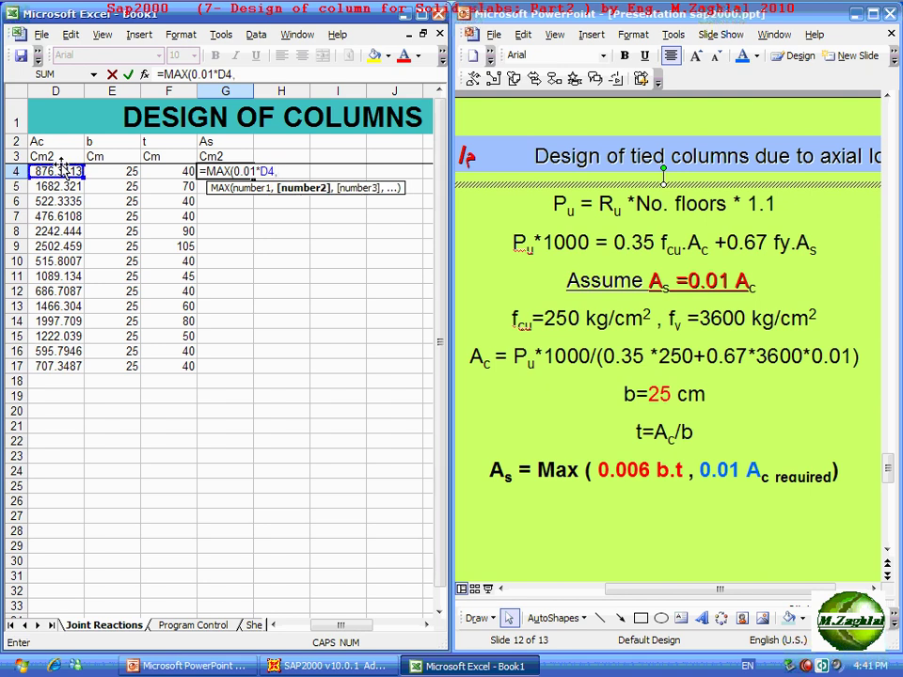
{"action": "type", "text": "0."}
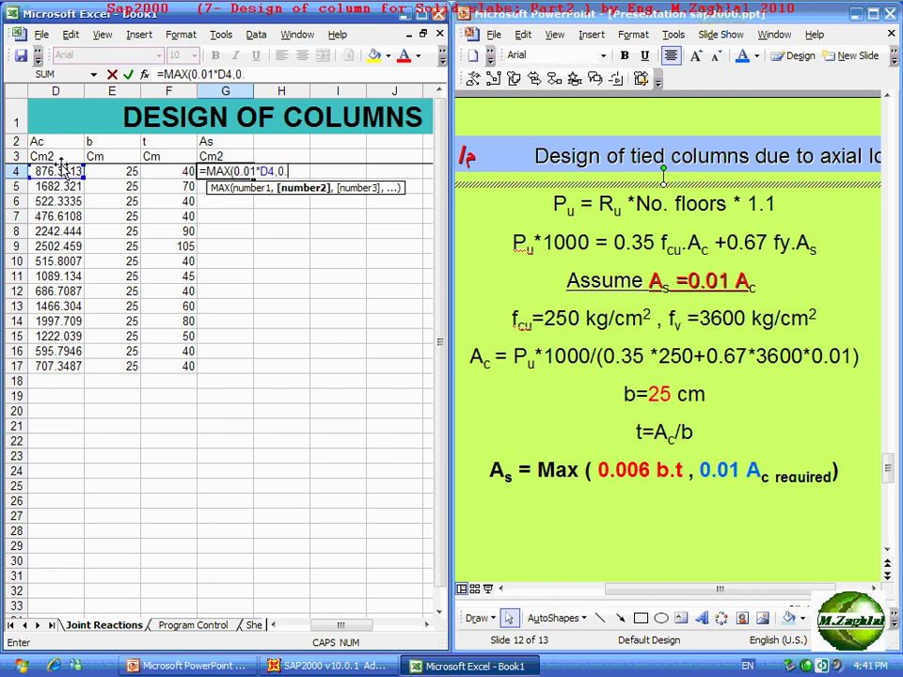
{"action": "type", "text": "06"}
{"action": "key", "text": "BackSpace"}
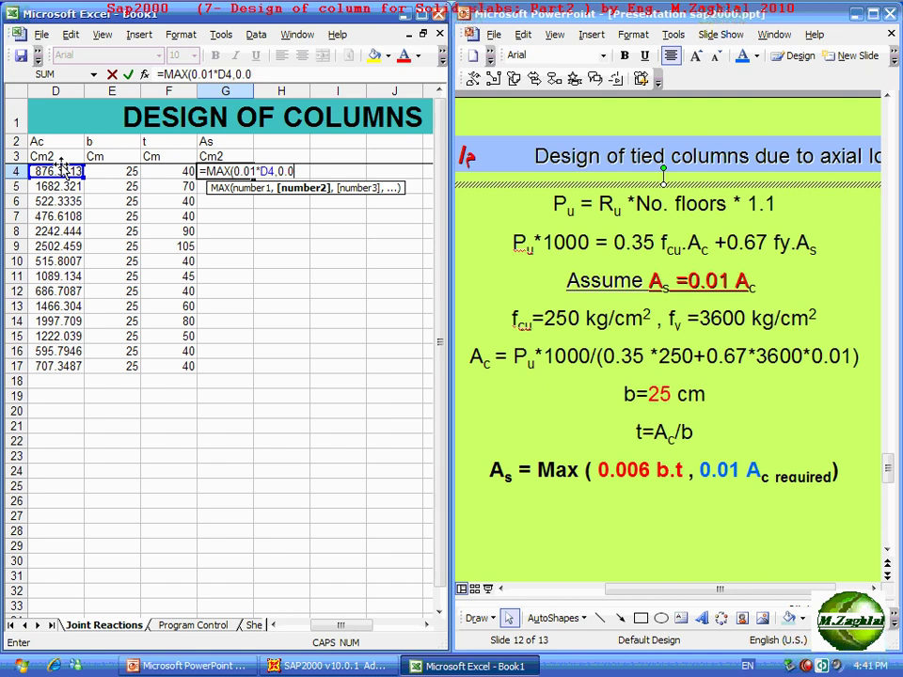
{"action": "type", "text": "06*"}
{"action": "left_click", "coordinate": [123, 172]}
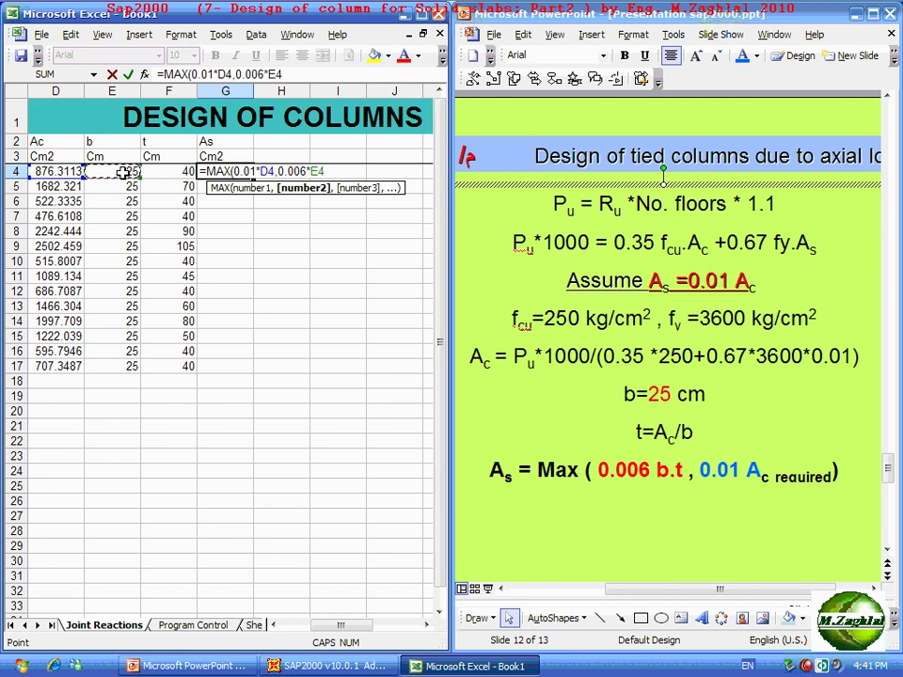
{"action": "type", "text": "*"}
{"action": "left_click", "coordinate": [166, 171]}
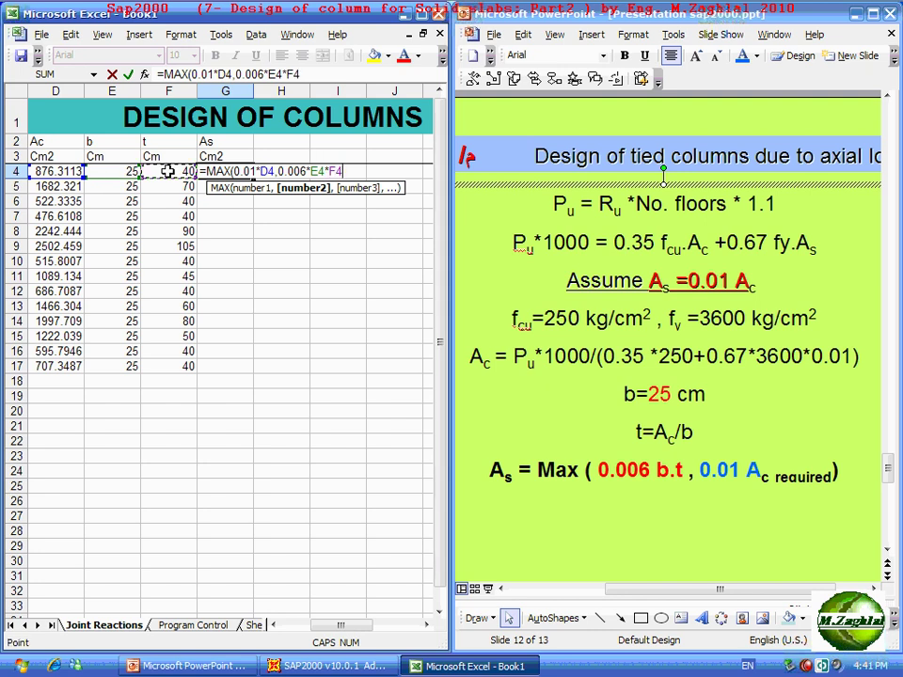
{"action": "type", "text": ")"}
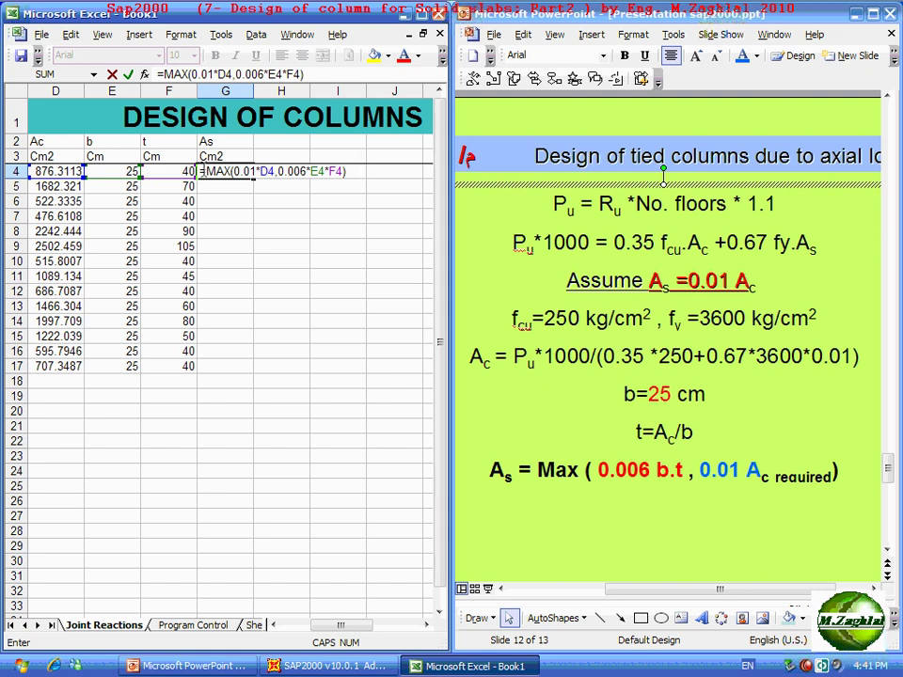
{"action": "key", "text": "Return"}
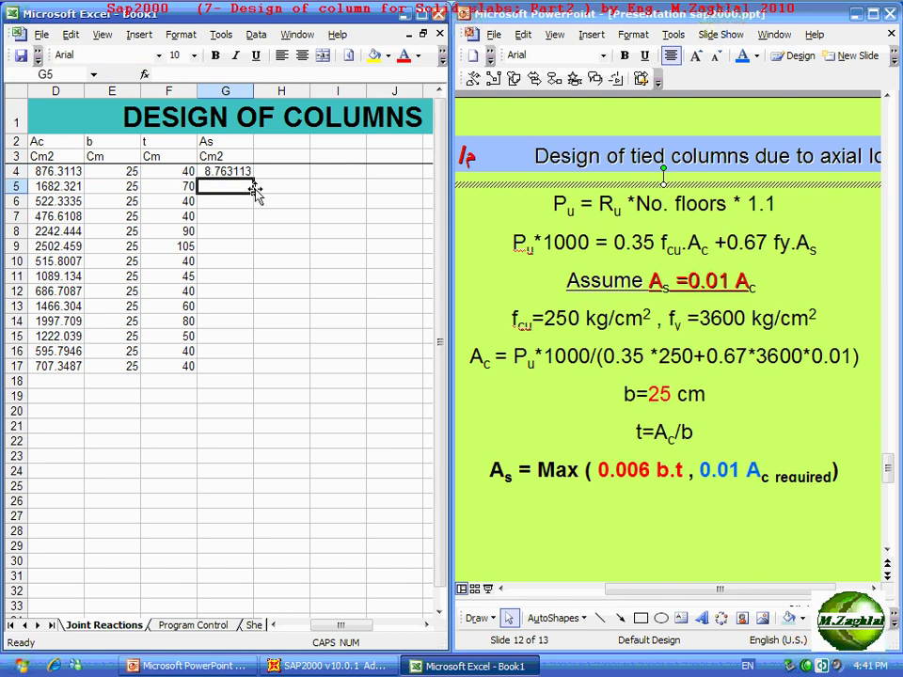
Copy the G4 As formula down through G17, giving values from 6 to 25.02459.
{"action": "left_click", "coordinate": [251, 175]}
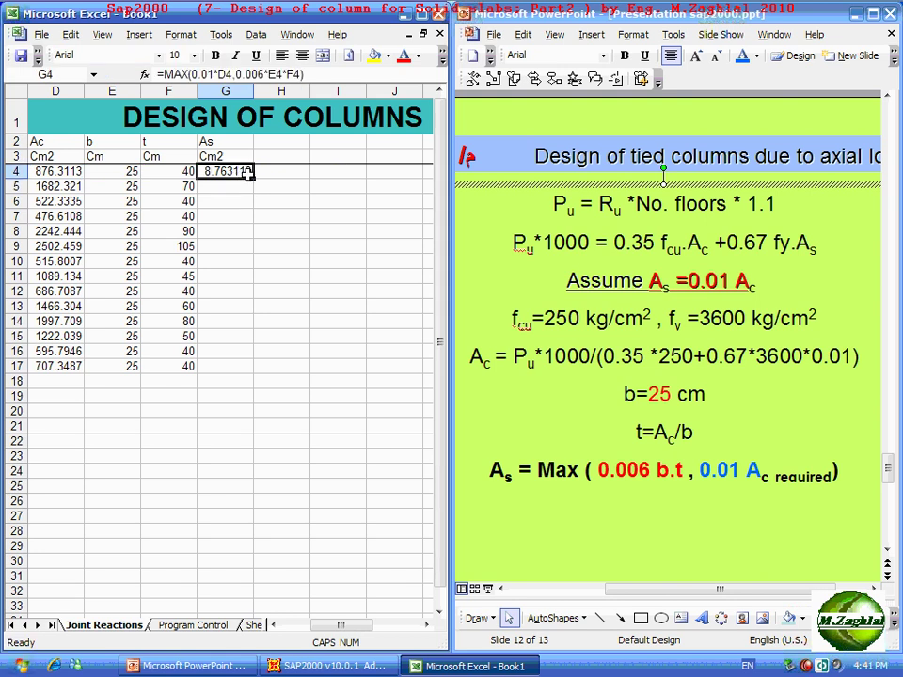
{"action": "double_click", "coordinate": [252, 176]}
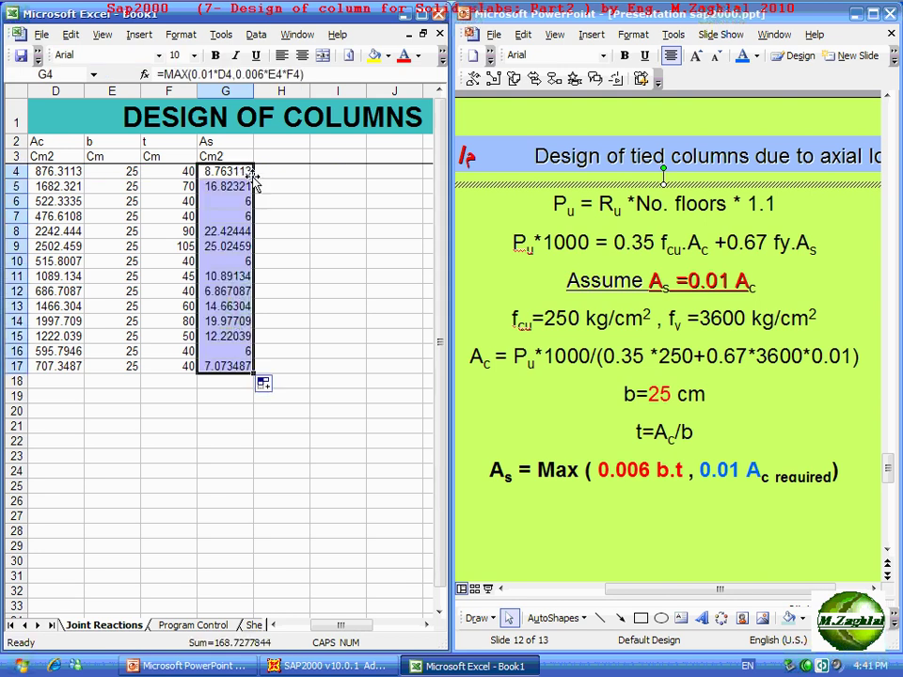
{"action": "left_click", "coordinate": [273, 300]}
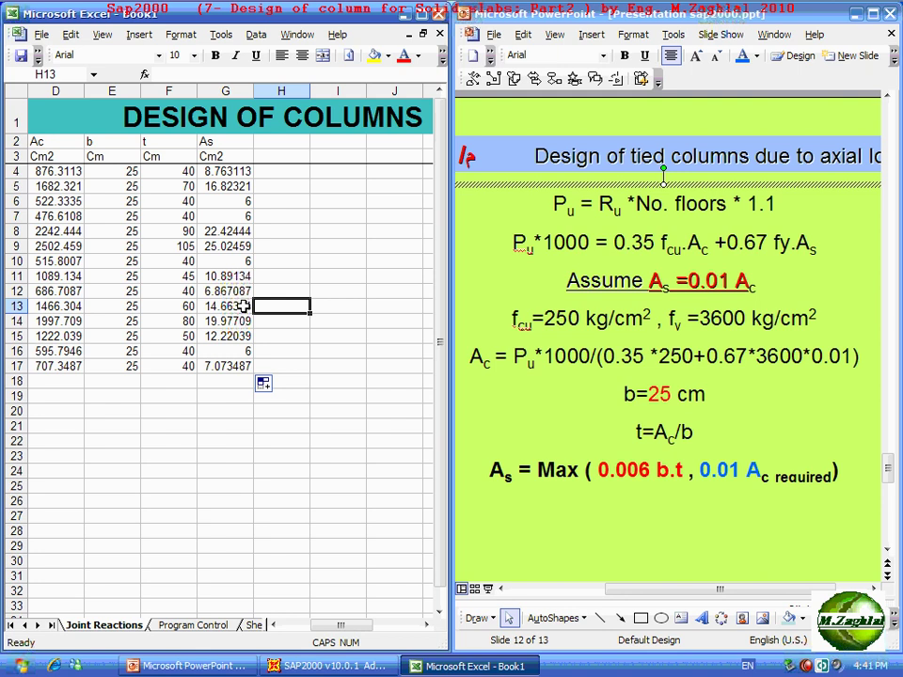
{"action": "left_click", "coordinate": [285, 141]}
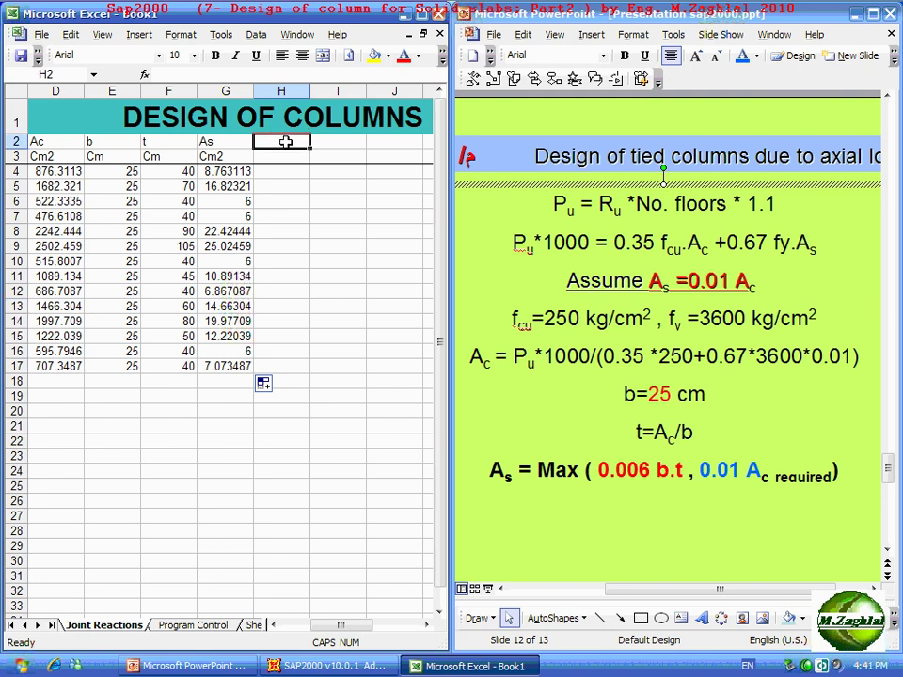
{"action": "left_click", "coordinate": [139, 34]}
Insert the Ø symbol from the Symbol dialog's recently used symbols into H2.
{"action": "left_click", "coordinate": [188, 135]}
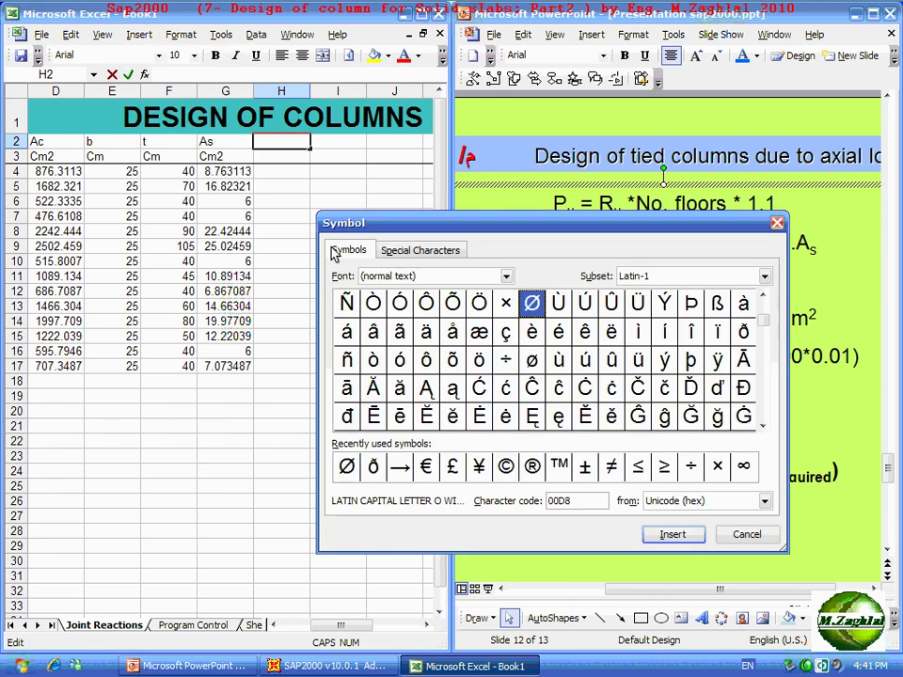
{"action": "left_click_drag", "start_coordinate": [555, 238], "coordinate": [449, 176]}
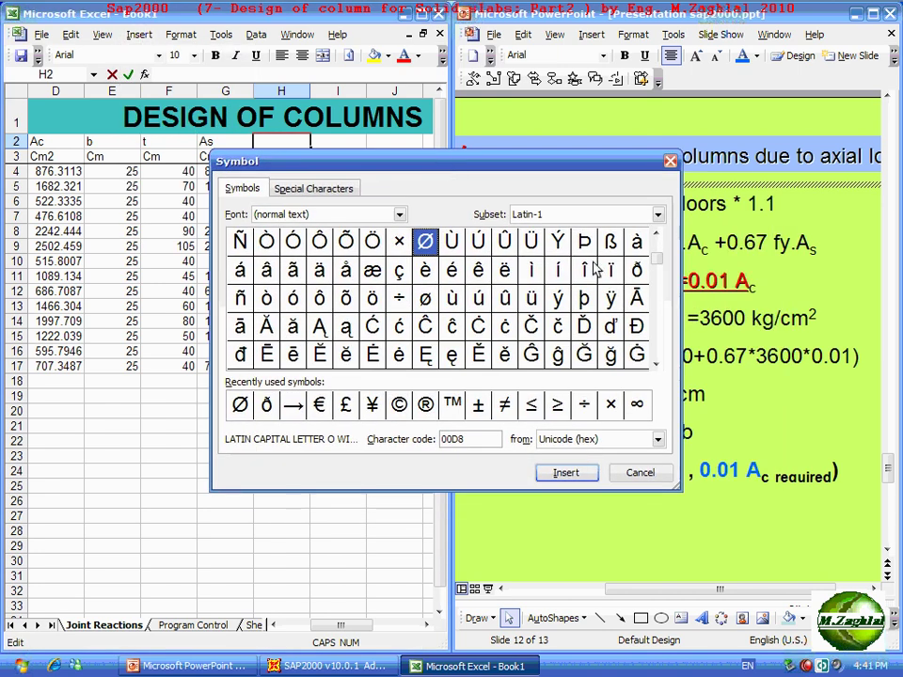
{"action": "left_click", "coordinate": [242, 405]}
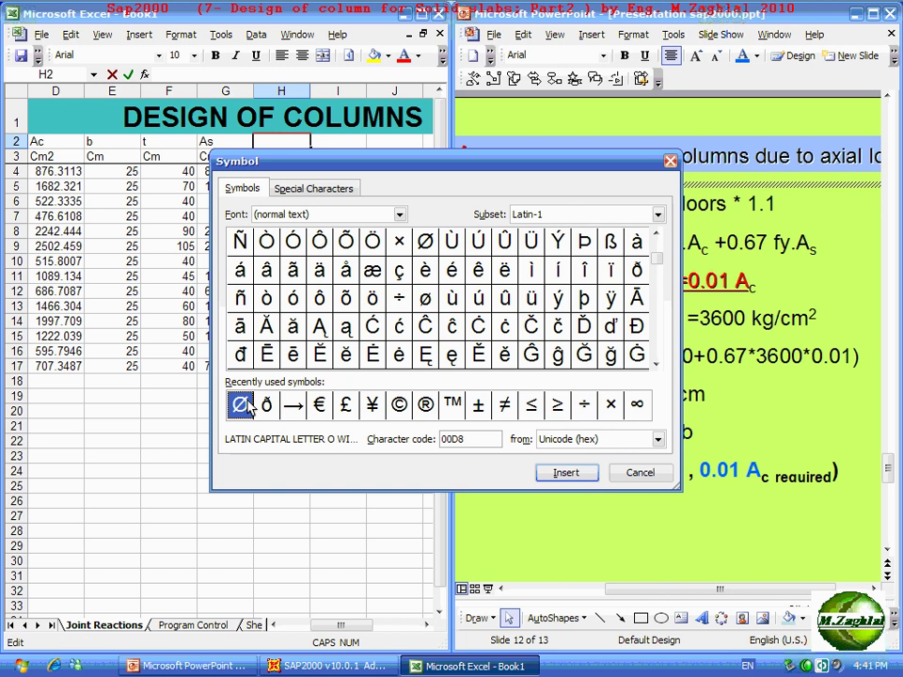
{"action": "double_click", "coordinate": [244, 403]}
{"action": "left_click", "coordinate": [640, 473]}
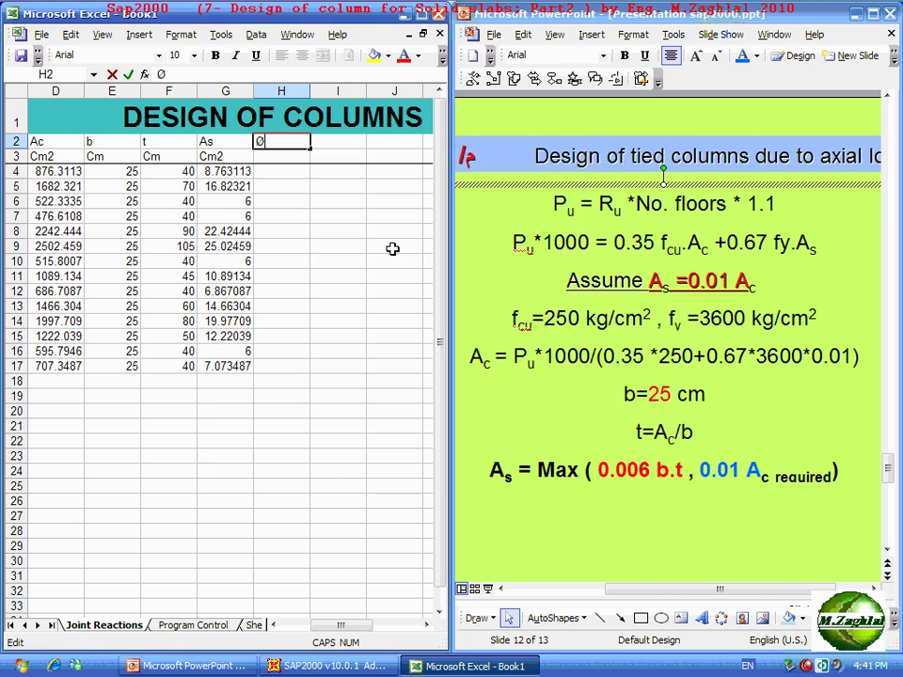
{"action": "left_click", "coordinate": [282, 158]}
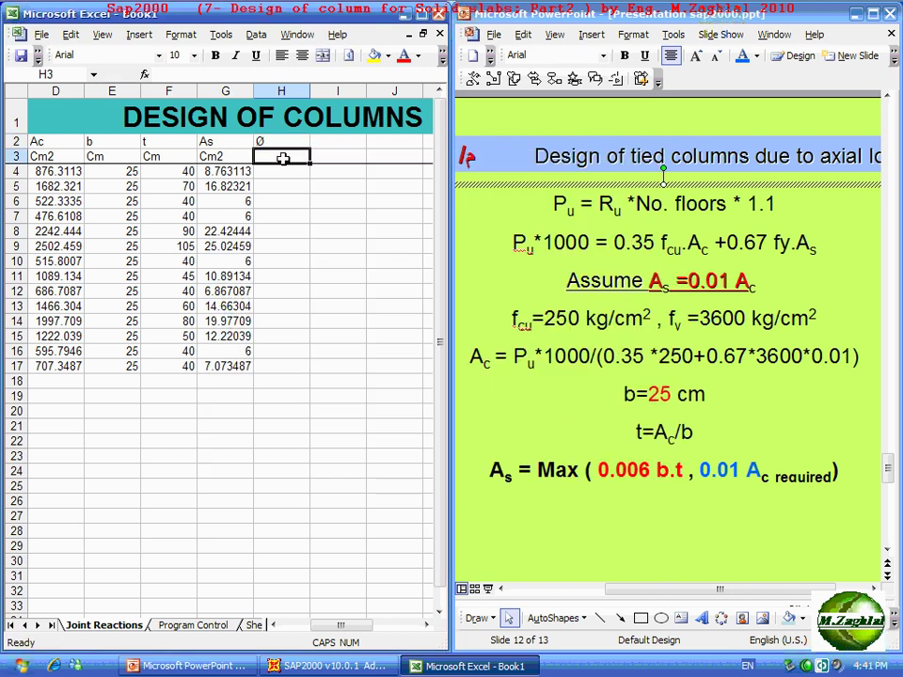
Enter the unit mm in H3 and fill the bar diameter 16 down H4:H17.
{"action": "type", "text": "M"}
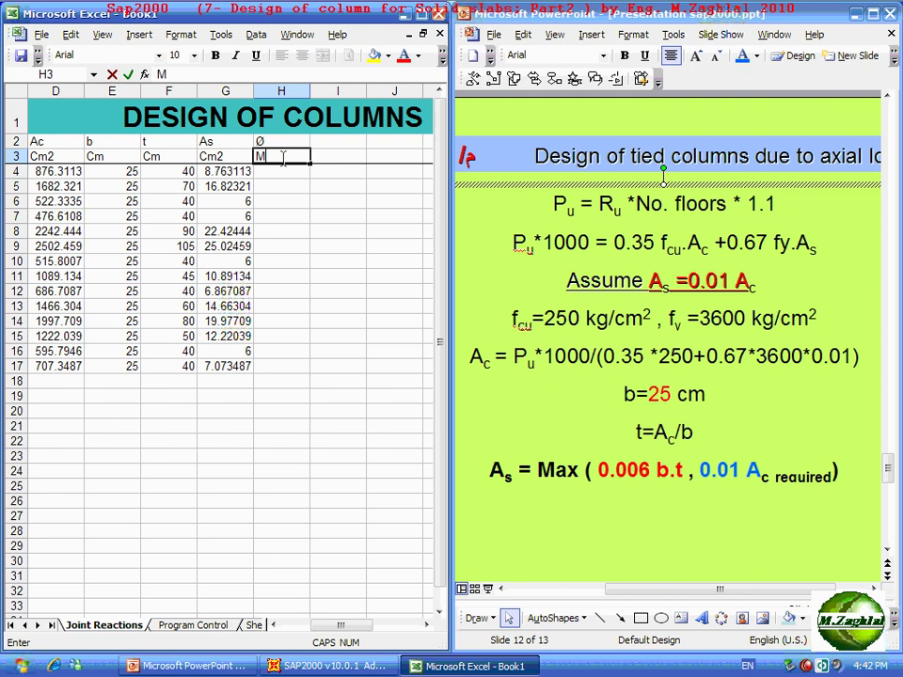
{"action": "key", "text": "BackSpace"}
{"action": "type", "text": "mm"}
{"action": "left_click", "coordinate": [286, 174]}
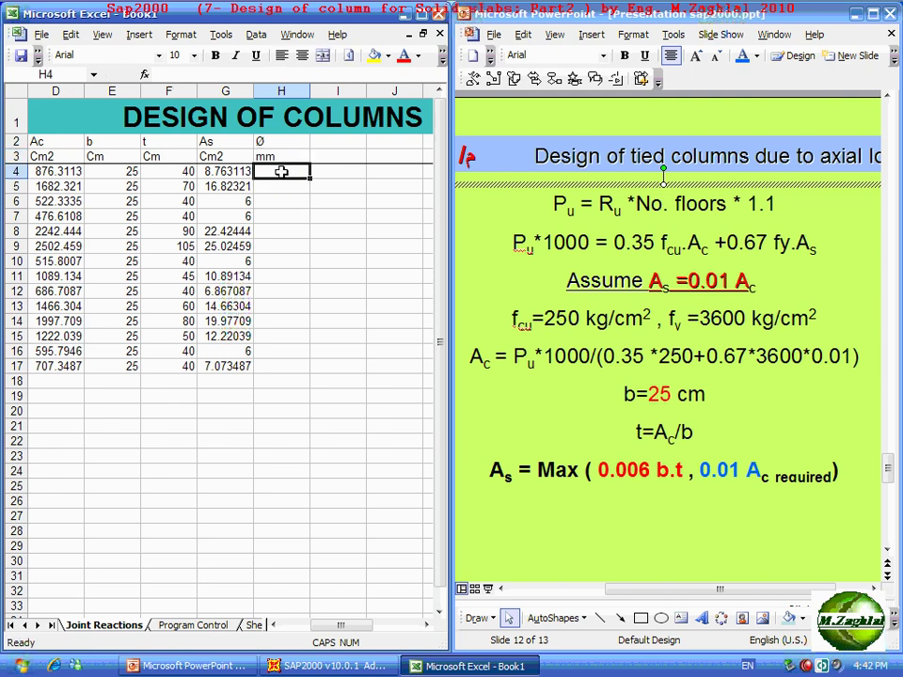
{"action": "type", "text": "16"}
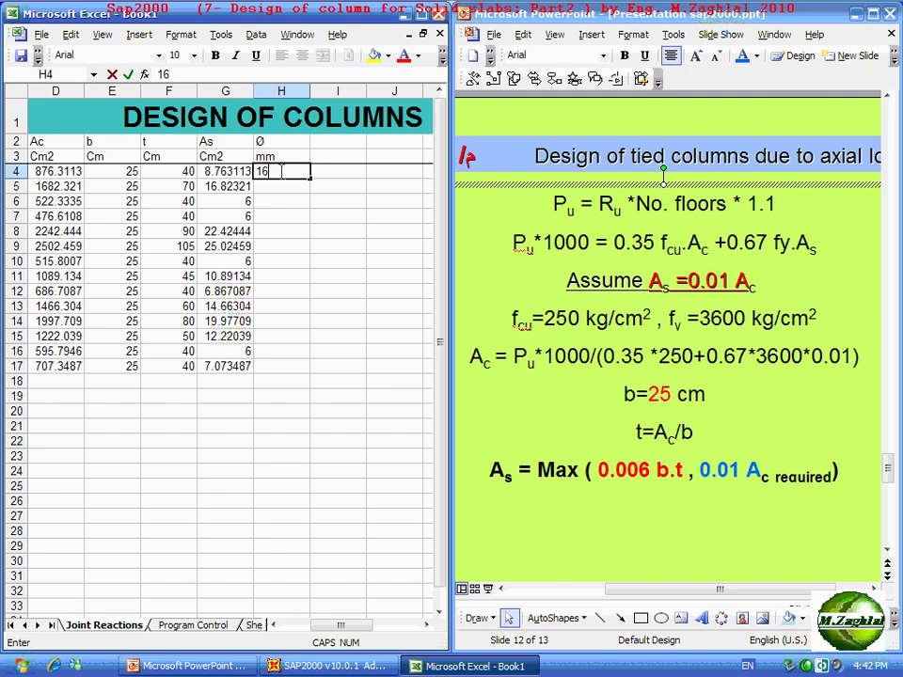
{"action": "key", "text": "Return"}
{"action": "left_click", "coordinate": [281, 172]}
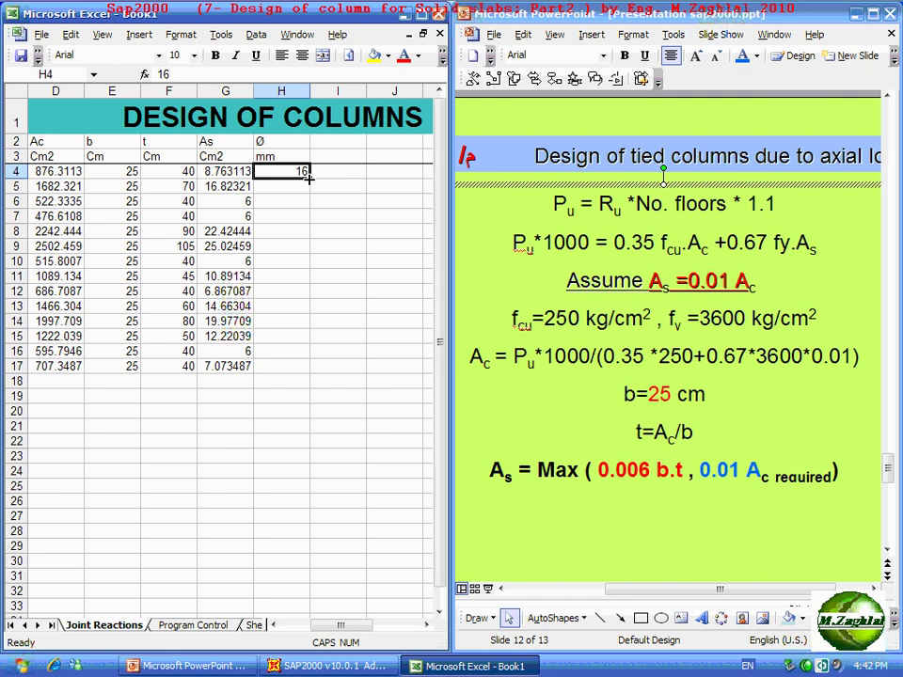
{"action": "double_click", "coordinate": [309, 179]}
{"action": "left_click", "coordinate": [262, 395]}
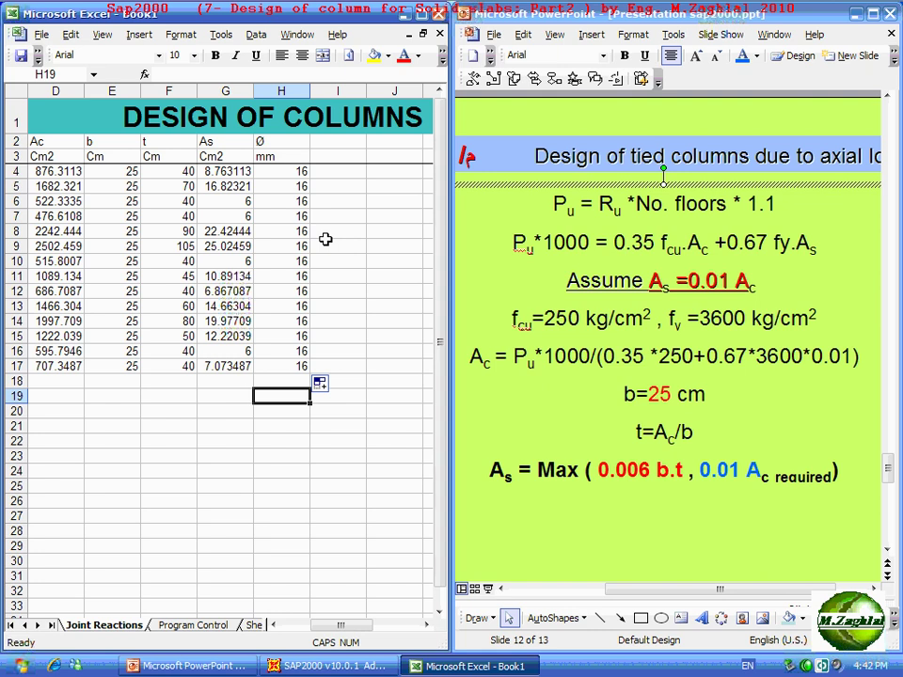
{"action": "left_click", "coordinate": [331, 139]}
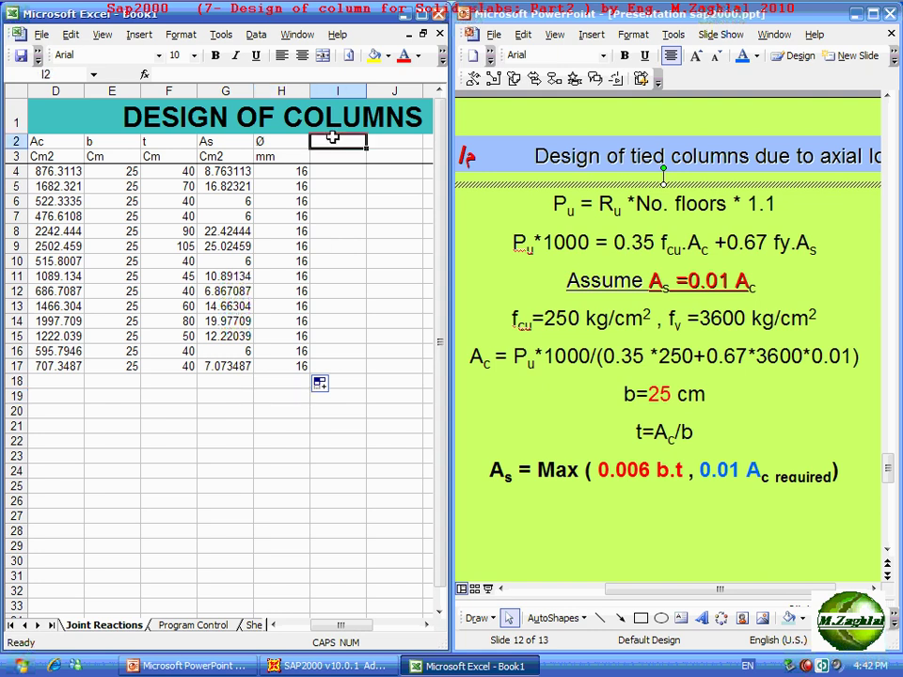
Type the 'No. Bars' heading in I2, then review G4 and H4 before selecting I4.
{"action": "type", "text": "N"}
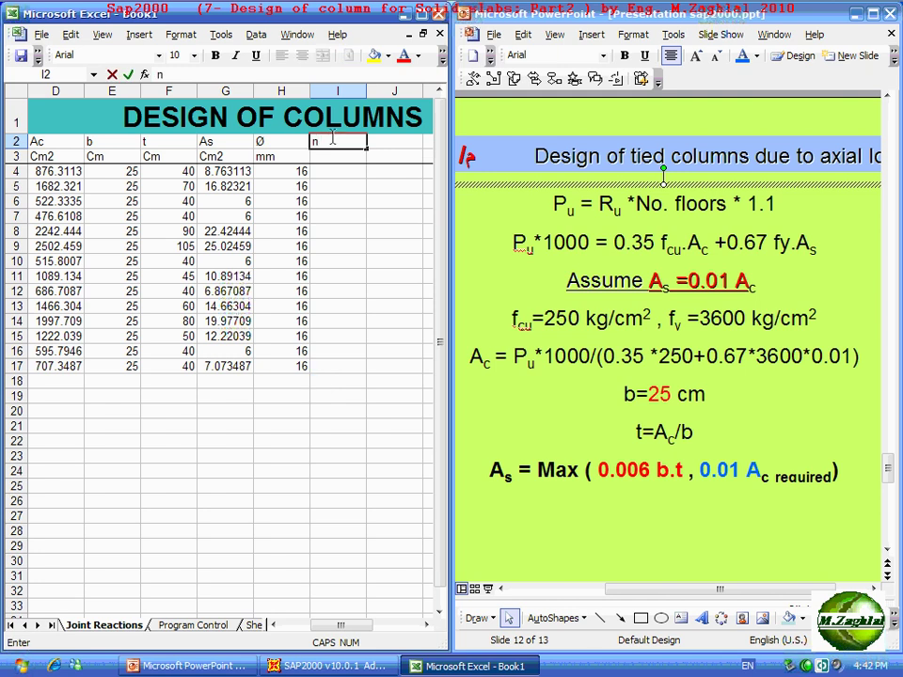
{"action": "type", "text": "o."}
{"action": "type", "text": " B"}
{"action": "type", "text": "ars"}
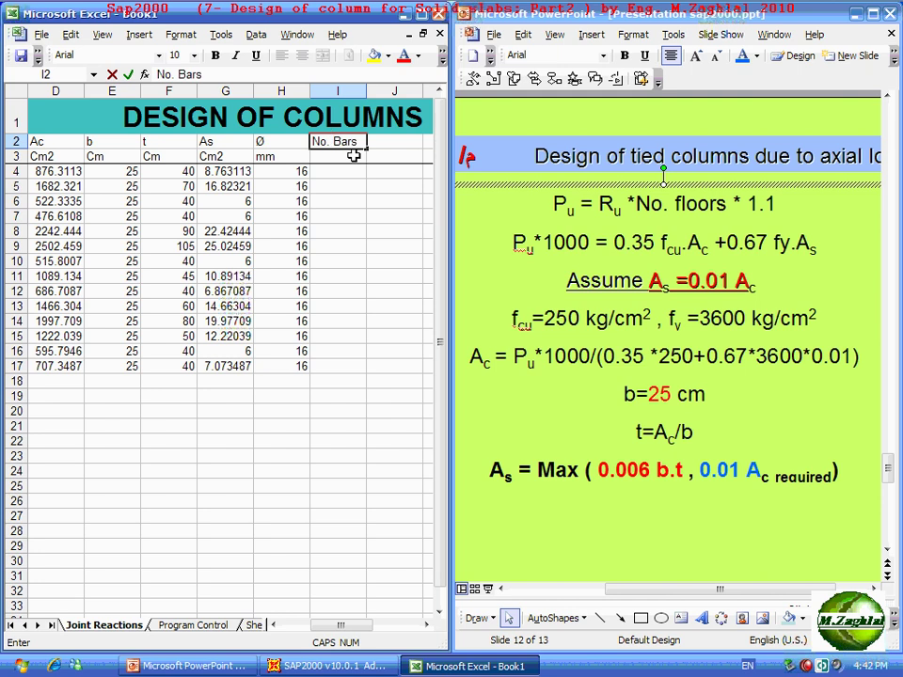
{"action": "left_click", "coordinate": [348, 173]}
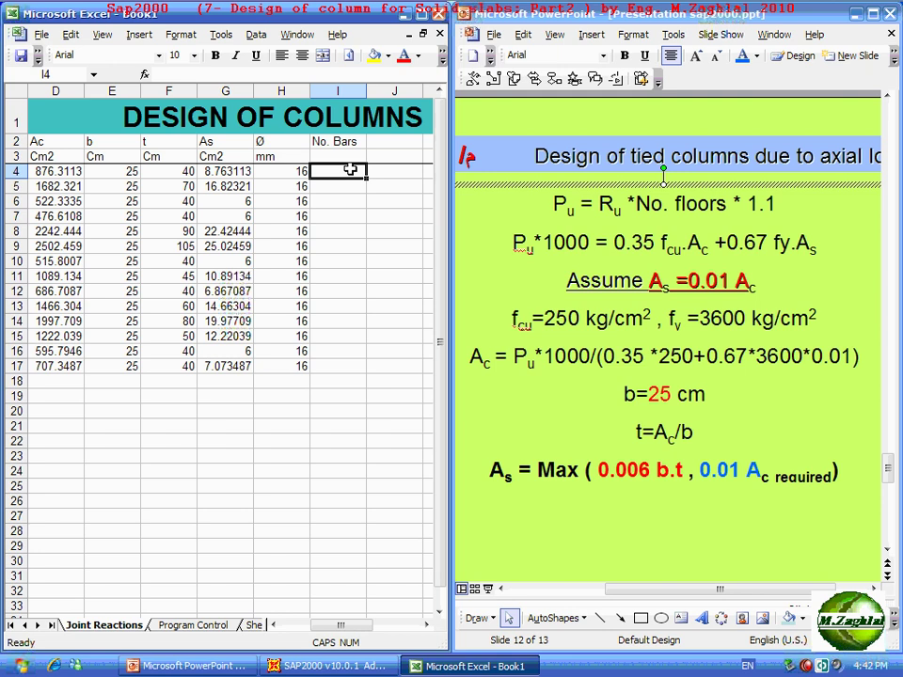
{"action": "left_click", "coordinate": [213, 174]}
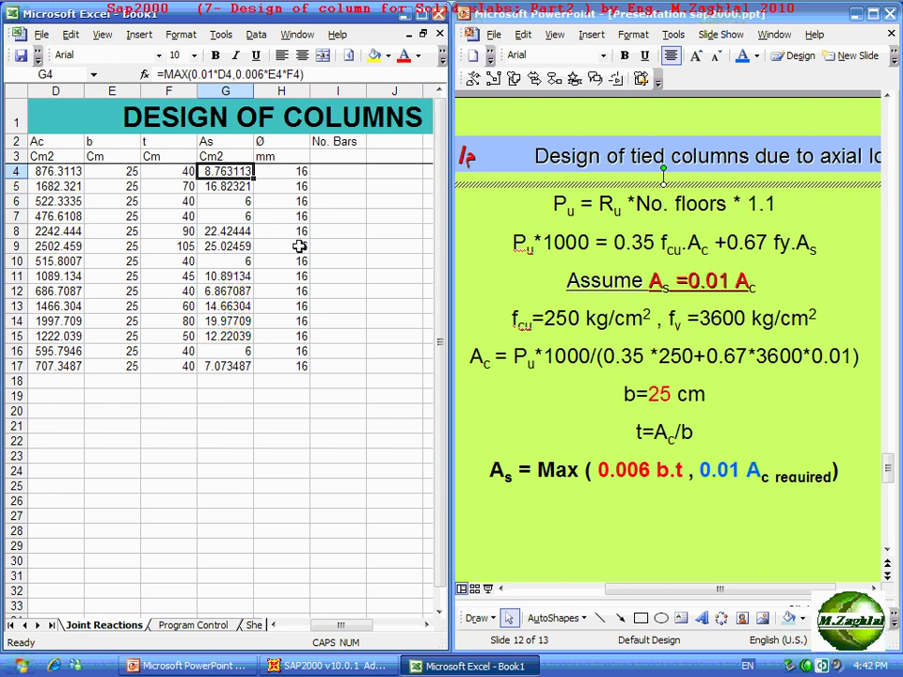
{"action": "left_click", "coordinate": [340, 172]}
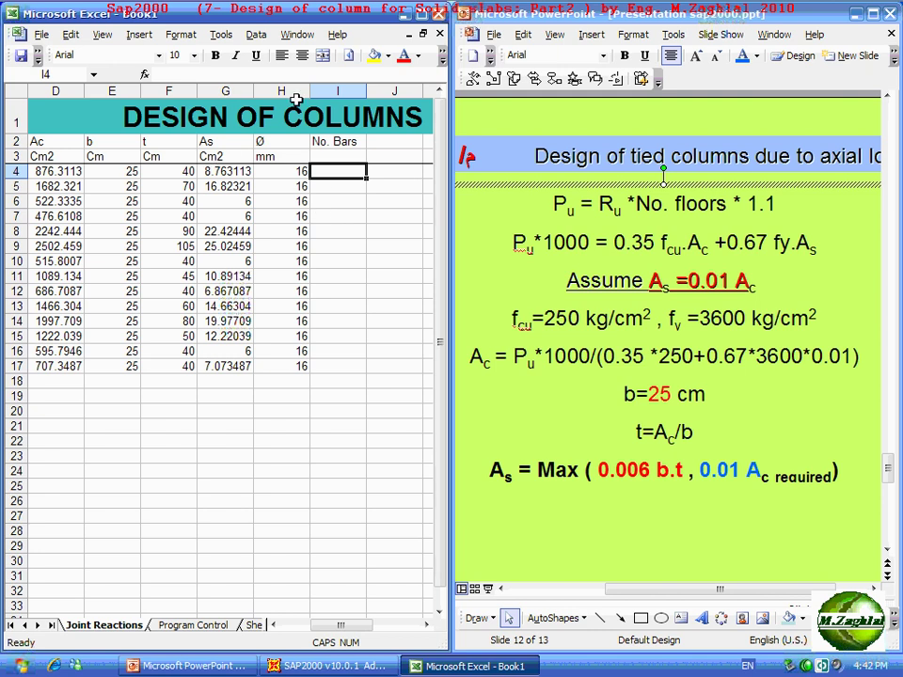
{"action": "left_click", "coordinate": [227, 170]}
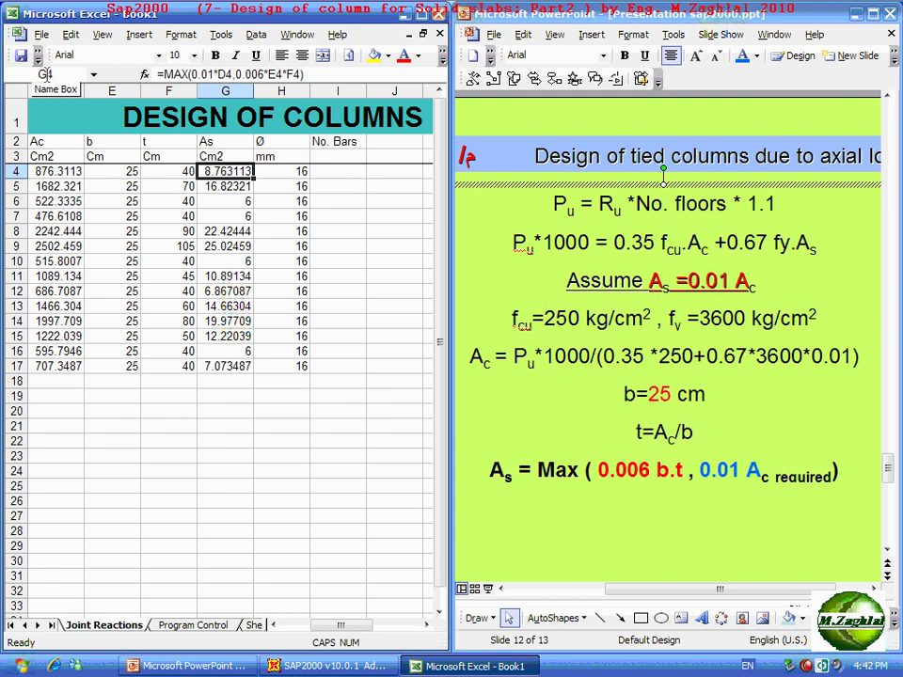
{"action": "left_click", "coordinate": [279, 171]}
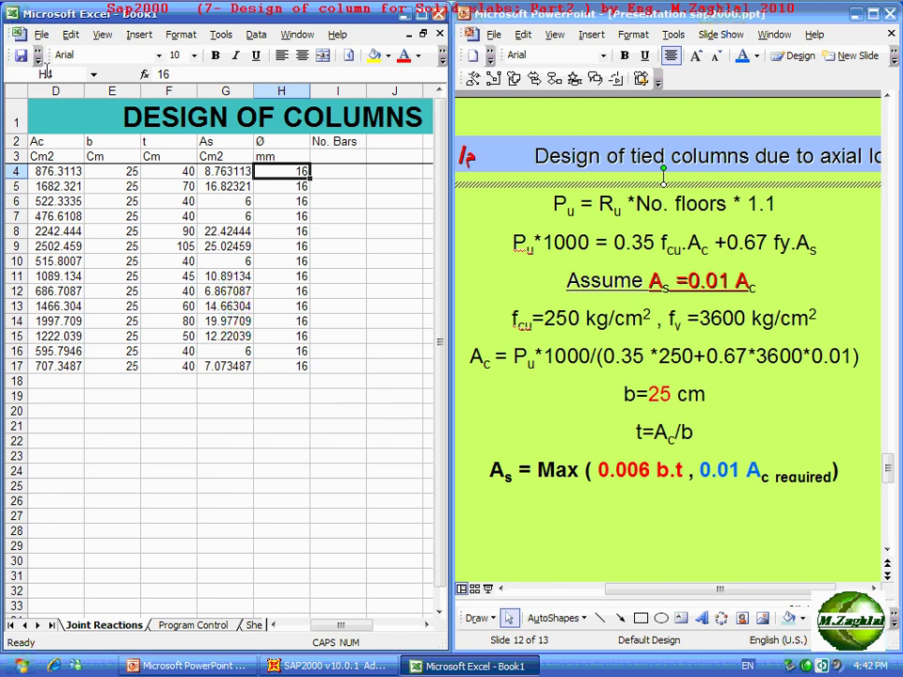
{"action": "left_click", "coordinate": [318, 174]}
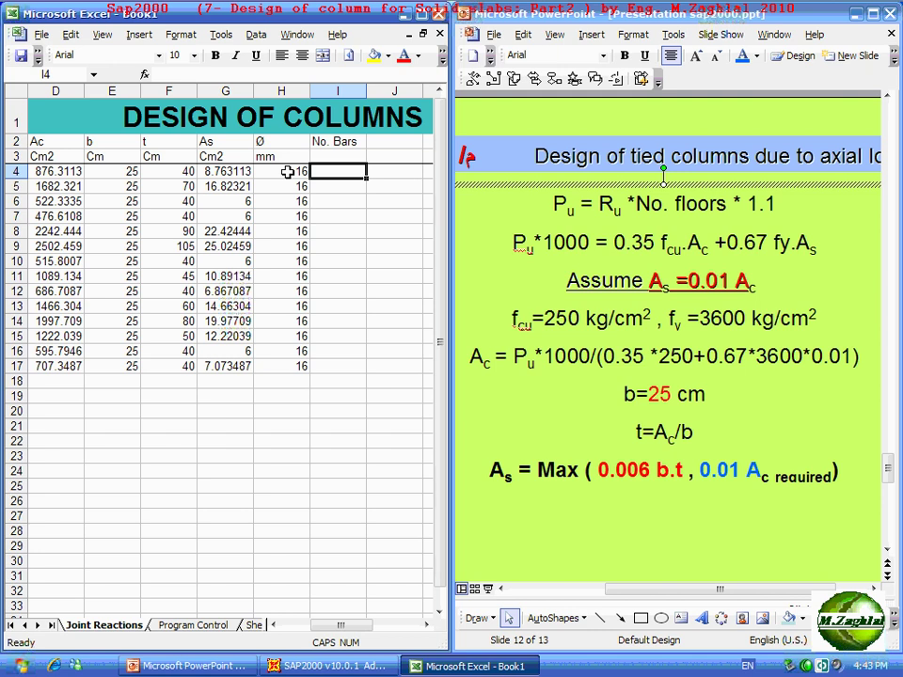
{"action": "left_click", "coordinate": [287, 172]}
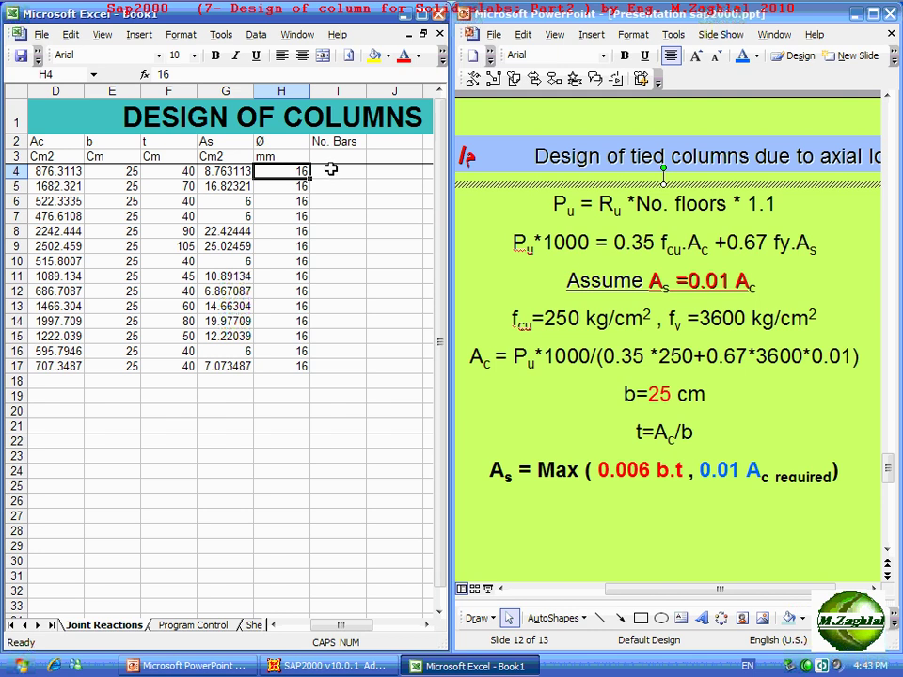
{"action": "left_click", "coordinate": [332, 169]}
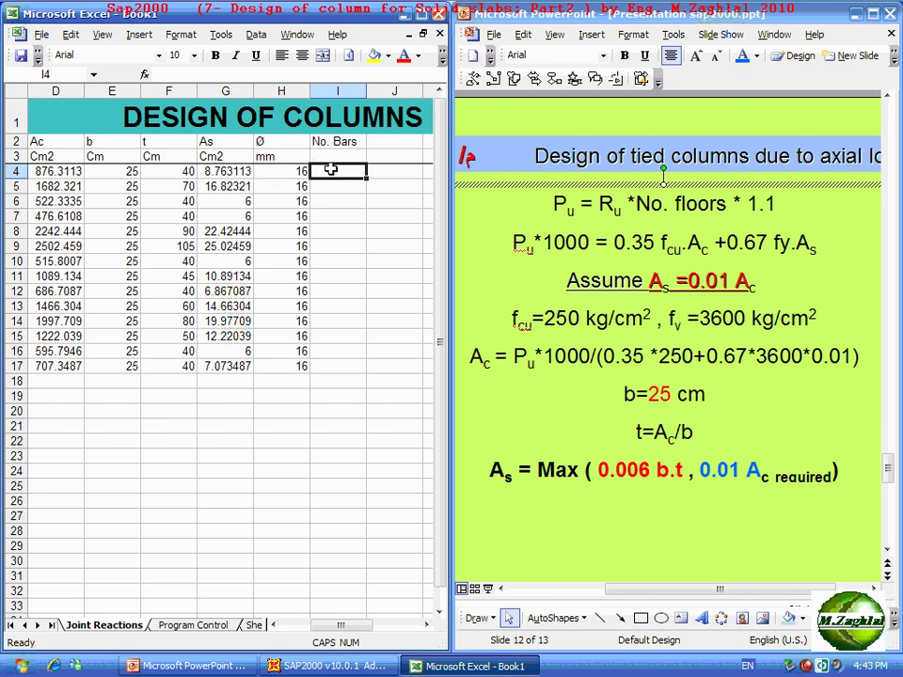
Start I4's bar-count formula as =G4/(PI()/4*(H4/10)), referencing G4 and H4.
{"action": "type", "text": "="}
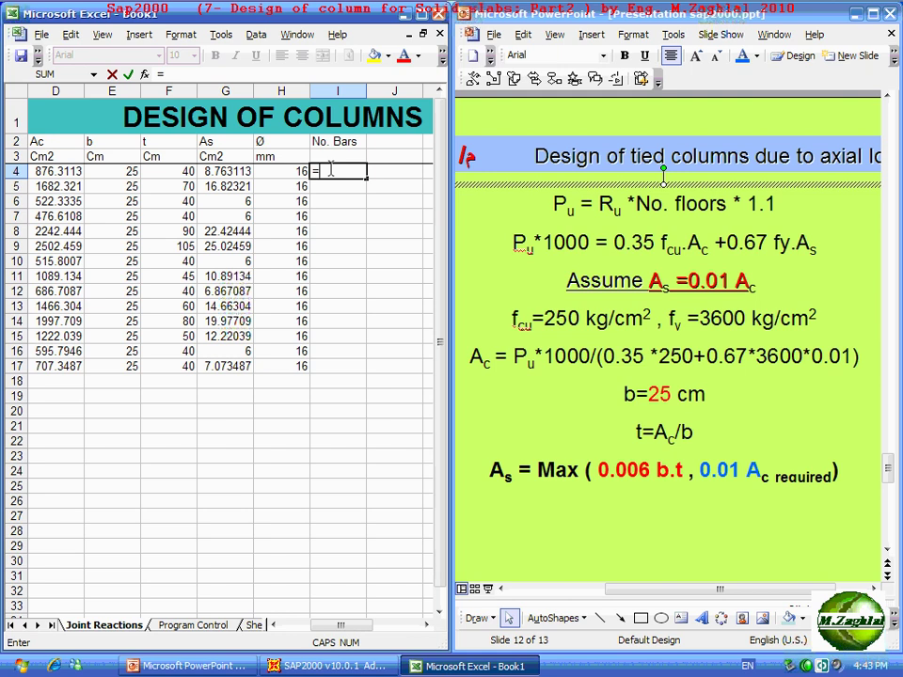
{"action": "left_click", "coordinate": [235, 171]}
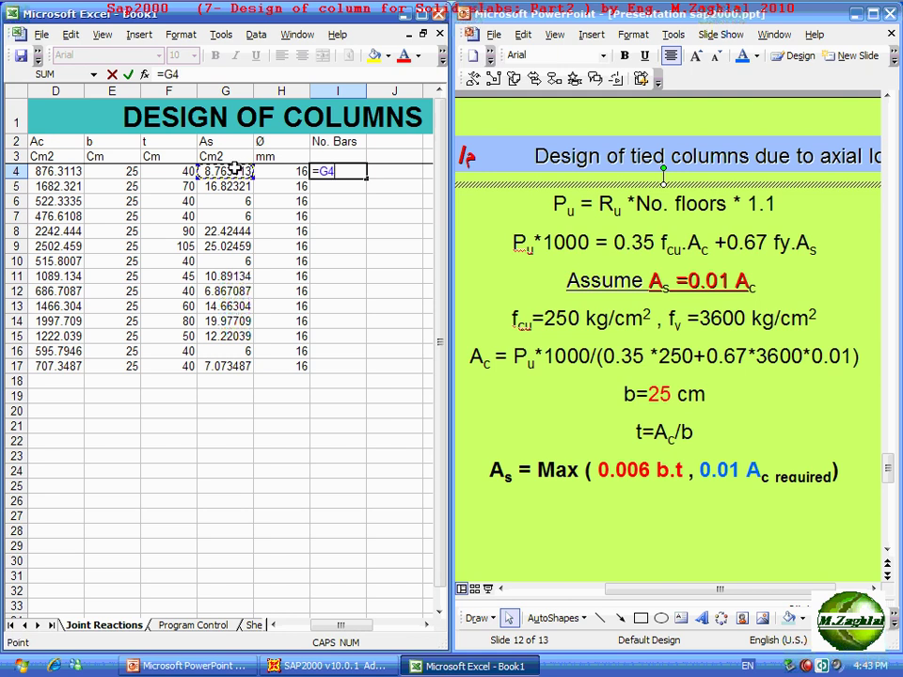
{"action": "type", "text": "/"}
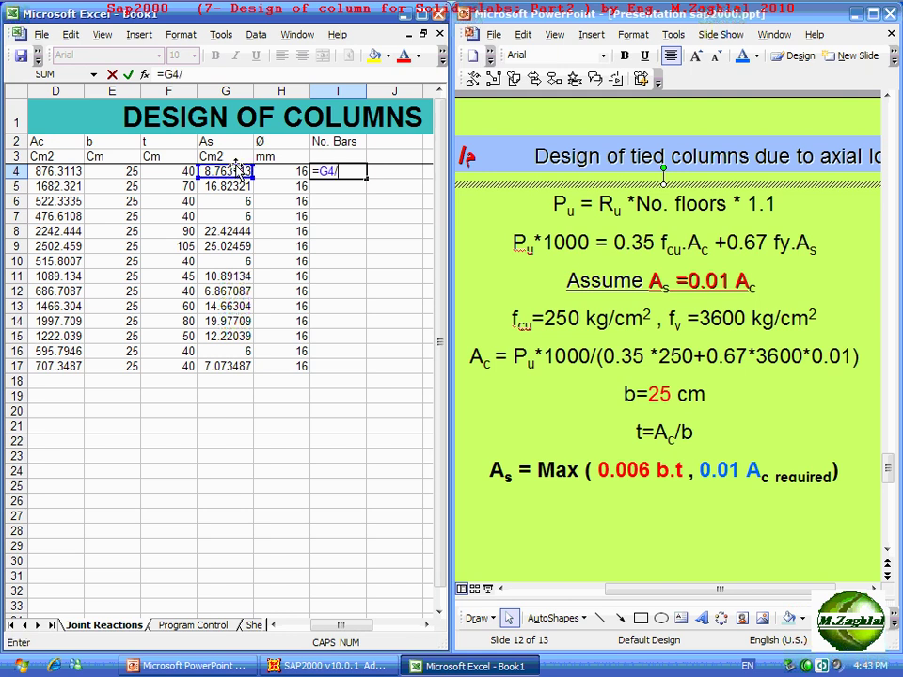
{"action": "type", "text": "("}
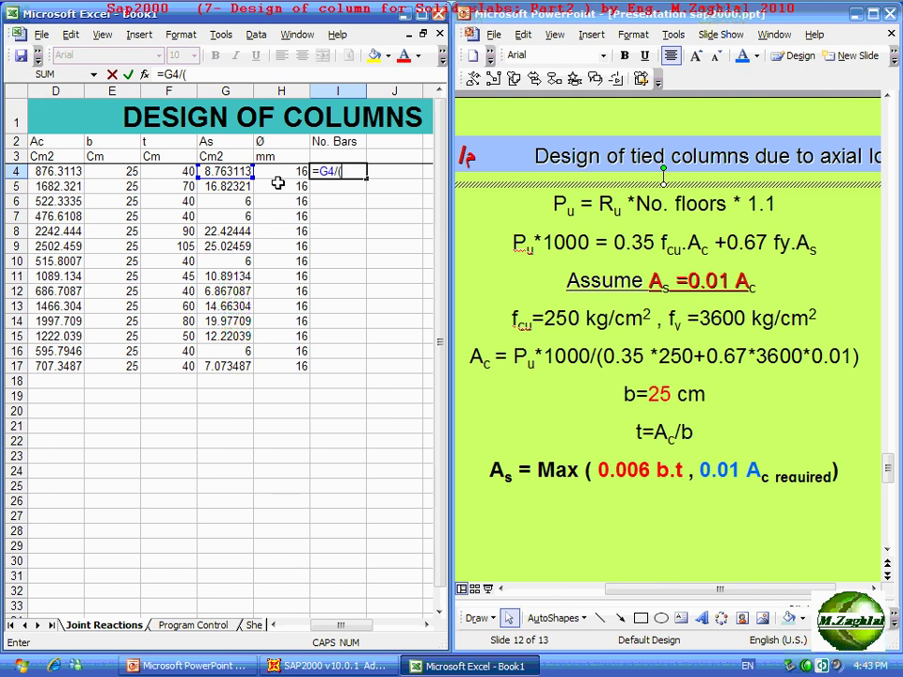
{"action": "type", "text": "P"}
{"action": "type", "text": "I"}
{"action": "type", "text": "()"}
{"action": "type", "text": "/4"}
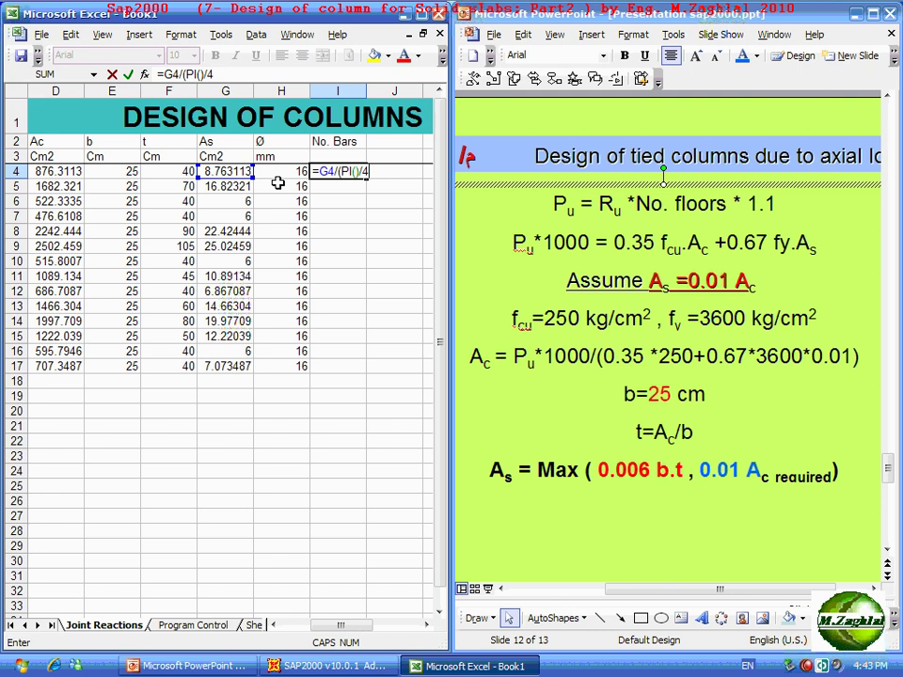
{"action": "type", "text": "*"}
{"action": "type", "text": "("}
{"action": "left_click", "coordinate": [287, 171]}
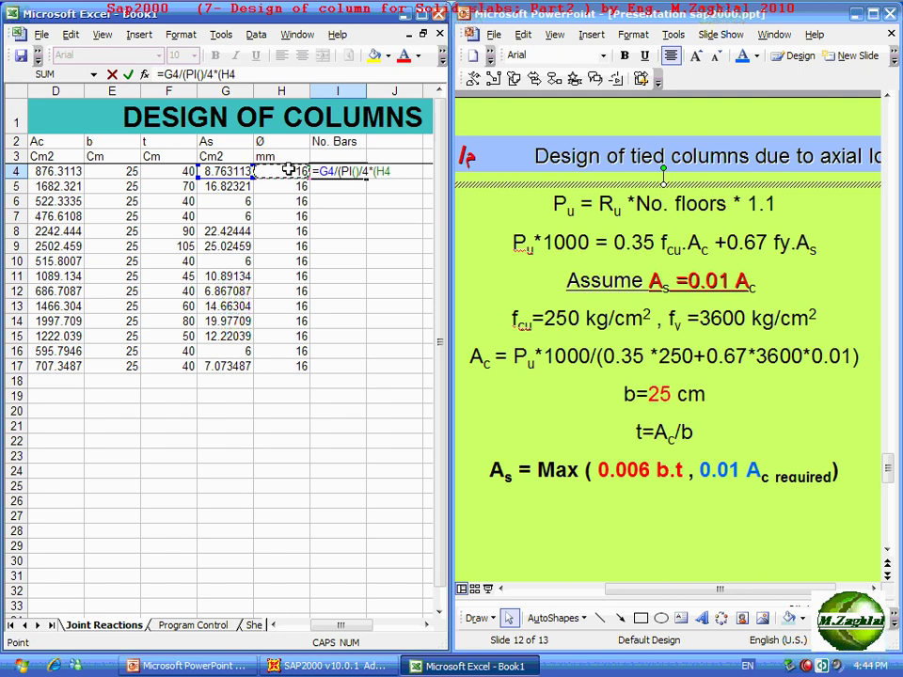
{"action": "type", "text": "/10"}
{"action": "type", "text": ")"}
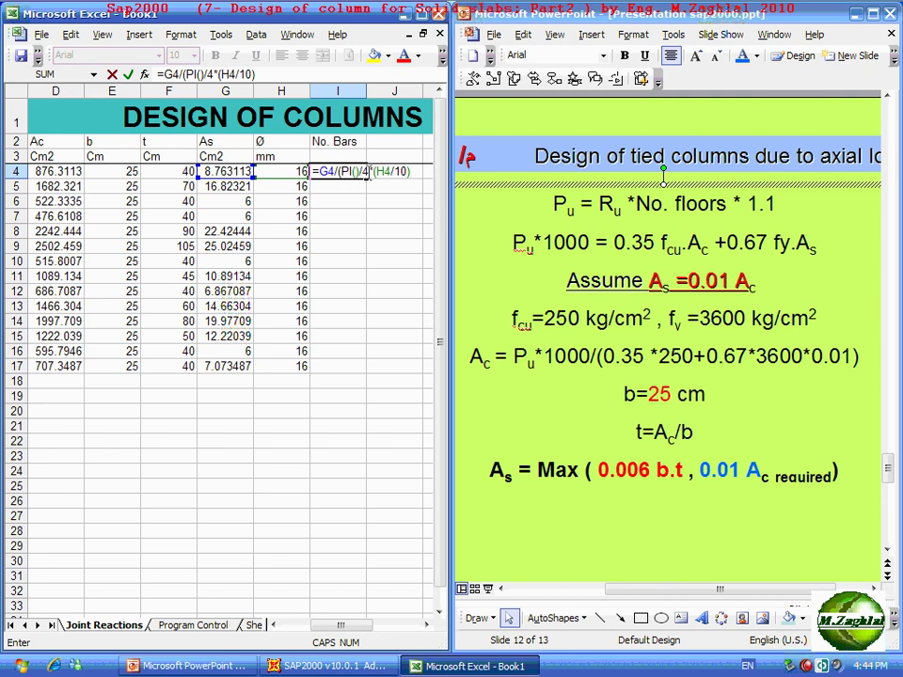
{"action": "key", "text": "End"}
Complete I4's formula as =G4/(PI()/4*(H4/10)^2), giving 4.358415 bars.
{"action": "left_click", "coordinate": [377, 172]}
{"action": "left_click", "coordinate": [406, 175]}
{"action": "type", "text": "^"}
{"action": "type", "text": "2"}
{"action": "type", "text": ")"}
{"action": "left_click_drag", "start_coordinate": [327, 166], "coordinate": [369, 173]}
{"action": "key", "text": "Return"}
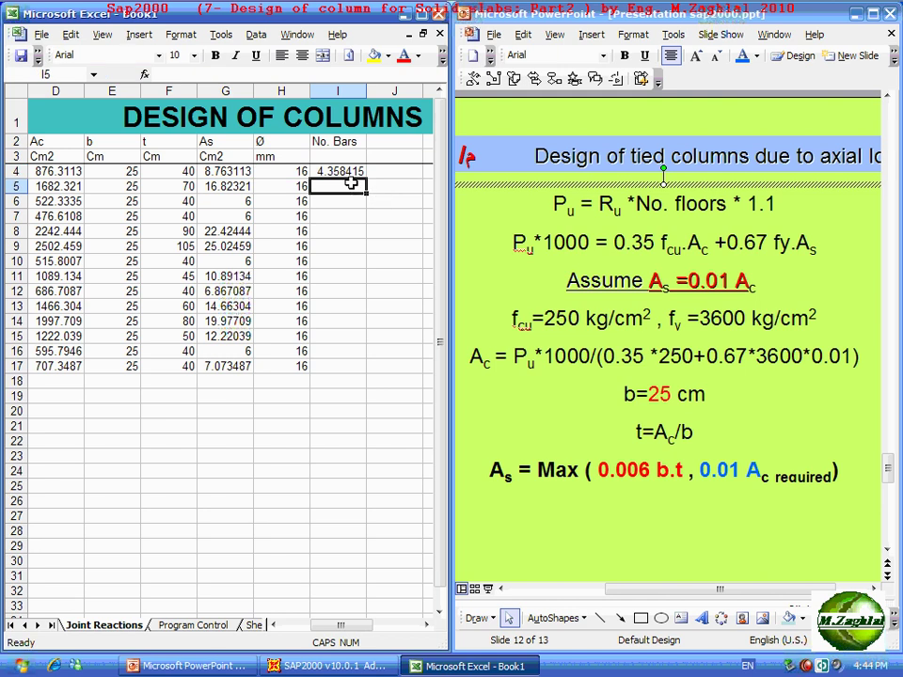
Fill the I4 bar-count formula down to I17.
{"action": "left_click", "coordinate": [353, 172]}
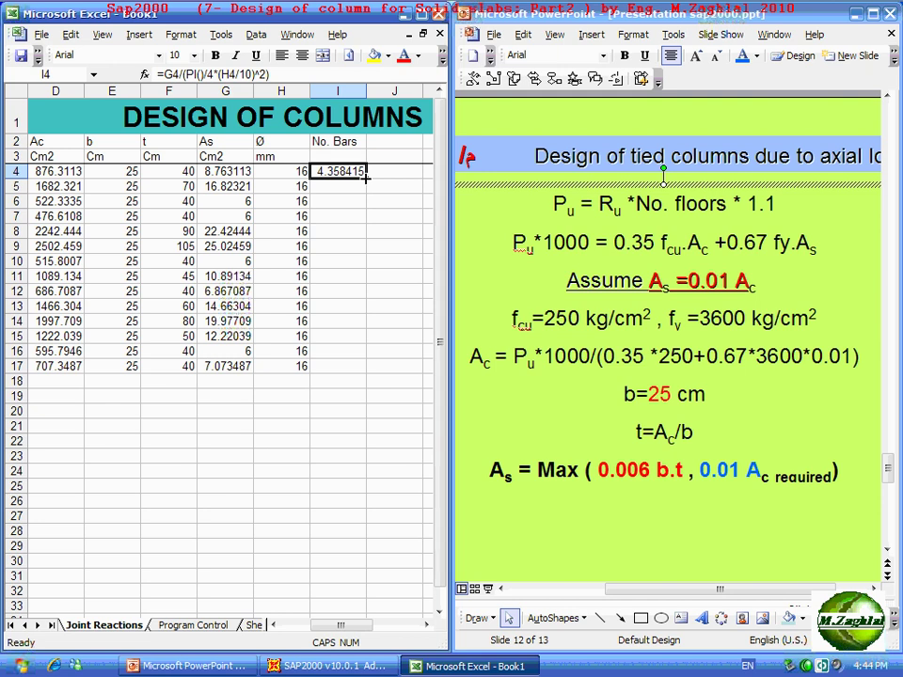
{"action": "double_click", "coordinate": [366, 178]}
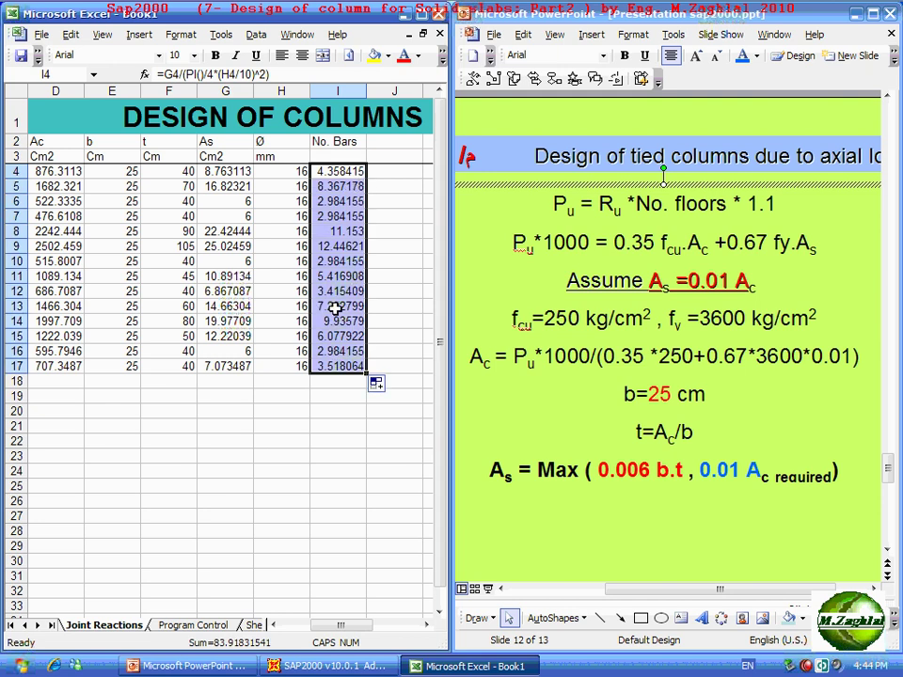
{"action": "left_click", "coordinate": [329, 397]}
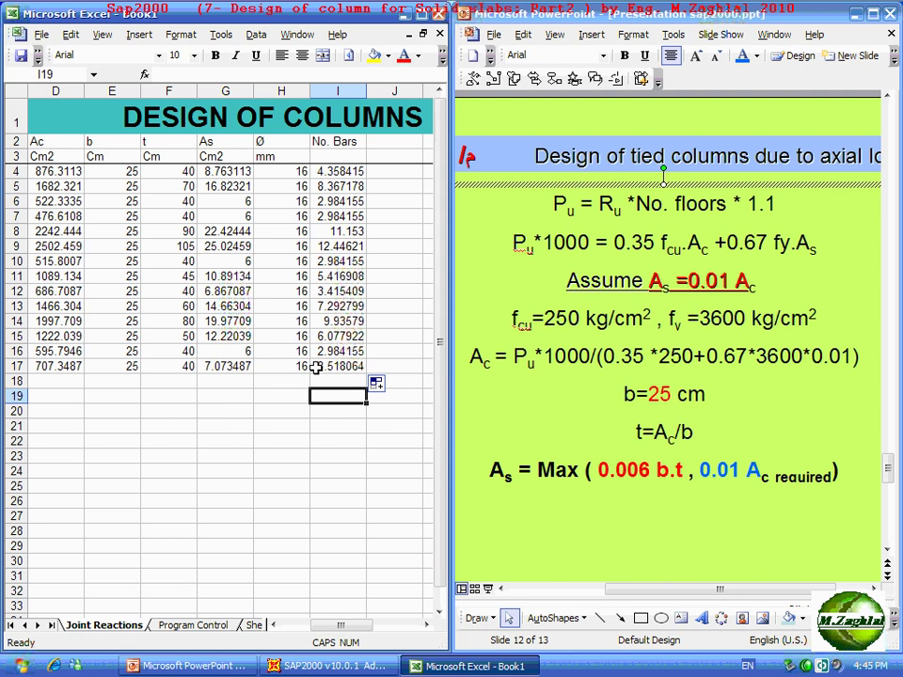
Clear the bar counts from I5:I17 and put I4's formula back into edit mode.
{"action": "left_click_drag", "start_coordinate": [343, 186], "coordinate": [345, 366]}
{"action": "key", "text": "Delete"}
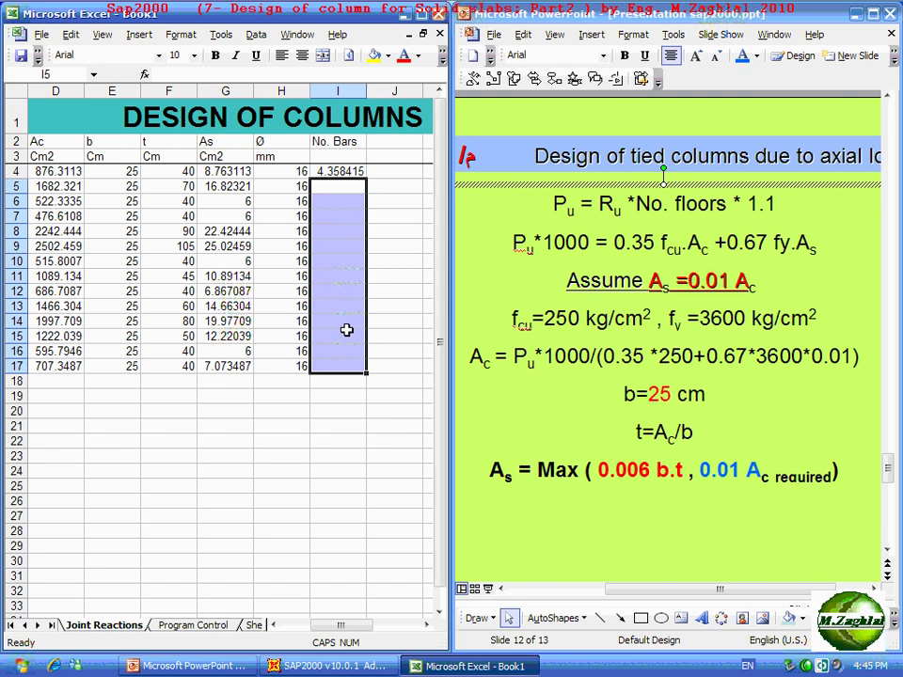
{"action": "left_click", "coordinate": [344, 171]}
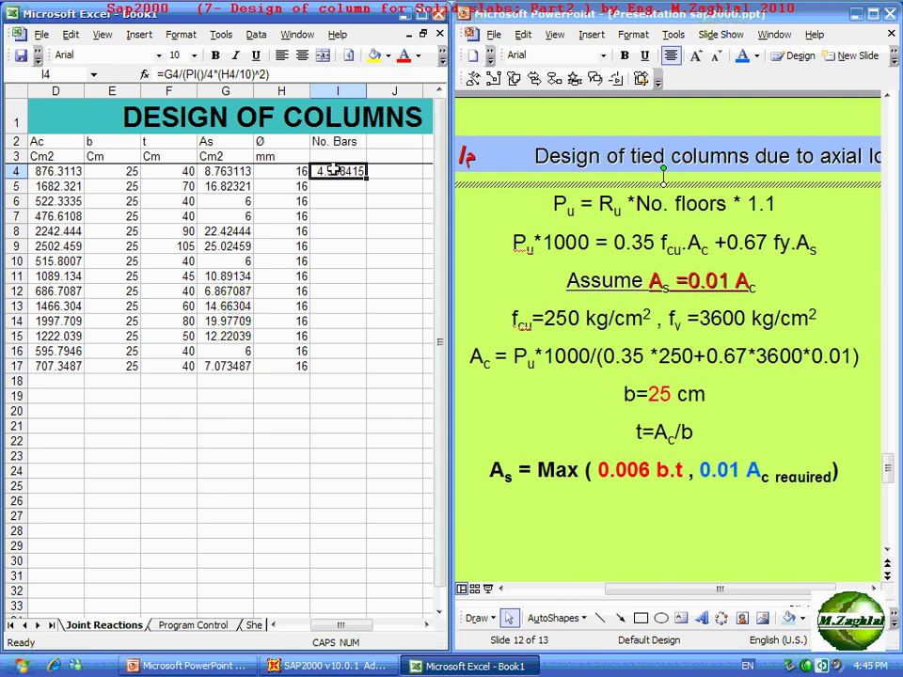
{"action": "left_click", "coordinate": [165, 73]}
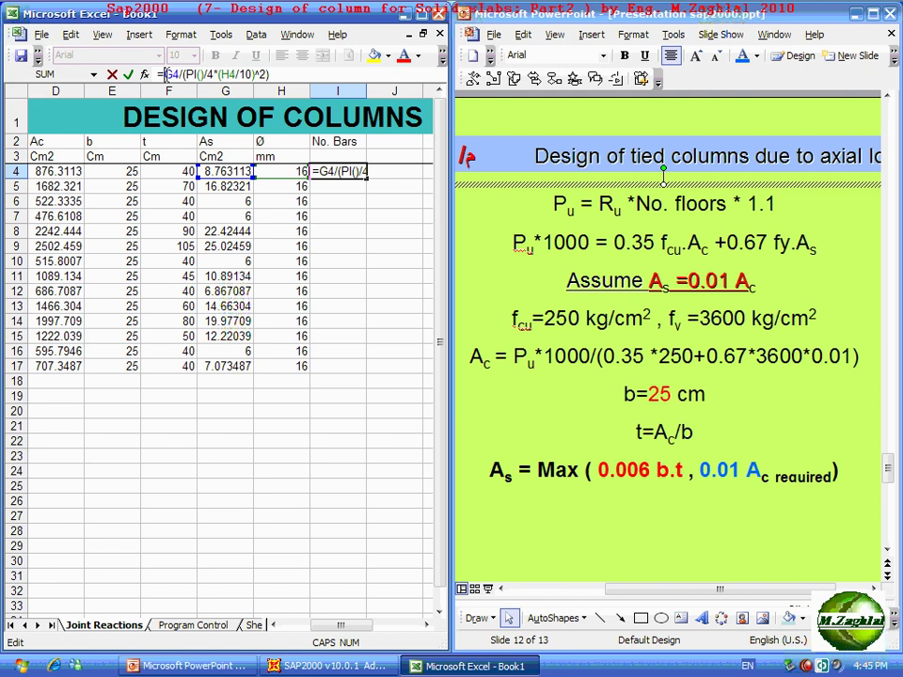
Rewrite I4 as =MAX(CEILING(G4/(PI()/4*(H4/10)^2),2),4) so it returns 6 bars.
{"action": "type", "text": "MA"}
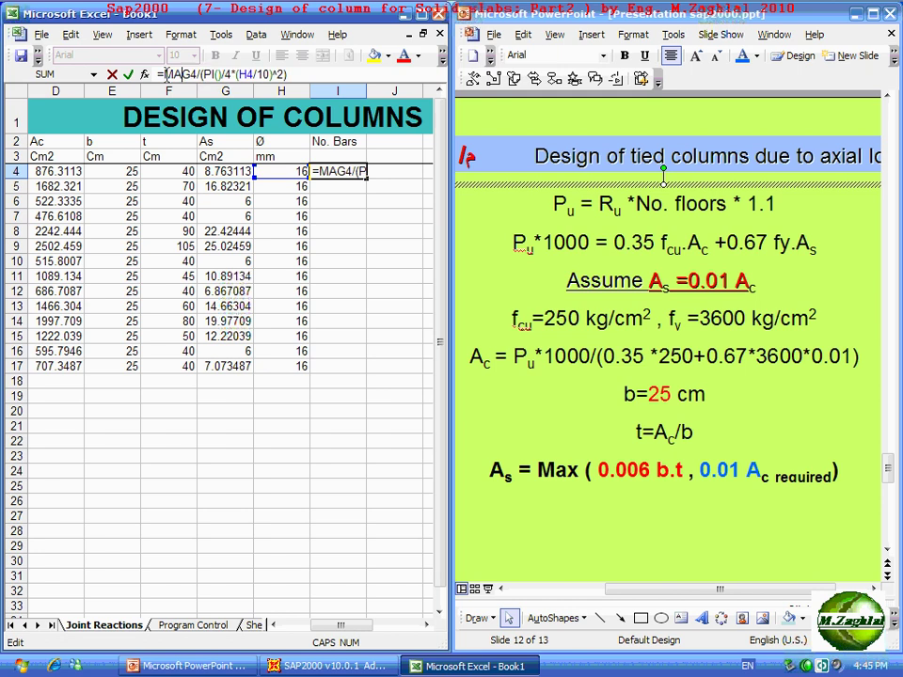
{"action": "type", "text": "X"}
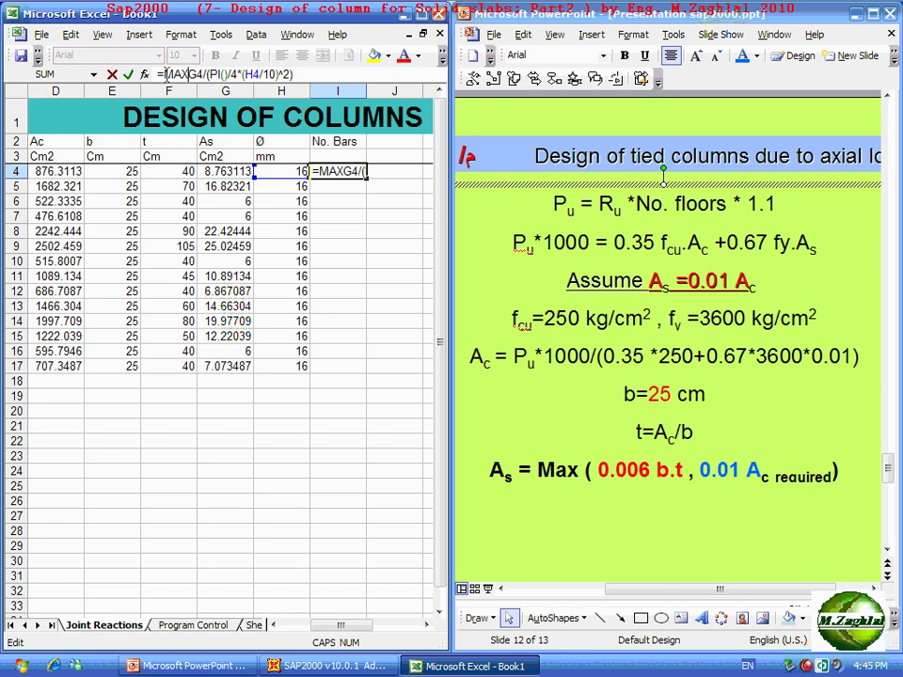
{"action": "type", "text": "("}
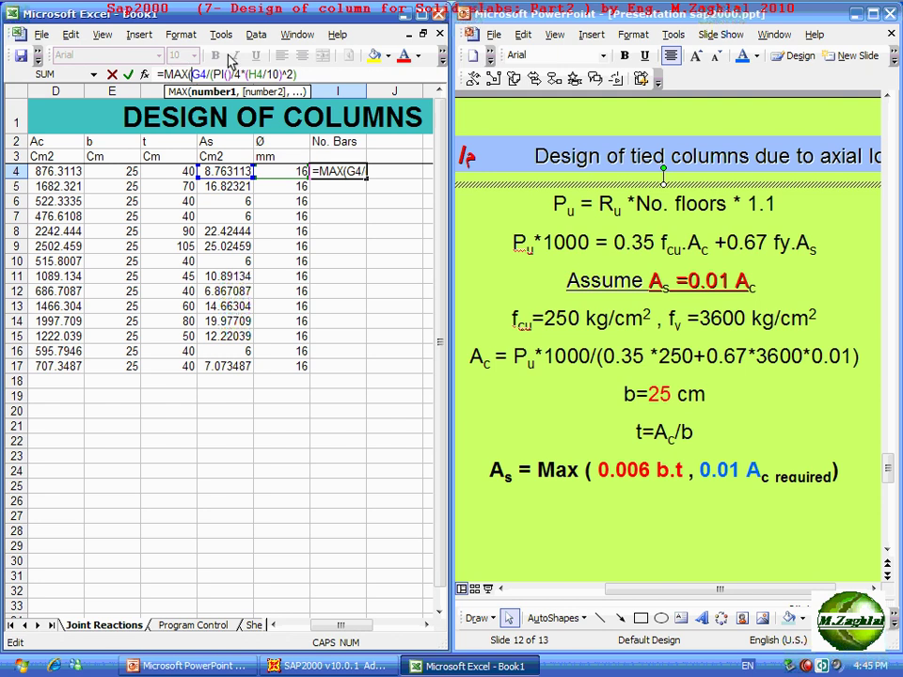
{"action": "type", "text": "C"}
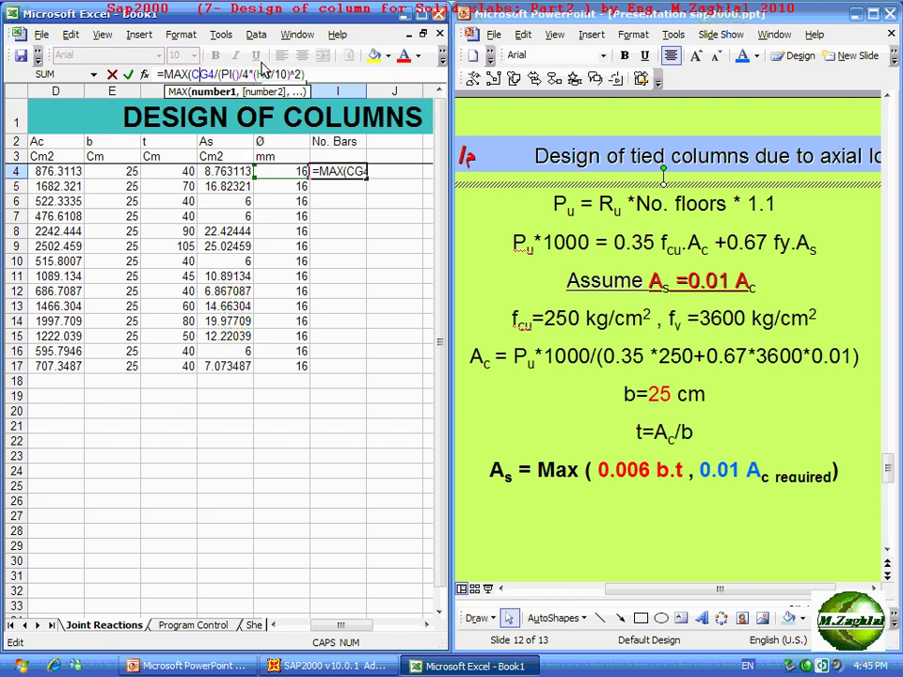
{"action": "type", "text": "EILING"}
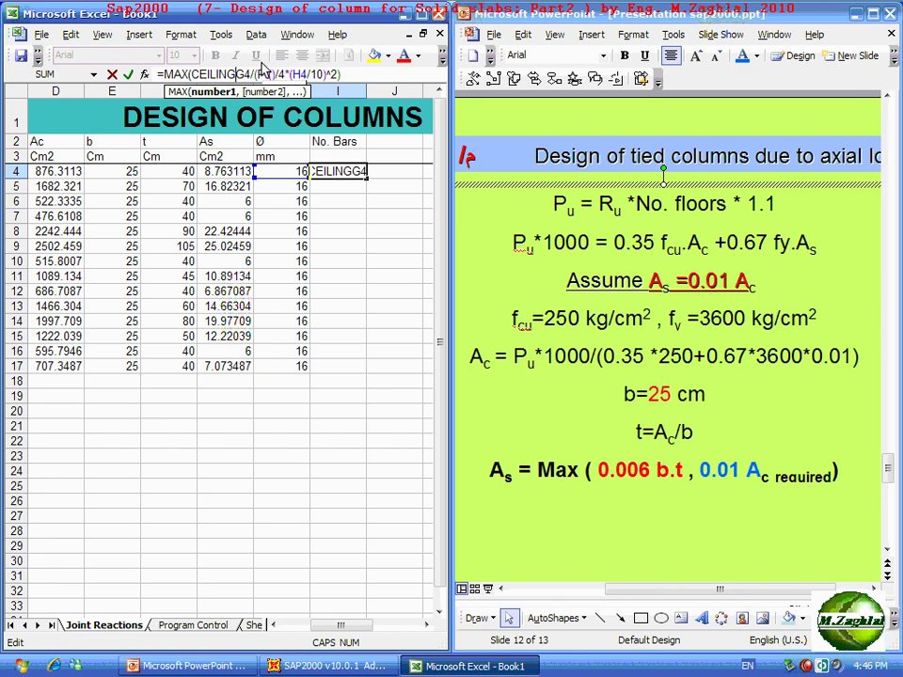
{"action": "type", "text": "("}
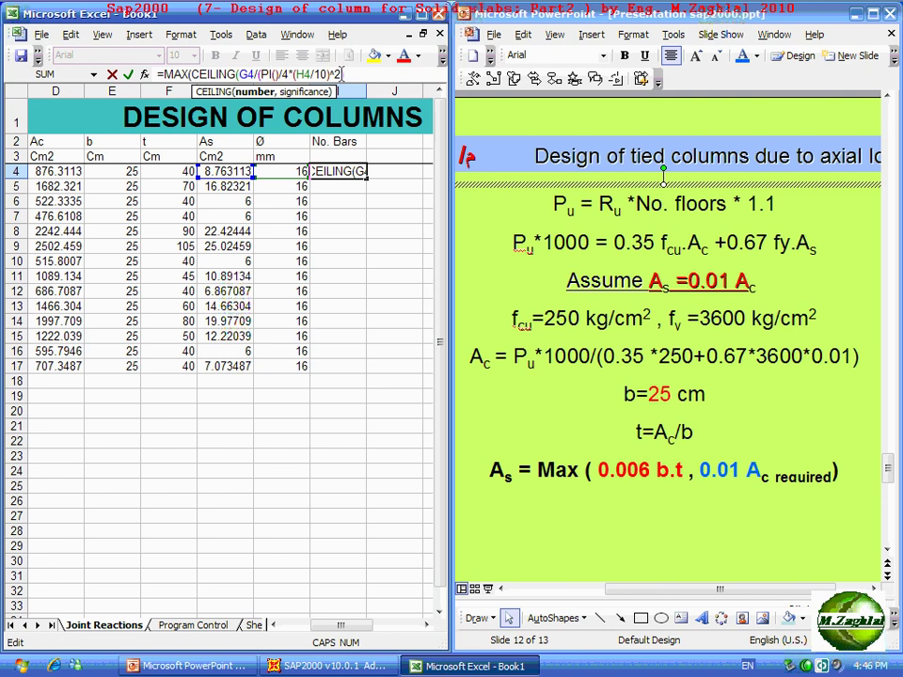
{"action": "type", "text": ")"}
{"action": "type", "text": ",2"}
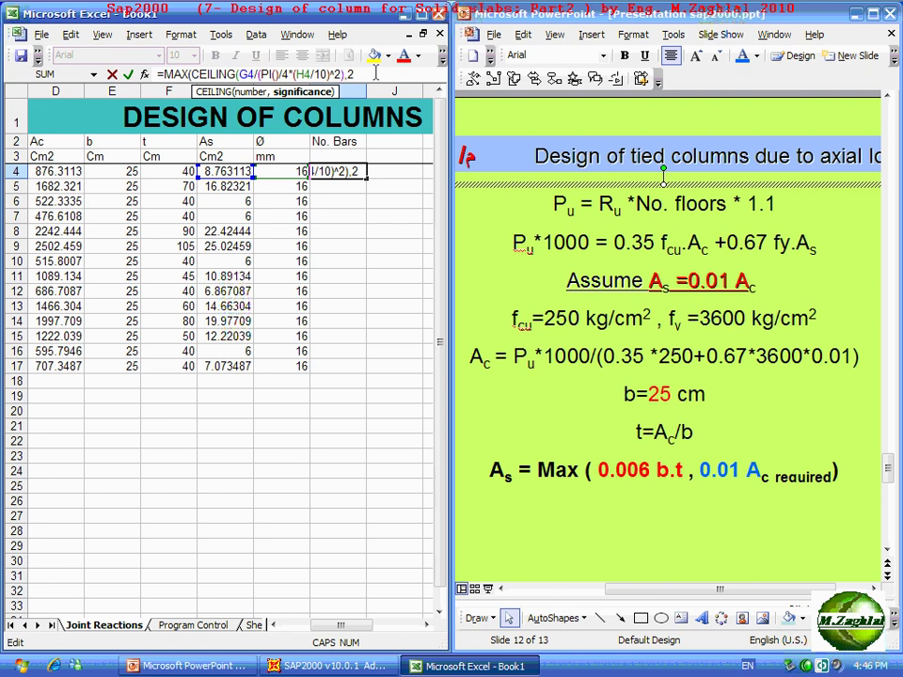
{"action": "type", "text": ")"}
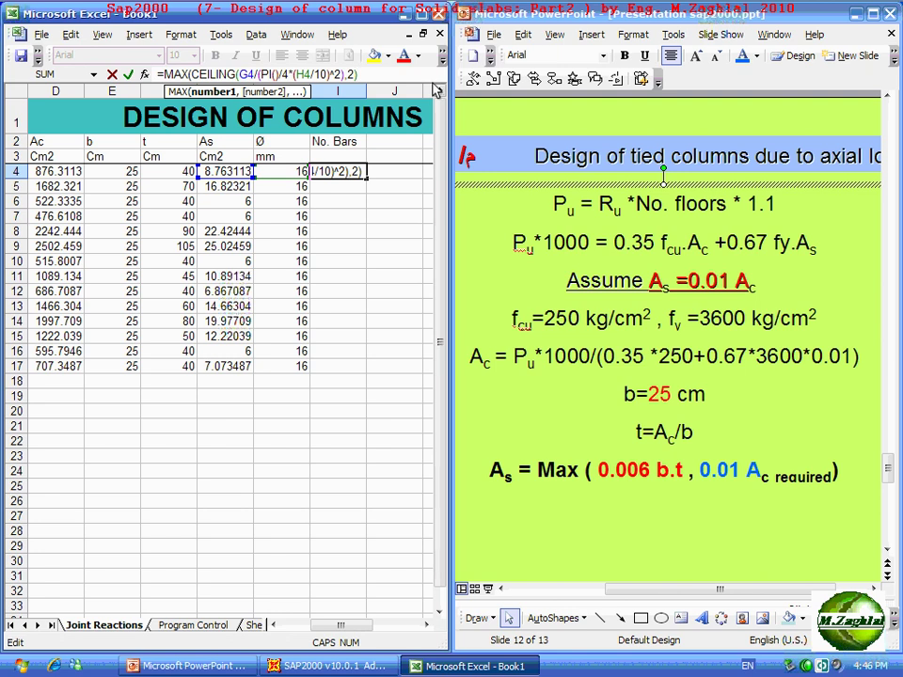
{"action": "type", "text": ","}
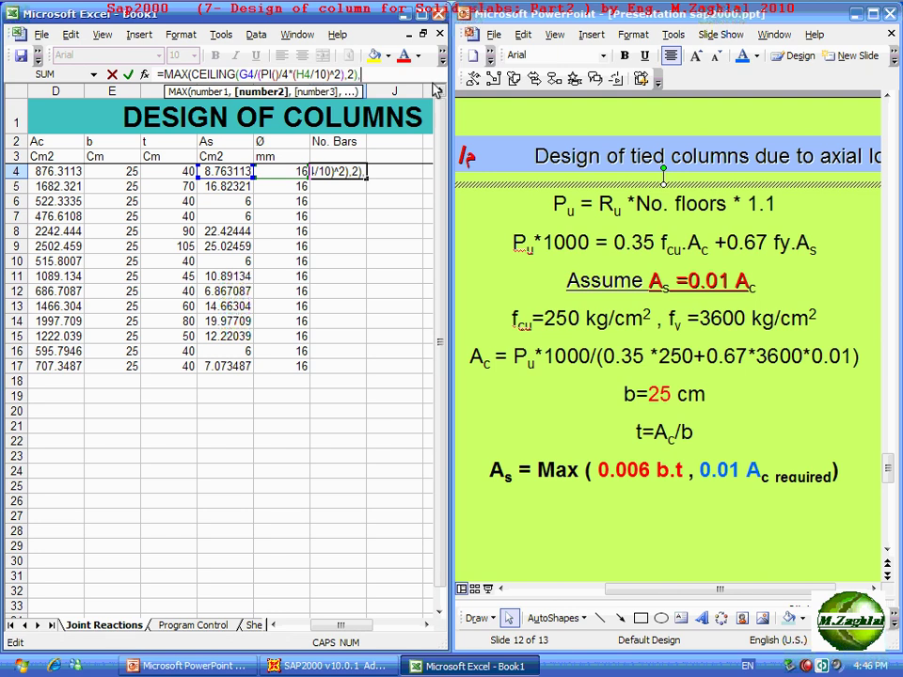
{"action": "type", "text": "4"}
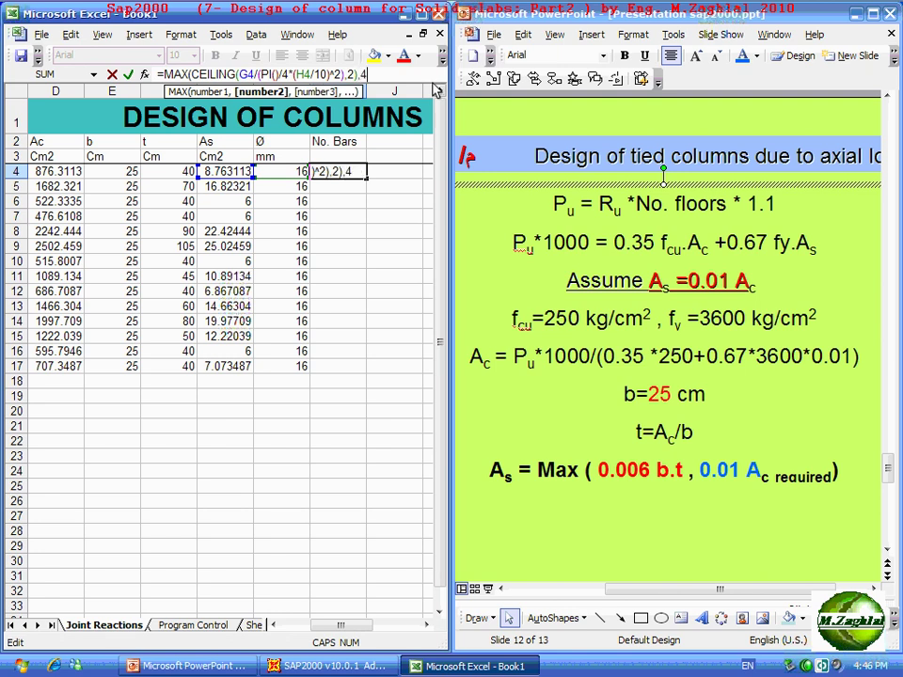
{"action": "type", "text": ")"}
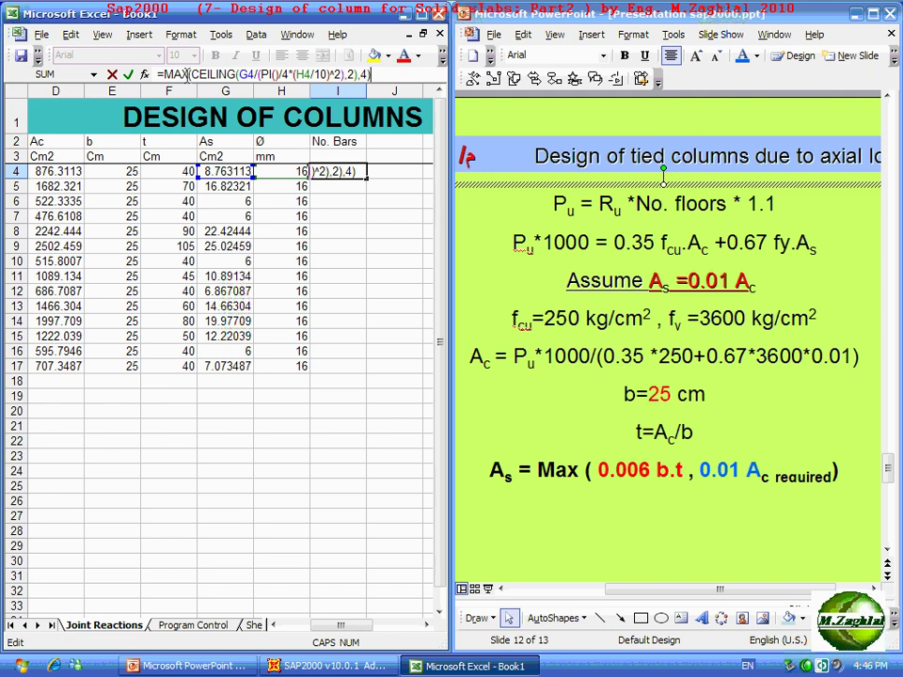
{"action": "left_click", "coordinate": [380, 74]}
{"action": "key", "text": "Return"}
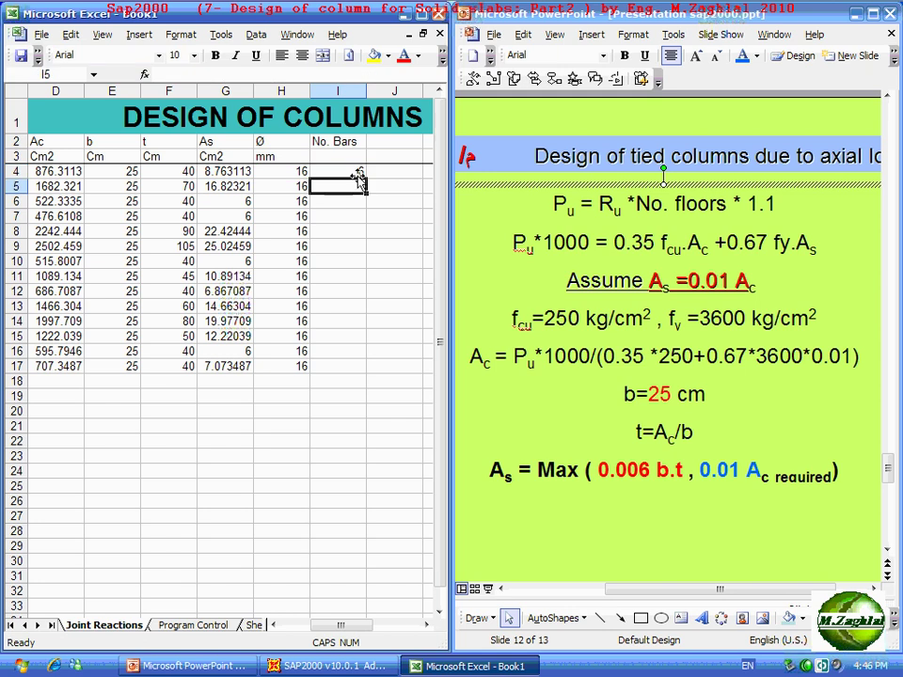
{"action": "left_click", "coordinate": [356, 168]}
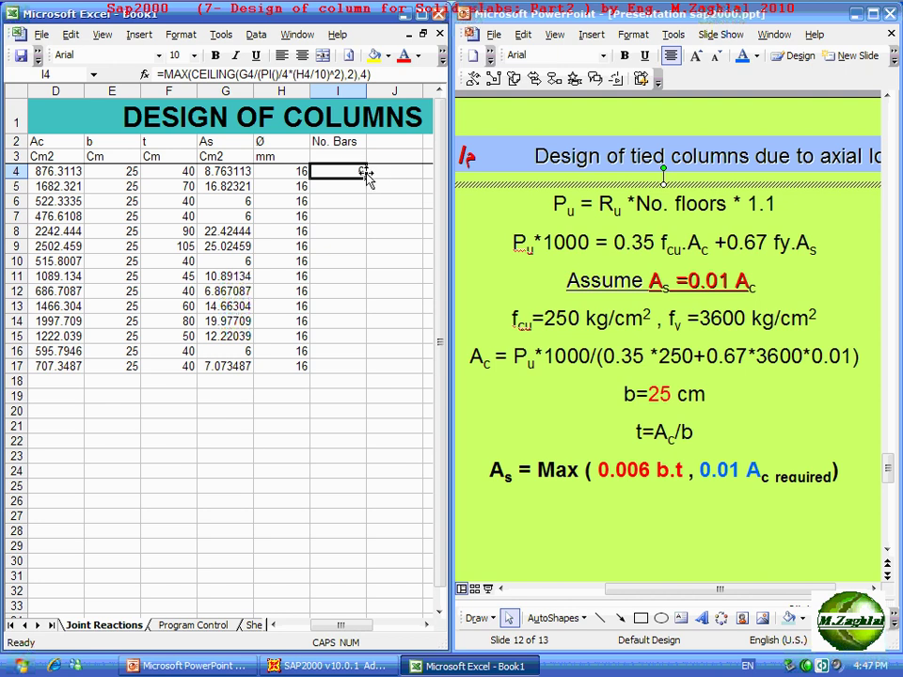
{"action": "double_click", "coordinate": [366, 178]}
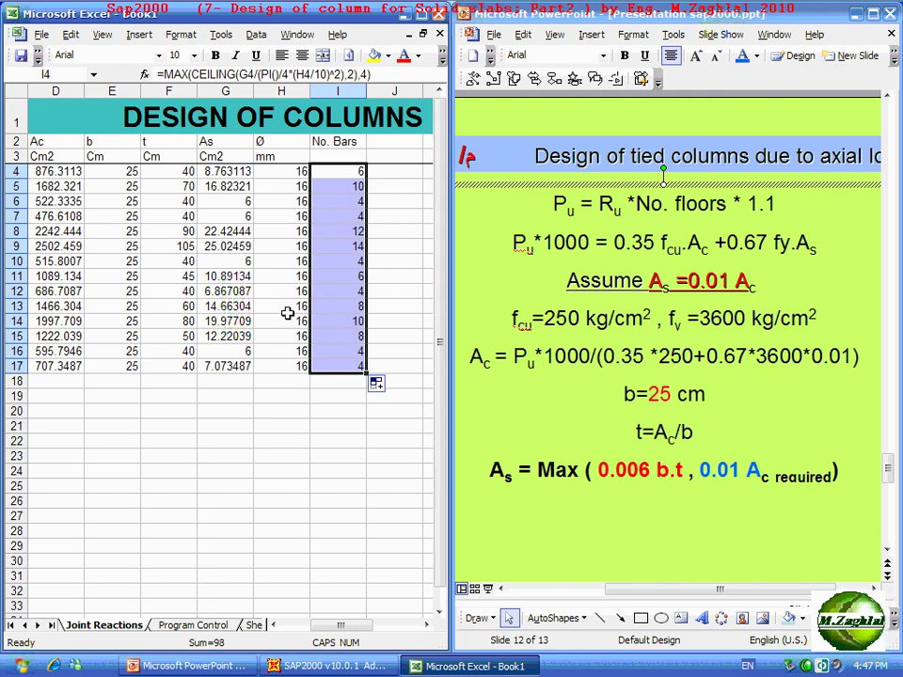
{"action": "left_click", "coordinate": [287, 395]}
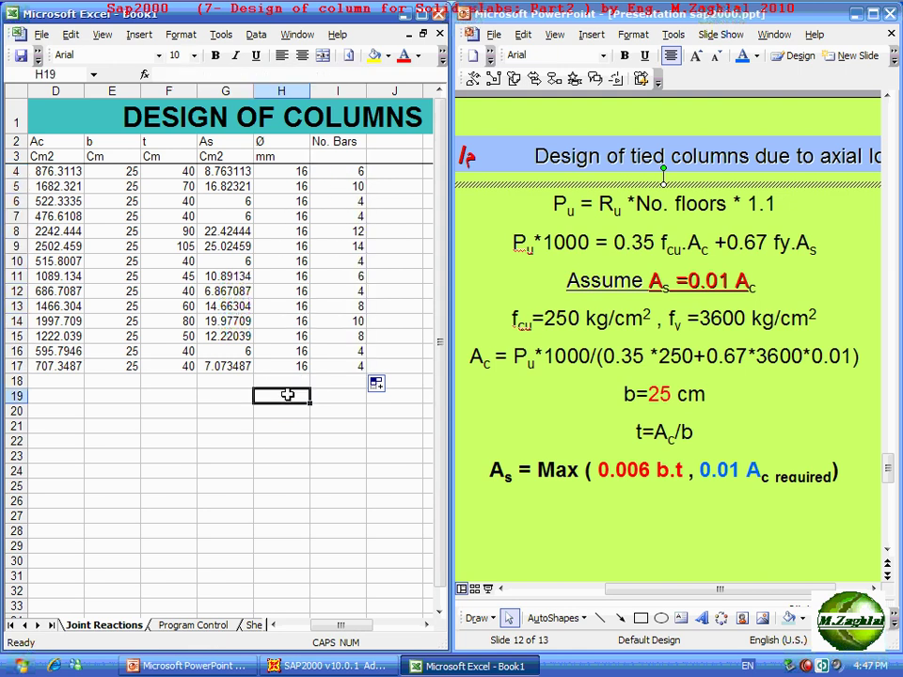
{"action": "left_click", "coordinate": [131, 202]}
{"action": "left_click", "coordinate": [167, 203]}
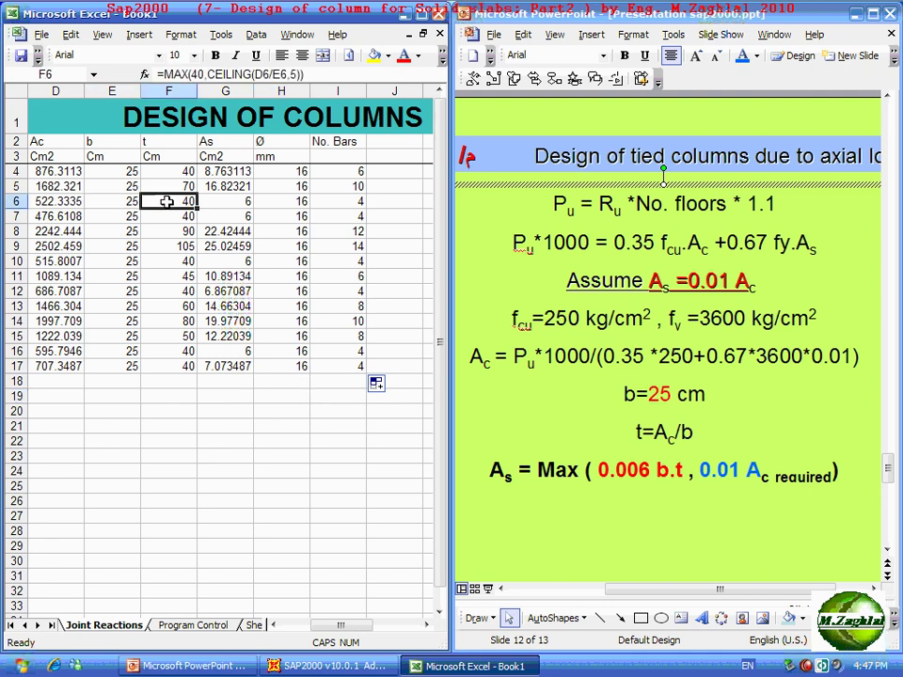
{"action": "left_click", "coordinate": [242, 201]}
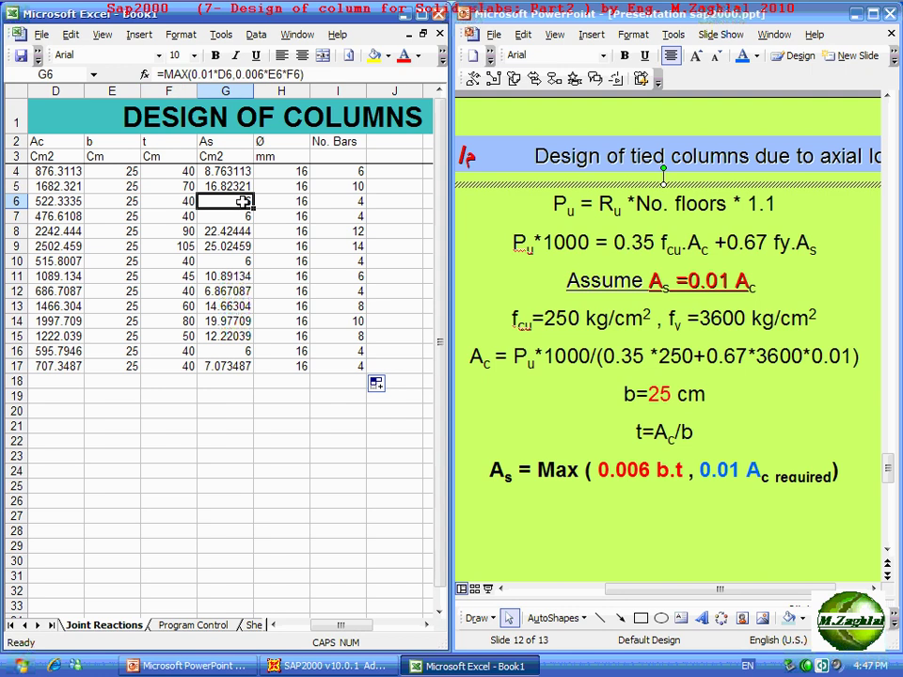
{"action": "left_click", "coordinate": [343, 201]}
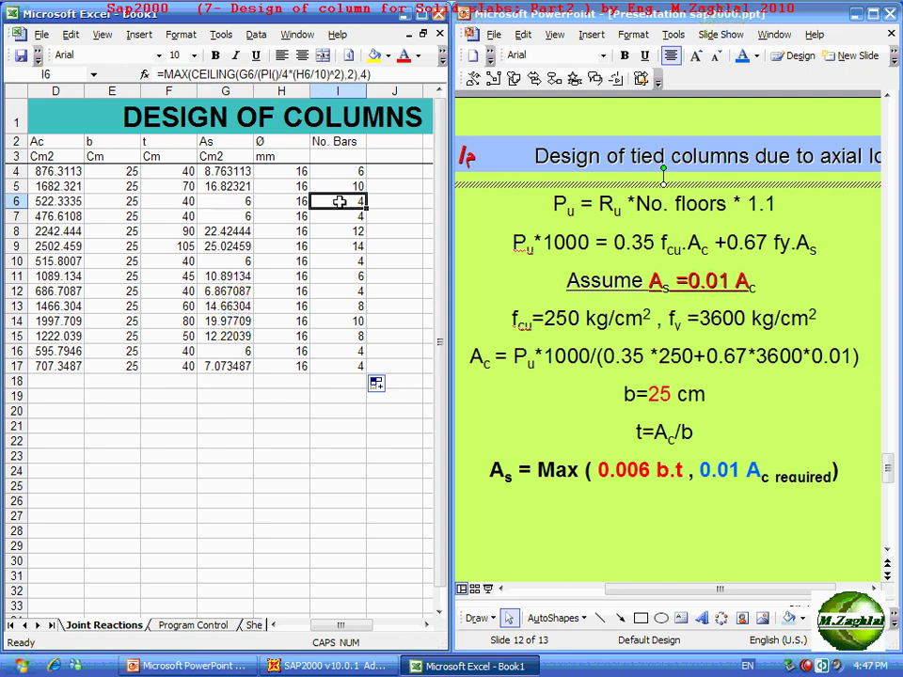
{"action": "left_click", "coordinate": [291, 201]}
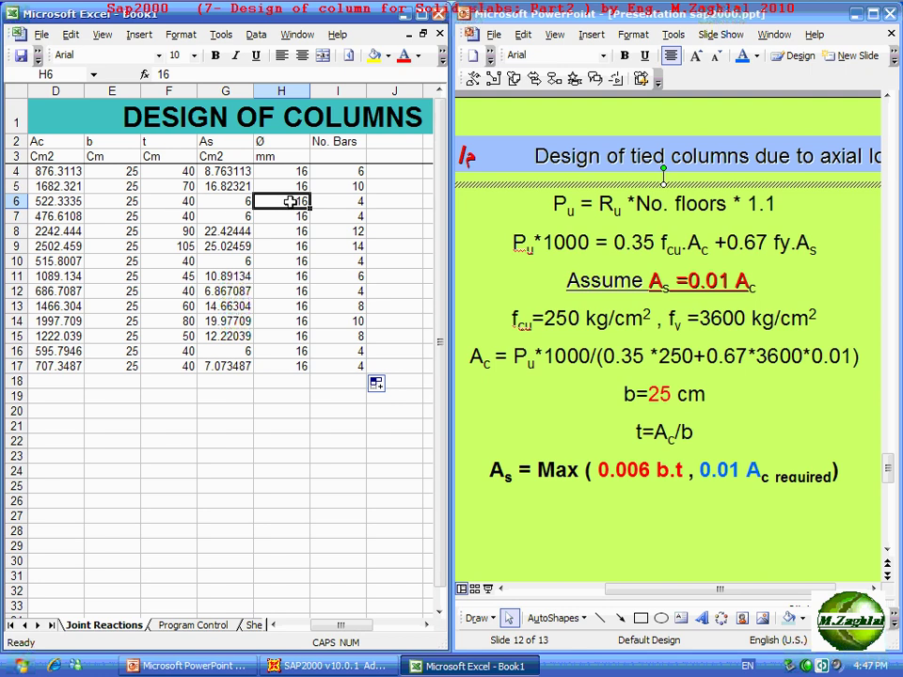
Set H4's bar diameter to 12 mm and fill it down to H17.
{"action": "left_click", "coordinate": [292, 171]}
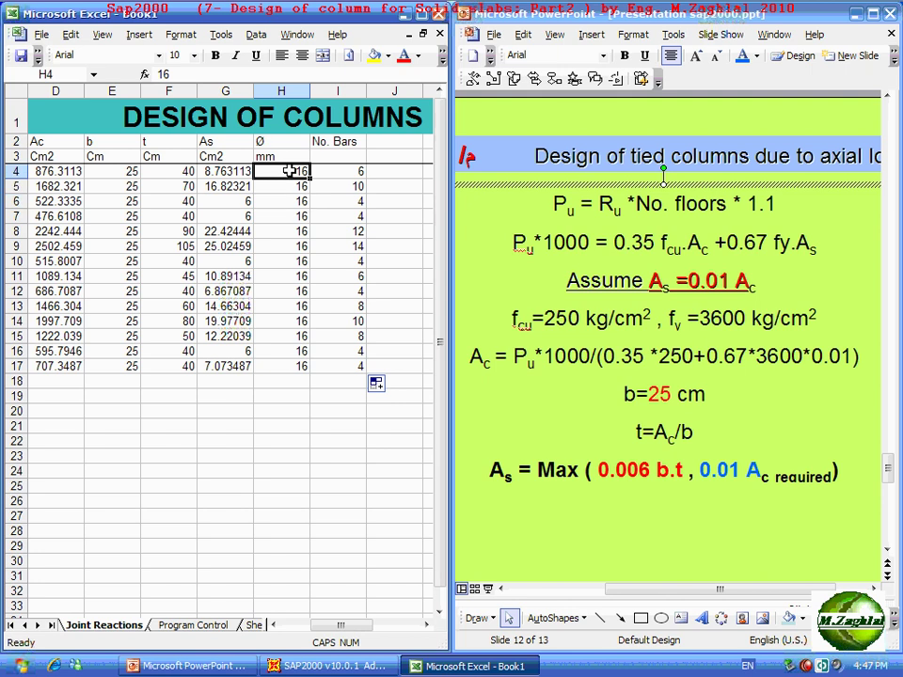
{"action": "type", "text": "1"}
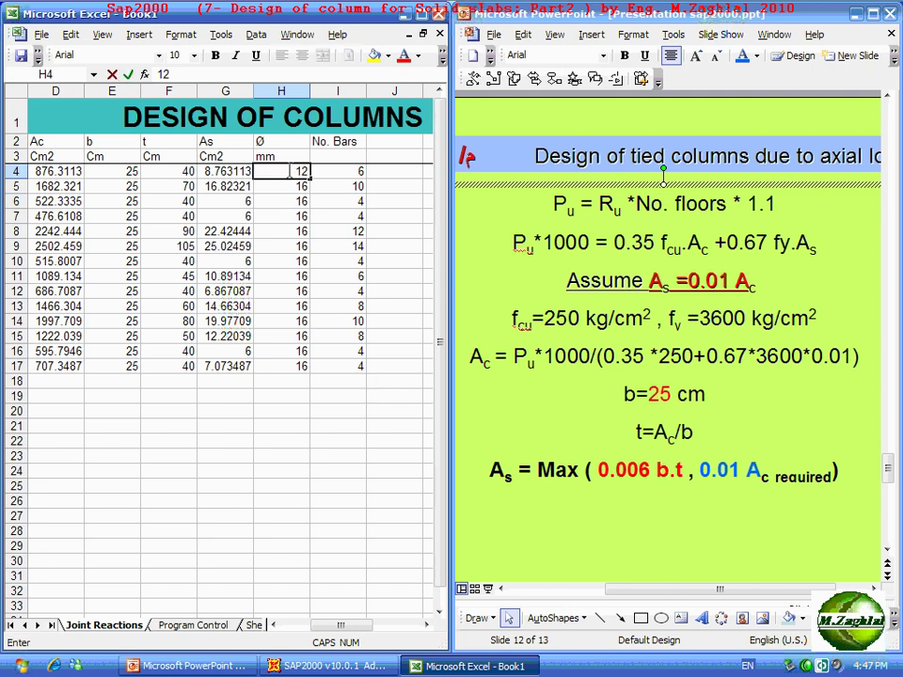
{"action": "key", "text": "Return"}
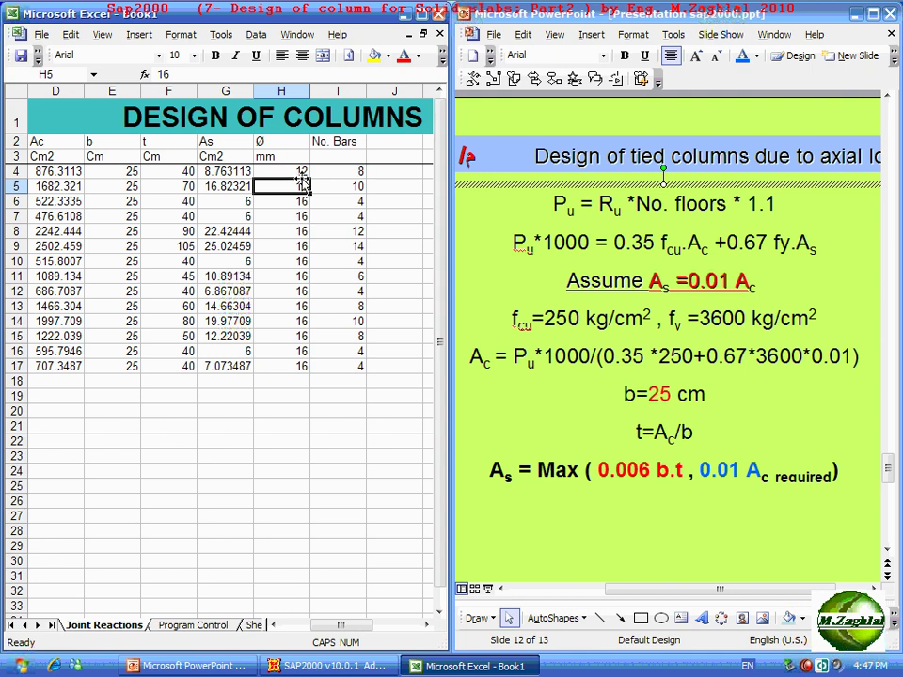
{"action": "left_click", "coordinate": [294, 170]}
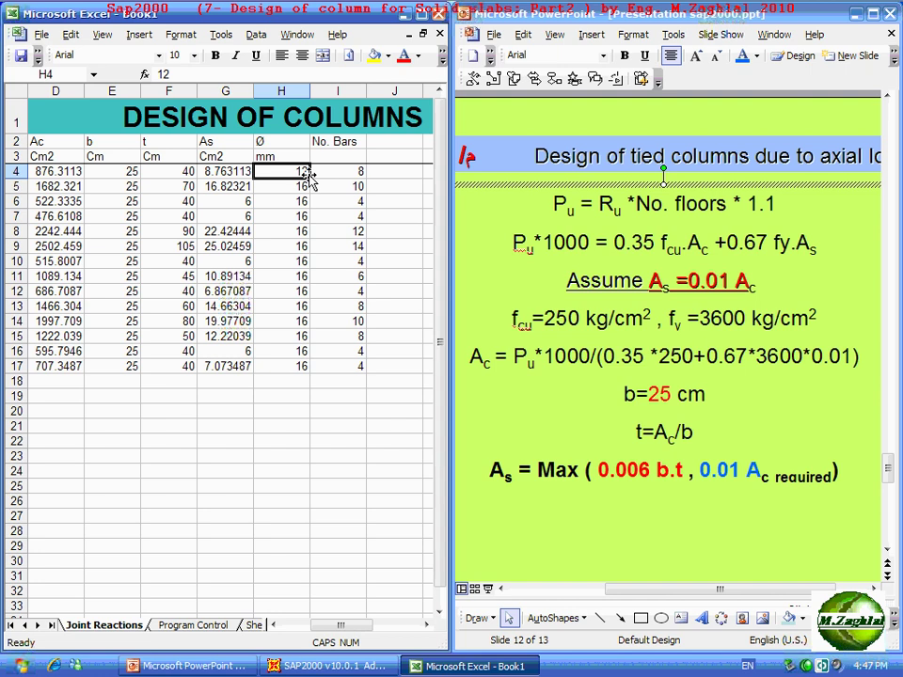
{"action": "double_click", "coordinate": [309, 178]}
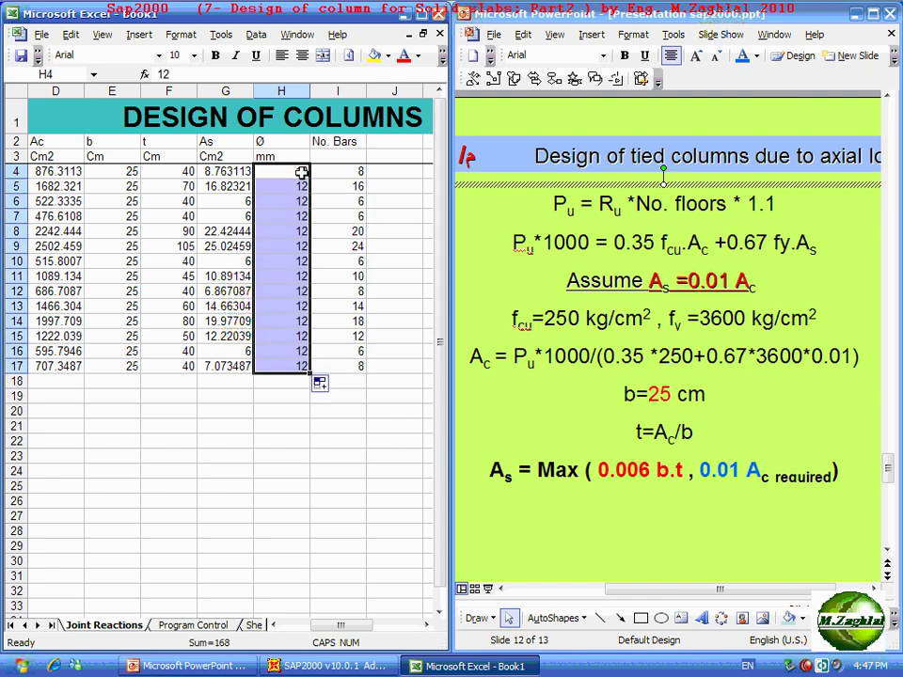
{"action": "left_click", "coordinate": [385, 390]}
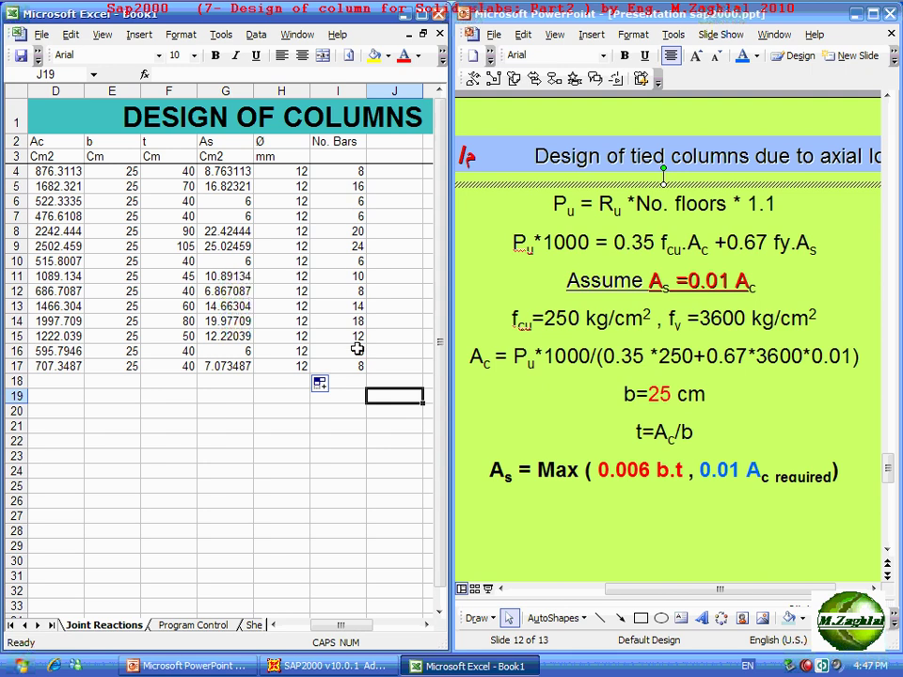
Check the recalculated bar count in I6 and the b and t values in row 7.
{"action": "left_click", "coordinate": [361, 200]}
{"action": "left_click", "coordinate": [129, 222]}
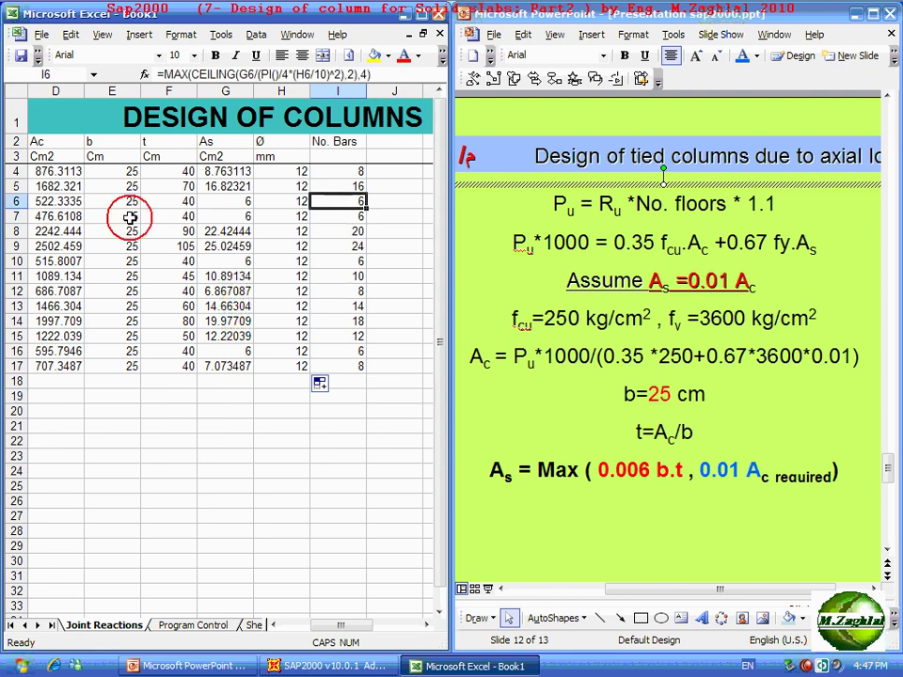
{"action": "left_click", "coordinate": [169, 217]}
{"action": "left_click", "coordinate": [224, 427]}
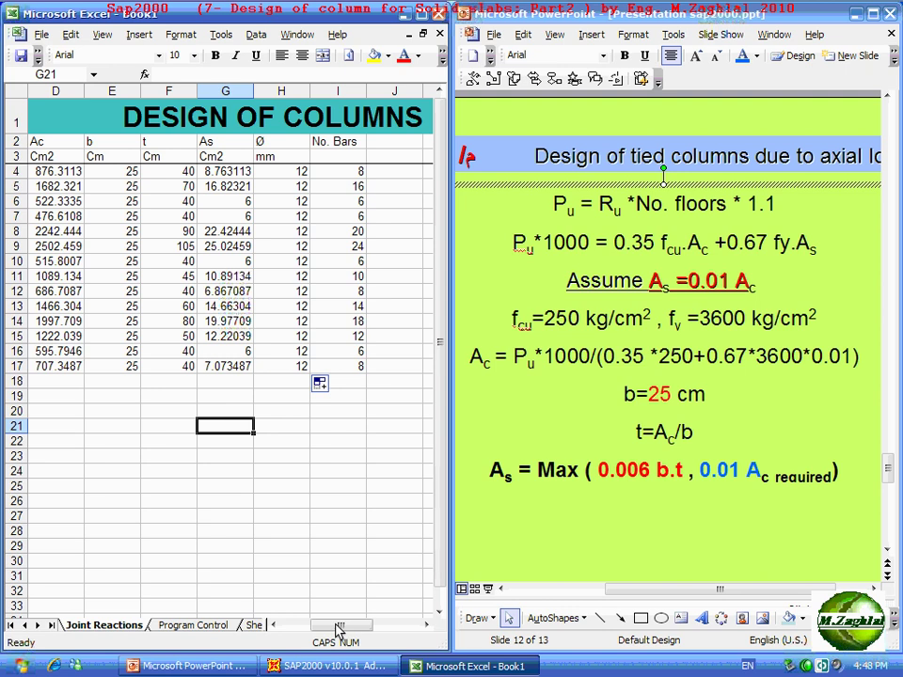
Maximize the Excel window and bring the full table from column A into view.
{"action": "double_click", "coordinate": [374, 17]}
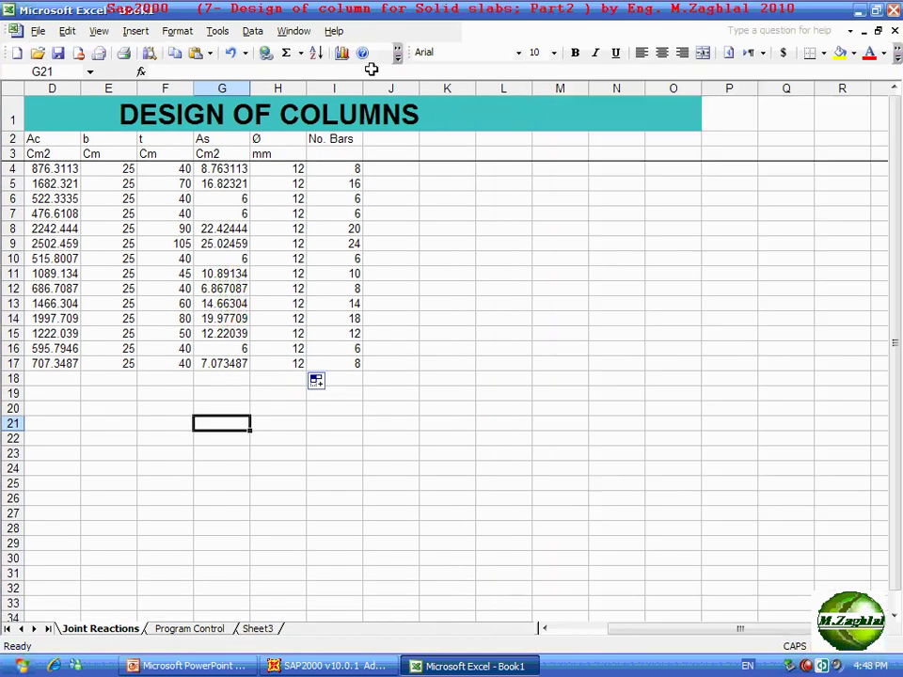
{"action": "left_click", "coordinate": [564, 628]}
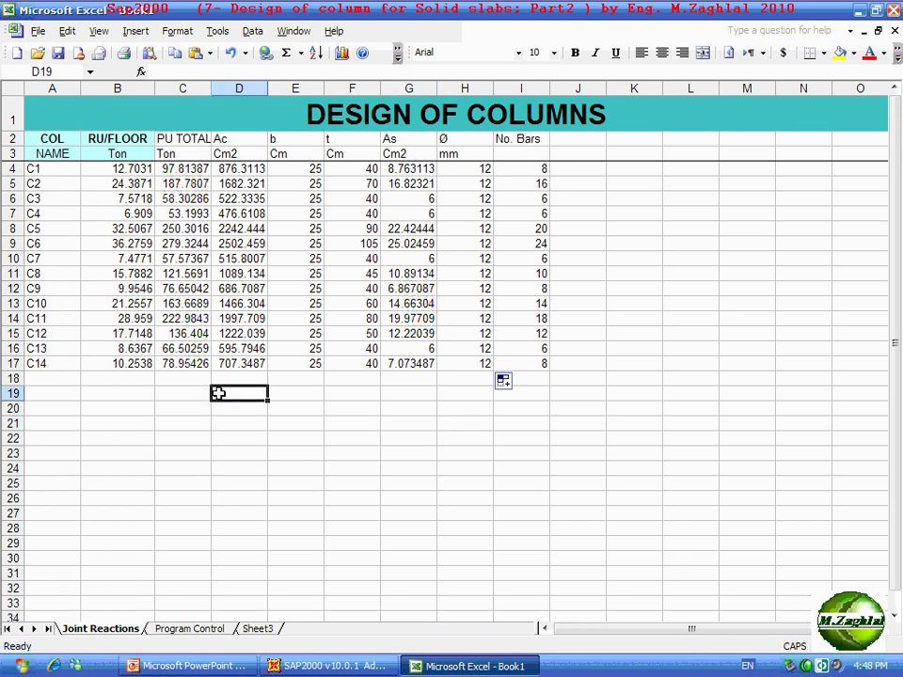
{"action": "left_click", "coordinate": [11, 168]}
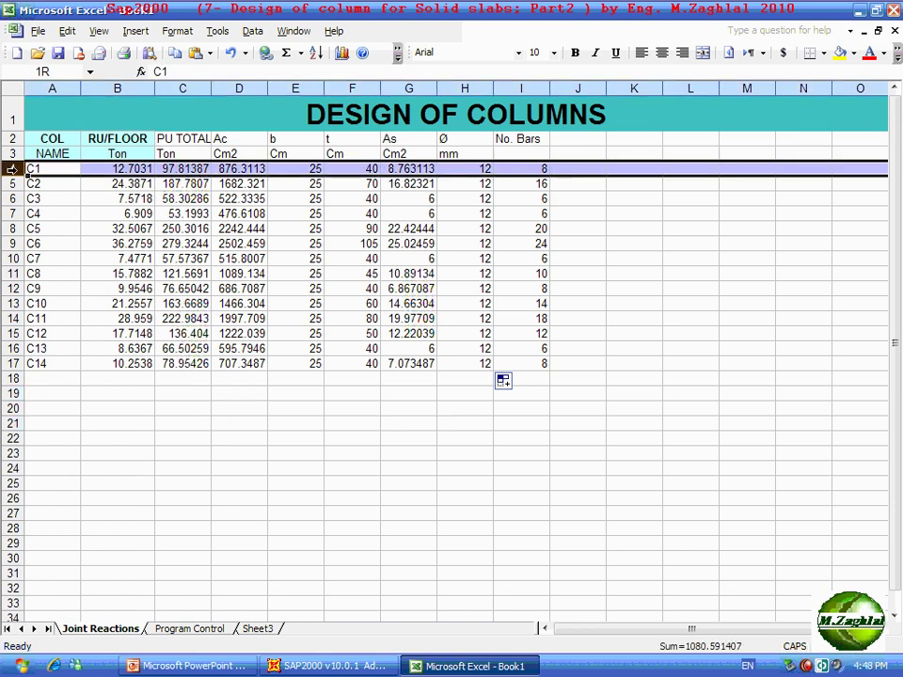
{"action": "left_click_drag", "start_coordinate": [11, 169], "coordinate": [11, 364]}
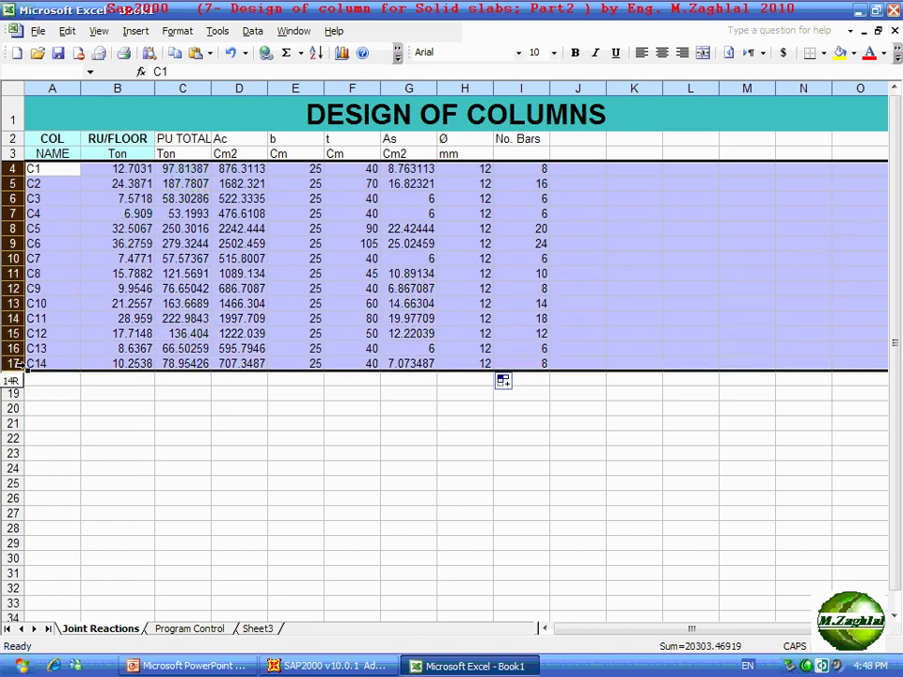
{"action": "left_click", "coordinate": [66, 407]}
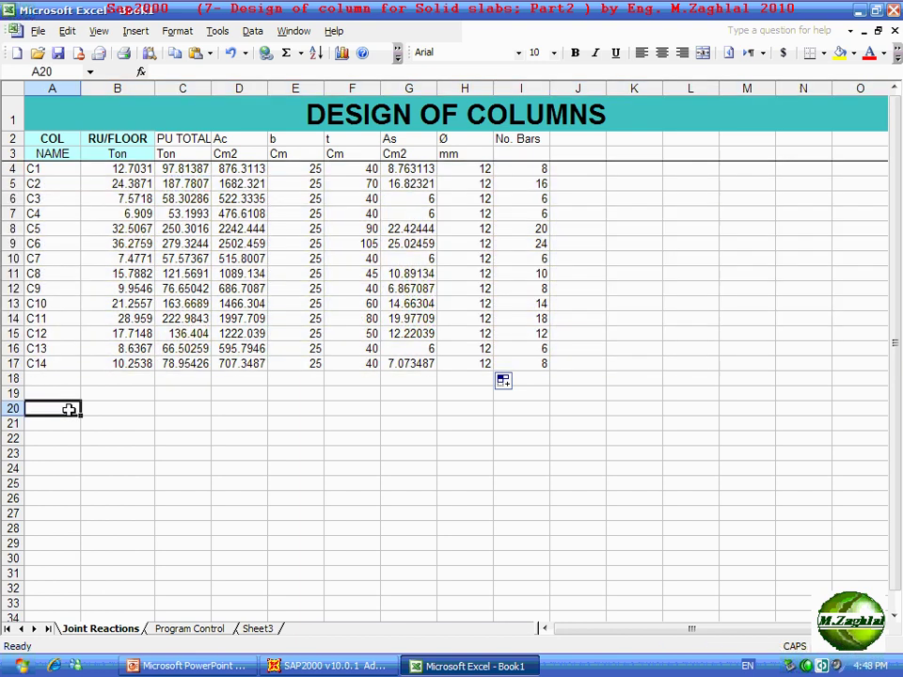
Try selecting rows C1–C3 and the COL NAME, RU/FLOOR, PU TOTAL and Ac columns.
{"action": "left_click", "coordinate": [11, 169]}
{"action": "left_click", "coordinate": [9, 183]}
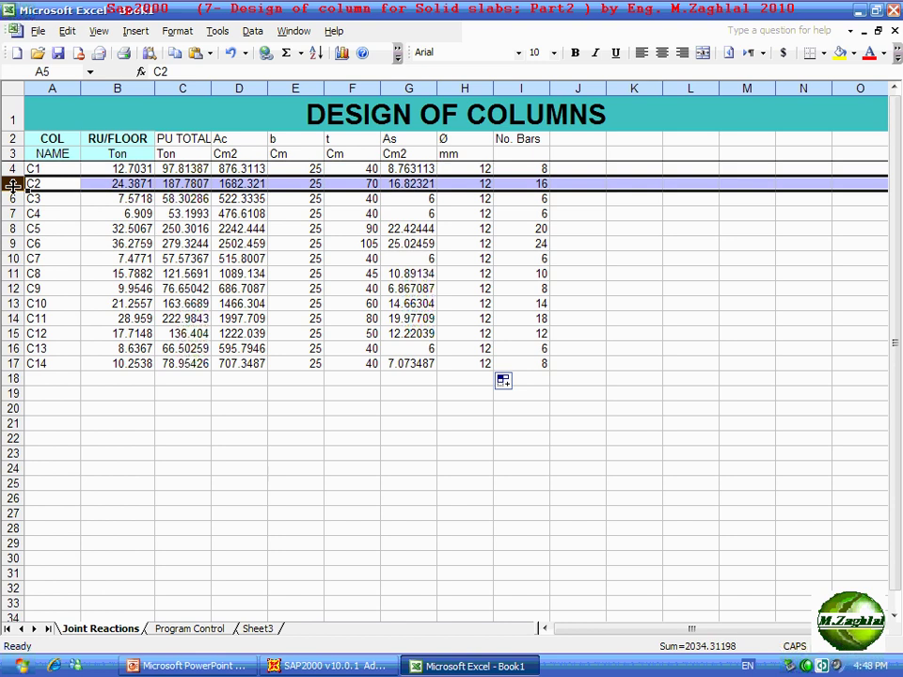
{"action": "left_click", "coordinate": [9, 199]}
{"action": "left_click", "coordinate": [239, 88]}
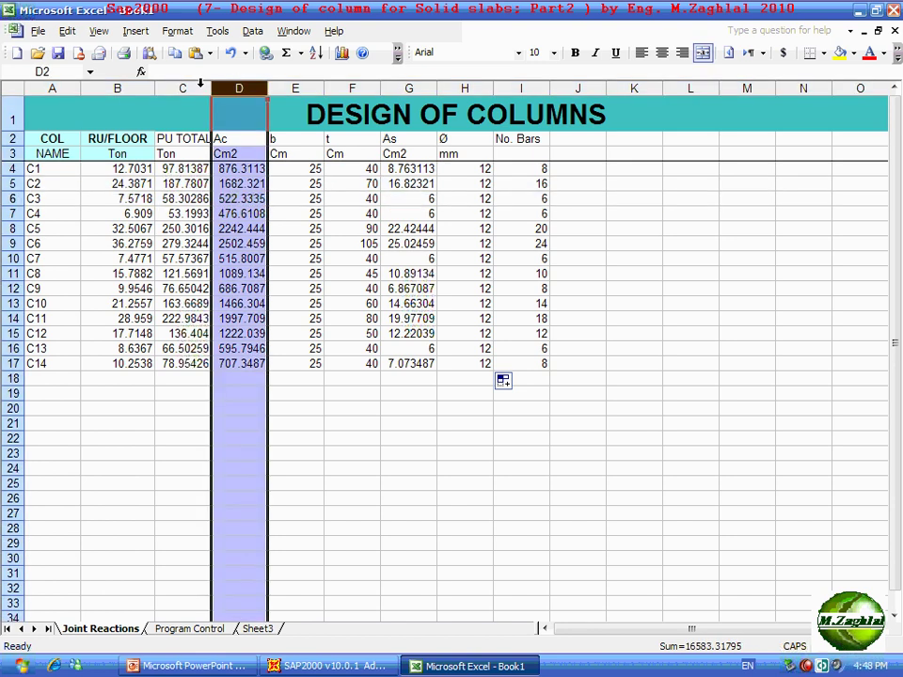
{"action": "left_click", "coordinate": [182, 88]}
{"action": "left_click", "coordinate": [94, 88]}
{"action": "left_click", "coordinate": [51, 87]}
{"action": "left_click", "coordinate": [116, 87]}
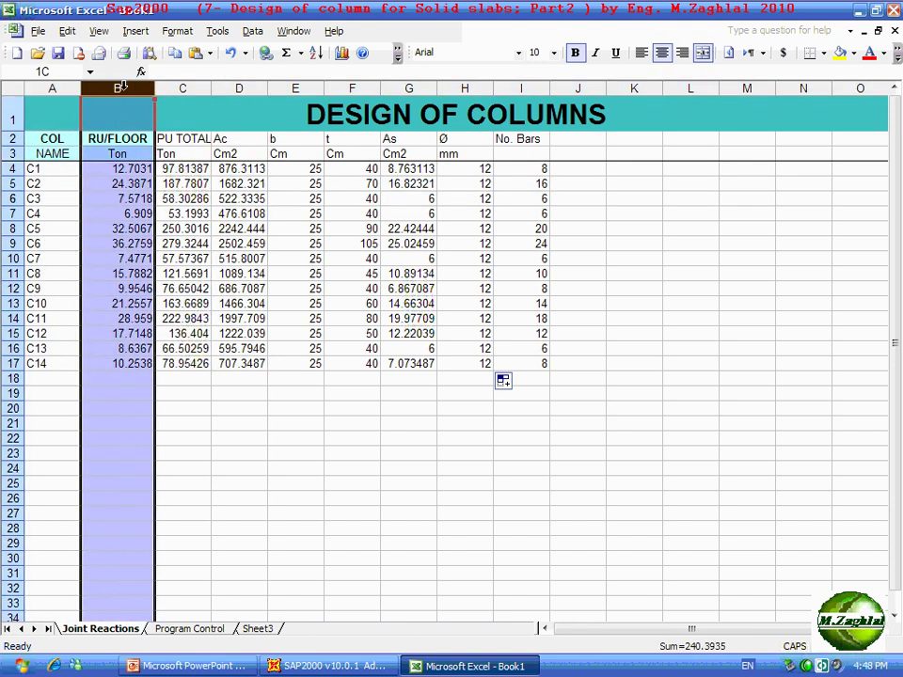
{"action": "left_click", "coordinate": [240, 88]}
Select rows 4–17 covering C1 to C14 and bring up the Data menu.
{"action": "left_click", "coordinate": [12, 153]}
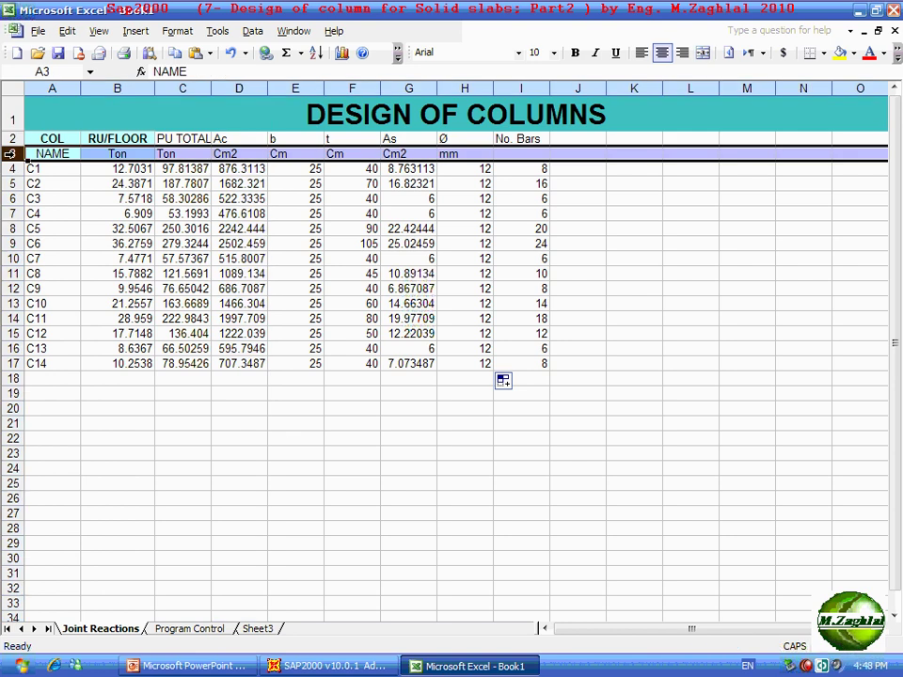
{"action": "left_click", "coordinate": [11, 199]}
{"action": "left_click", "coordinate": [136, 376]}
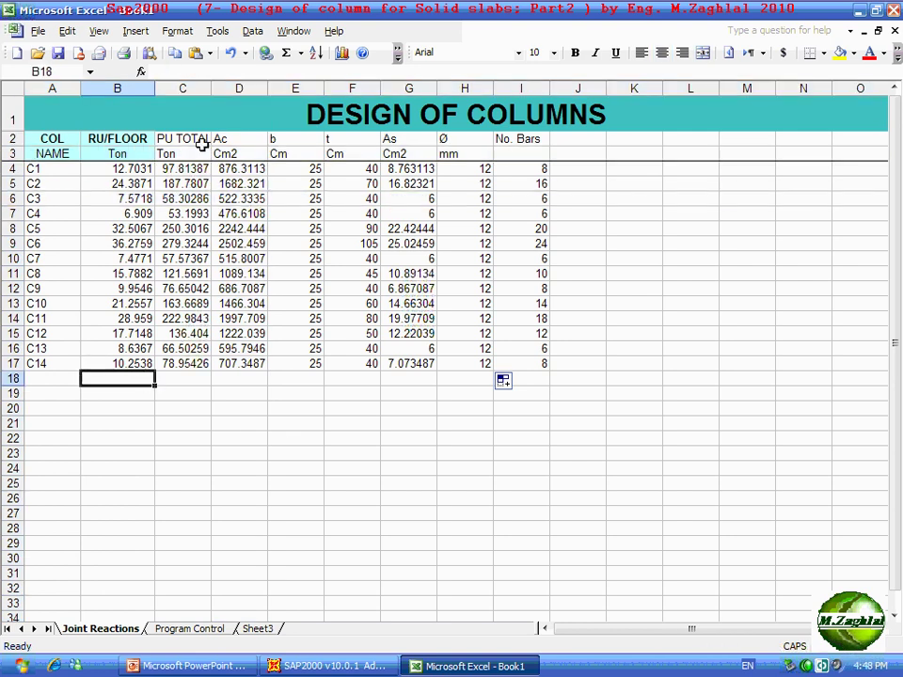
{"action": "left_click_drag", "start_coordinate": [11, 169], "coordinate": [12, 364]}
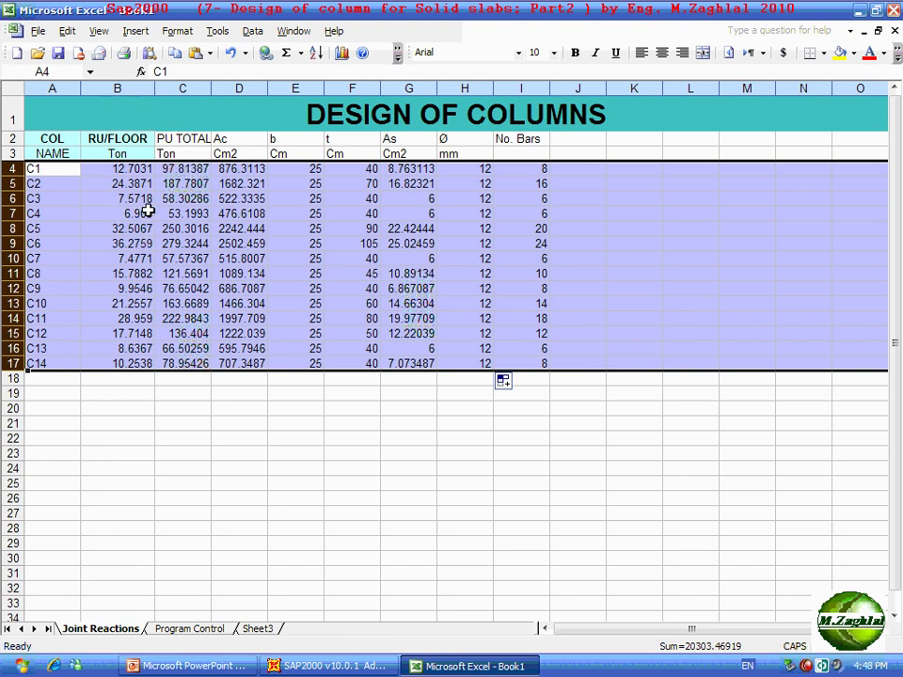
{"action": "left_click", "coordinate": [252, 33]}
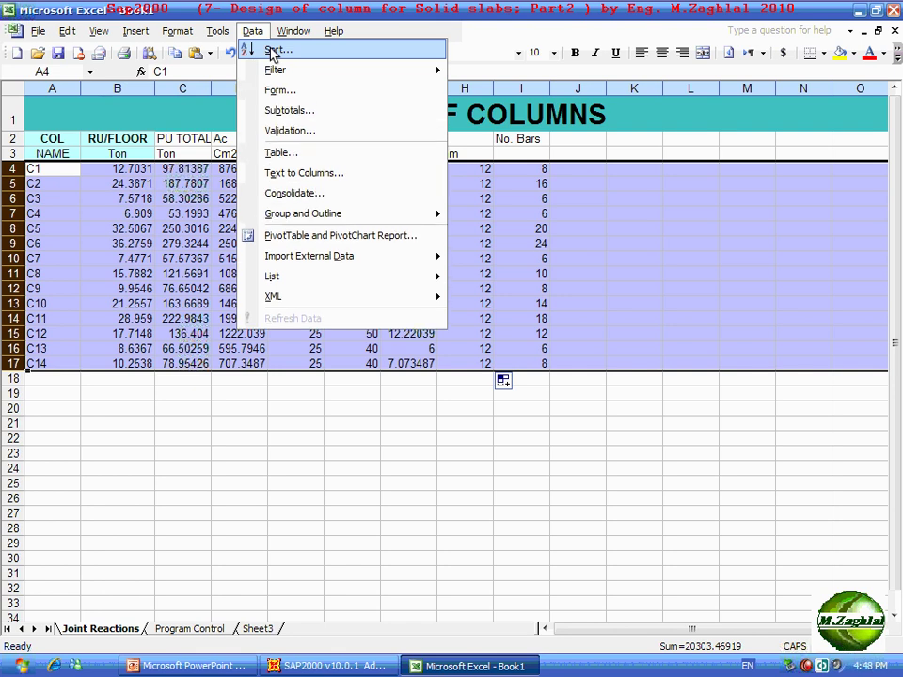
Sort the selected rows by column B (RU/FLOOR) in ascending order, with no header row.
{"action": "left_click", "coordinate": [274, 52]}
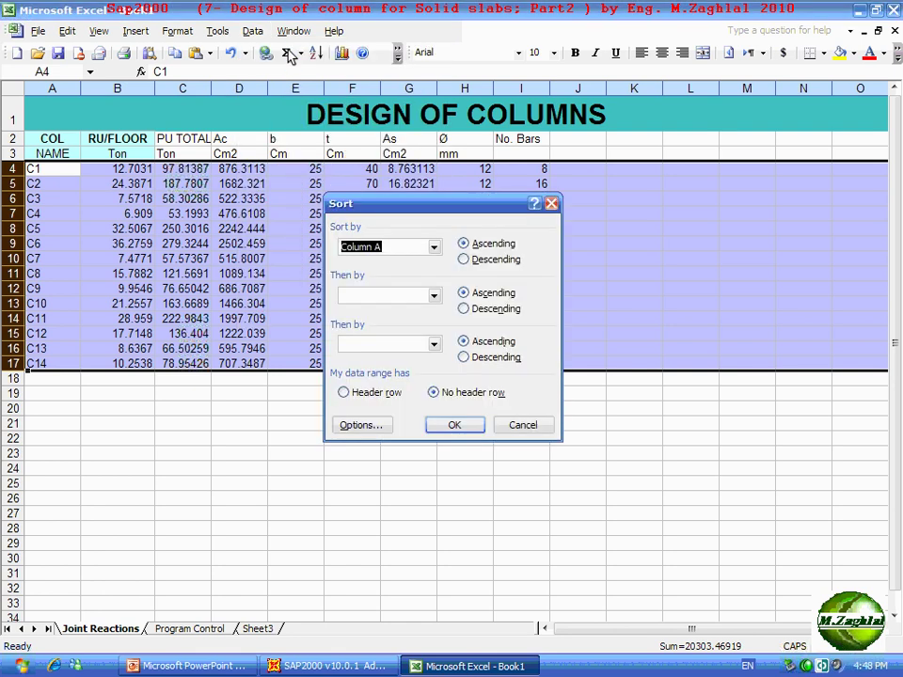
{"action": "left_click_drag", "start_coordinate": [445, 206], "coordinate": [527, 227]}
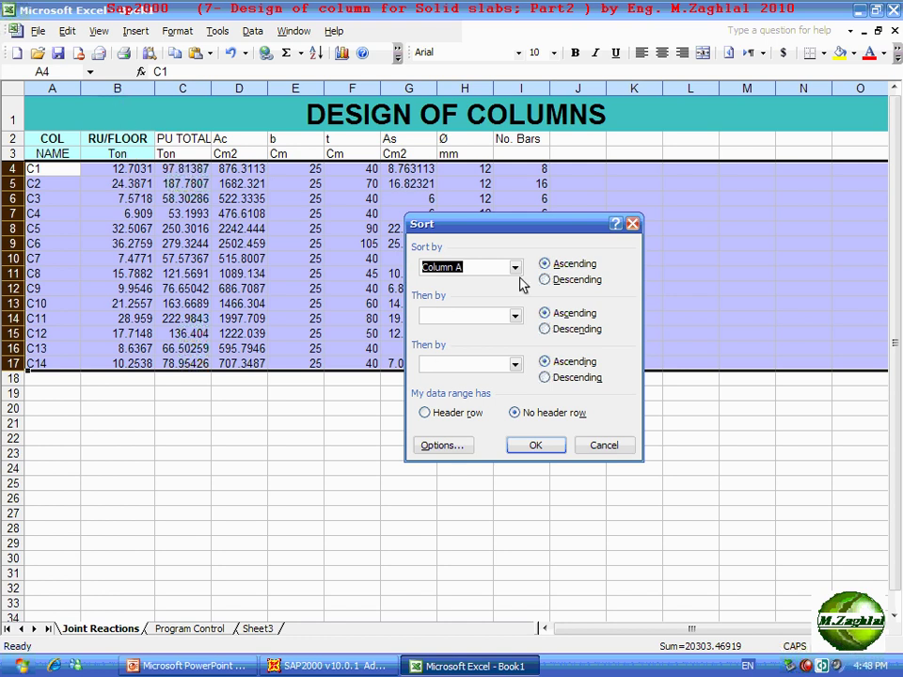
{"action": "left_click", "coordinate": [515, 267]}
{"action": "left_click", "coordinate": [494, 304]}
{"action": "left_click", "coordinate": [571, 266]}
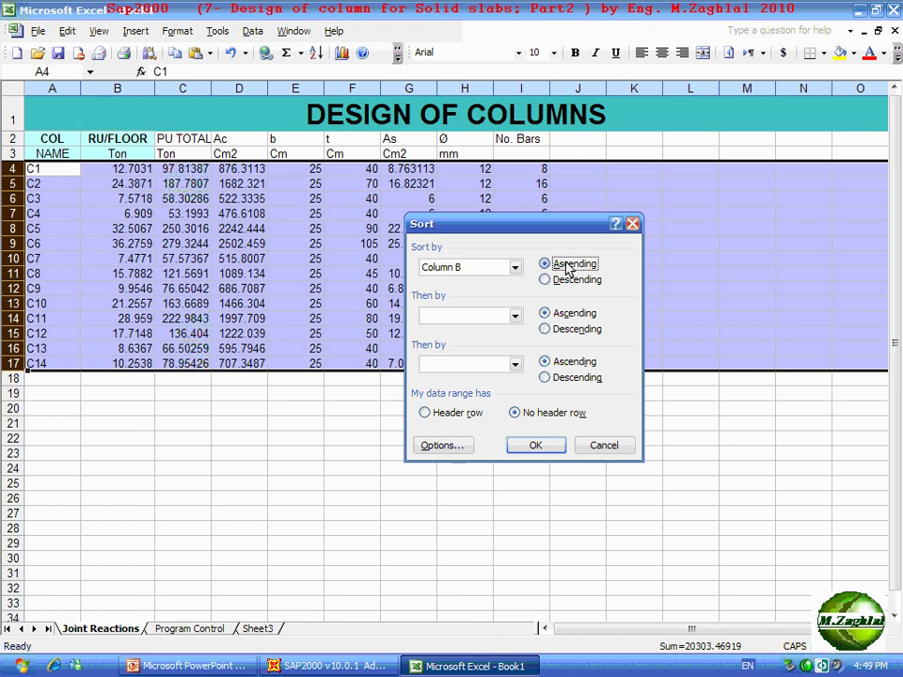
{"action": "left_click", "coordinate": [535, 448]}
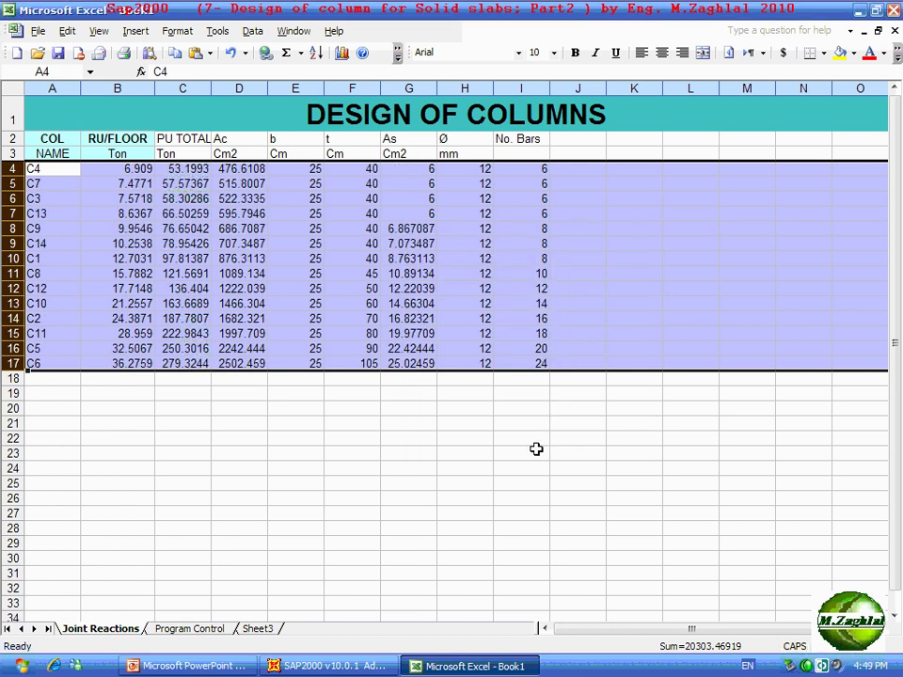
{"action": "left_click", "coordinate": [417, 450]}
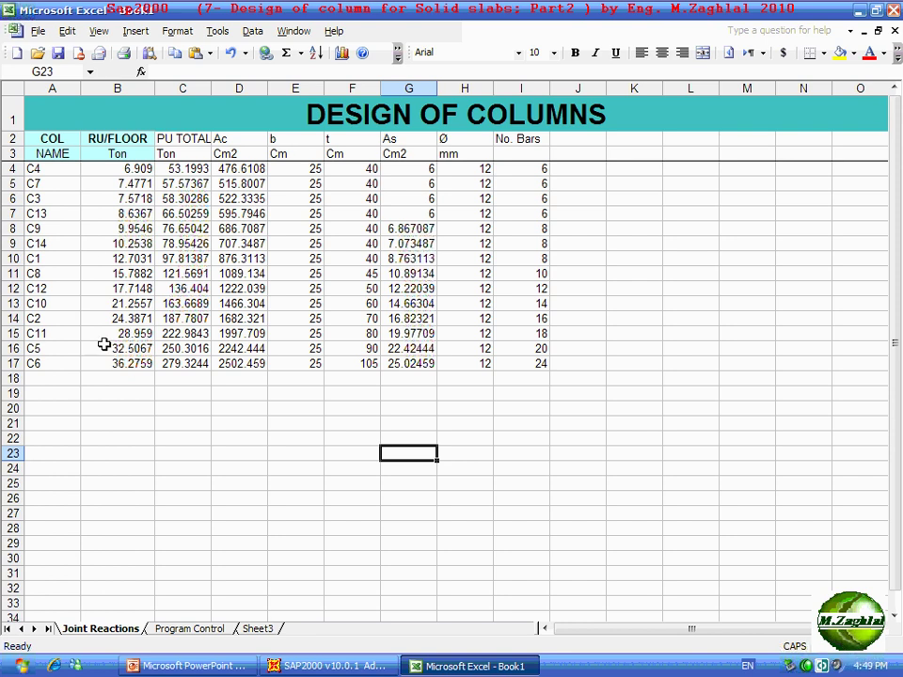
Inspect the b and t values of the first three sorted rows in columns E and F.
{"action": "left_click", "coordinate": [261, 448]}
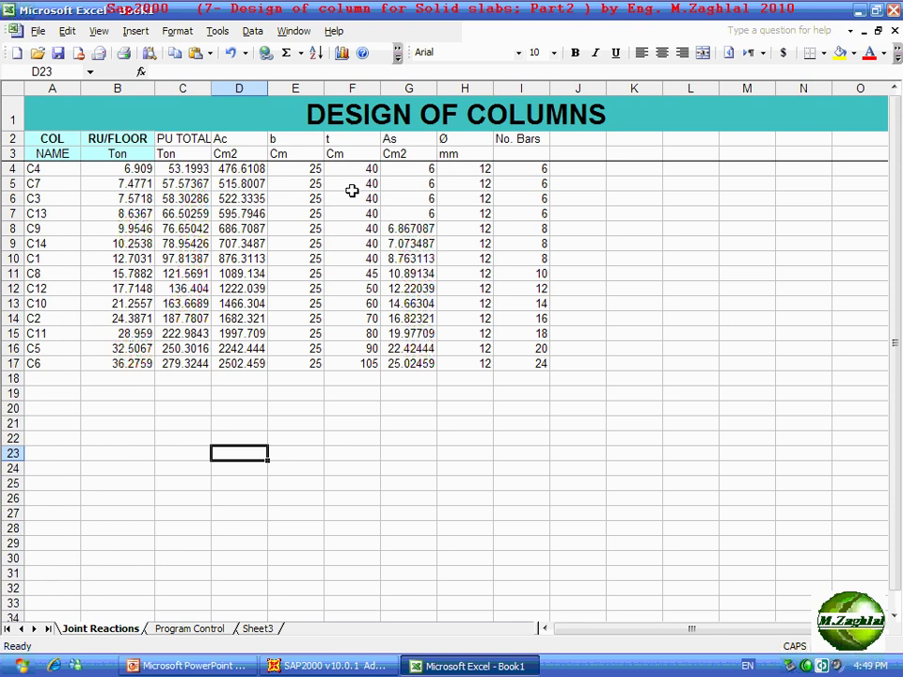
{"action": "left_click", "coordinate": [307, 169]}
{"action": "left_click", "coordinate": [345, 171]}
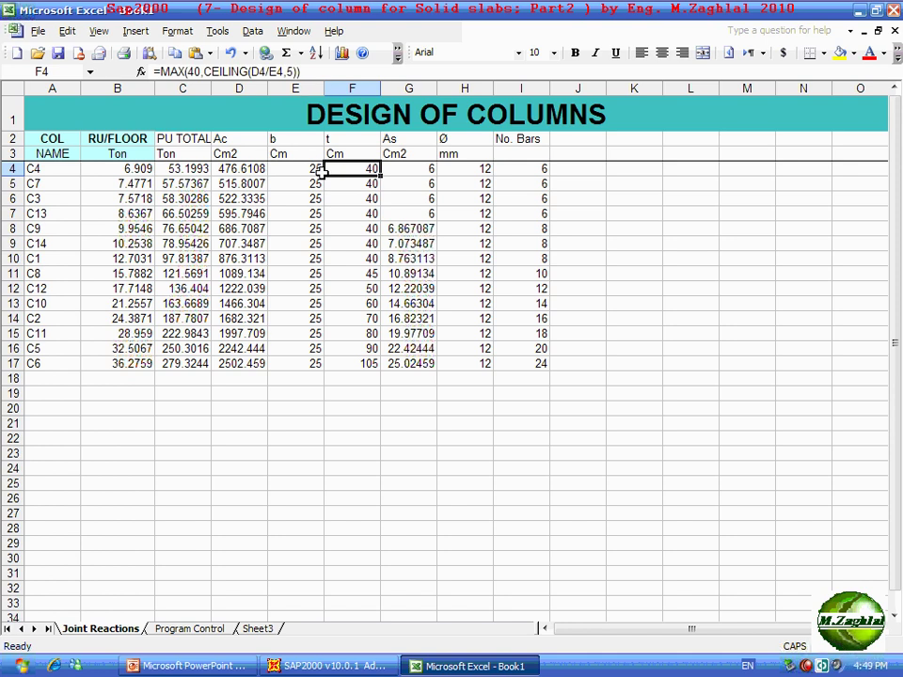
{"action": "left_click", "coordinate": [310, 184]}
{"action": "left_click", "coordinate": [345, 185]}
{"action": "left_click", "coordinate": [346, 198]}
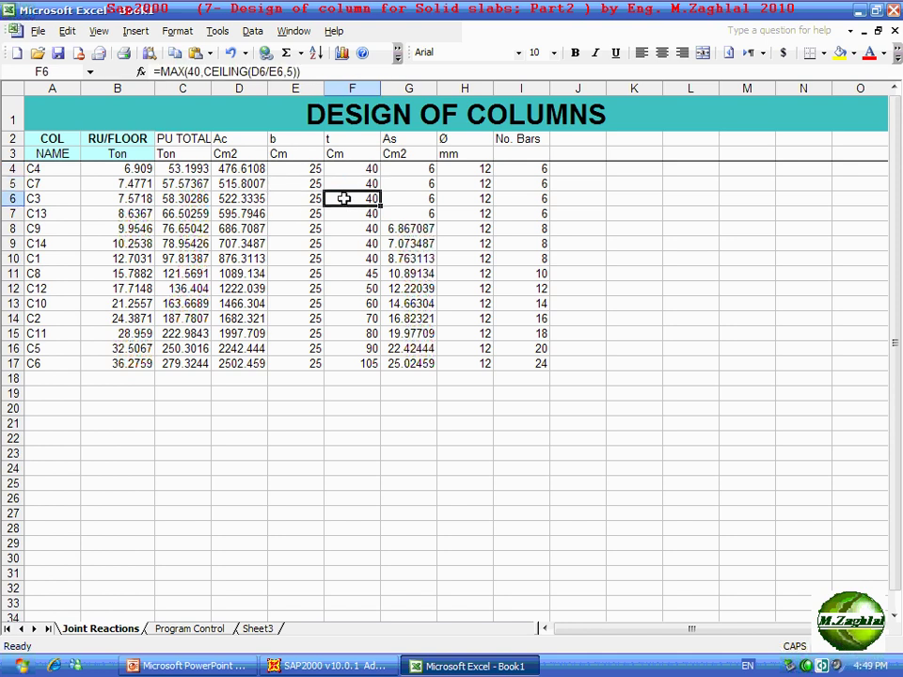
{"action": "mouse_move", "coordinate": [311, 171]}
{"action": "left_mouse_down"}
{"action": "mouse_move", "coordinate": [347, 198]}
{"action": "mouse_move", "coordinate": [349, 259]}
{"action": "mouse_move", "coordinate": [545, 259]}
{"action": "left_mouse_up"}
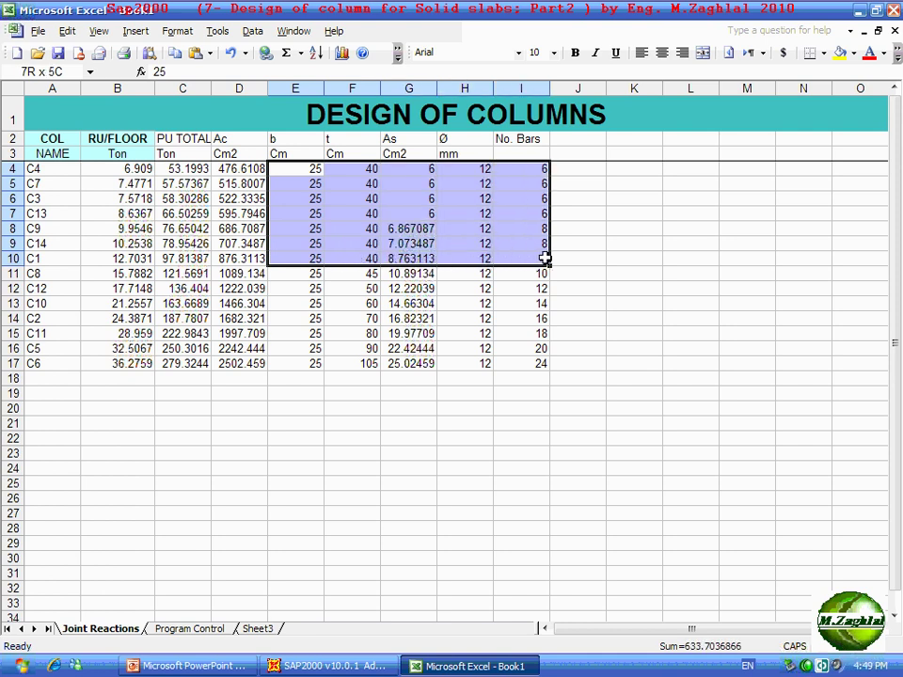
{"action": "left_click_drag", "start_coordinate": [545, 259], "coordinate": [545, 259]}
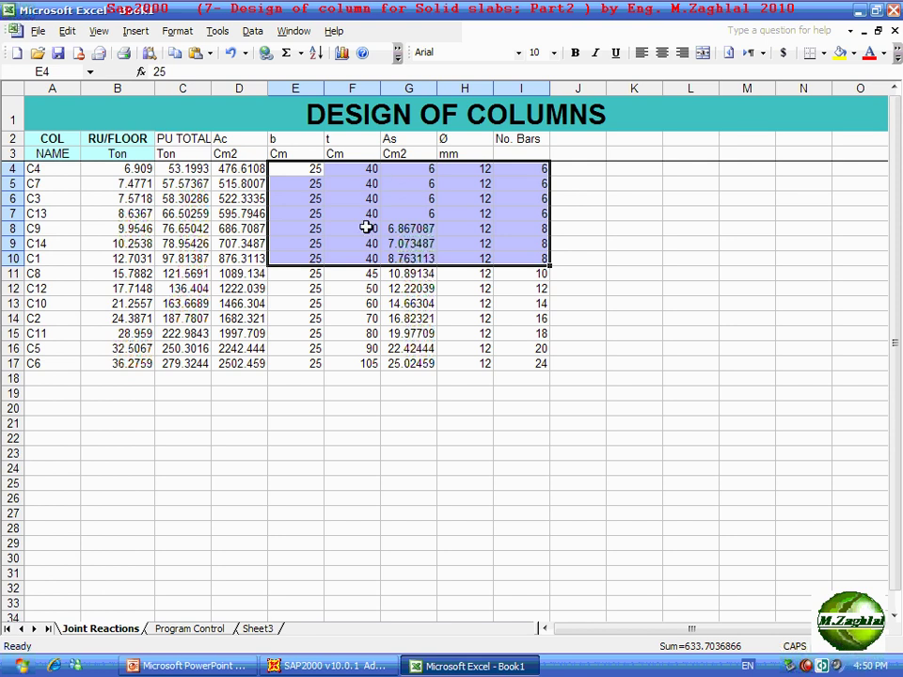
Merge and centre J2:J3 and enter the Arabic header نموذج العمود.
{"action": "left_click", "coordinate": [571, 138]}
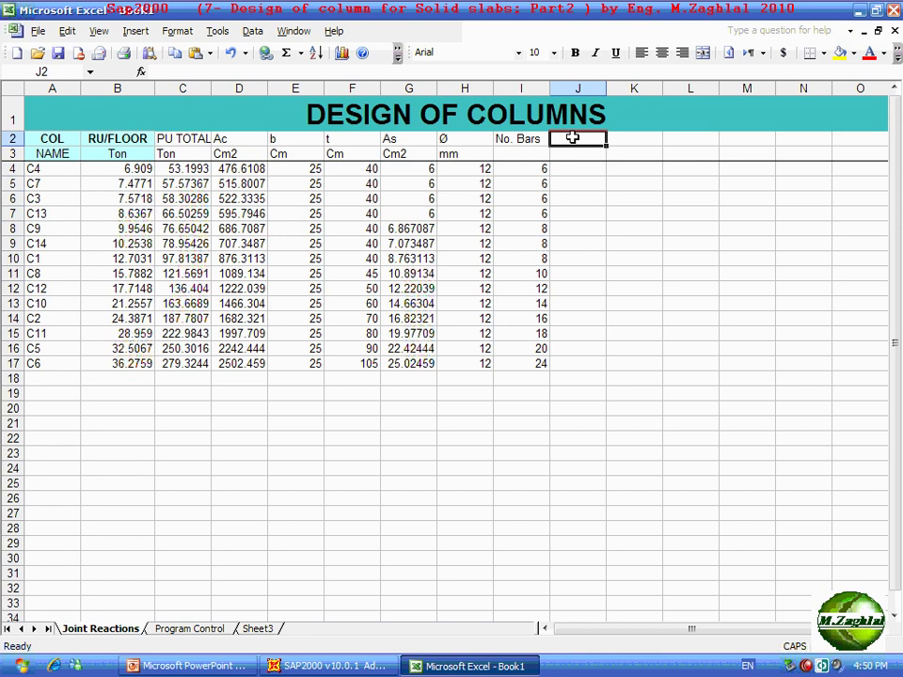
{"action": "left_click_drag", "start_coordinate": [576, 139], "coordinate": [576, 148]}
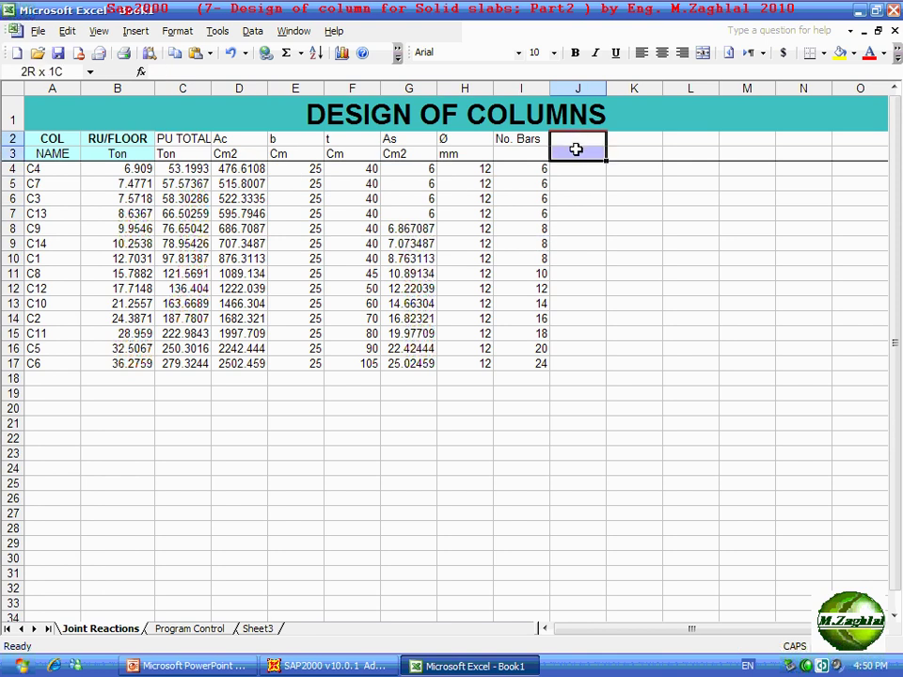
{"action": "left_click", "coordinate": [703, 55]}
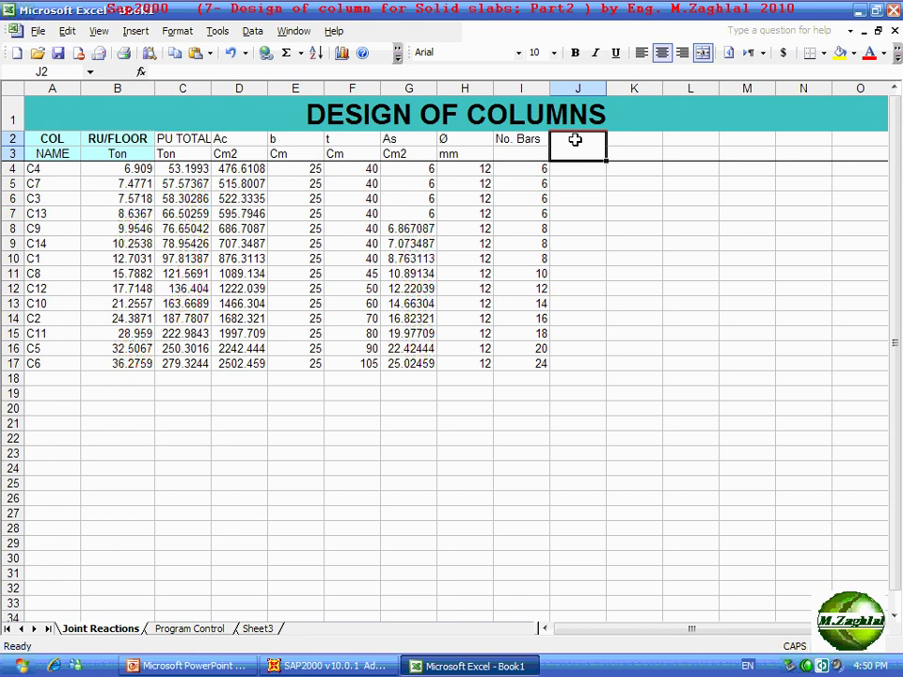
{"action": "key", "text": "alt+shift"}
{"action": "type", "text": "نموذ"}
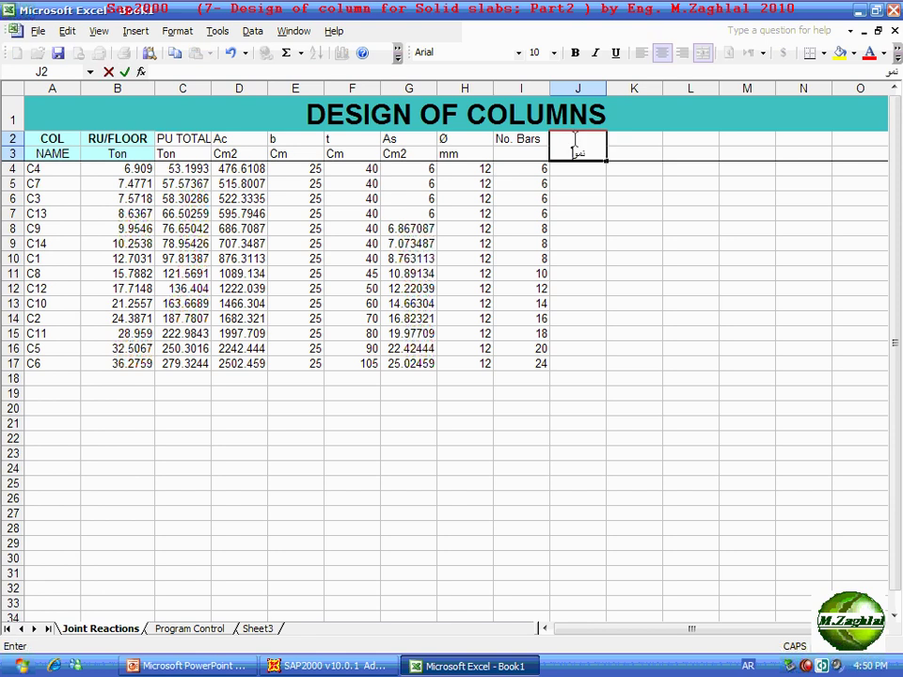
{"action": "type", "text": "ج الع"}
{"action": "type", "text": "مود"}
{"action": "key", "text": "Return"}
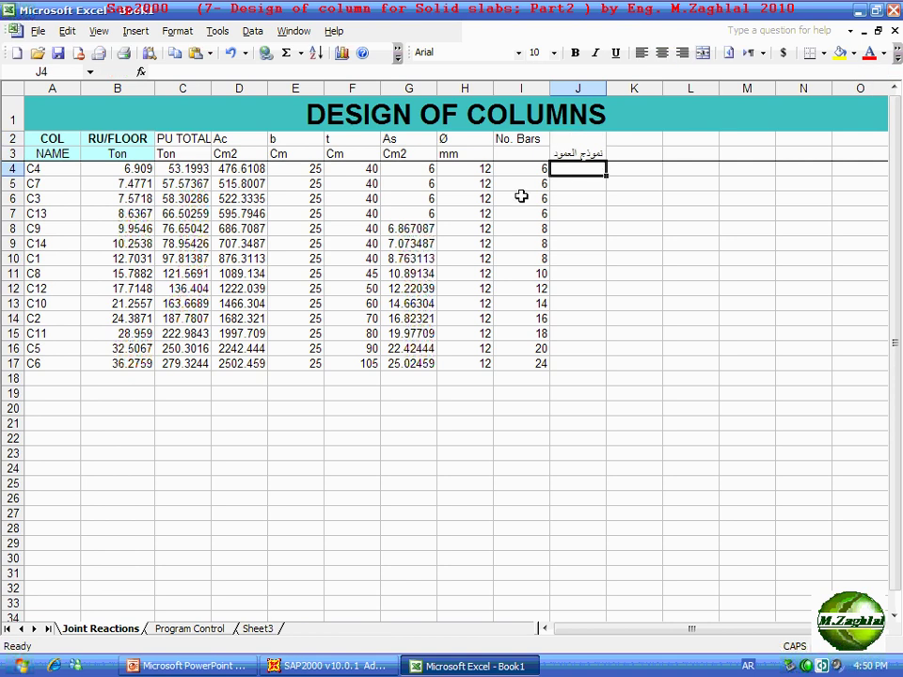
{"action": "left_click_drag", "start_coordinate": [574, 169], "coordinate": [579, 256]}
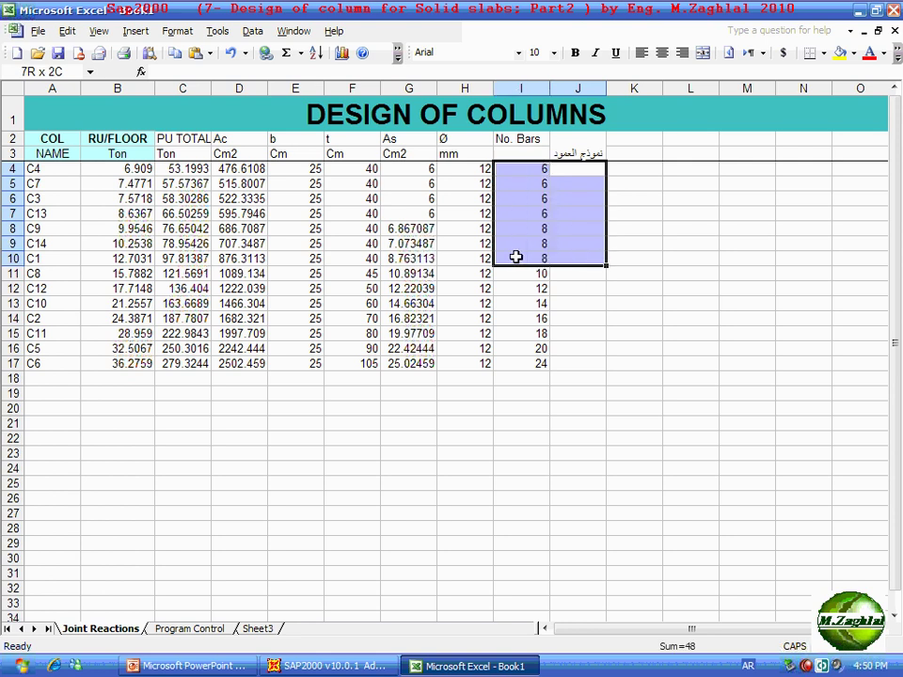
Merge J4:J10 and type the start of the column-type label, ع1 40*25 8.
{"action": "left_click_drag", "start_coordinate": [579, 256], "coordinate": [571, 257]}
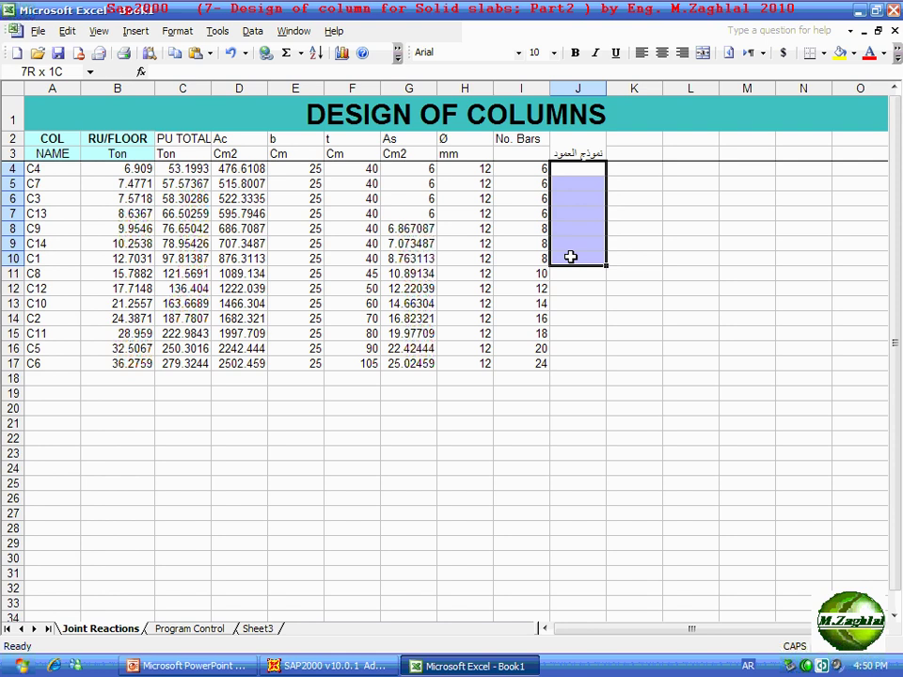
{"action": "left_click", "coordinate": [703, 52]}
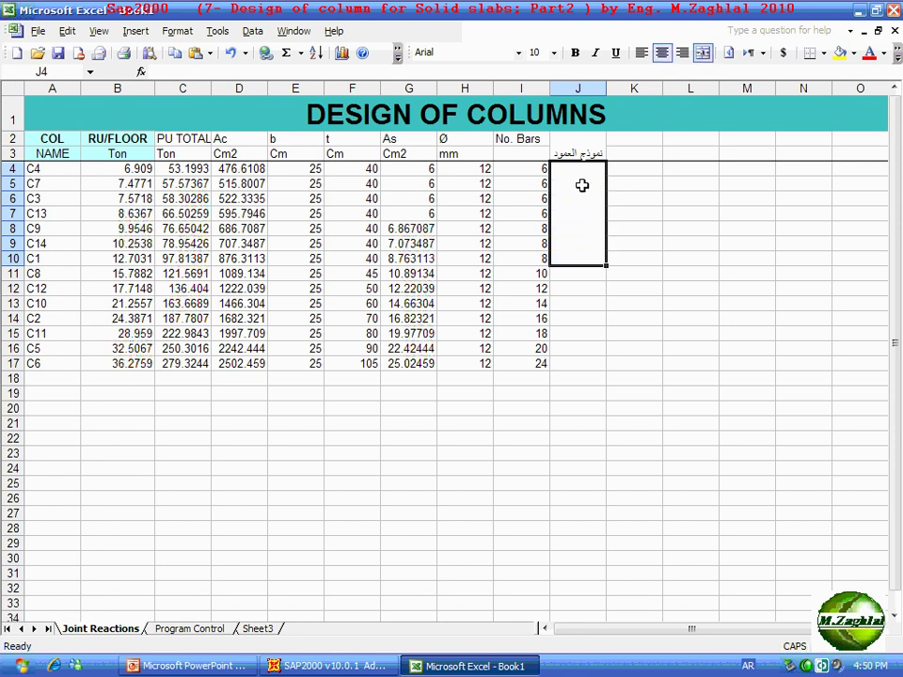
{"action": "type", "text": "ع"}
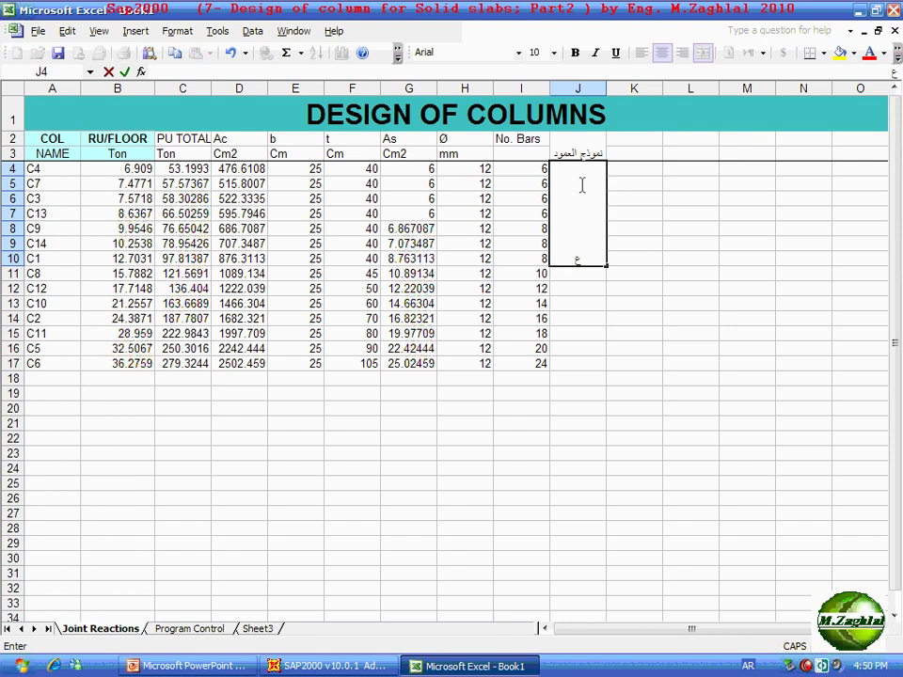
{"action": "type", "text": "1"}
{"action": "type", "text": "25"}
{"action": "type", "text": "°40"}
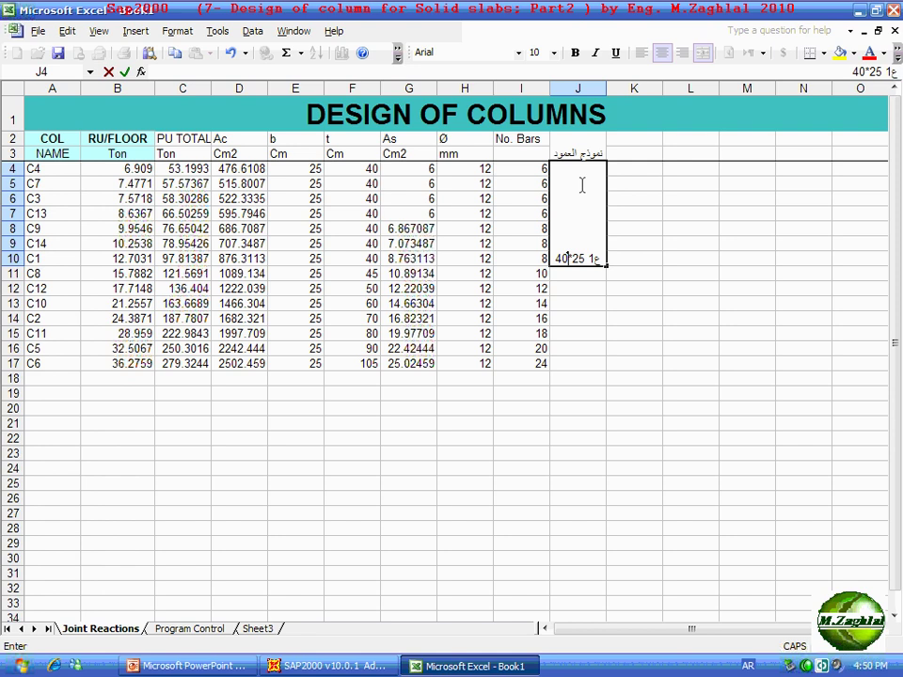
{"action": "type", "text": "*"}
{"action": "key", "text": "alt+shift"}
{"action": "type", "text": "8"}
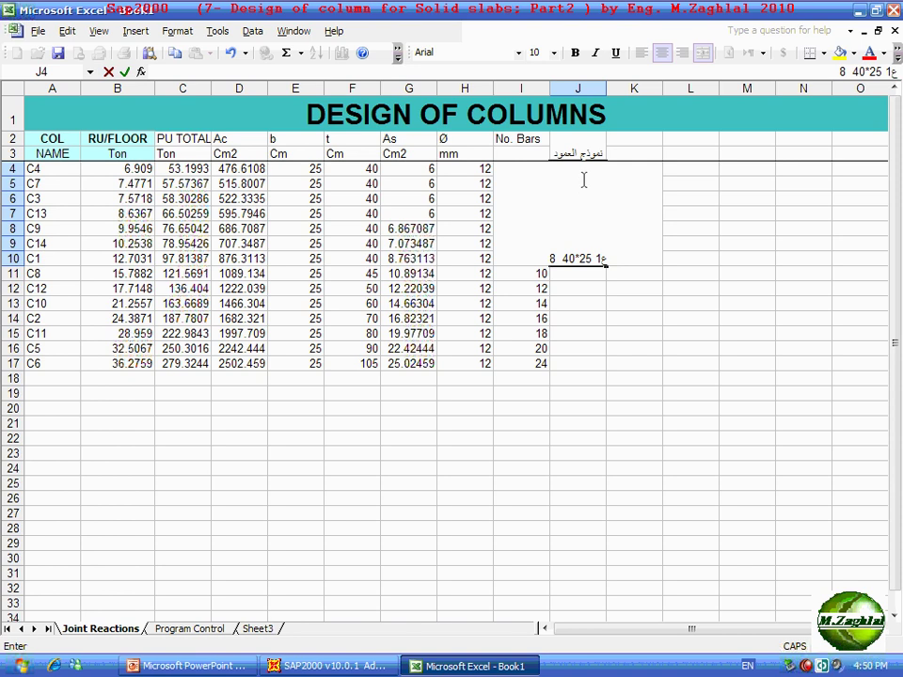
Insert the Ø symbol from Insert > Symbol and finish the label as 8Ø12.
{"action": "left_click", "coordinate": [138, 35]}
{"action": "left_click", "coordinate": [161, 129]}
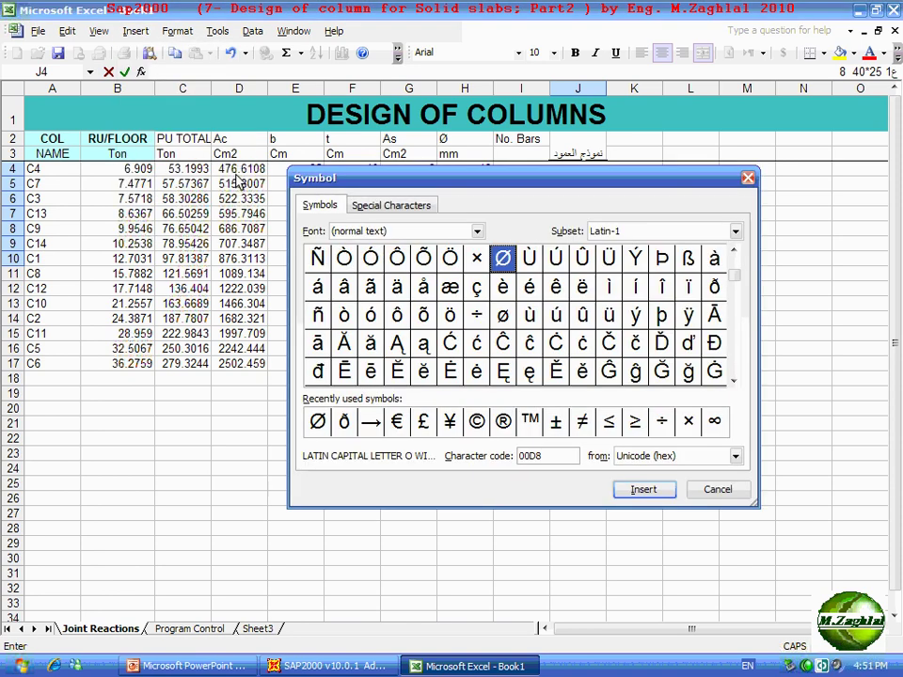
{"action": "left_click", "coordinate": [317, 423]}
{"action": "double_click", "coordinate": [317, 423]}
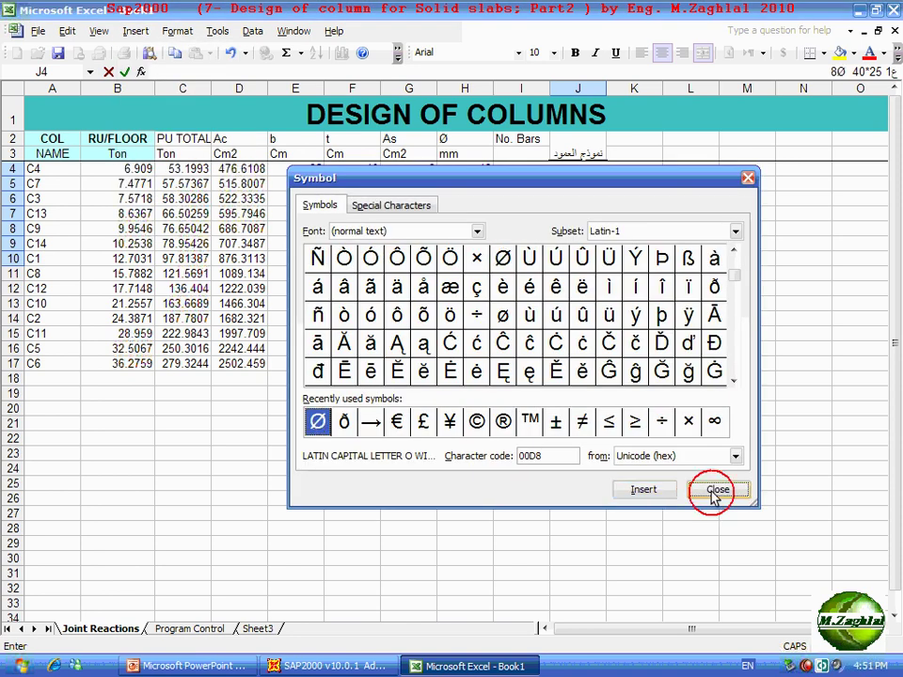
{"action": "left_click", "coordinate": [718, 489]}
{"action": "type", "text": "1"}
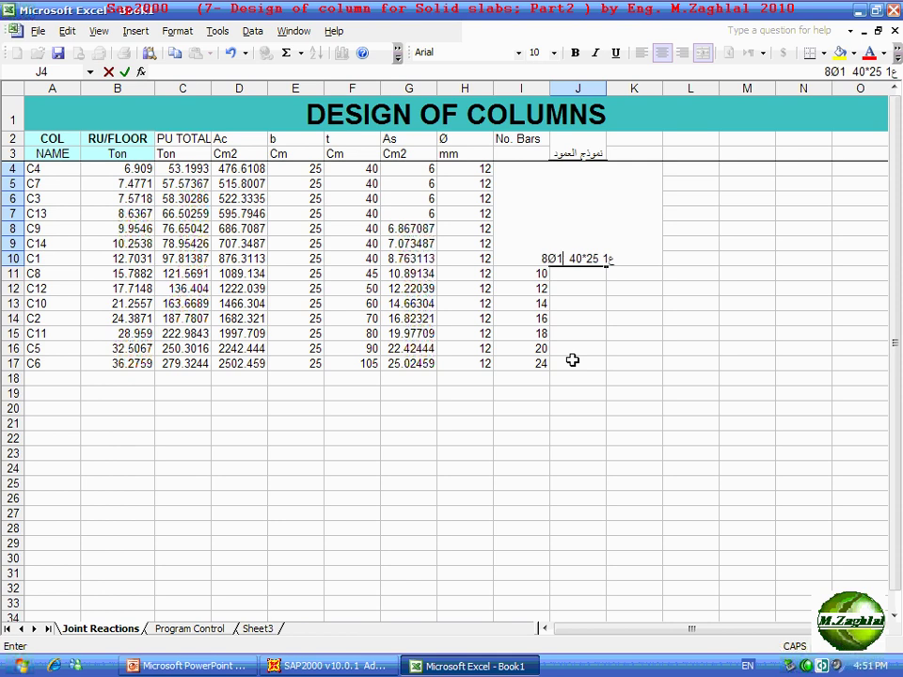
{"action": "type", "text": "2"}
{"action": "key", "text": "Return"}
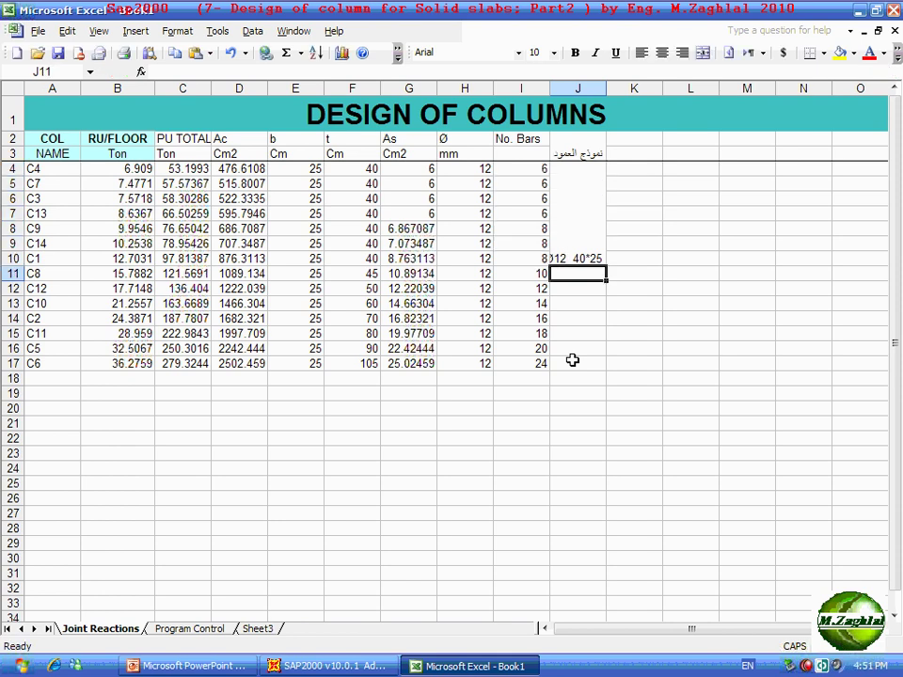
{"action": "left_click", "coordinate": [568, 234]}
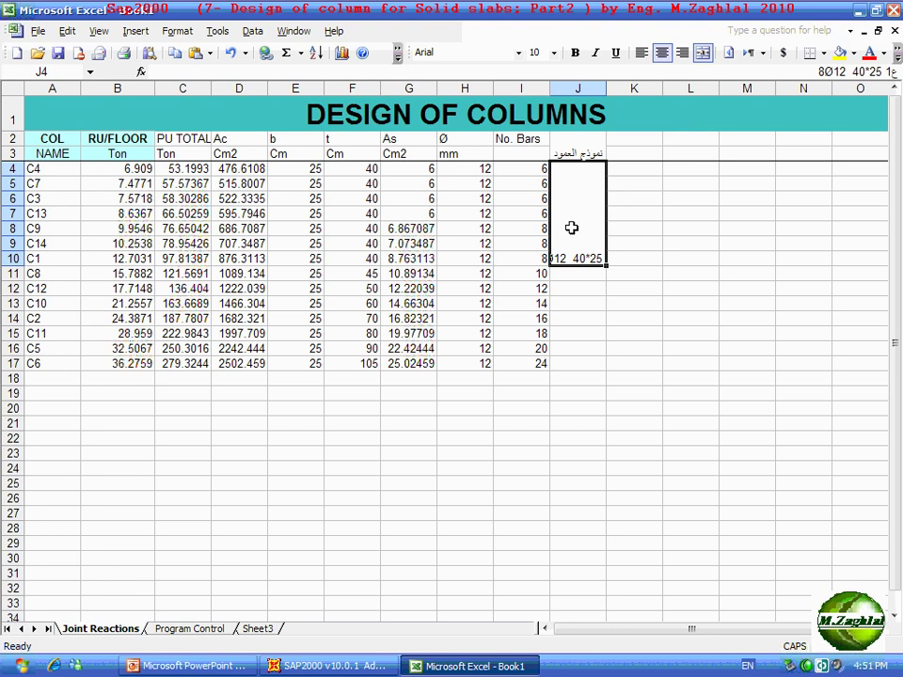
Set the merged J4:J10 label's text orientation to 90 degrees in Format Cells.
{"action": "right_click", "coordinate": [571, 228]}
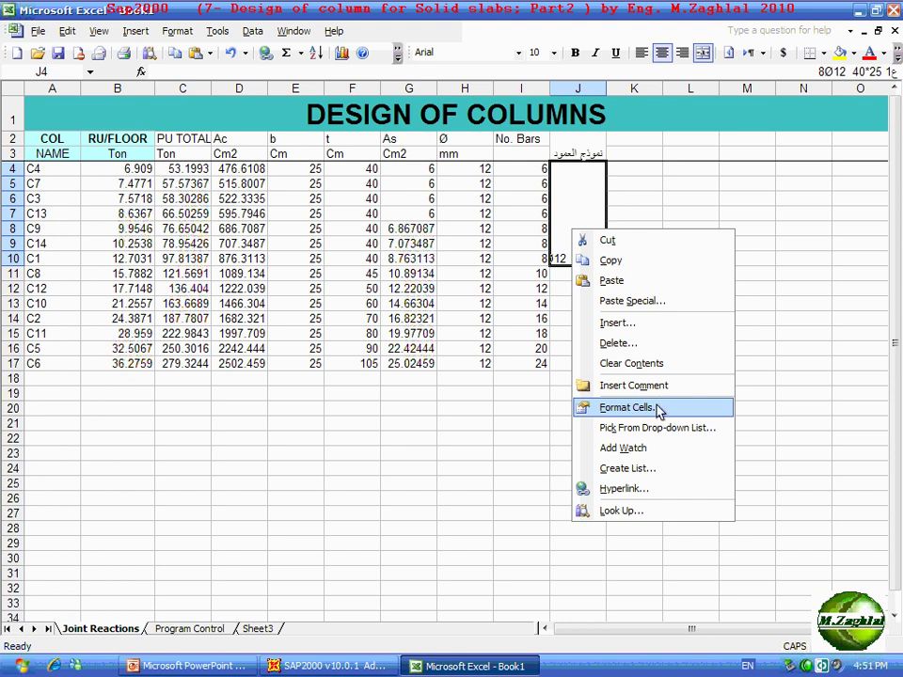
{"action": "left_click", "coordinate": [657, 410]}
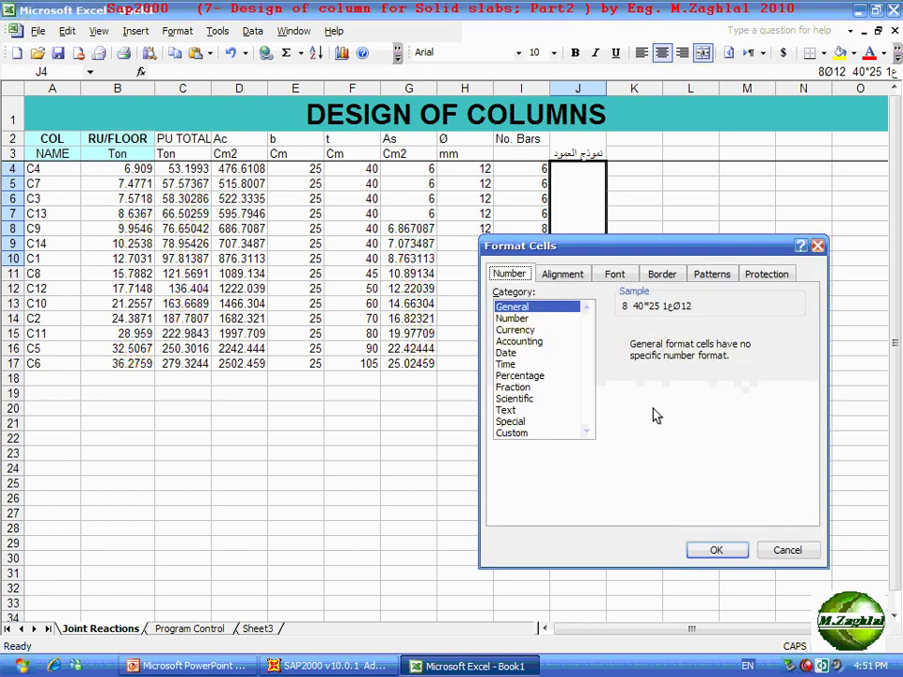
{"action": "left_click", "coordinate": [563, 274]}
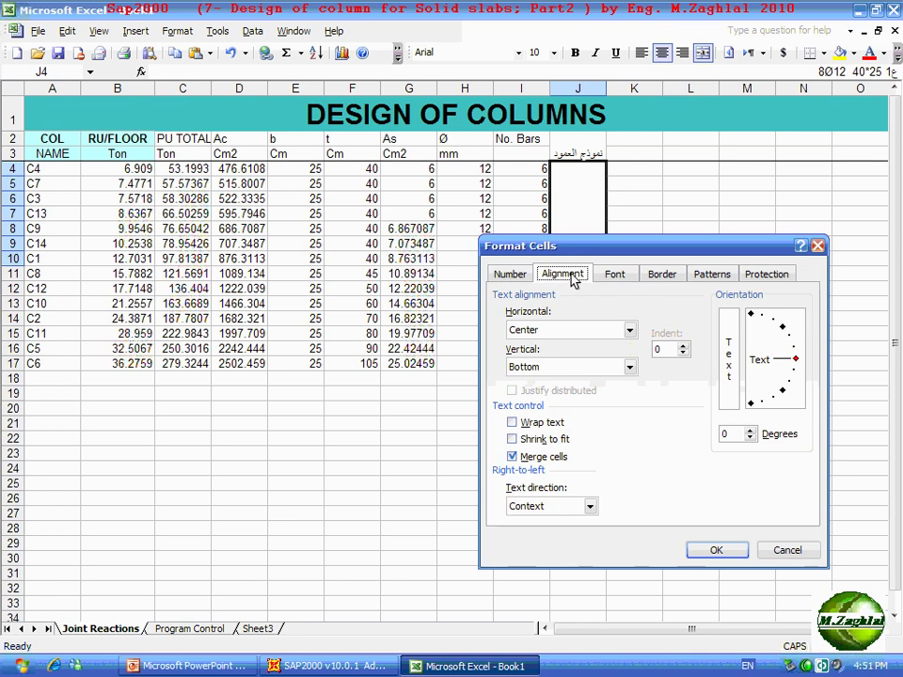
{"action": "left_click_drag", "start_coordinate": [592, 251], "coordinate": [574, 243]}
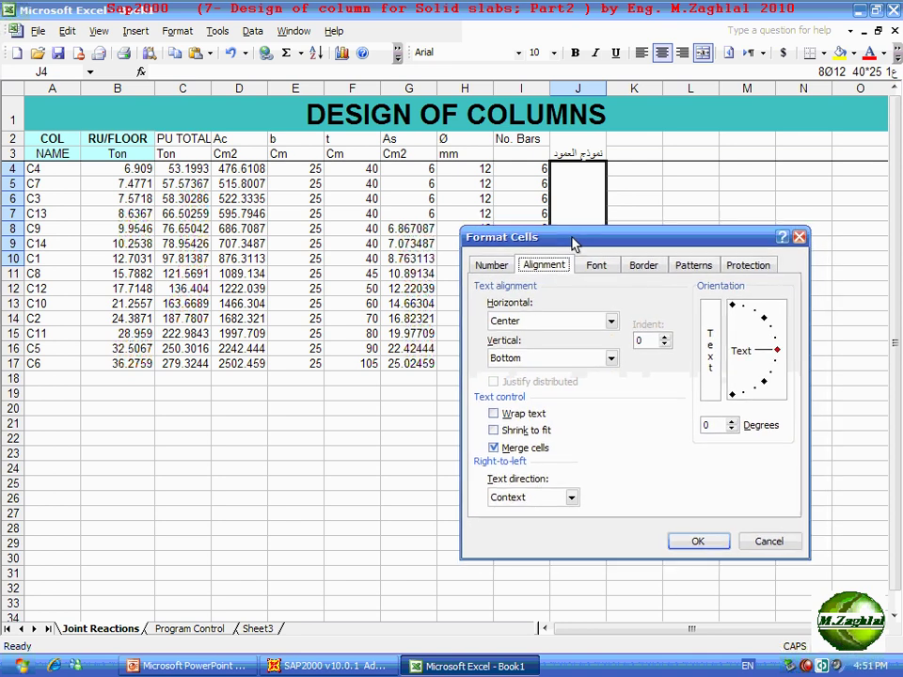
{"action": "left_click_drag", "start_coordinate": [778, 350], "coordinate": [732, 313]}
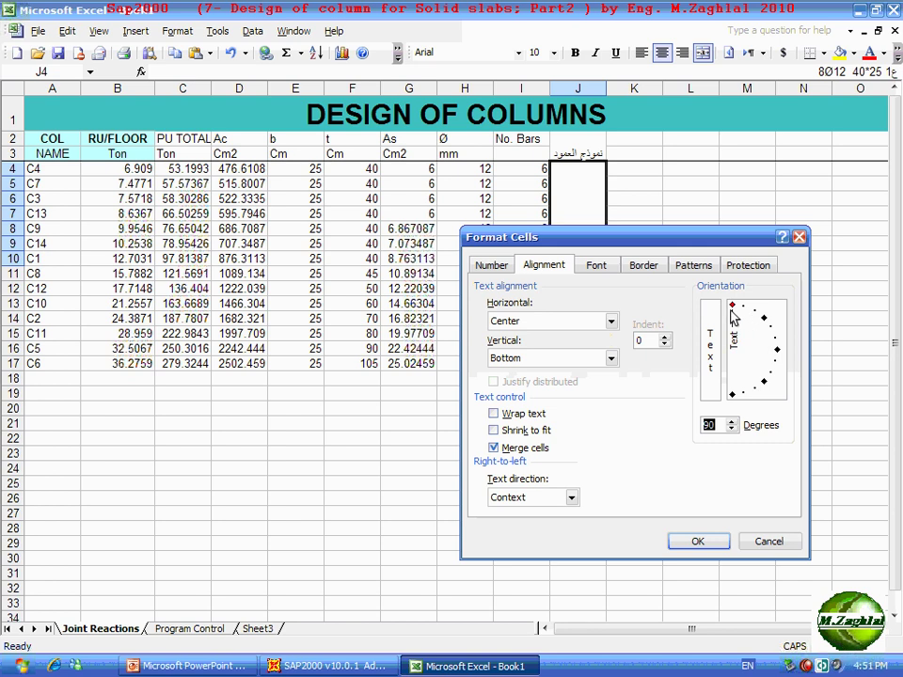
{"action": "left_click", "coordinate": [704, 542]}
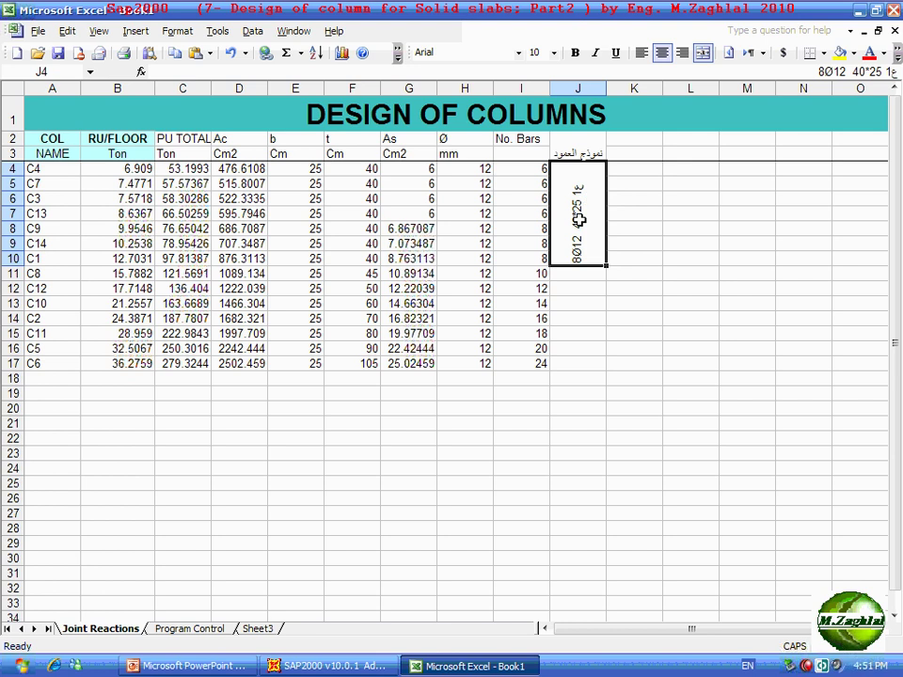
{"action": "left_click", "coordinate": [605, 329]}
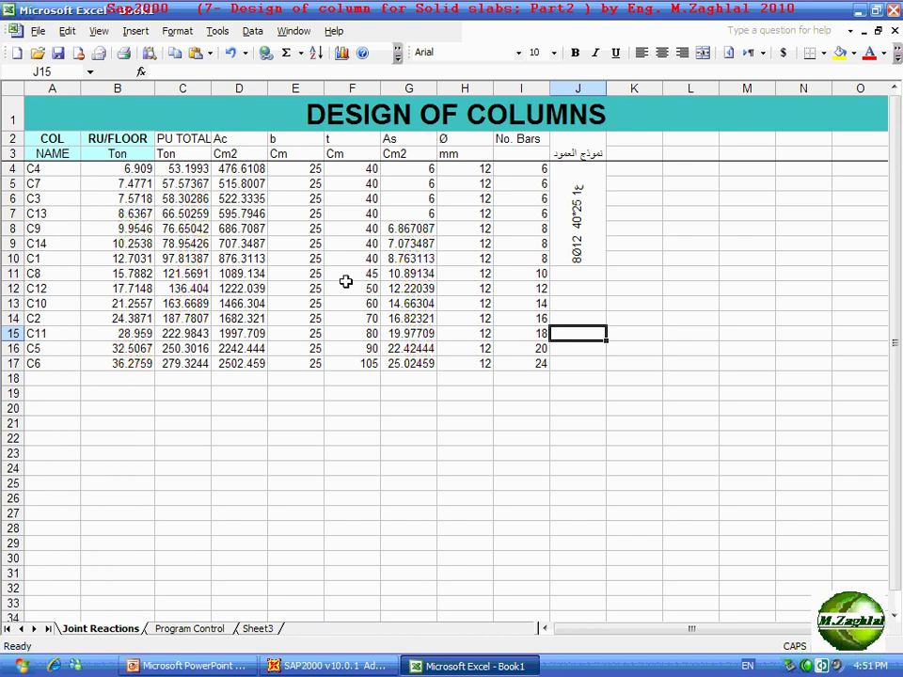
Review the C8 row's E11 value and the t formulas in F11–F13.
{"action": "left_click", "coordinate": [316, 276]}
{"action": "left_click", "coordinate": [350, 277]}
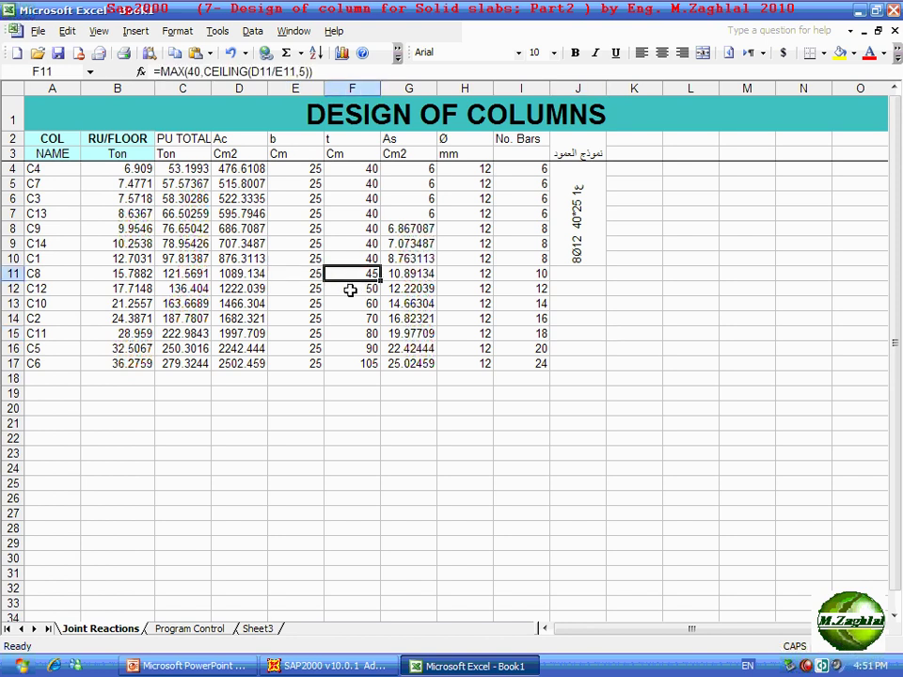
{"action": "left_click", "coordinate": [350, 294]}
{"action": "left_click", "coordinate": [353, 304]}
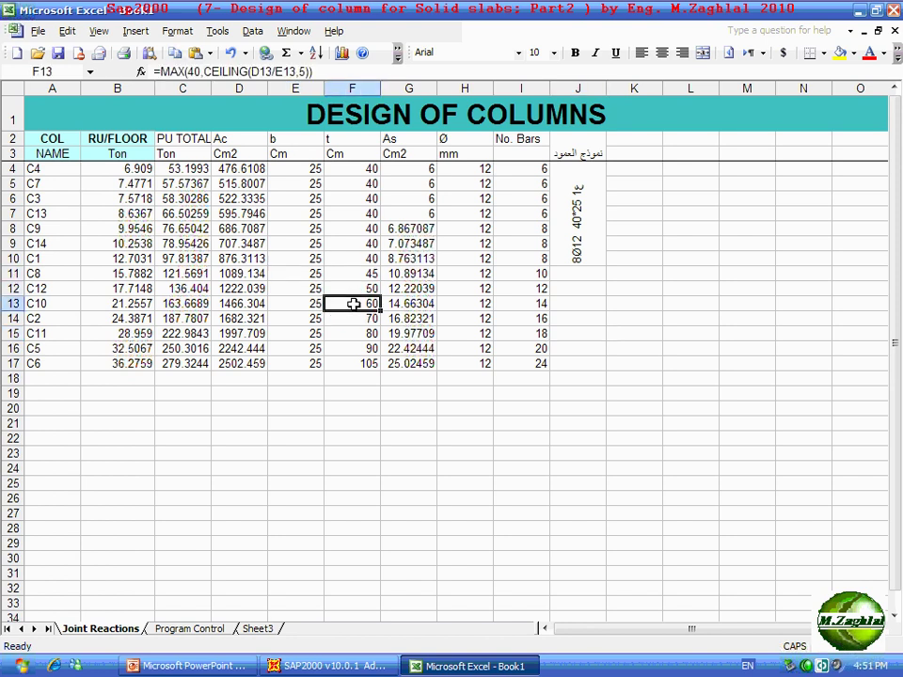
{"action": "left_click_drag", "start_coordinate": [363, 275], "coordinate": [364, 301]}
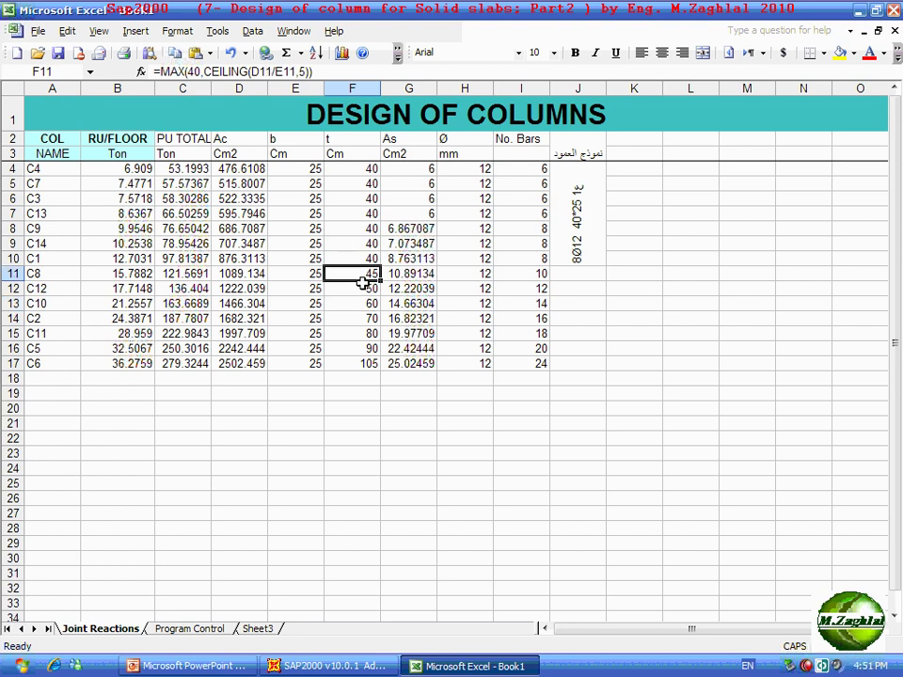
Merge J11:J13 and enter the Arabic type label 2ج 60*25.
{"action": "left_click_drag", "start_coordinate": [578, 281], "coordinate": [575, 302]}
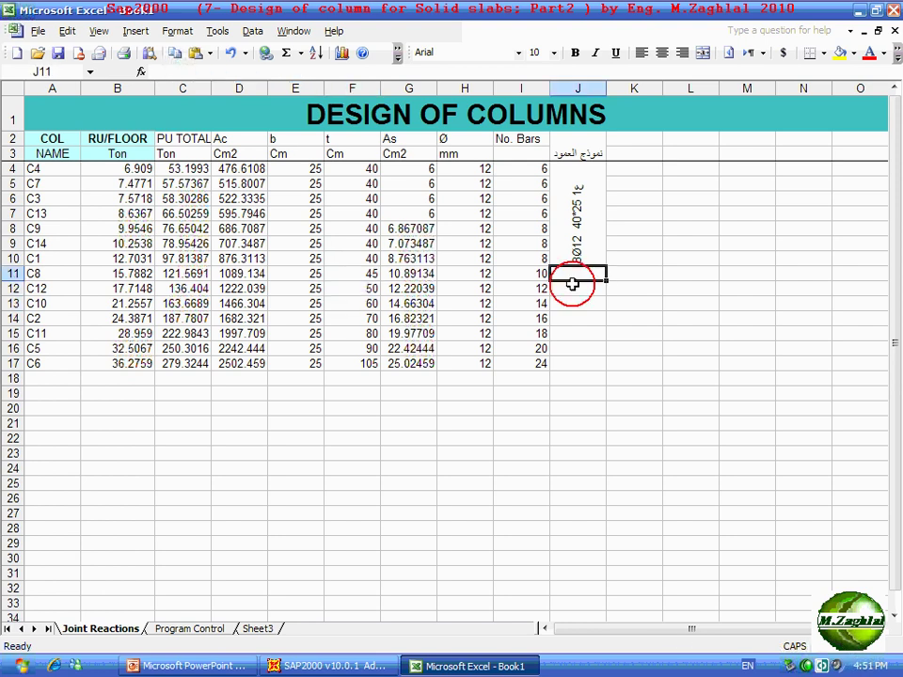
{"action": "left_click", "coordinate": [703, 52]}
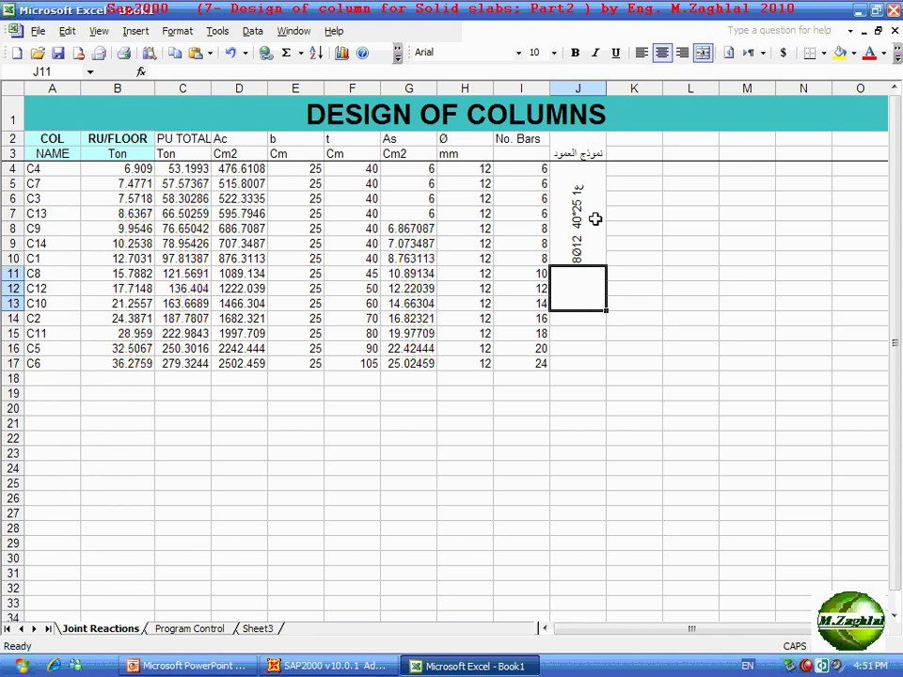
{"action": "left_click", "coordinate": [581, 287]}
{"action": "type", "text": "U2"}
{"action": "key", "text": "BackSpace"}
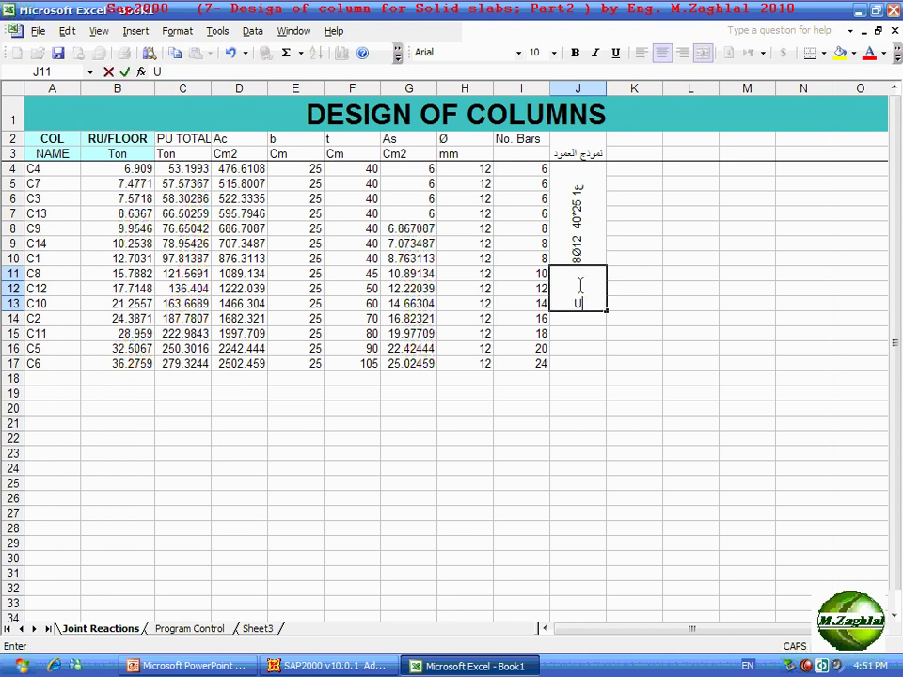
{"action": "key", "text": "BackSpace"}
{"action": "key", "text": "alt+shift"}
{"action": "type", "text": "ع2"}
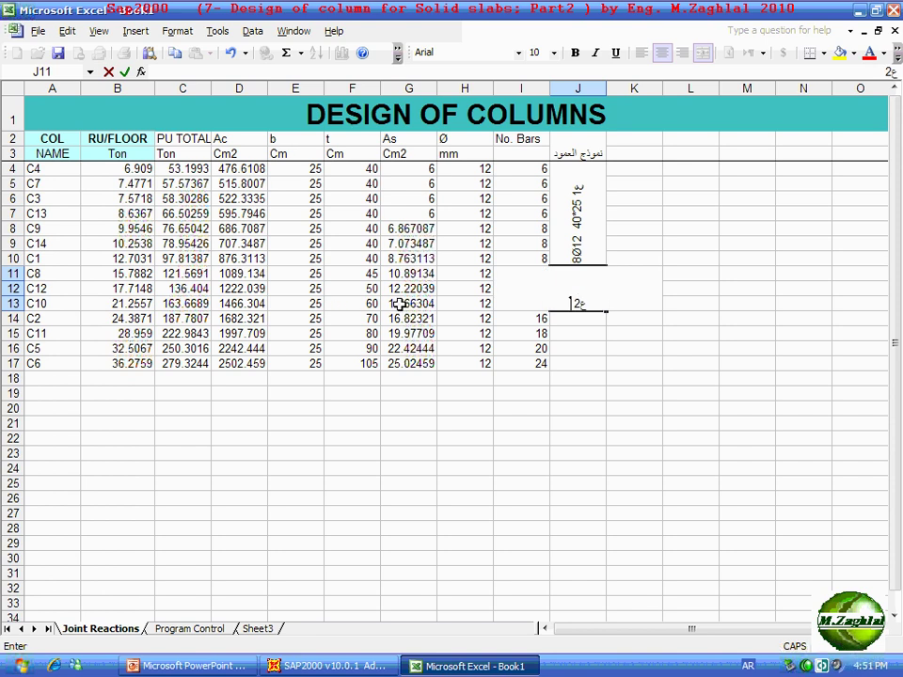
{"action": "type", "text": " 25"}
{"action": "type", "text": "*60"}
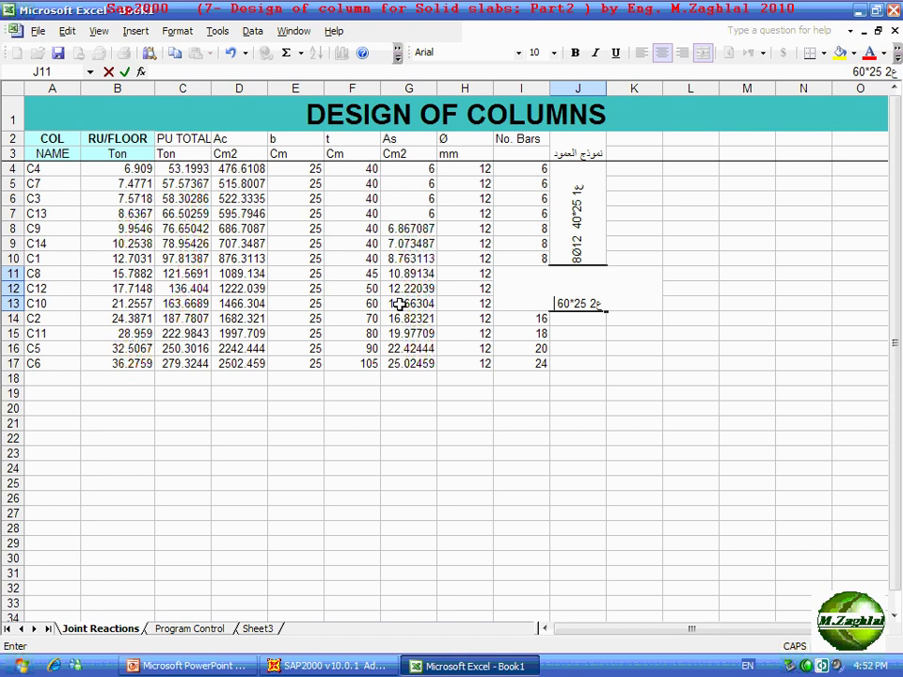
{"action": "key", "text": "alt+shift"}
{"action": "left_click", "coordinate": [616, 323]}
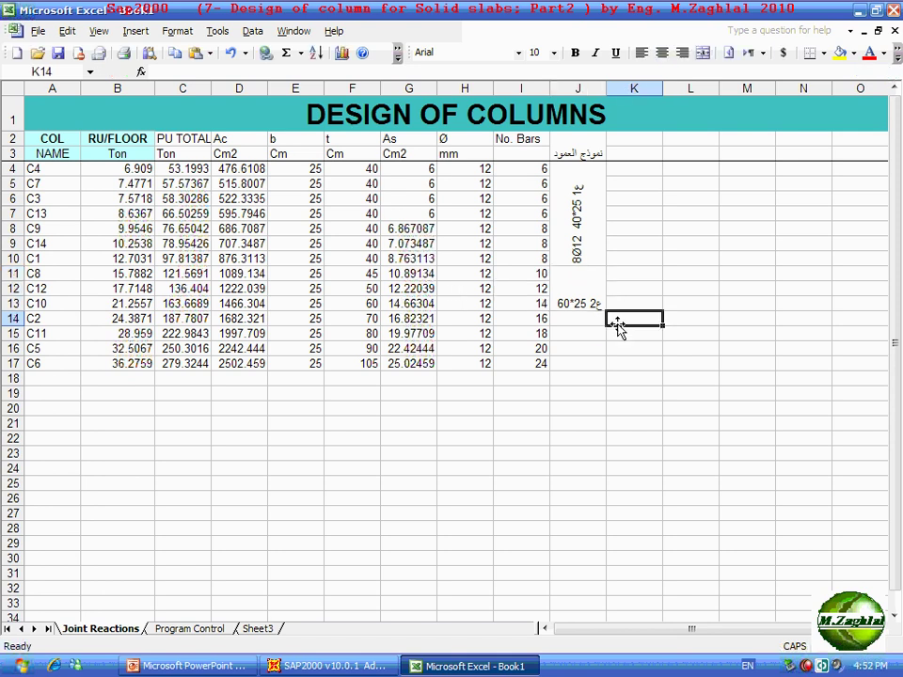
Add 14Ø12 to the J11 label, inserting Ø from the Symbol picker.
{"action": "left_click", "coordinate": [529, 303]}
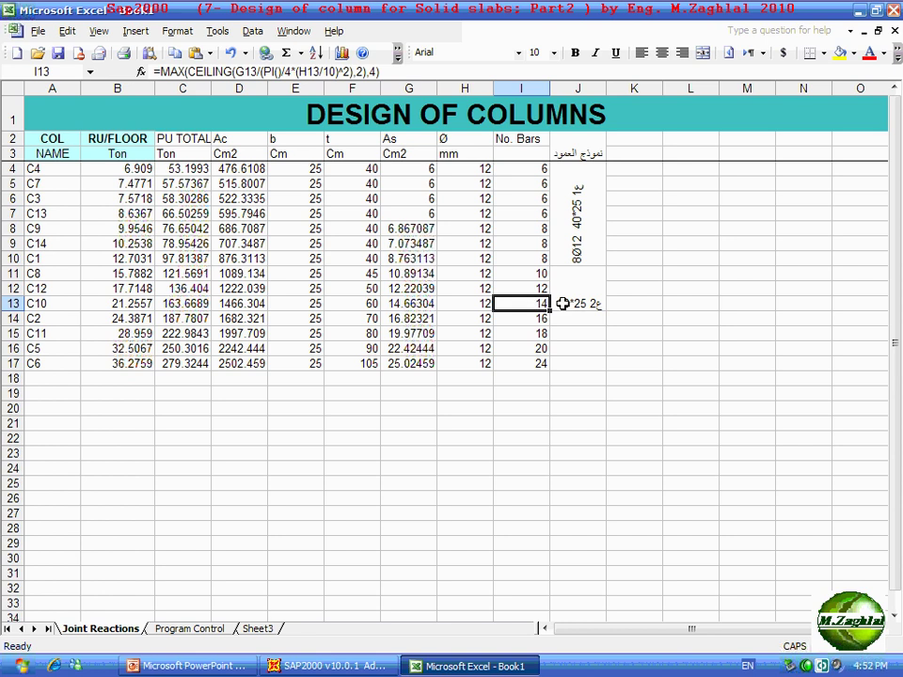
{"action": "double_click", "coordinate": [558, 301]}
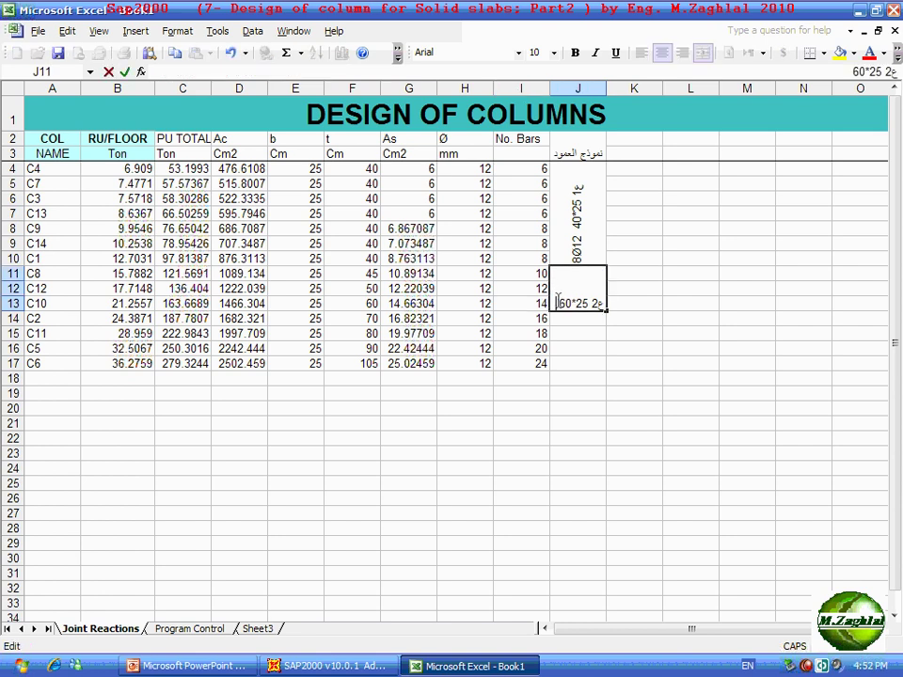
{"action": "type", "text": "14"}
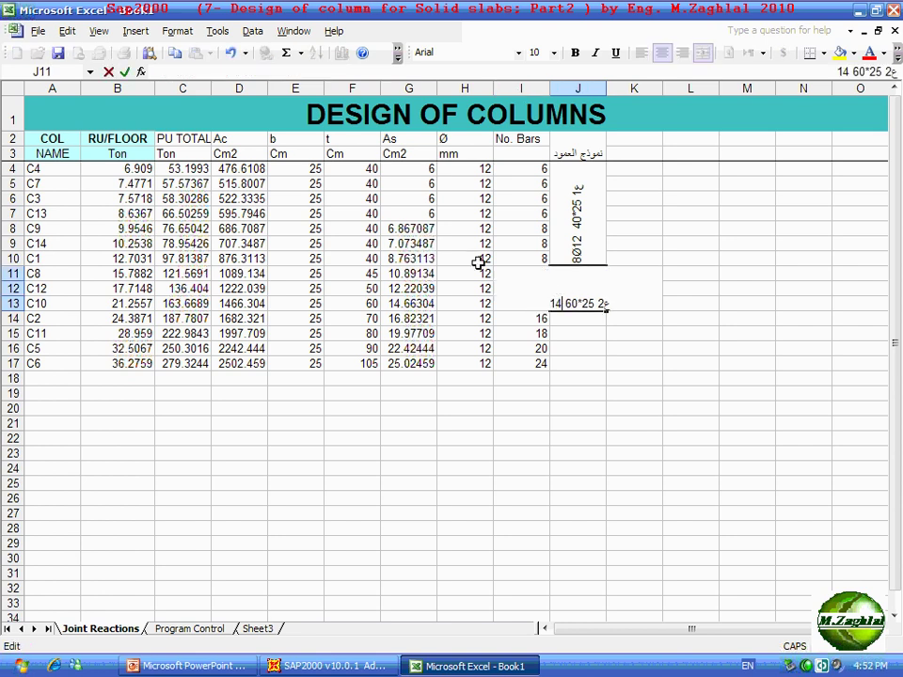
{"action": "left_click", "coordinate": [131, 30]}
{"action": "left_click", "coordinate": [165, 133]}
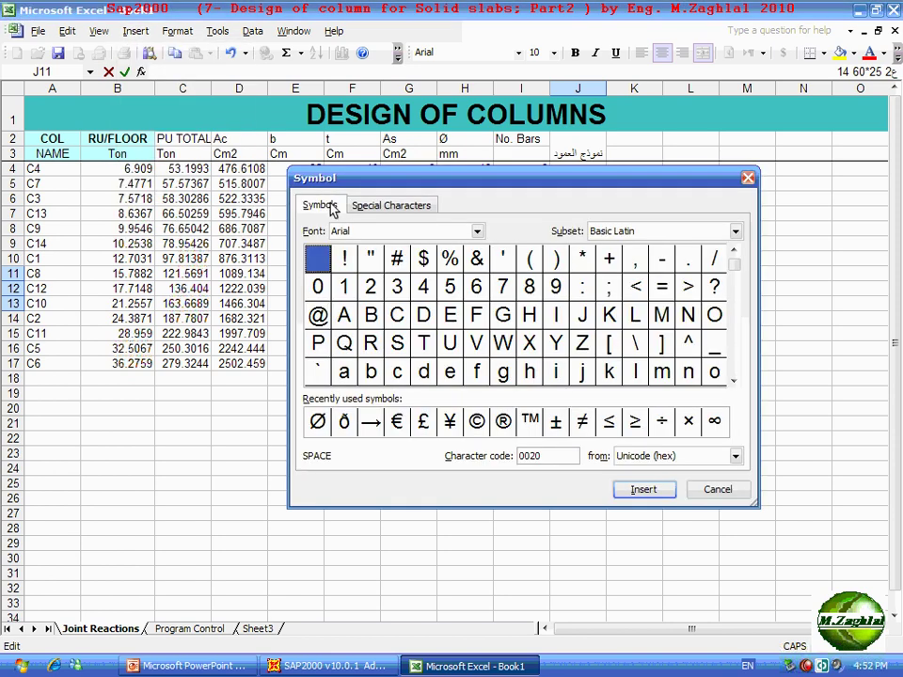
{"action": "double_click", "coordinate": [317, 420]}
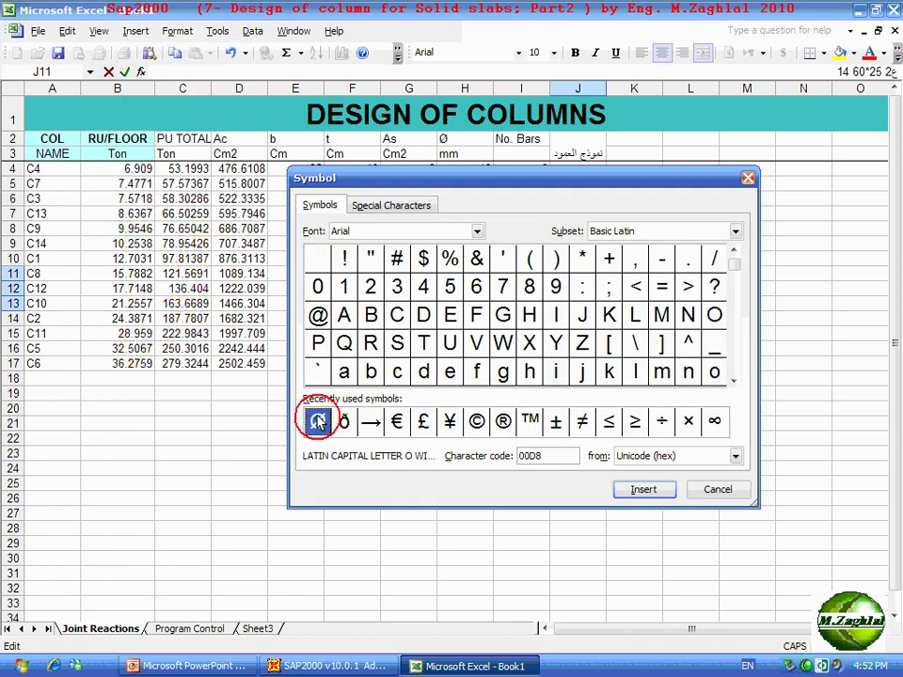
{"action": "left_click", "coordinate": [710, 491]}
{"action": "type", "text": "1"}
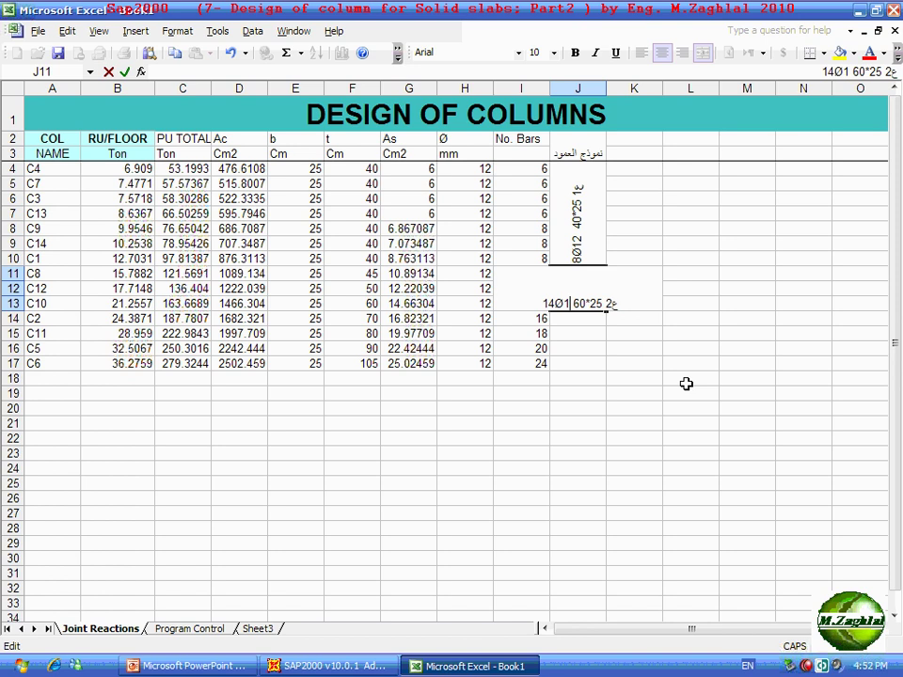
{"action": "type", "text": "2"}
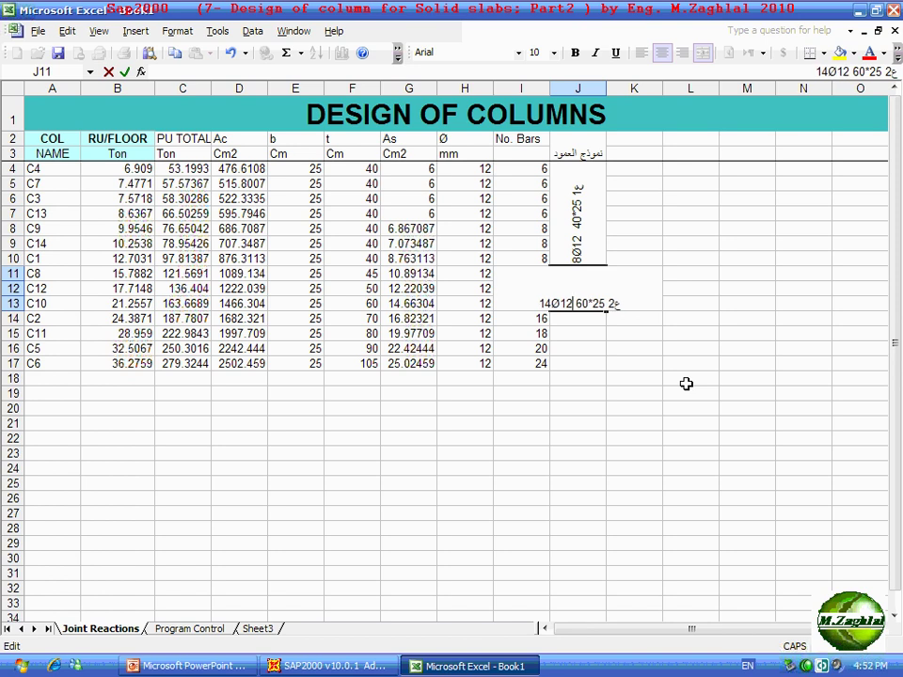
{"action": "key", "text": "Return"}
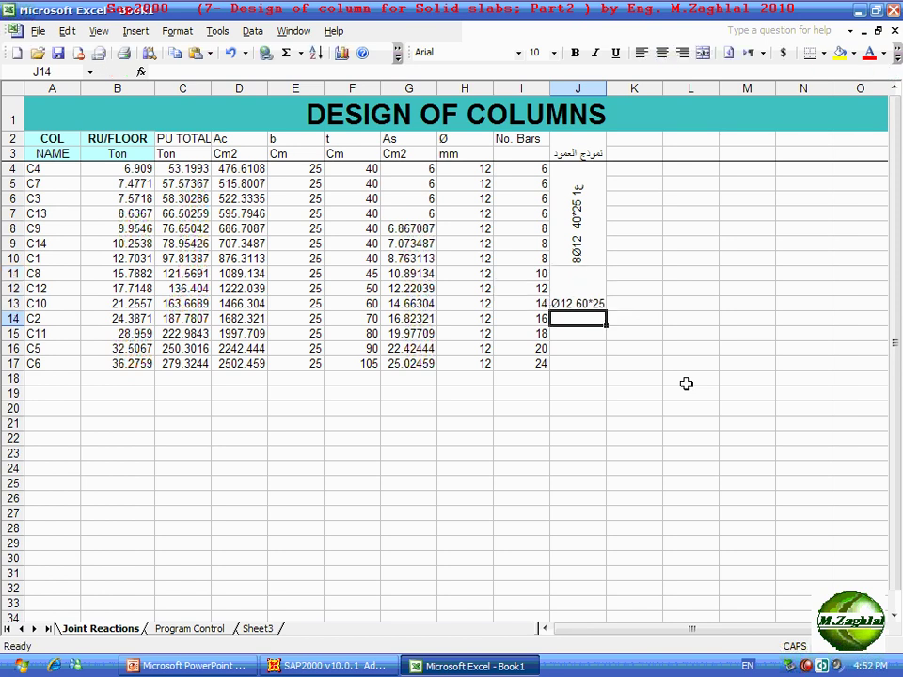
Rotate the merged J11 label to 87° orientation.
{"action": "left_click", "coordinate": [573, 281]}
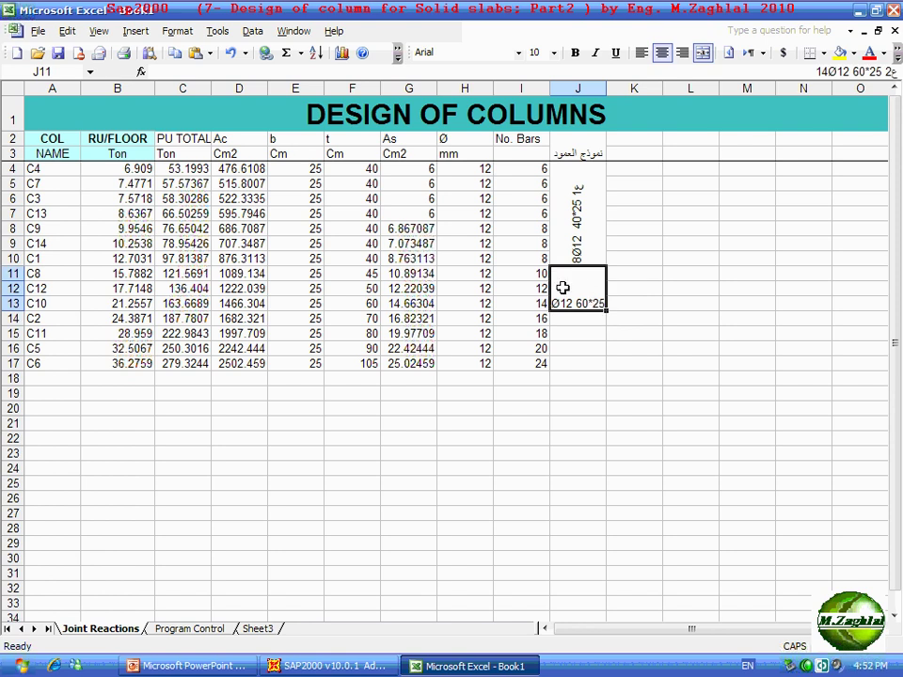
{"action": "left_click", "coordinate": [593, 334]}
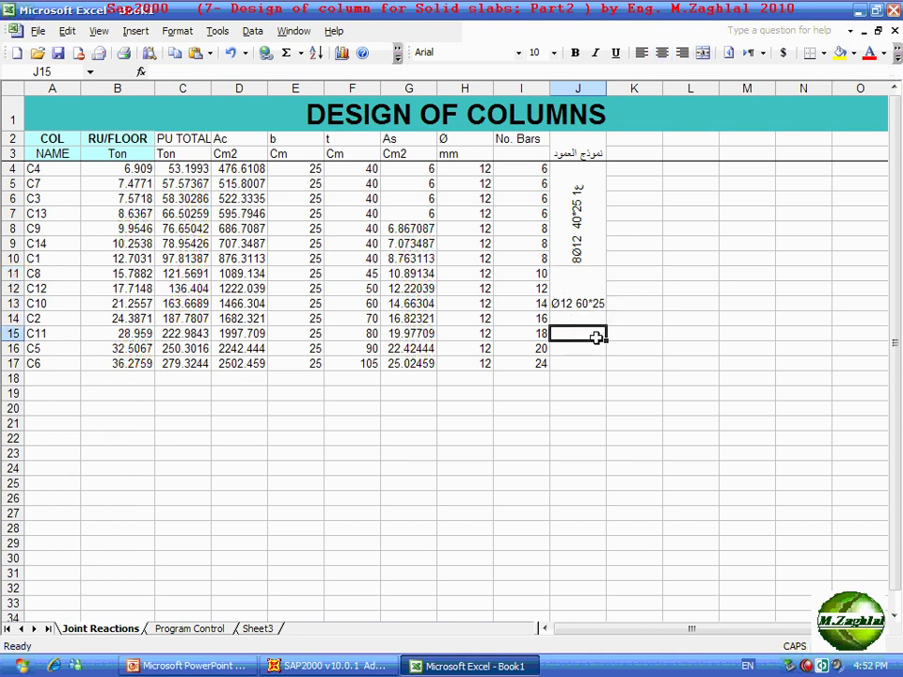
{"action": "left_click", "coordinate": [574, 281]}
{"action": "right_click", "coordinate": [575, 295]}
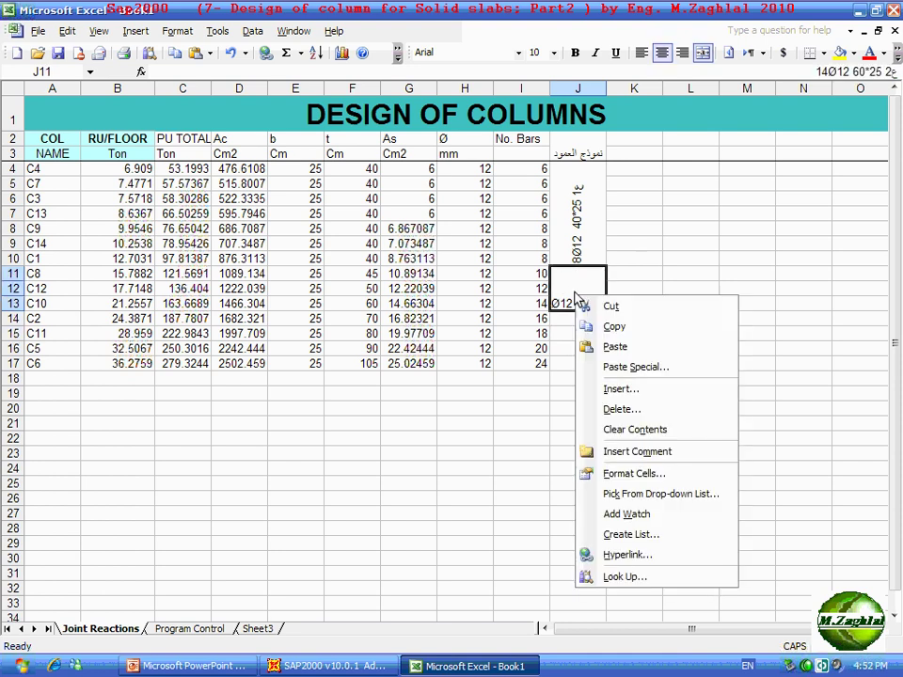
{"action": "left_click", "coordinate": [646, 477]}
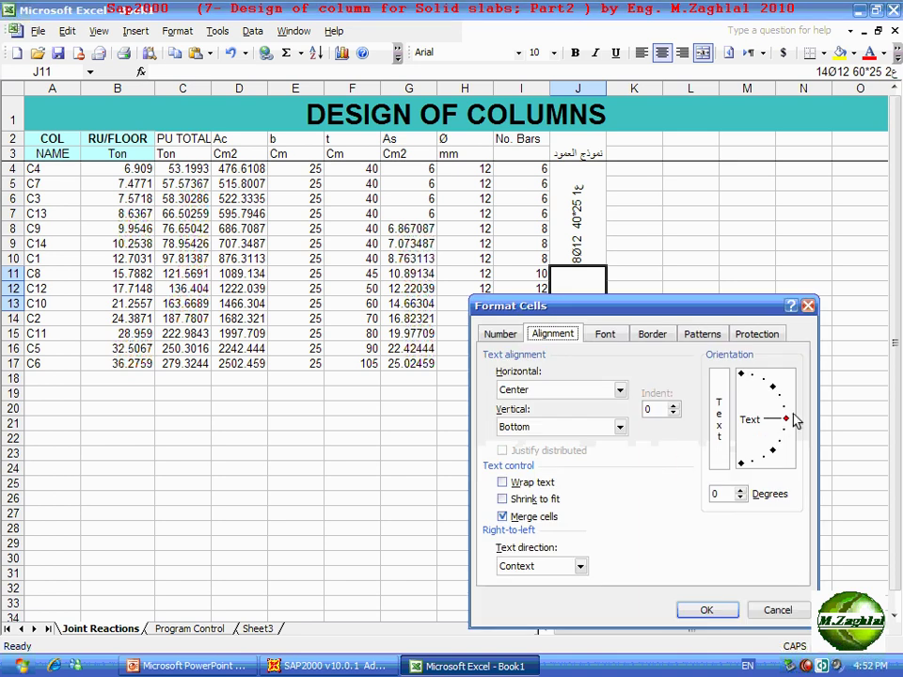
{"action": "left_click_drag", "start_coordinate": [786, 418], "coordinate": [745, 385]}
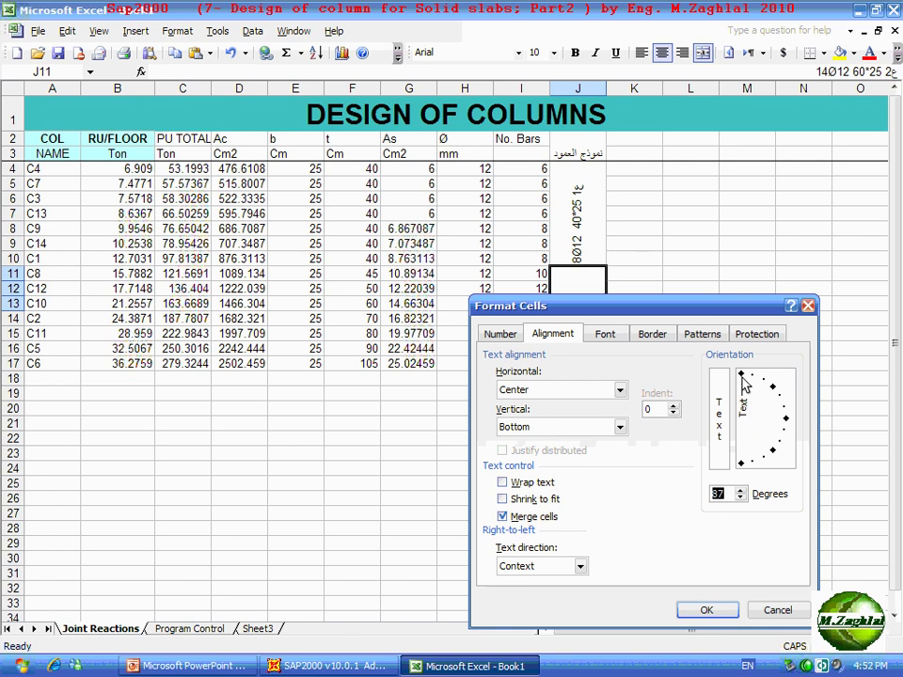
{"action": "left_click", "coordinate": [706, 609]}
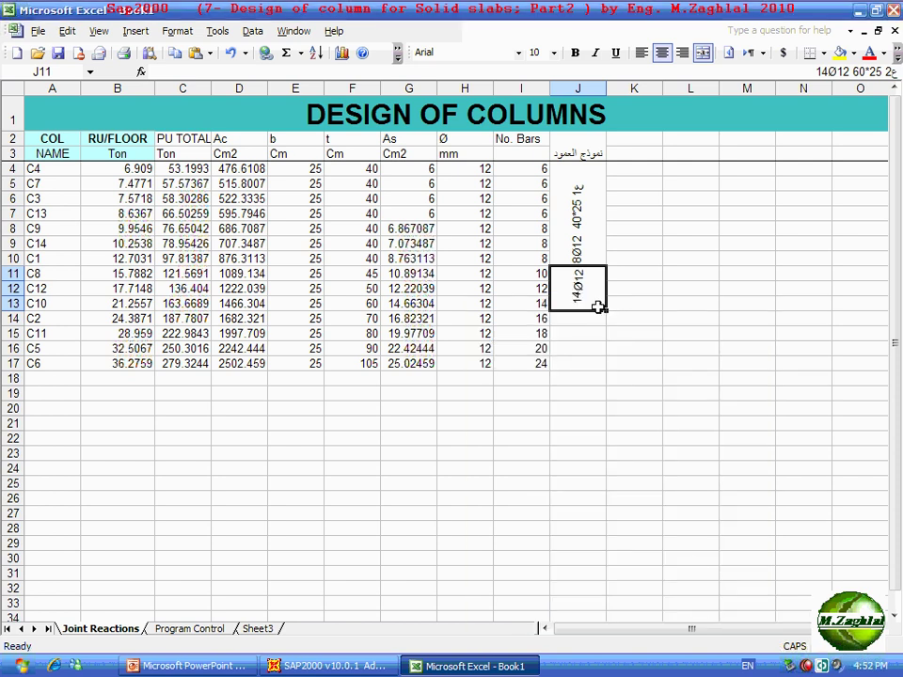
{"action": "left_click", "coordinate": [583, 336]}
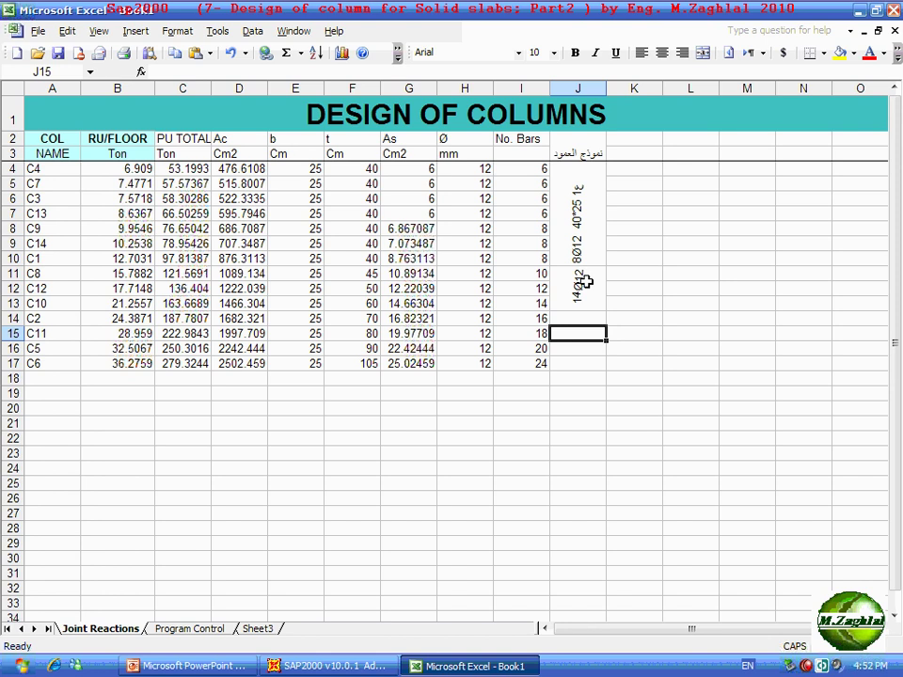
Turn on Wrap text for the merged J11 label.
{"action": "left_click", "coordinate": [583, 282]}
{"action": "right_click", "coordinate": [584, 281]}
{"action": "left_click", "coordinate": [612, 462]}
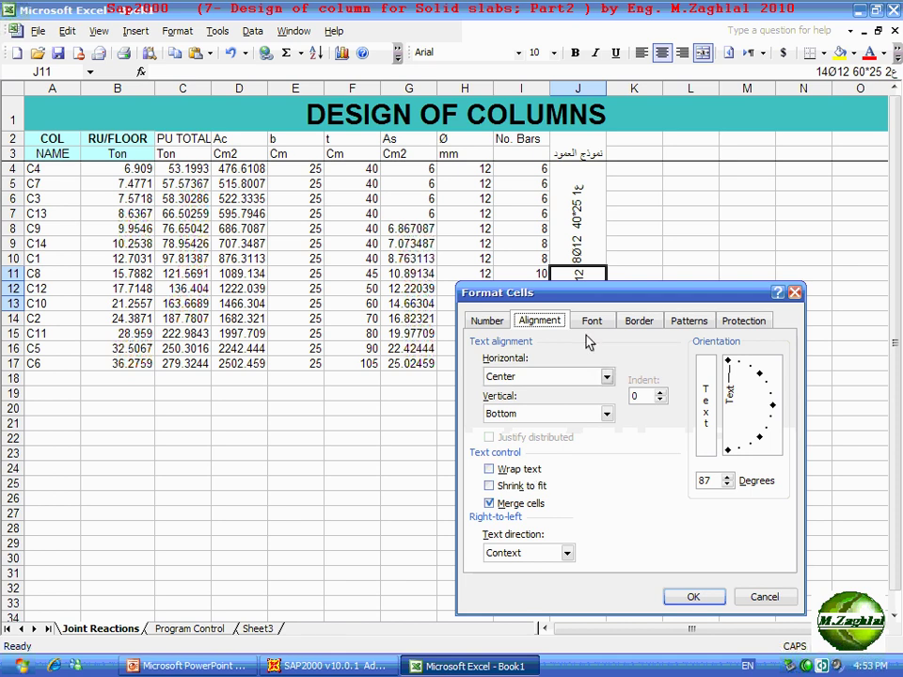
{"action": "left_click_drag", "start_coordinate": [584, 292], "coordinate": [525, 282]}
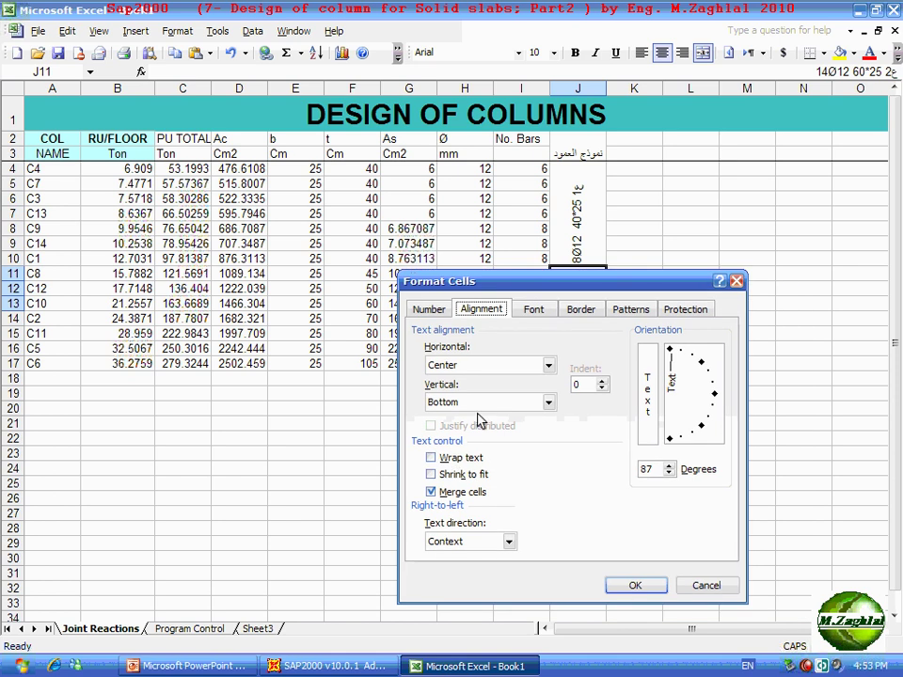
{"action": "left_click", "coordinate": [453, 459]}
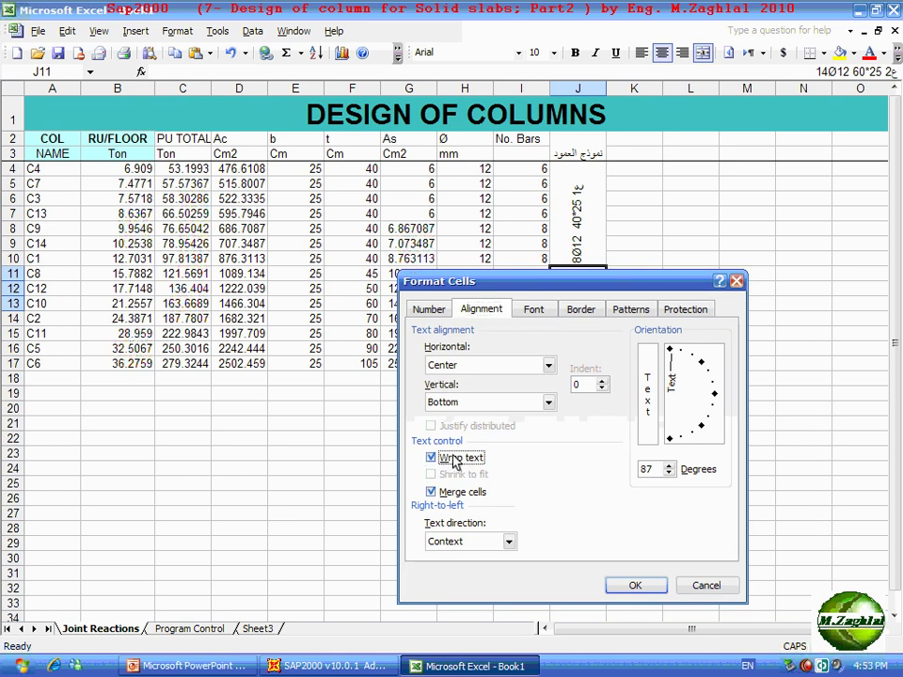
{"action": "left_click", "coordinate": [637, 585]}
{"action": "left_click", "coordinate": [631, 432]}
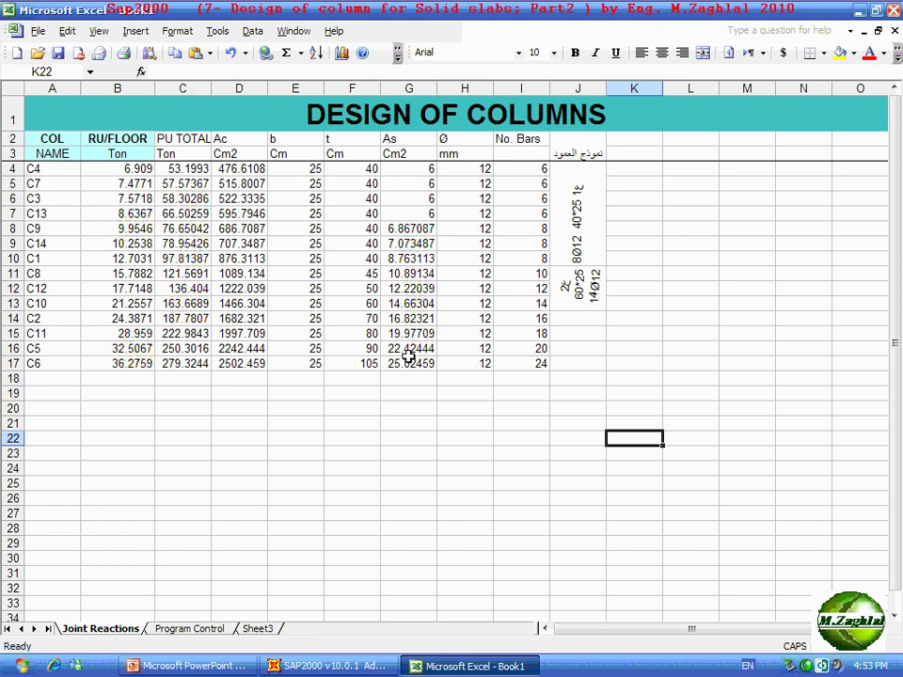
Review the t and b values for C2 to C5 and C5's bar-count formula.
{"action": "left_click", "coordinate": [341, 319]}
{"action": "left_click_drag", "start_coordinate": [342, 319], "coordinate": [341, 345]}
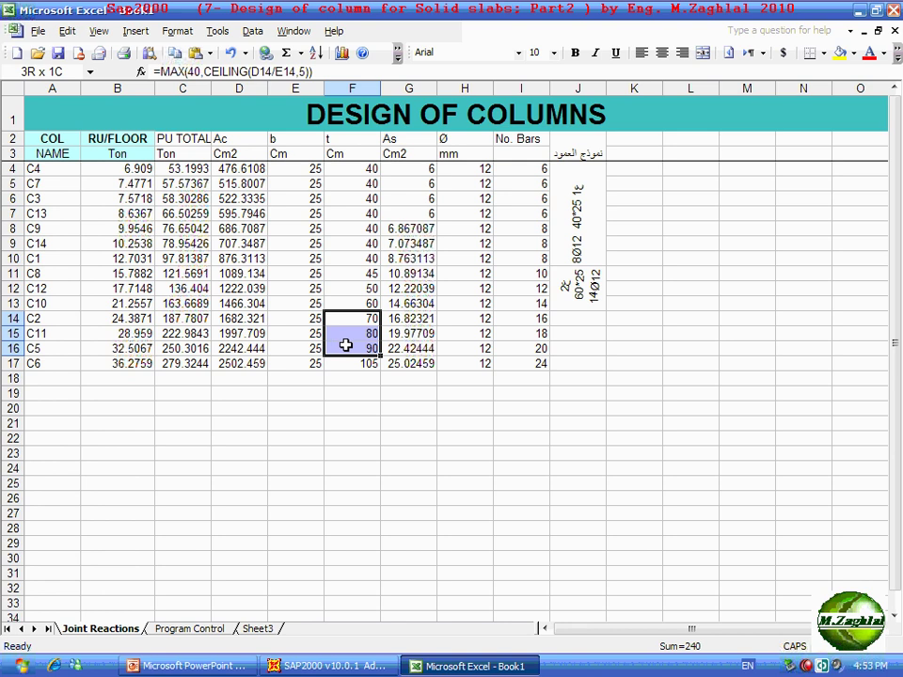
{"action": "left_click_drag", "start_coordinate": [346, 345], "coordinate": [324, 347]}
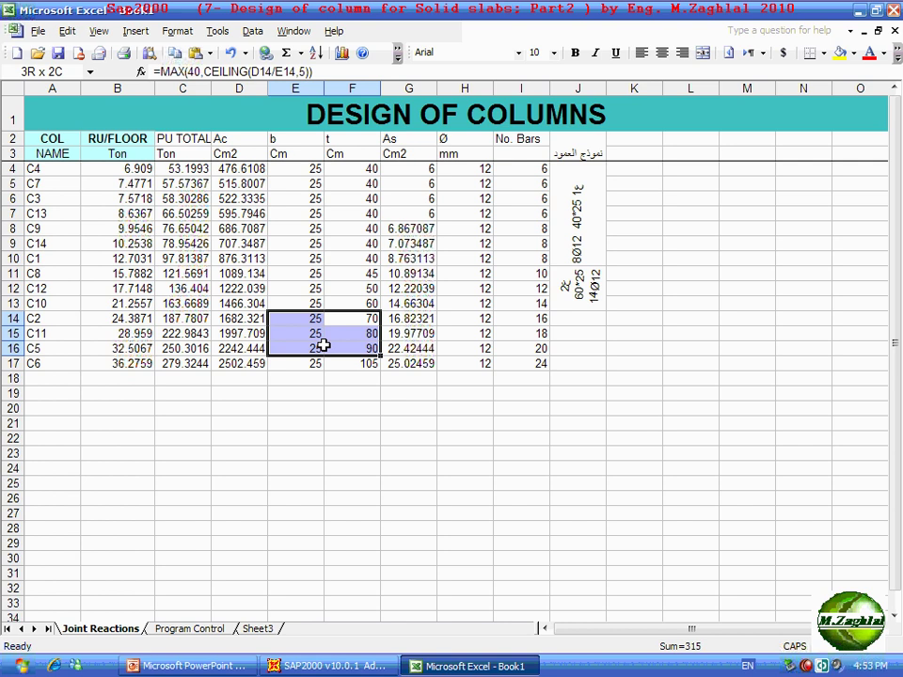
{"action": "left_click", "coordinate": [478, 349]}
{"action": "left_click", "coordinate": [528, 349]}
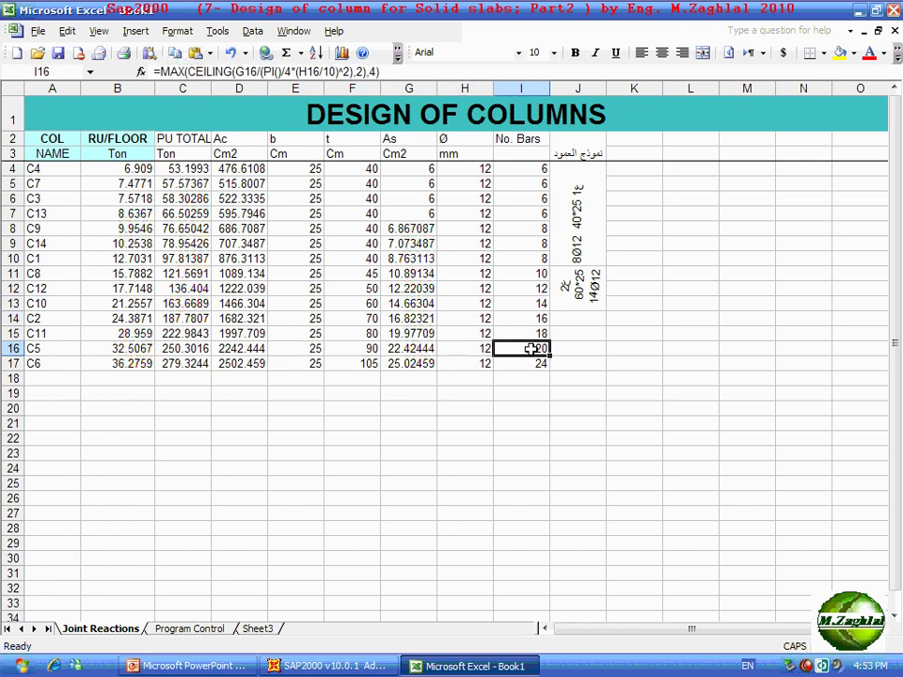
Enter 16 as the Ø for C2, C11, C5 and C6 in H14–H17.
{"action": "left_click", "coordinate": [480, 321]}
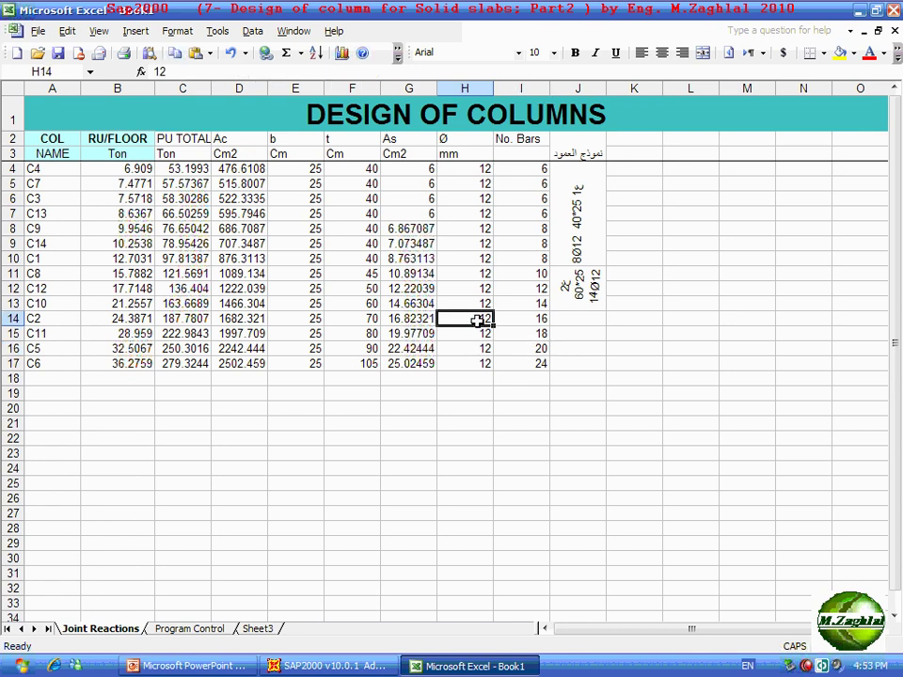
{"action": "type", "text": "16"}
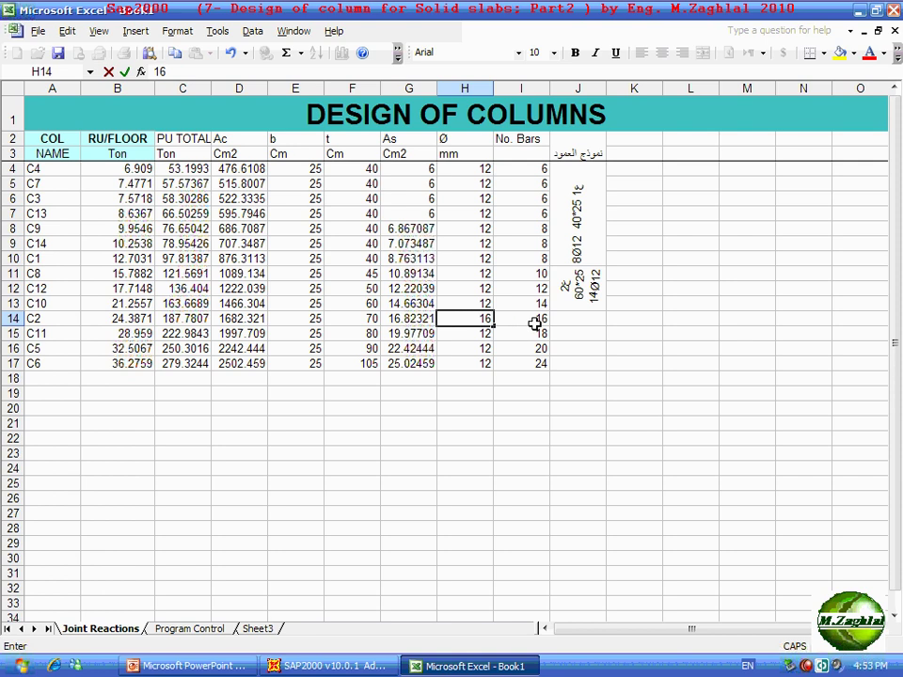
{"action": "key", "text": "Return"}
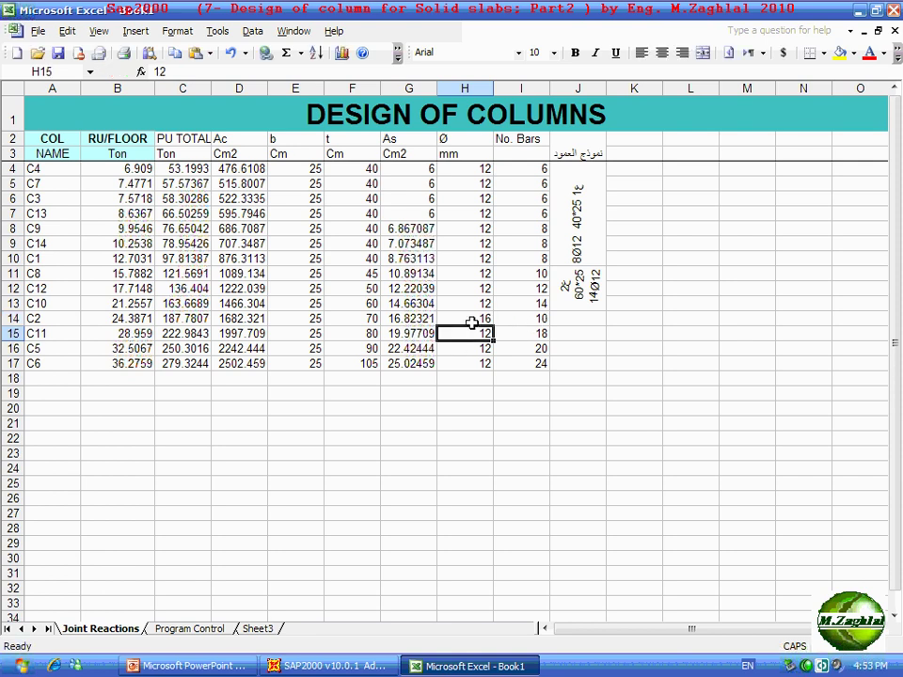
{"action": "type", "text": "16"}
{"action": "key", "text": "Return"}
{"action": "type", "text": "16"}
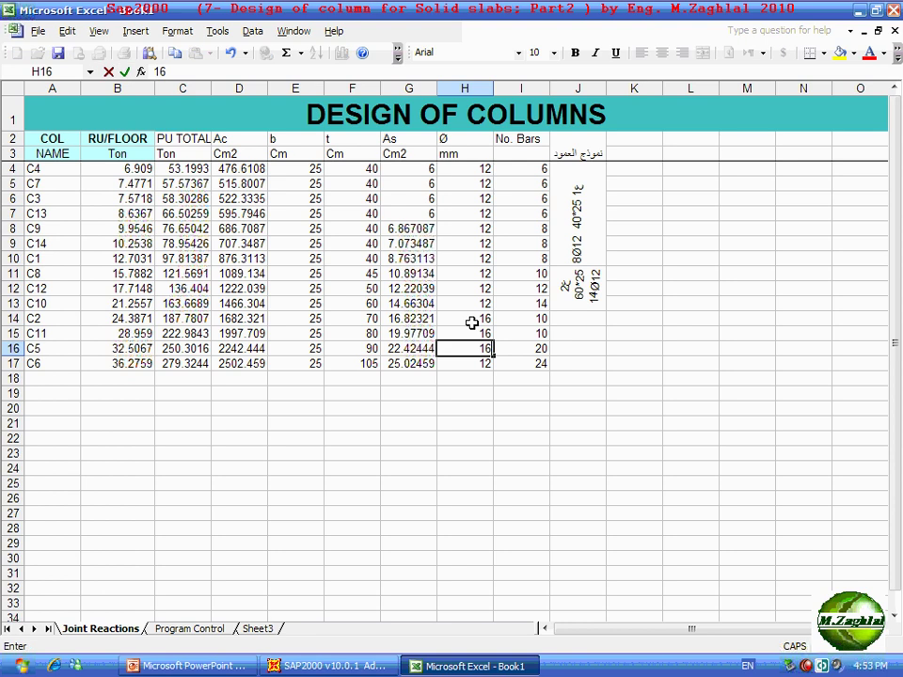
{"action": "key", "text": "Return"}
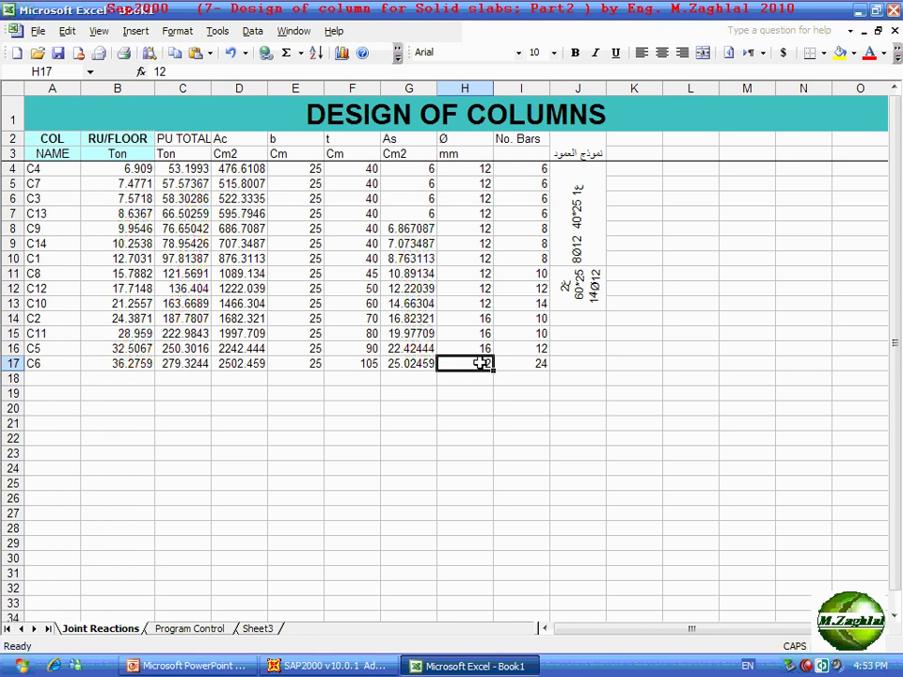
{"action": "type", "text": "16"}
{"action": "key", "text": "Return"}
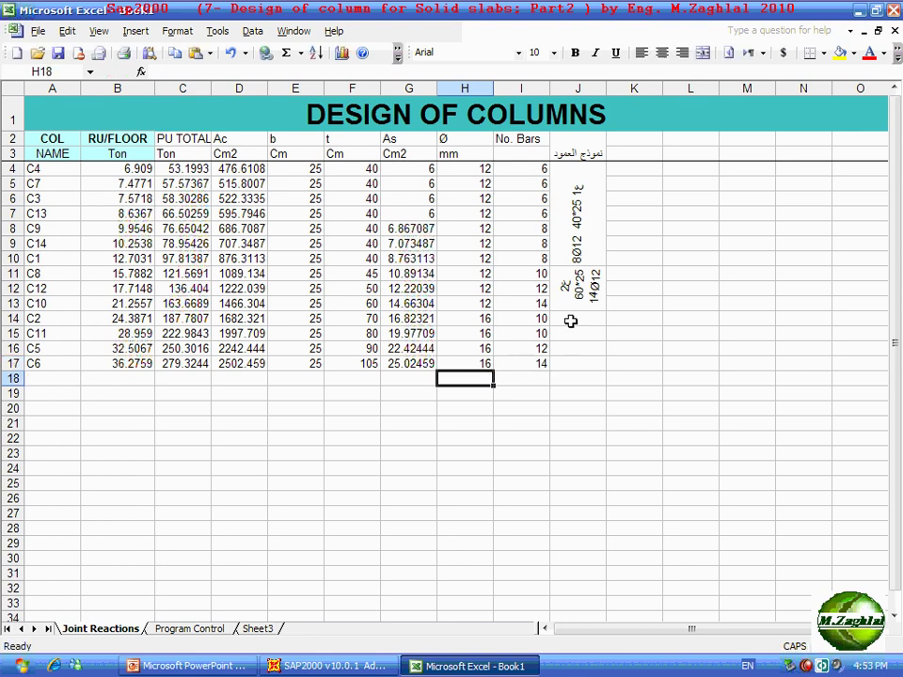
Merge J14:J16 and paste the J11 label text into it.
{"action": "left_click_drag", "start_coordinate": [570, 321], "coordinate": [570, 348]}
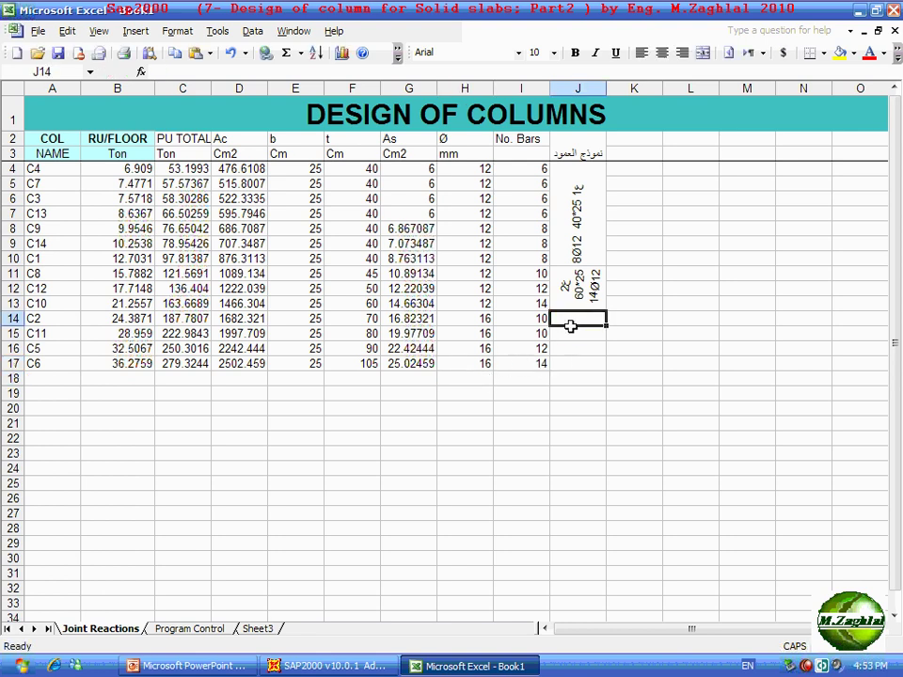
{"action": "left_click", "coordinate": [704, 53]}
{"action": "left_click", "coordinate": [591, 288]}
{"action": "left_click", "coordinate": [651, 292]}
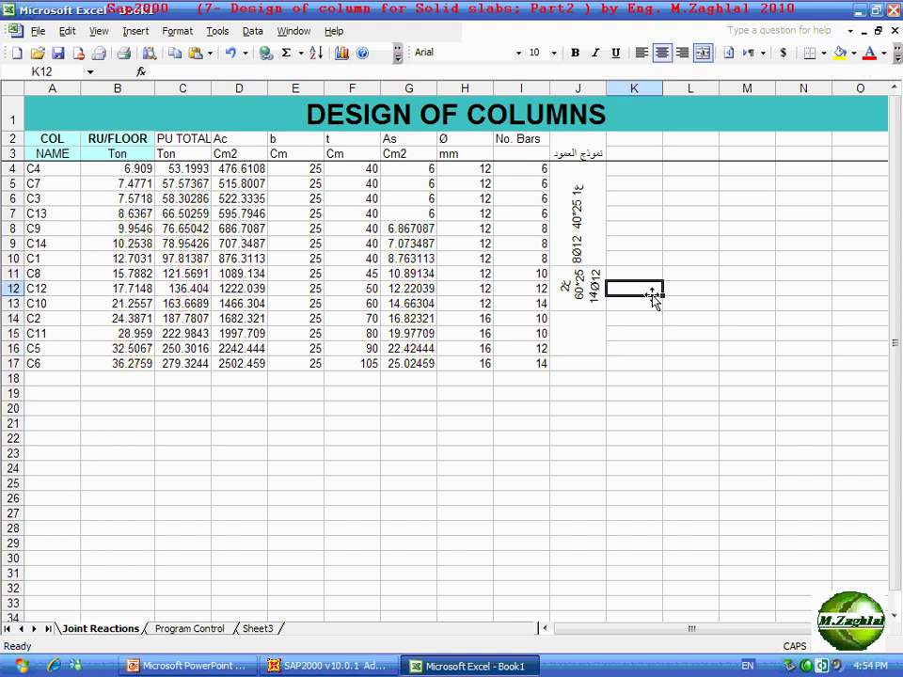
{"action": "left_click", "coordinate": [576, 287]}
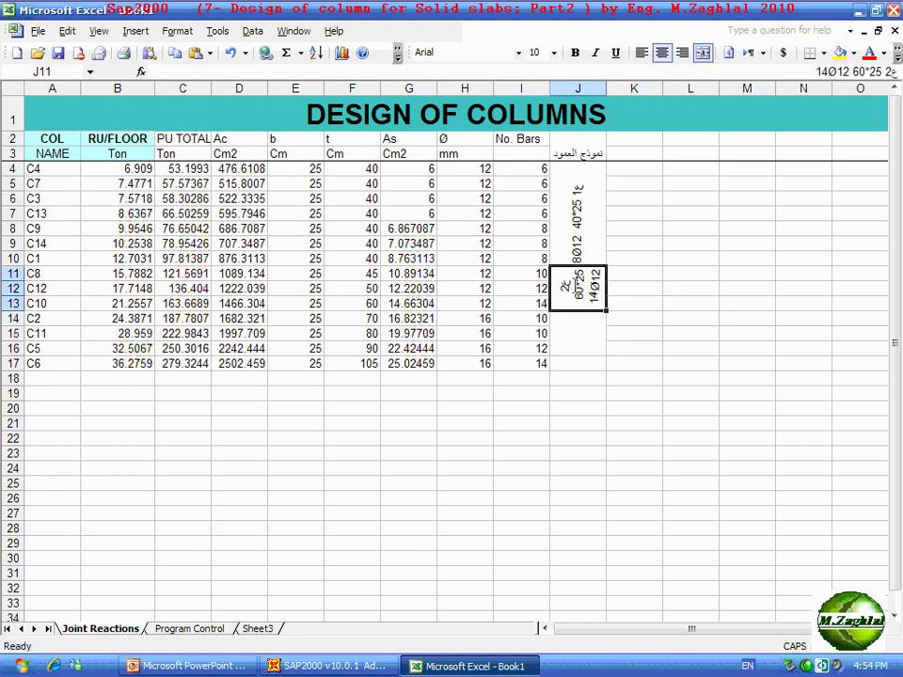
{"action": "double_click", "coordinate": [576, 287]}
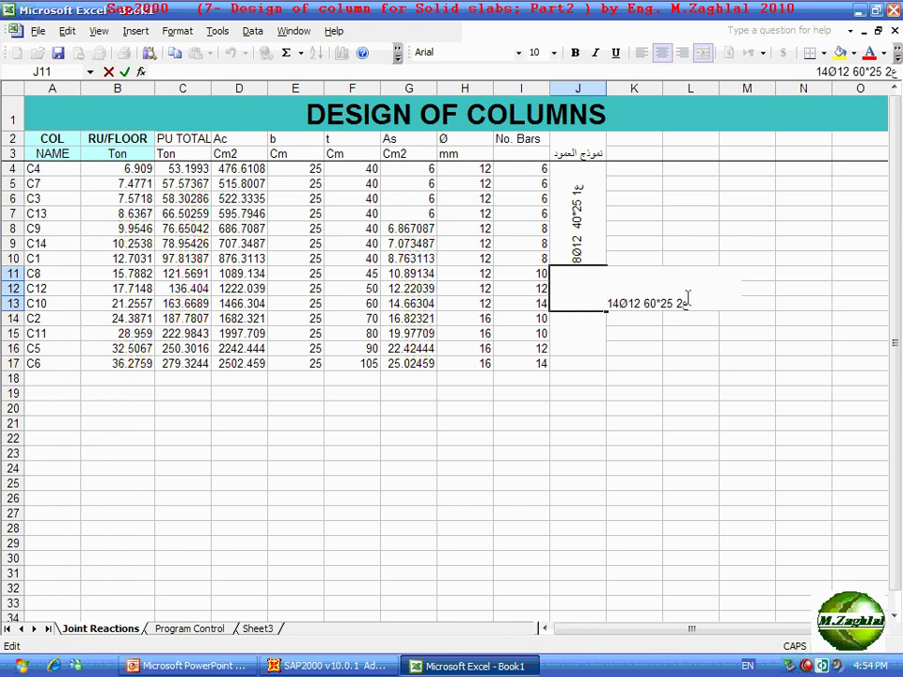
{"action": "left_click_drag", "start_coordinate": [689, 303], "coordinate": [606, 304]}
{"action": "key", "text": "ctrl+c"}
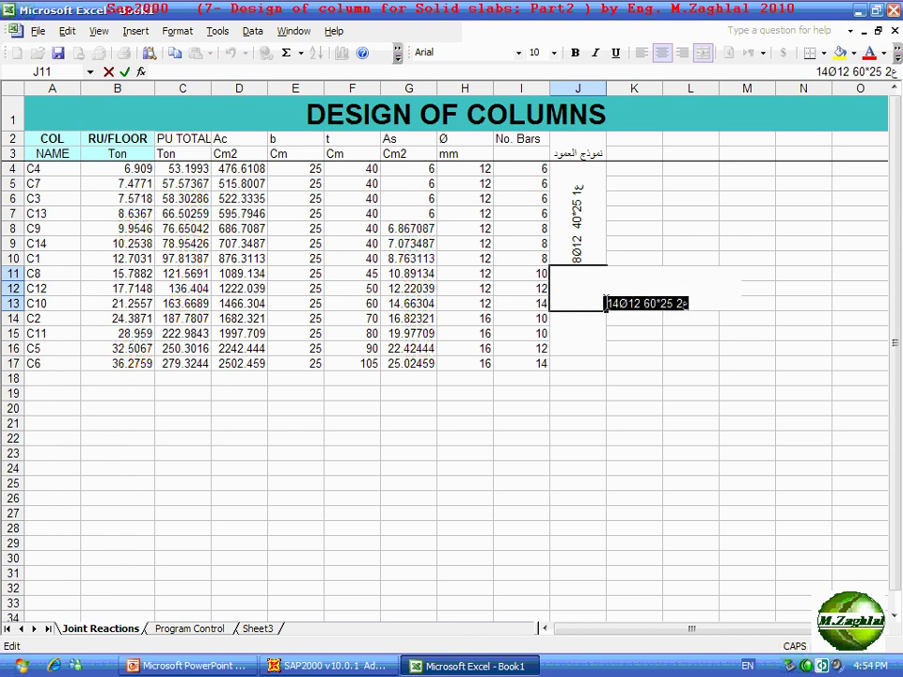
{"action": "left_click", "coordinate": [591, 322]}
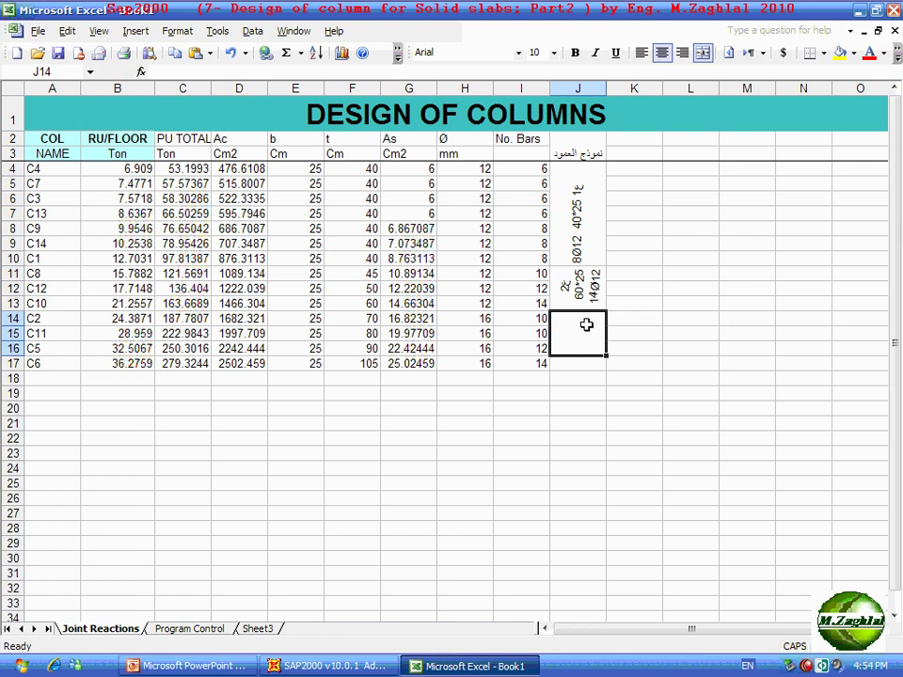
{"action": "key", "text": "ctrl+v"}
{"action": "left_click", "coordinate": [576, 383]}
Format J14 with 90° text orientation and Wrap text.
{"action": "left_click", "coordinate": [574, 329]}
{"action": "right_click", "coordinate": [574, 329]}
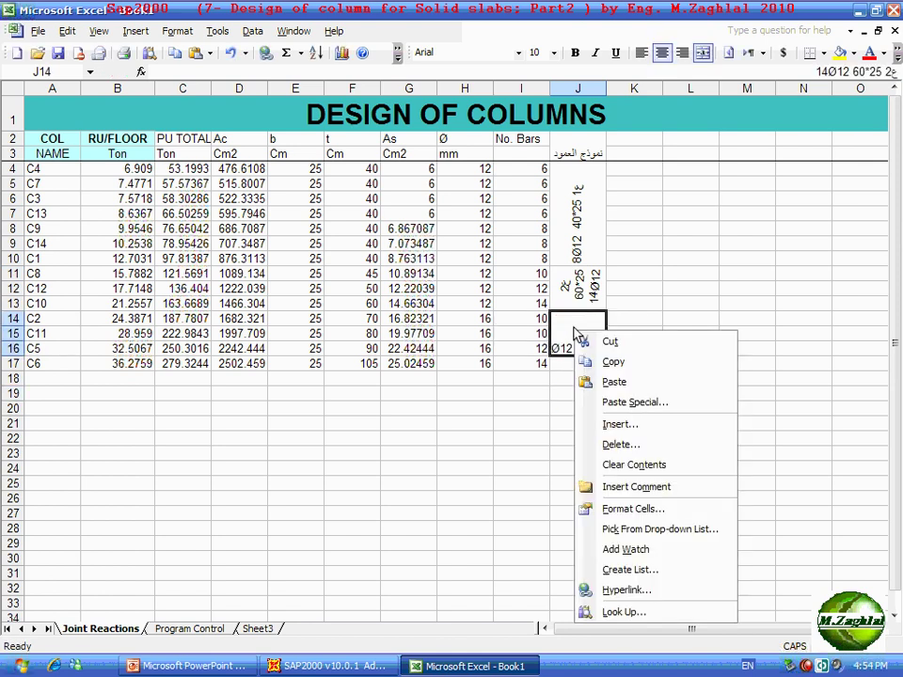
{"action": "left_click", "coordinate": [610, 516]}
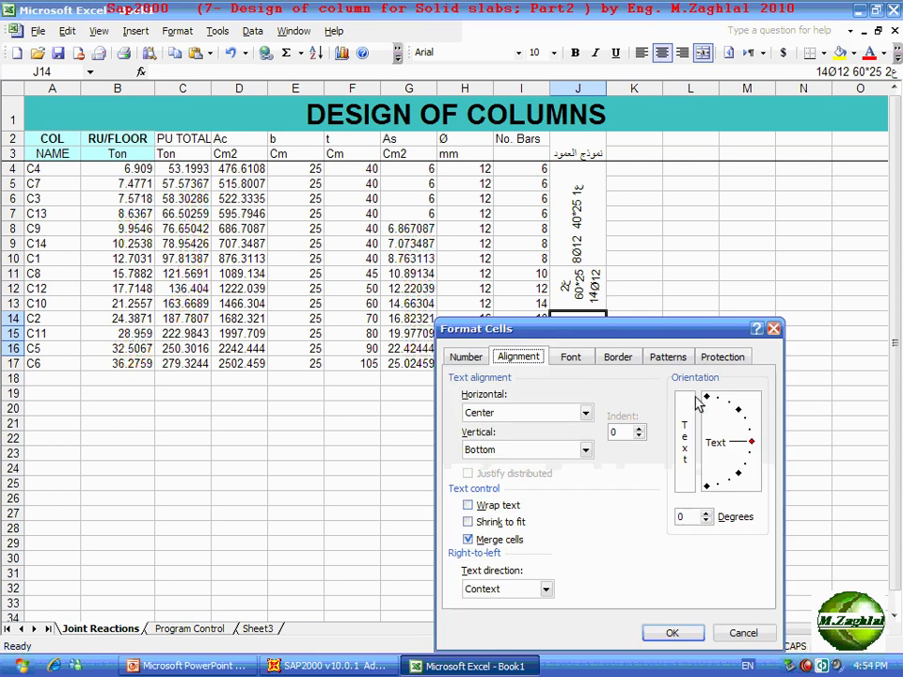
{"action": "left_click_drag", "start_coordinate": [742, 427], "coordinate": [711, 403]}
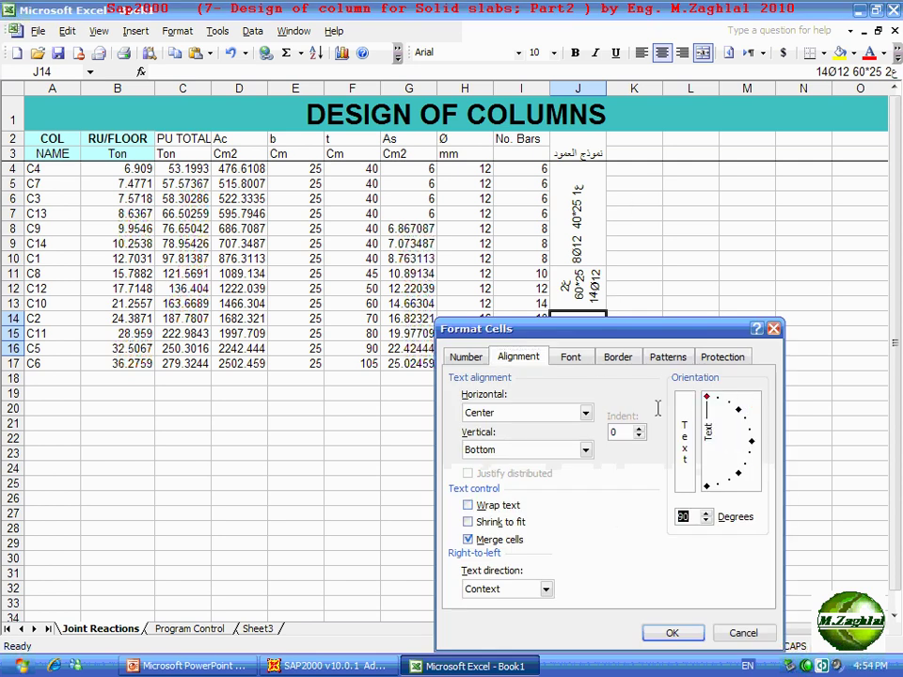
{"action": "left_click", "coordinate": [468, 505]}
{"action": "left_click", "coordinate": [672, 633]}
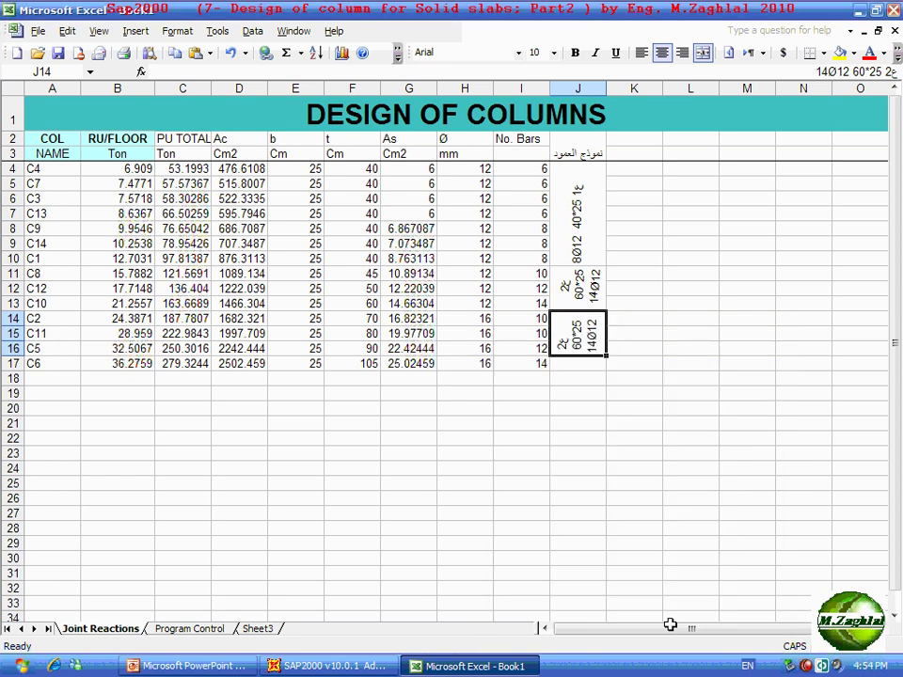
{"action": "left_click", "coordinate": [633, 528]}
Edit the J14 label to read 90*25 3ج and 12Ø16.
{"action": "left_click", "coordinate": [561, 331]}
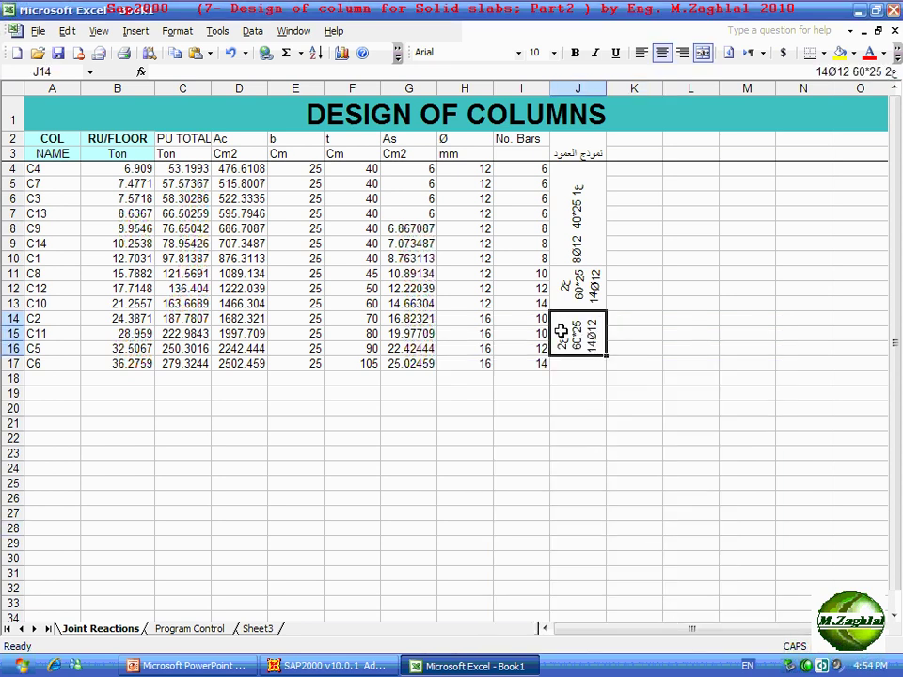
{"action": "double_click", "coordinate": [573, 343]}
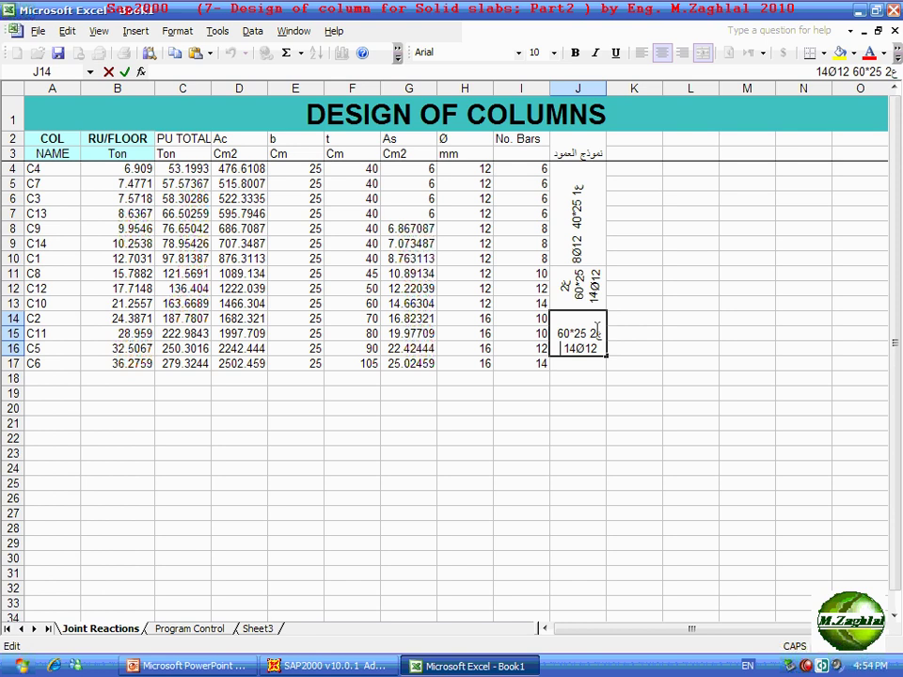
{"action": "left_click_drag", "start_coordinate": [598, 334], "coordinate": [591, 334]}
{"action": "type", "text": "3"}
{"action": "left_click", "coordinate": [568, 329]}
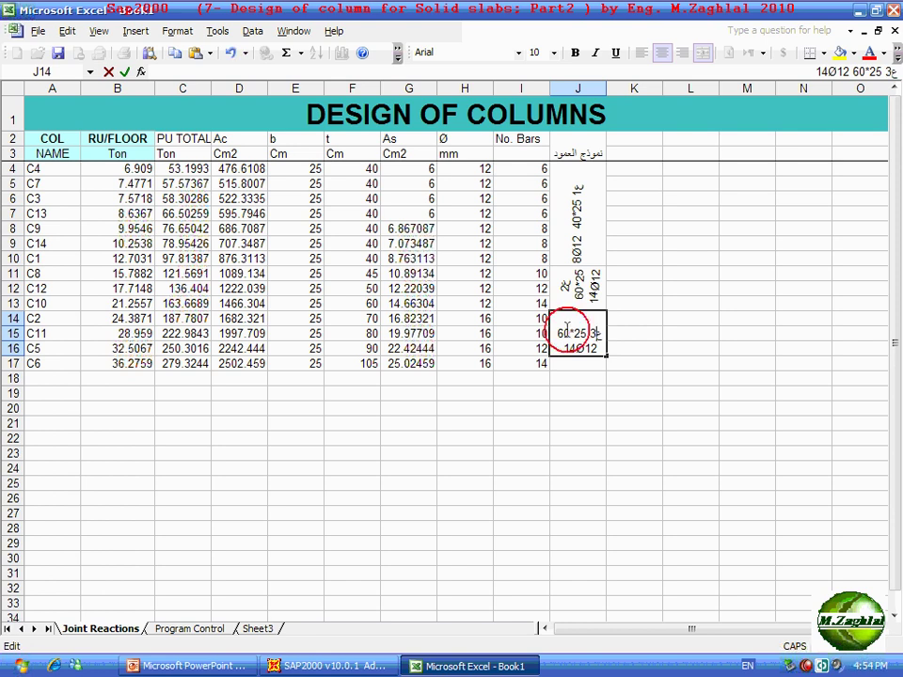
{"action": "type", "text": "9"}
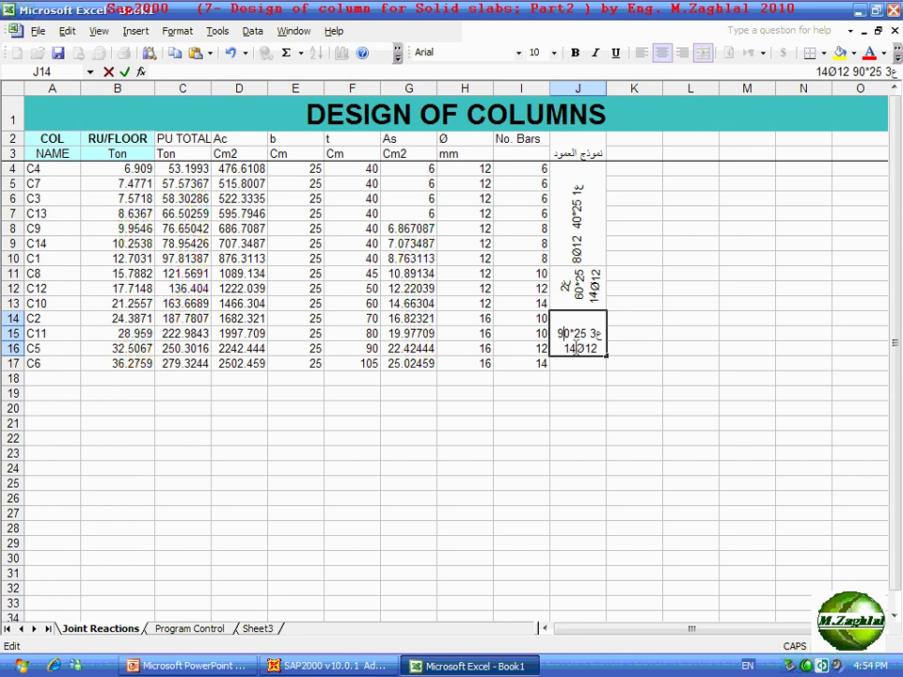
{"action": "left_click", "coordinate": [571, 348]}
{"action": "key", "text": "Delete"}
{"action": "type", "text": "2"}
{"action": "left_click", "coordinate": [589, 349]}
{"action": "key", "text": "Delete"}
{"action": "type", "text": "6"}
{"action": "left_click", "coordinate": [596, 395]}
{"action": "left_click", "coordinate": [578, 365]}
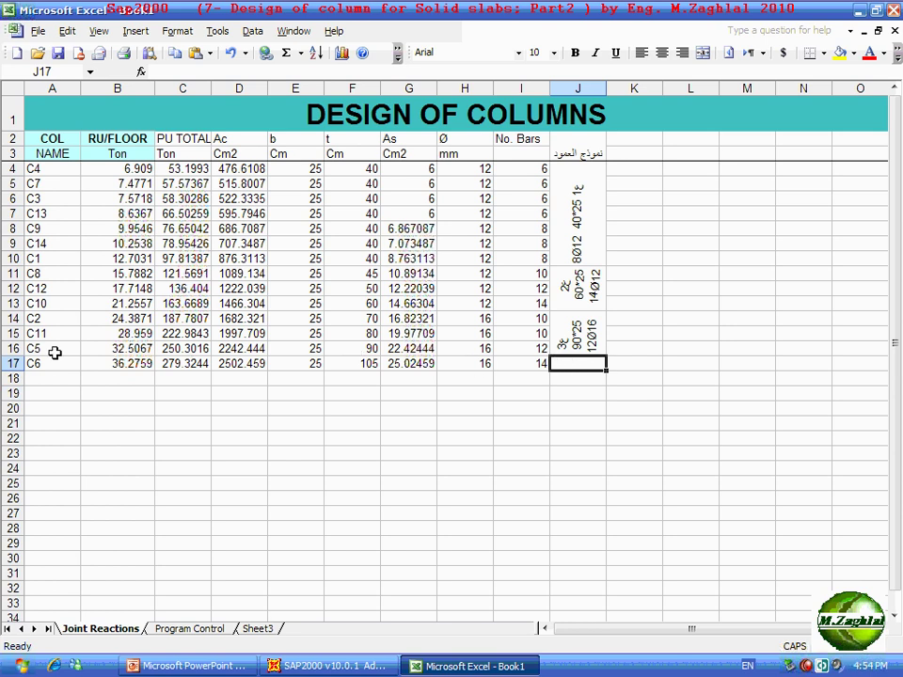
Make row 17 taller and paste the column-type label into J17.
{"action": "left_click_drag", "start_coordinate": [14, 371], "coordinate": [7, 417]}
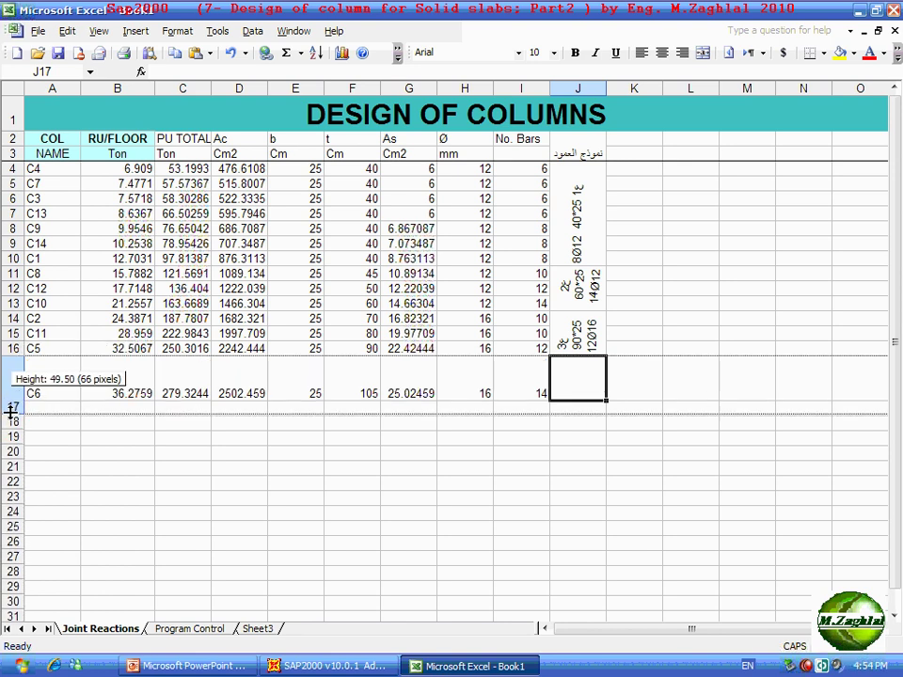
{"action": "left_click", "coordinate": [279, 500]}
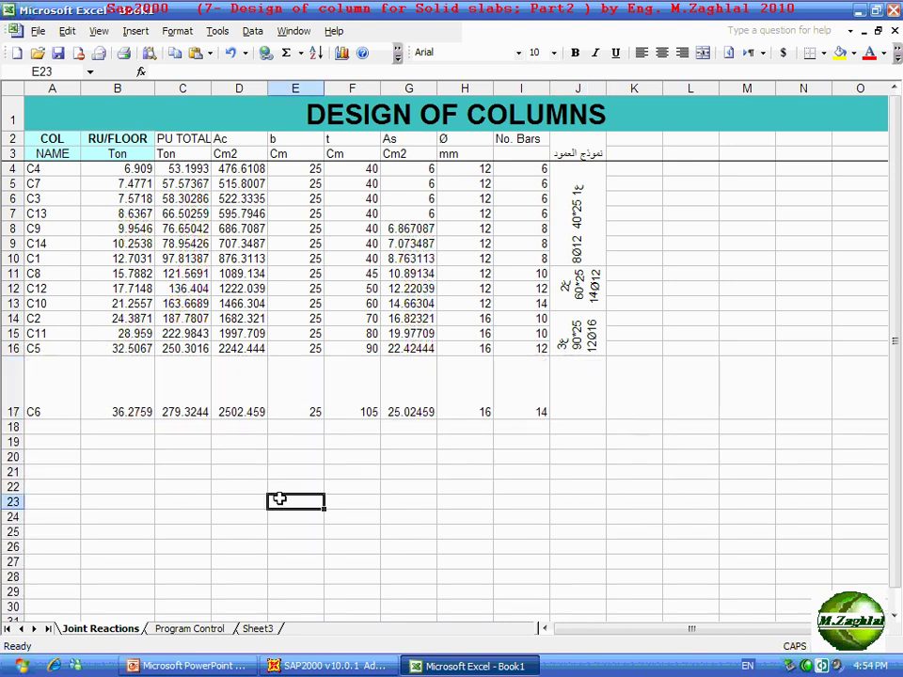
{"action": "left_click", "coordinate": [367, 470]}
{"action": "left_click", "coordinate": [573, 382]}
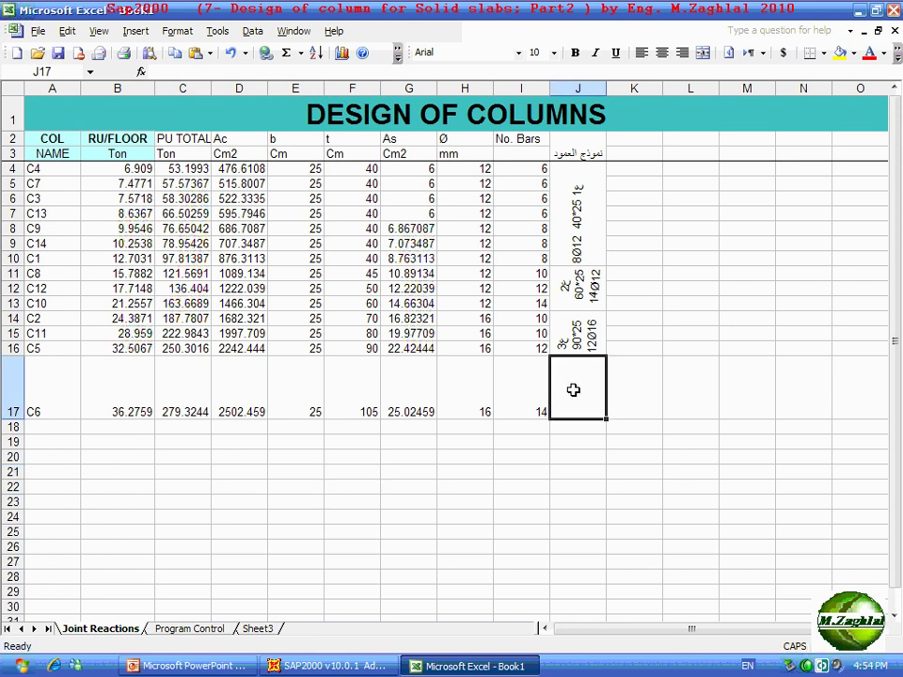
{"action": "double_click", "coordinate": [575, 376]}
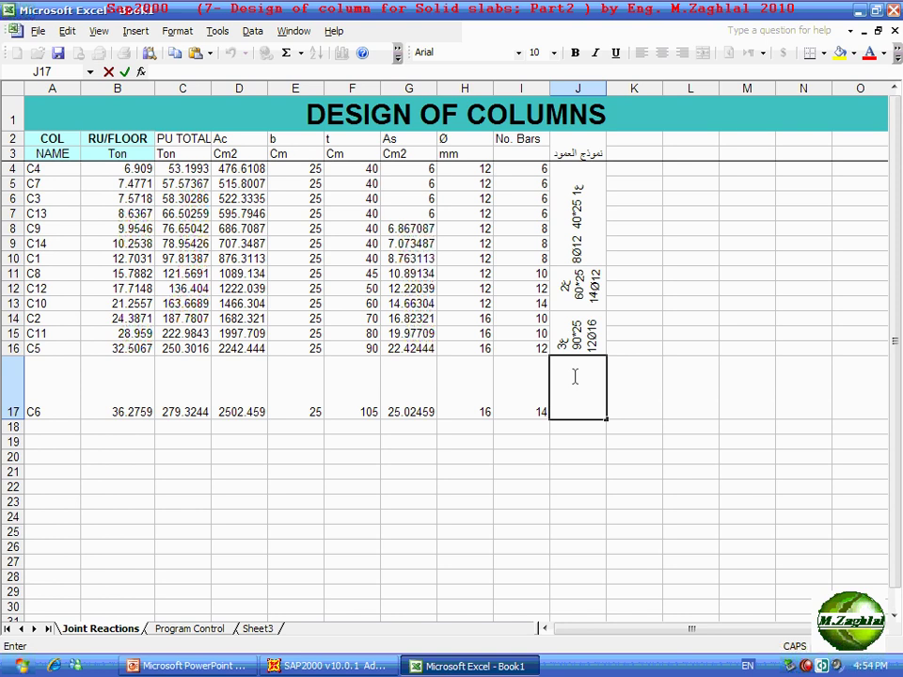
{"action": "key", "text": "ctrl+v"}
{"action": "left_click", "coordinate": [567, 464]}
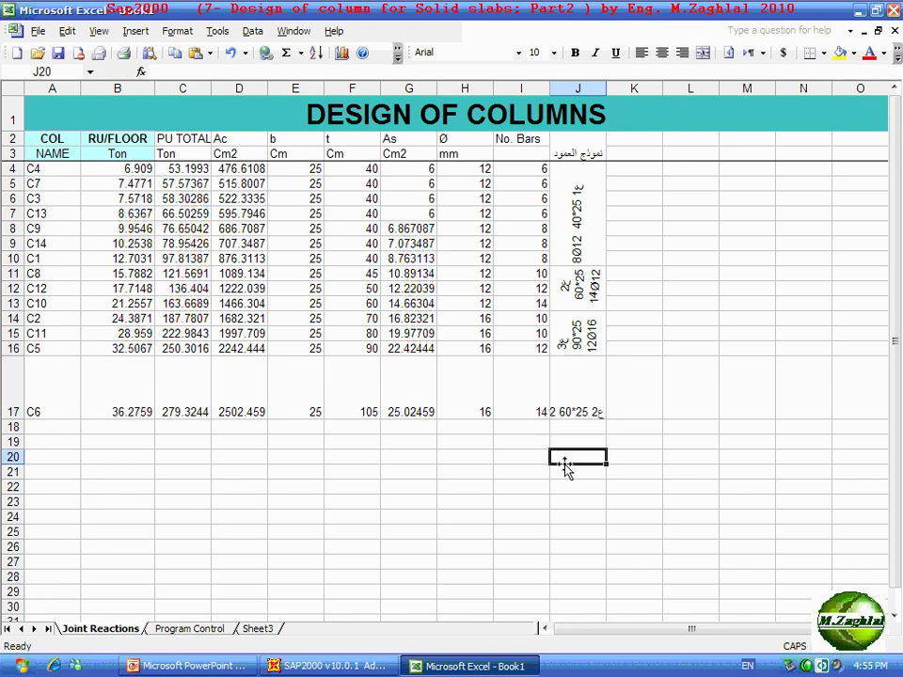
Format J17 with about 88° text orientation and Wrap text.
{"action": "left_click", "coordinate": [570, 402]}
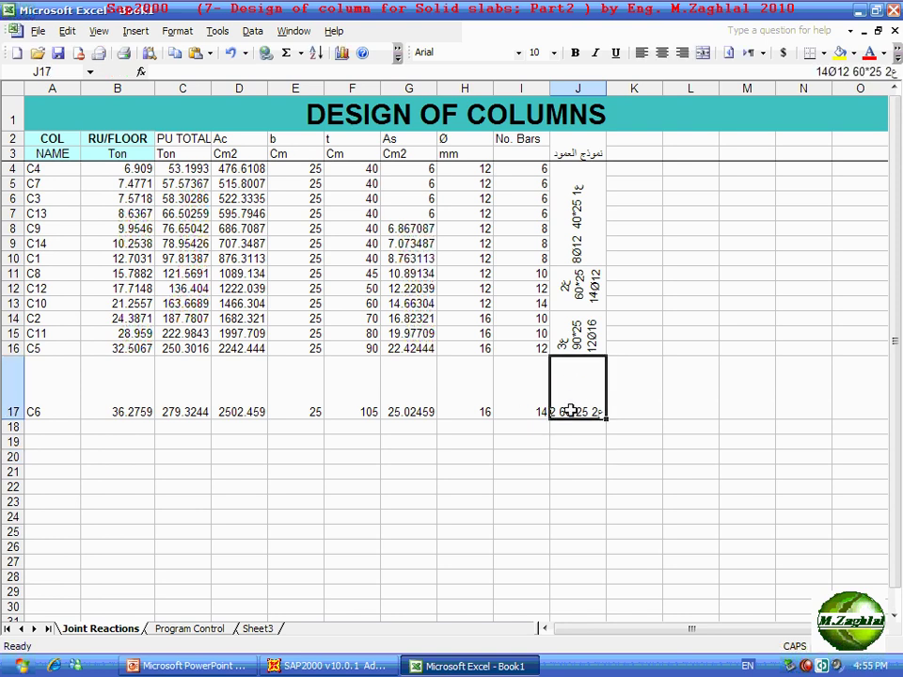
{"action": "right_click", "coordinate": [574, 414]}
{"action": "left_click", "coordinate": [586, 297]}
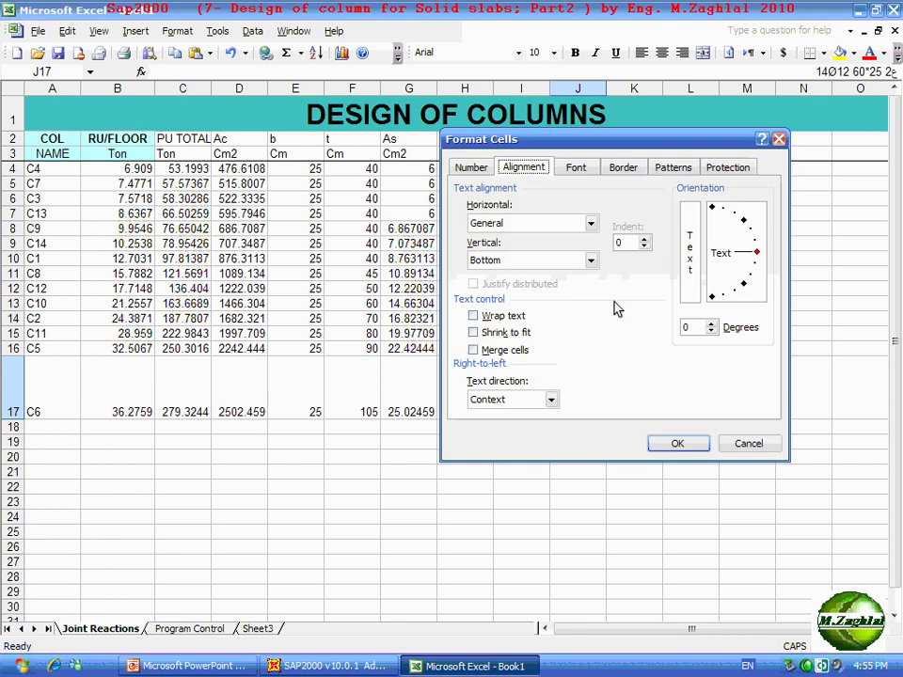
{"action": "left_click", "coordinate": [715, 211]}
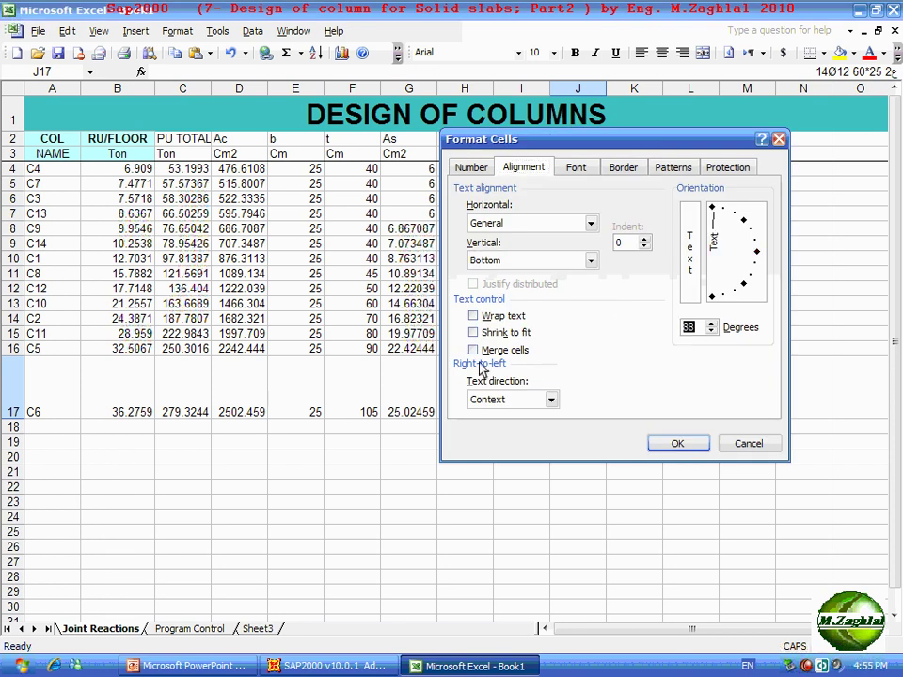
{"action": "left_click", "coordinate": [474, 317]}
{"action": "left_click", "coordinate": [677, 443]}
{"action": "left_click", "coordinate": [580, 468]}
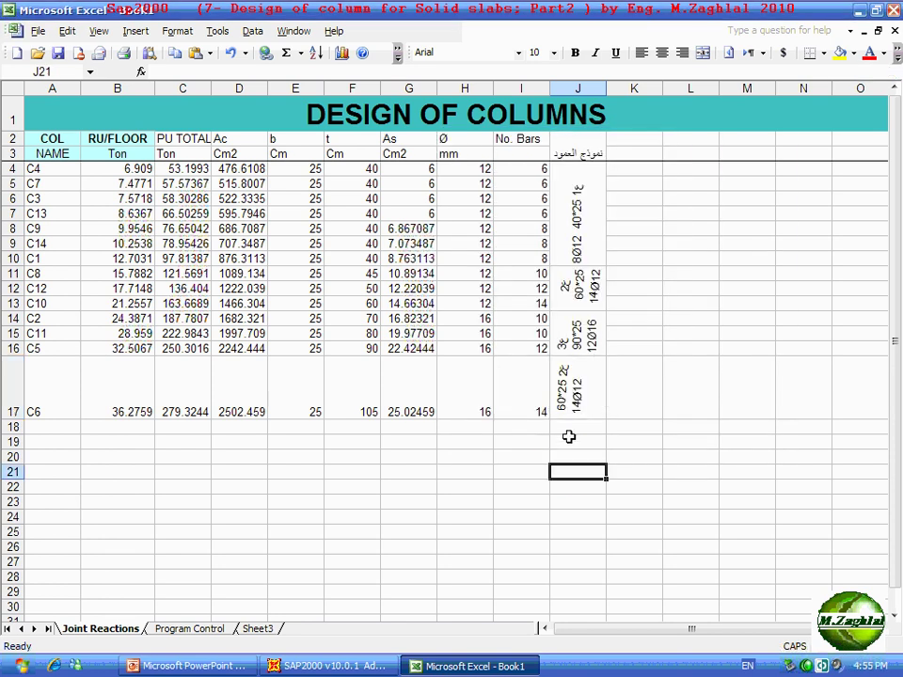
Edit the J17 label to read 105*25 4ج and 14Ø16.
{"action": "double_click", "coordinate": [567, 377]}
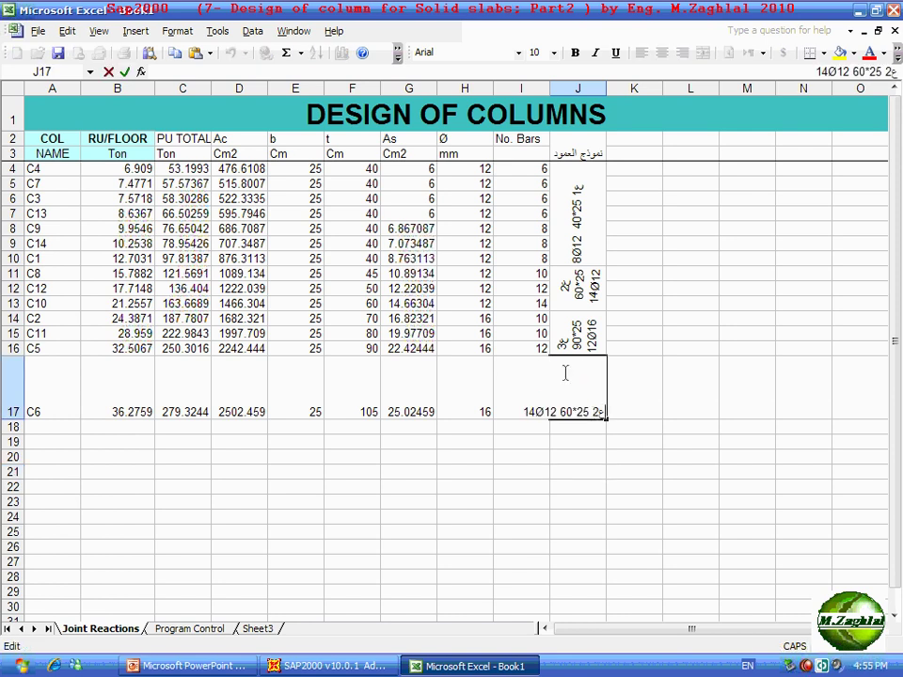
{"action": "left_click_drag", "start_coordinate": [596, 411], "coordinate": [729, 366]}
{"action": "type", "text": "4"}
{"action": "left_click_drag", "start_coordinate": [567, 407], "coordinate": [562, 405]}
{"action": "type", "text": "105"}
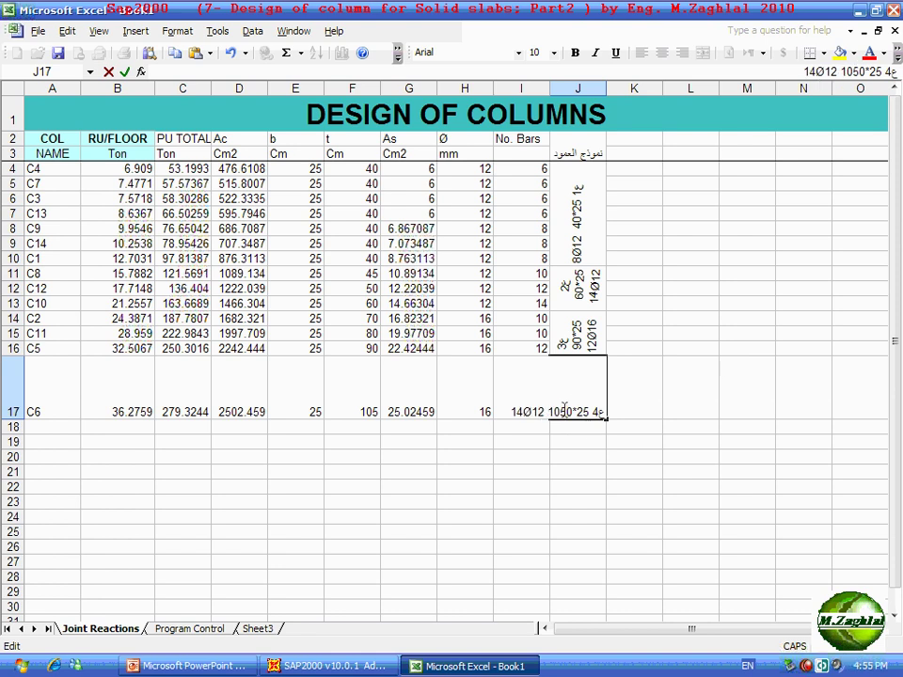
{"action": "key", "text": "Delete"}
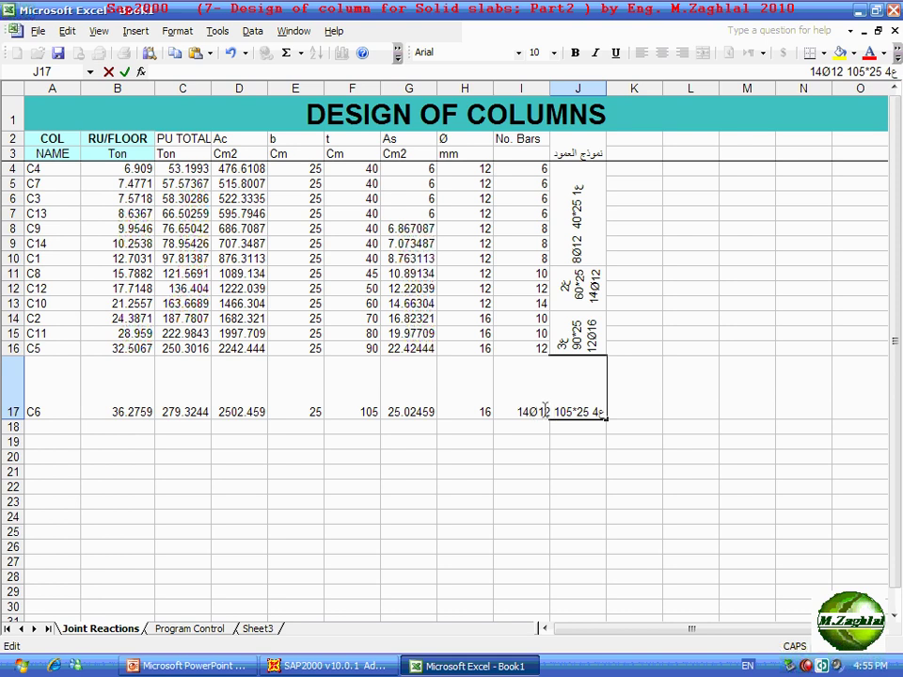
{"action": "double_click", "coordinate": [544, 409]}
{"action": "left_click_drag", "start_coordinate": [544, 408], "coordinate": [547, 406]}
{"action": "type", "text": "6"}
{"action": "key", "text": "Return"}
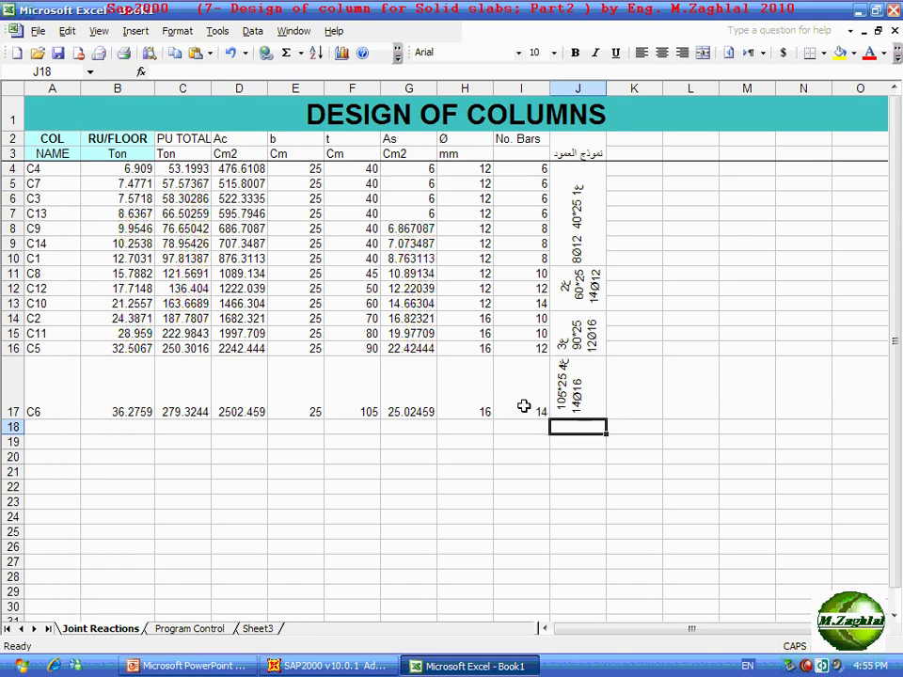
{"action": "left_click", "coordinate": [513, 470]}
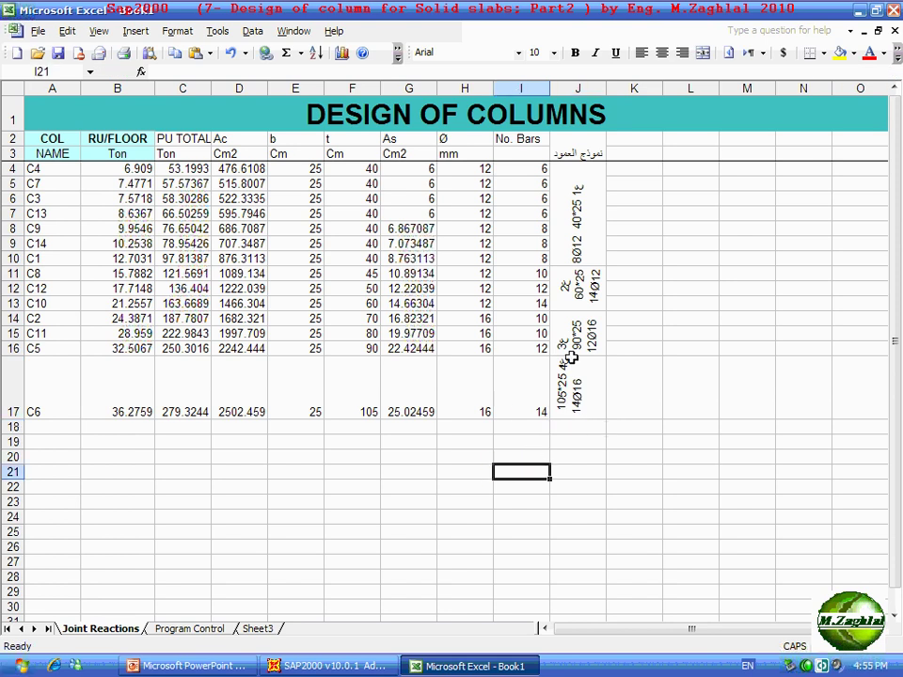